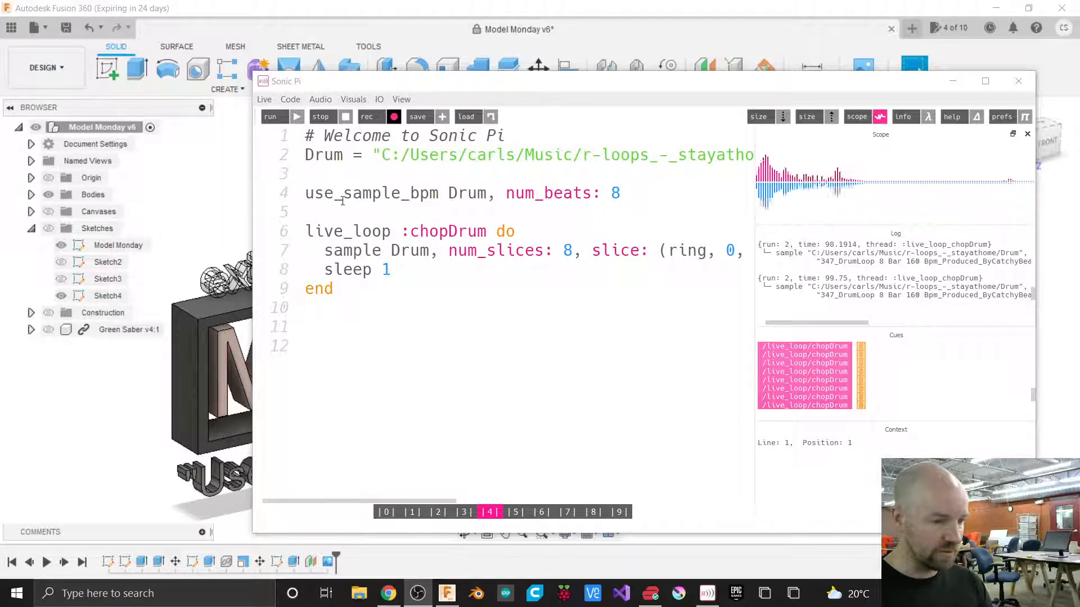
Stop all running Sonic Pi loops and return to the Fusion window.
click(327, 117)
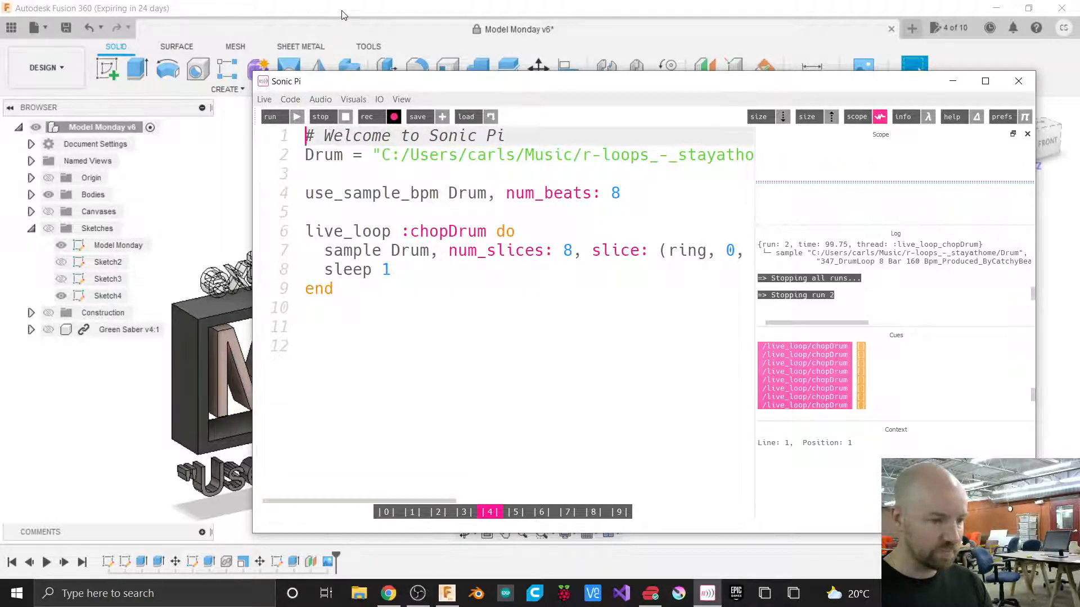
click(344, 15)
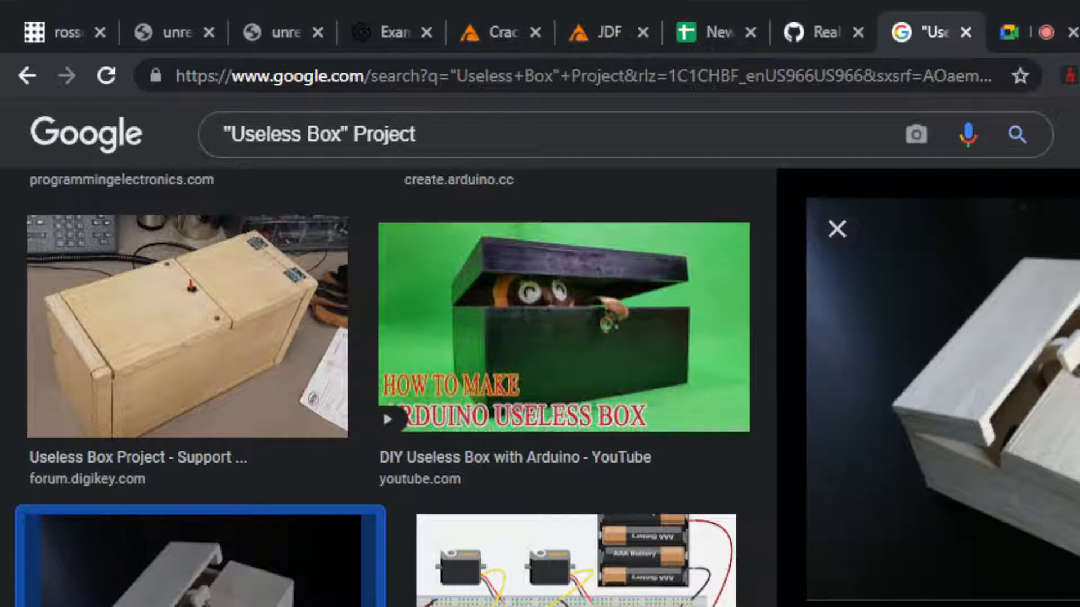
Browse the Google image results for "Useless Box" Project for reference designs.
scroll(720, 344, down, 1)
scroll(722, 345, down, 2)
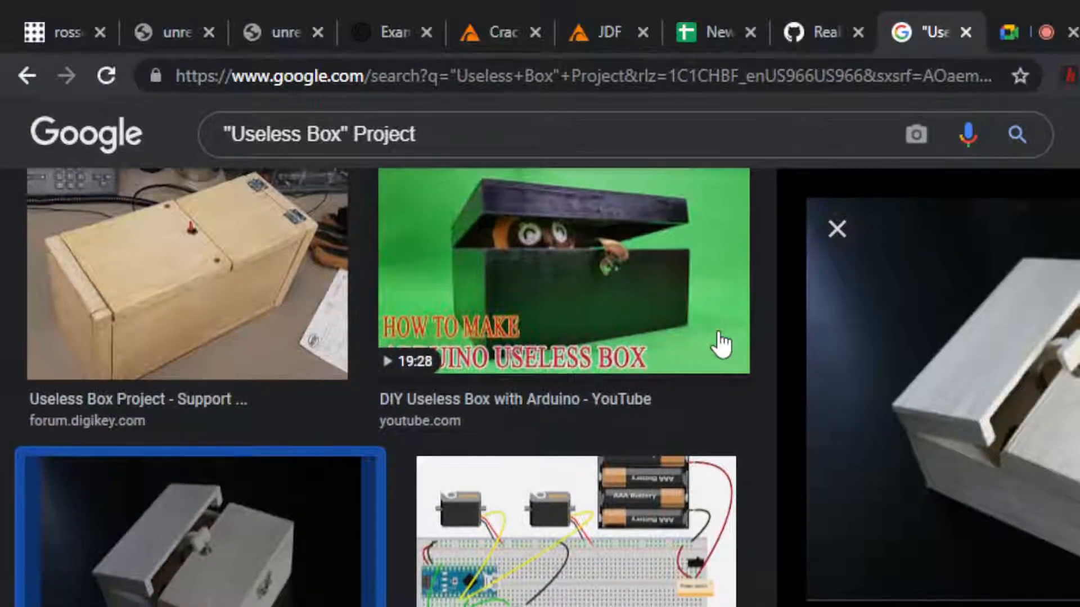
scroll(721, 344, down, 1)
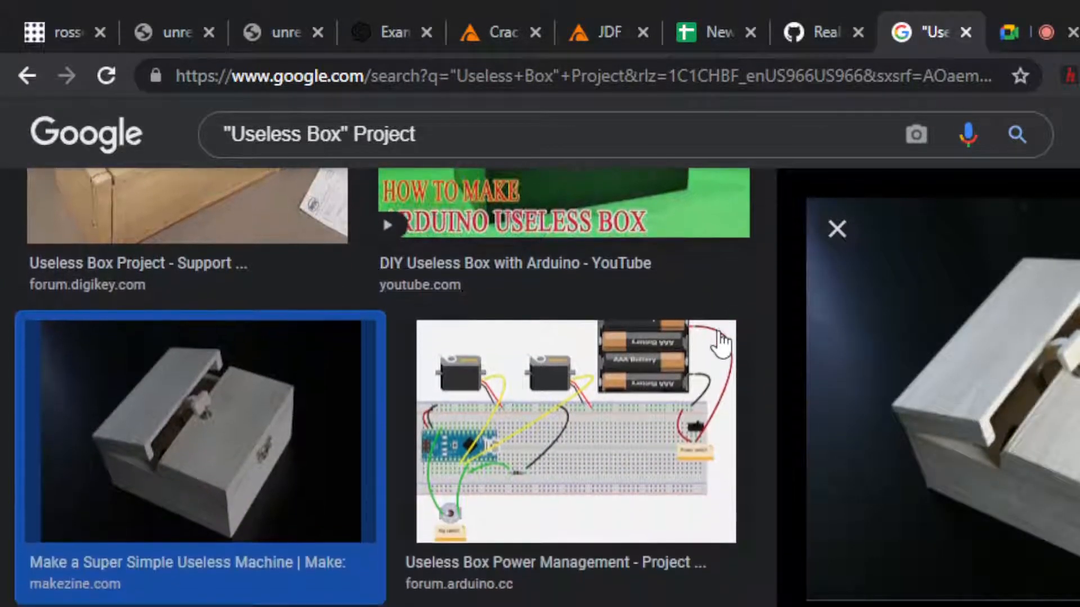
scroll(722, 344, down, 1)
scroll(723, 343, up, 3)
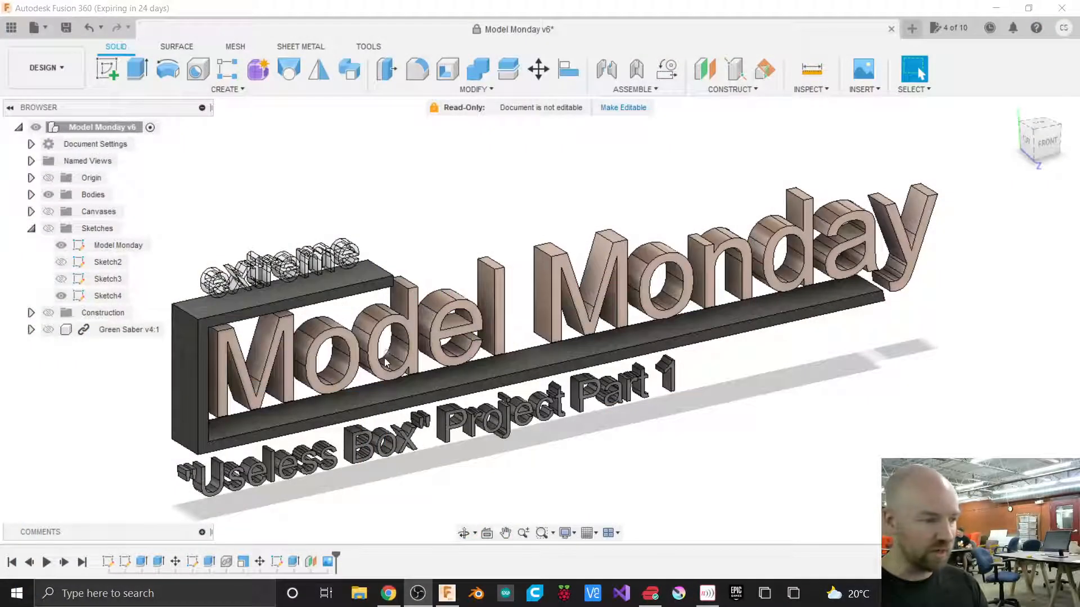
Start a new design and create a sketch on the front plane.
click(912, 29)
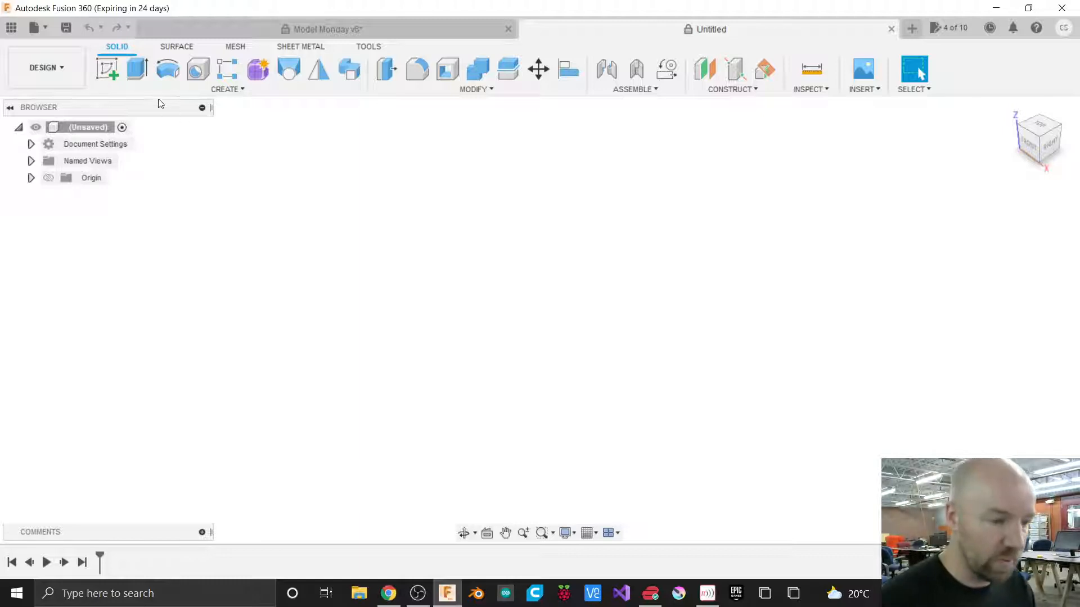
click(198, 90)
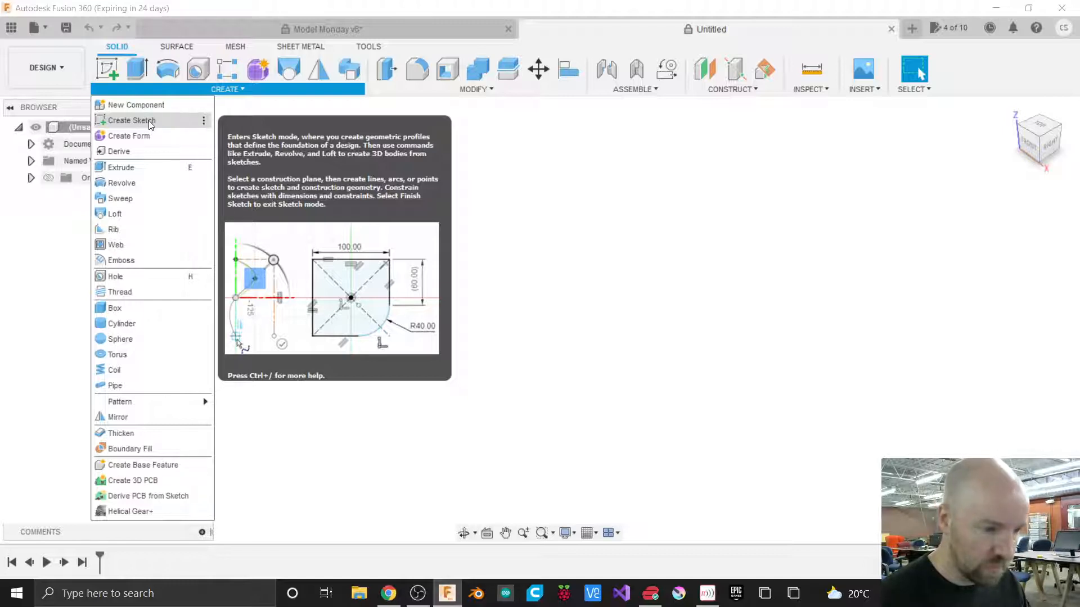
click(150, 123)
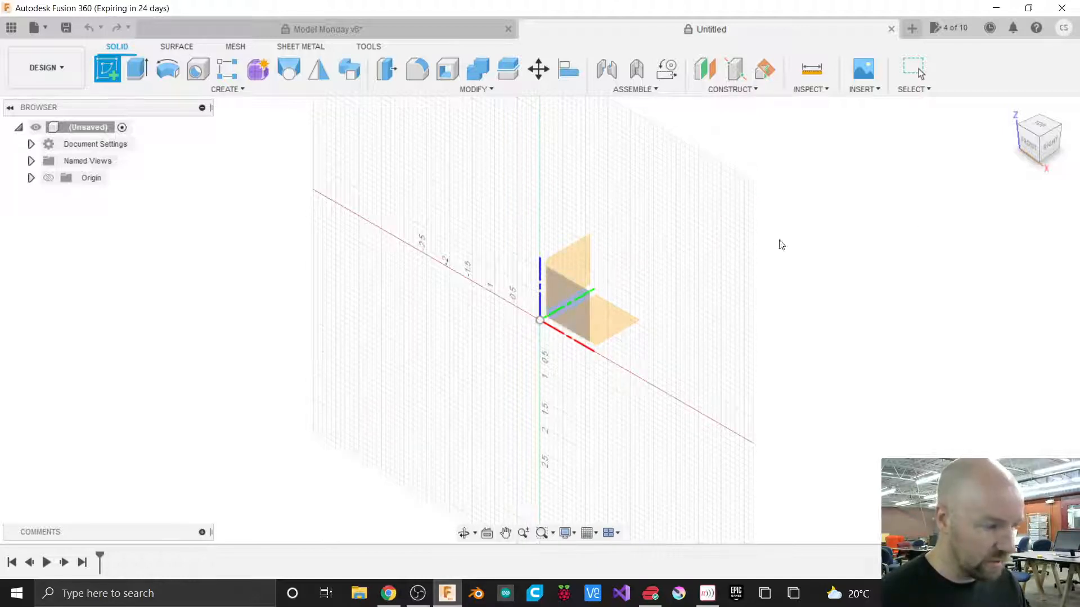
drag(1035, 150, 1075, 128)
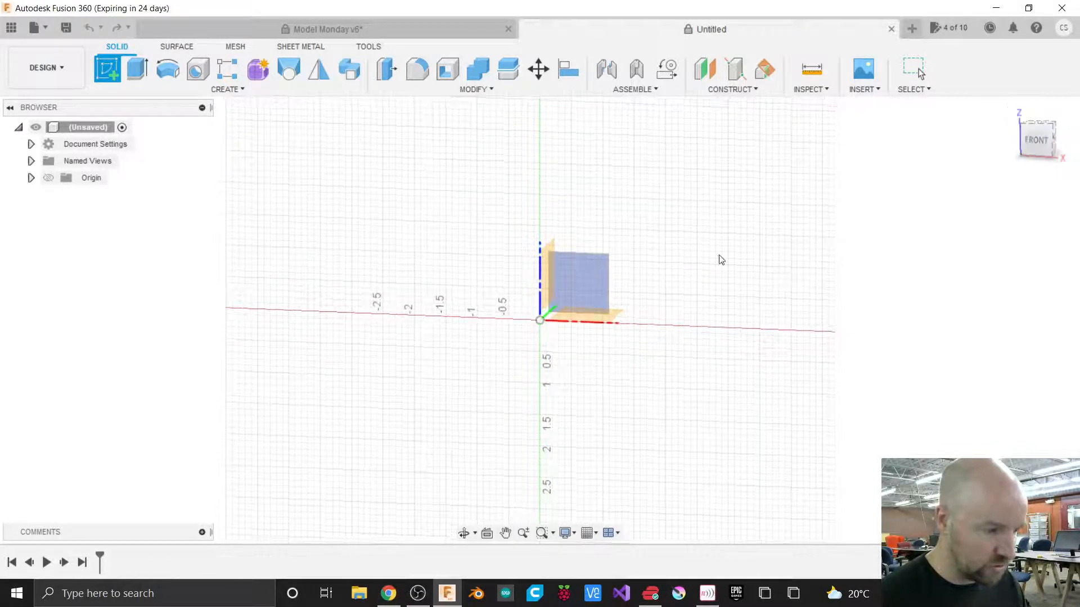
click(579, 270)
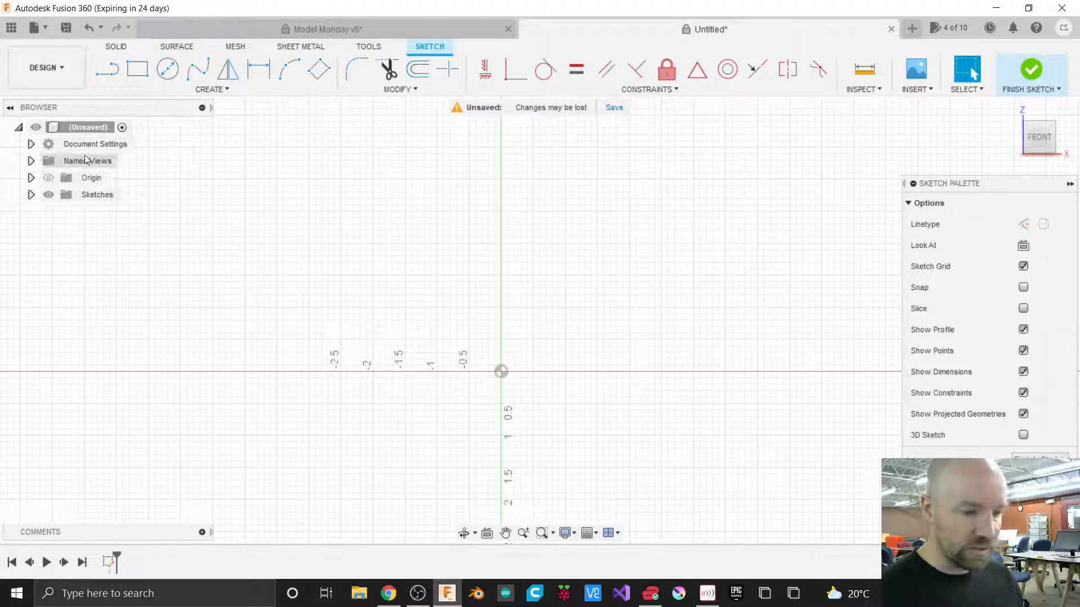
Expand the document settings to check the active units.
click(31, 144)
mouse_move(78, 162)
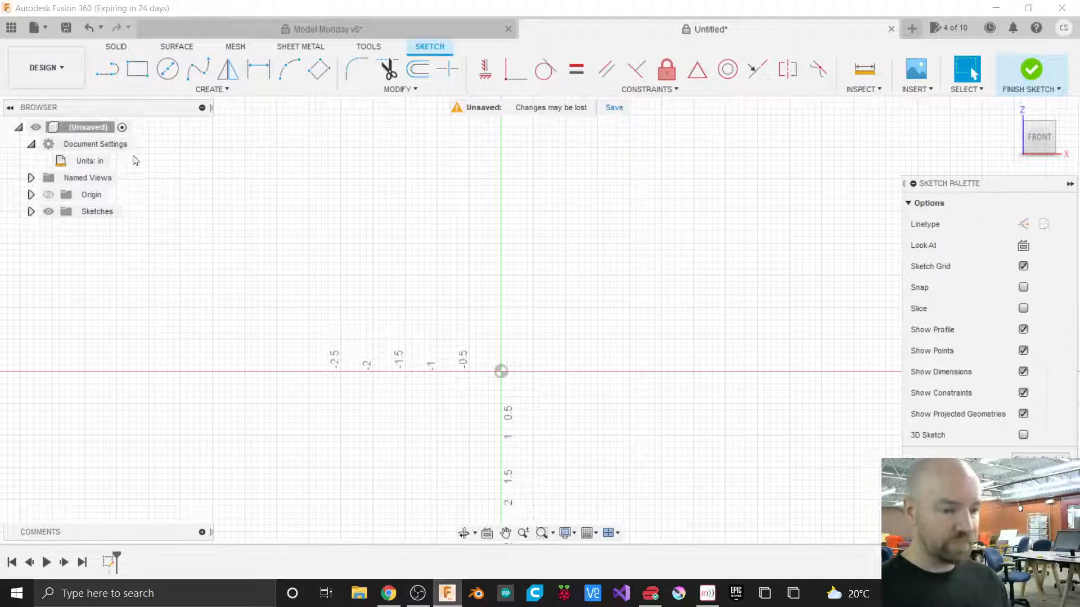
click(32, 145)
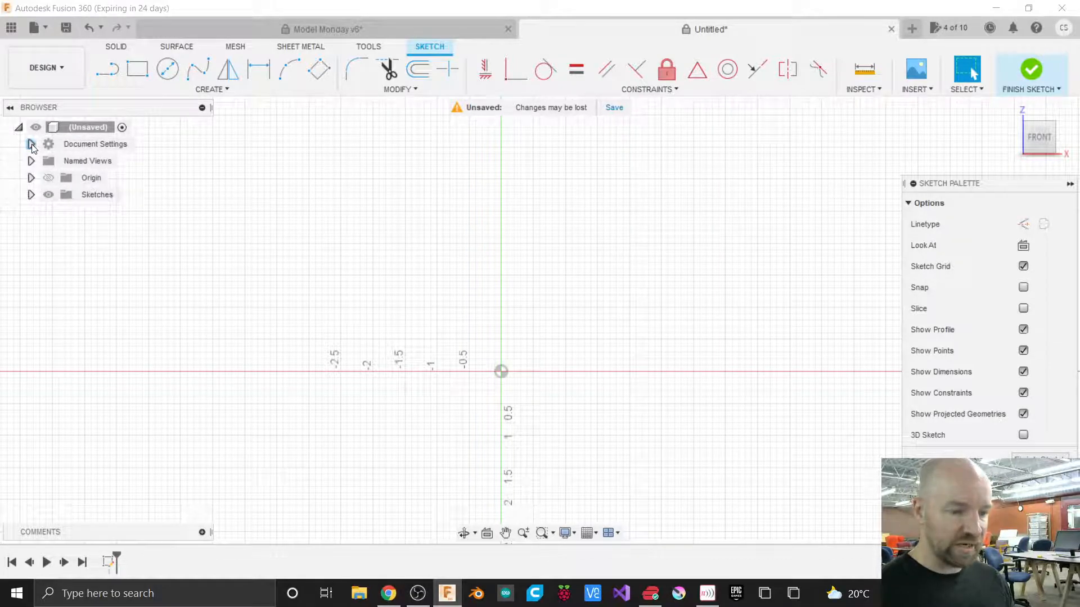
click(32, 145)
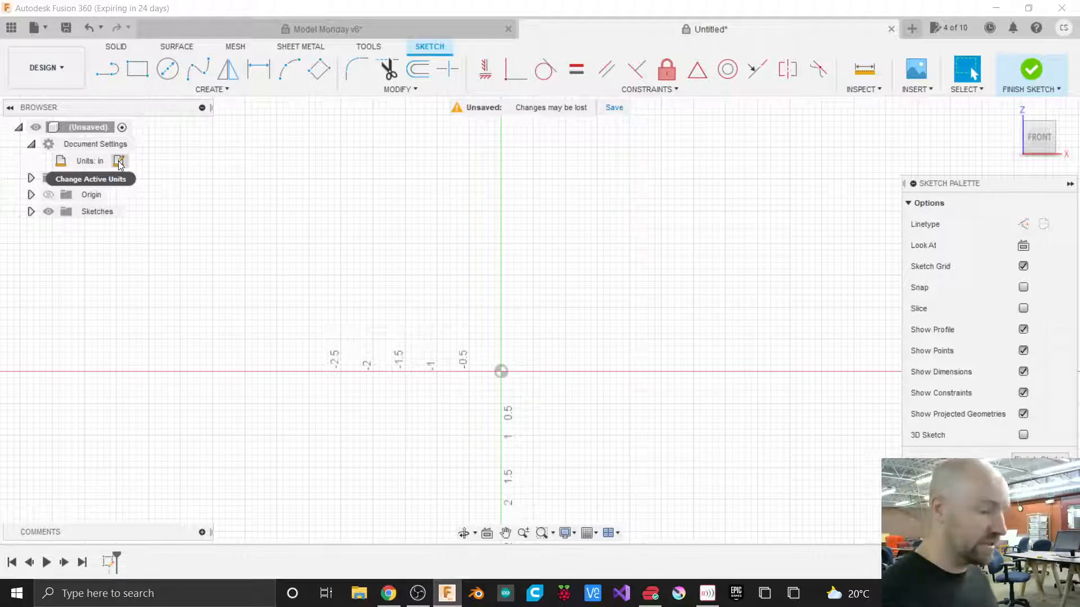
click(119, 162)
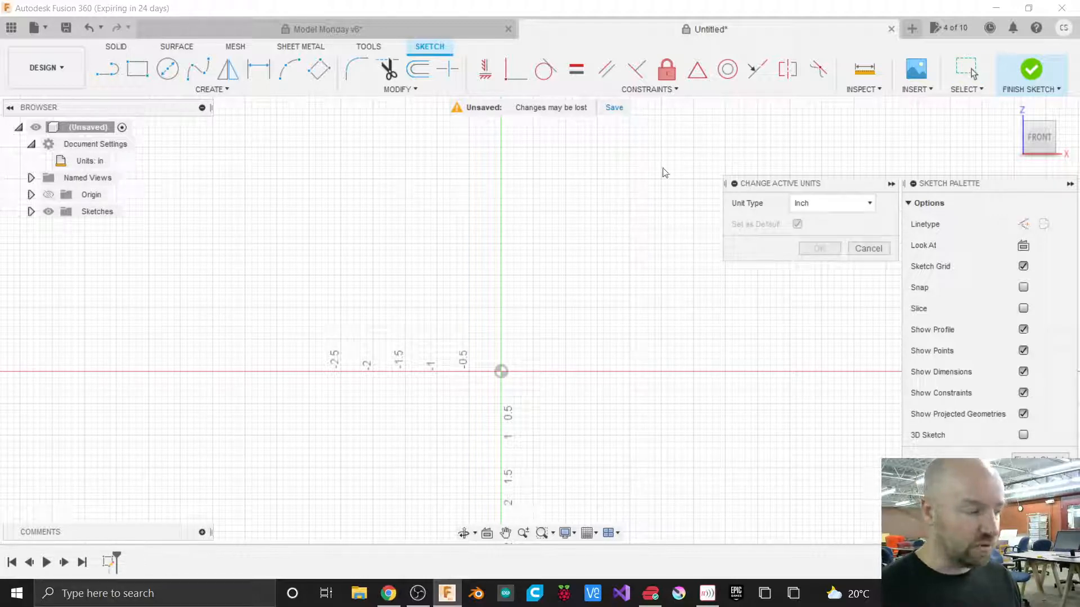
click(827, 204)
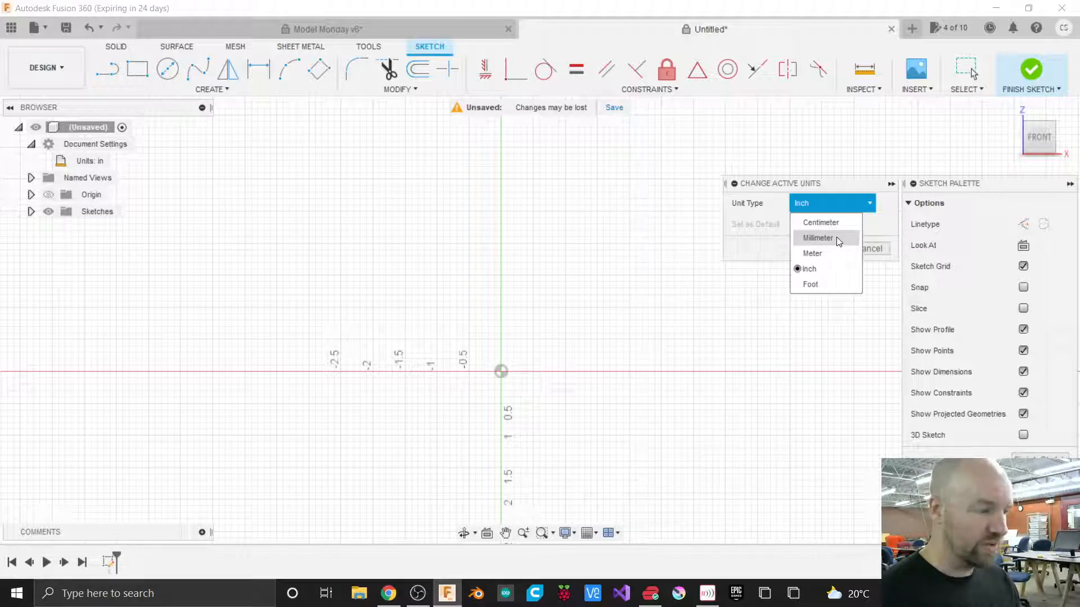
click(880, 223)
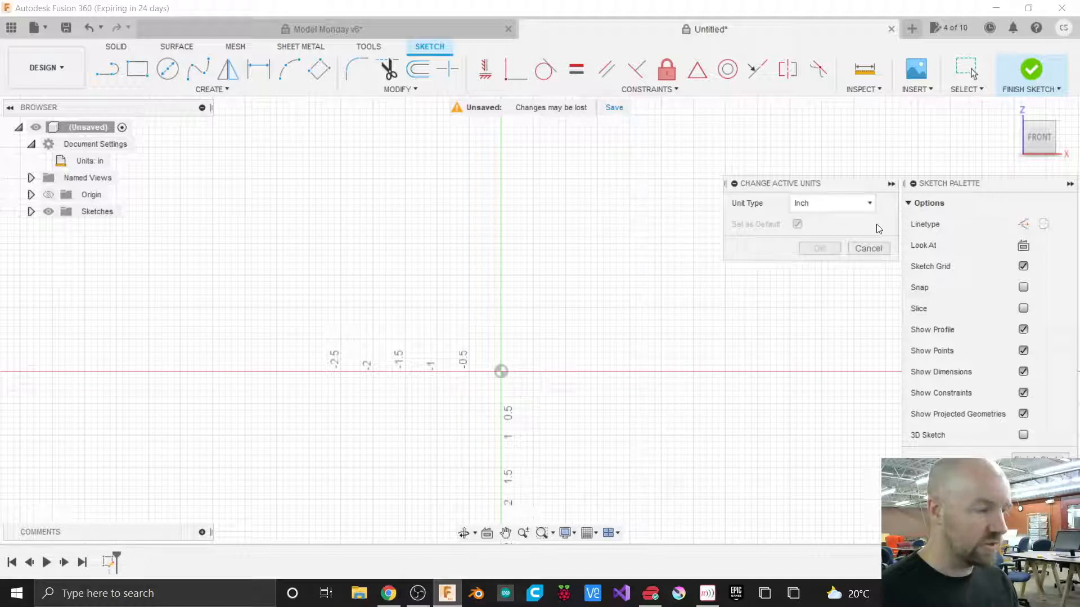
click(869, 248)
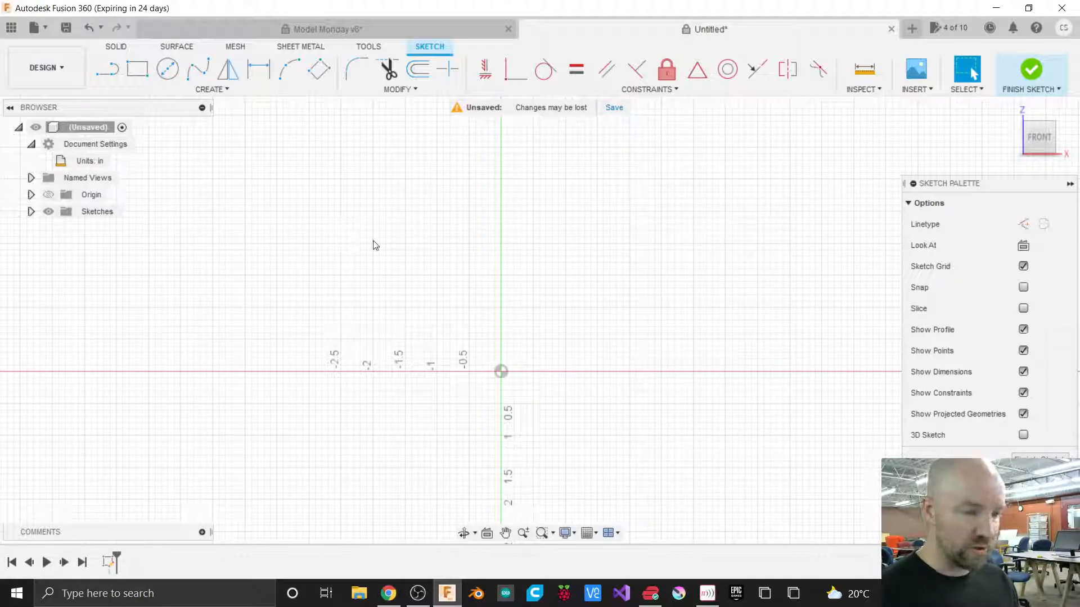
Start a 2-point rectangle at the origin and set its width to 1.5925 in.
click(214, 92)
mouse_move(150, 120)
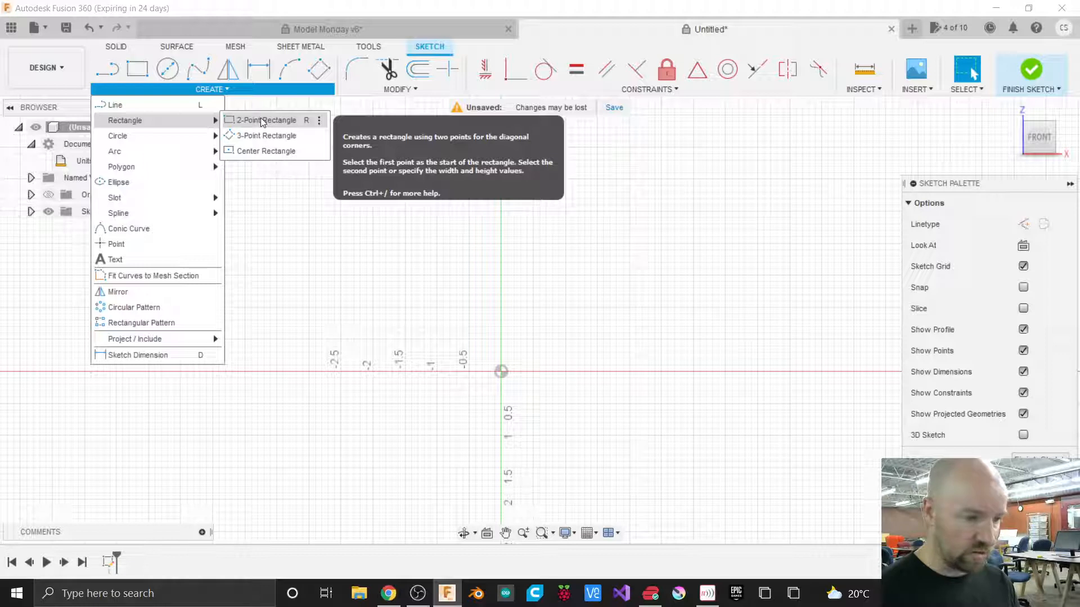
click(263, 121)
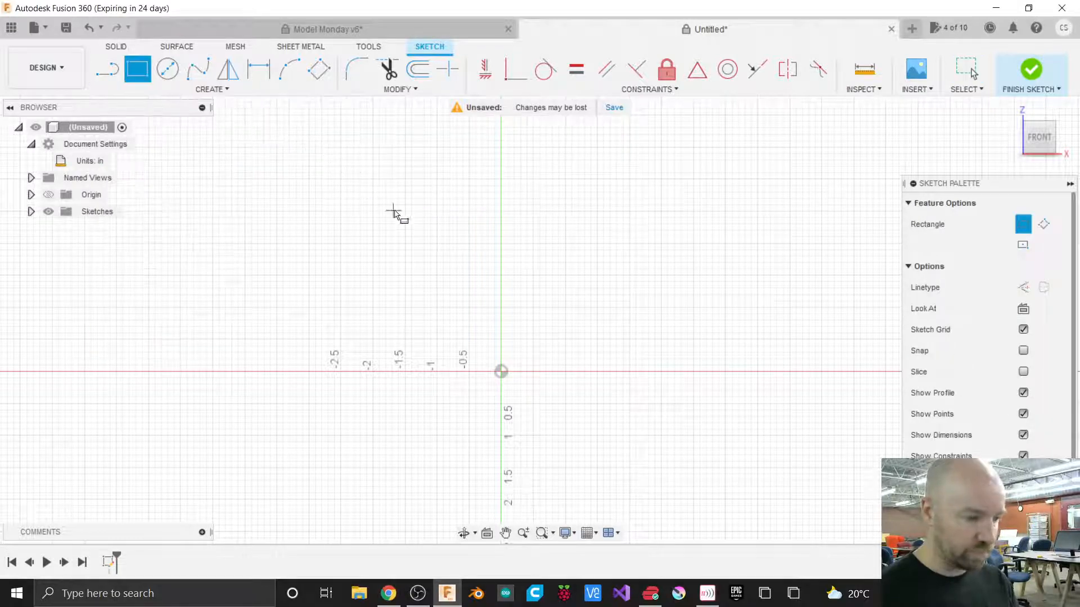
click(502, 372)
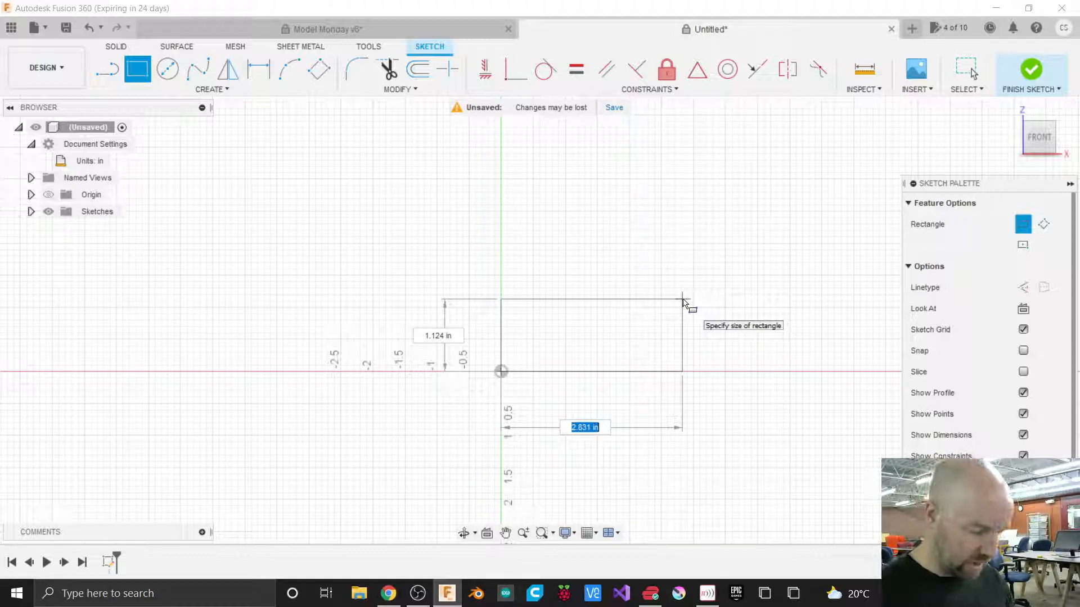
text(1.59)
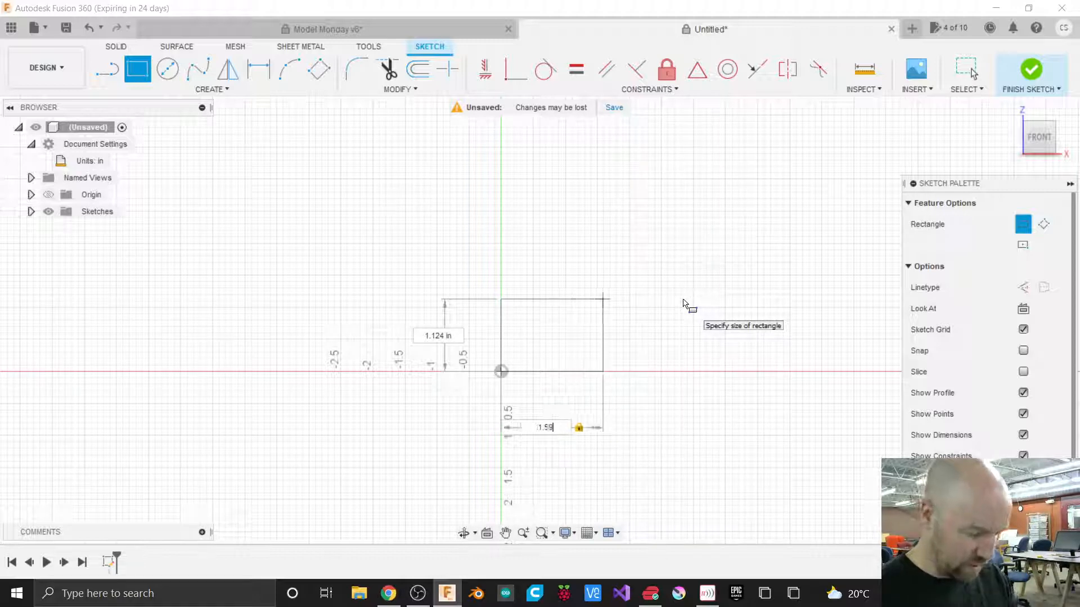
text(25)
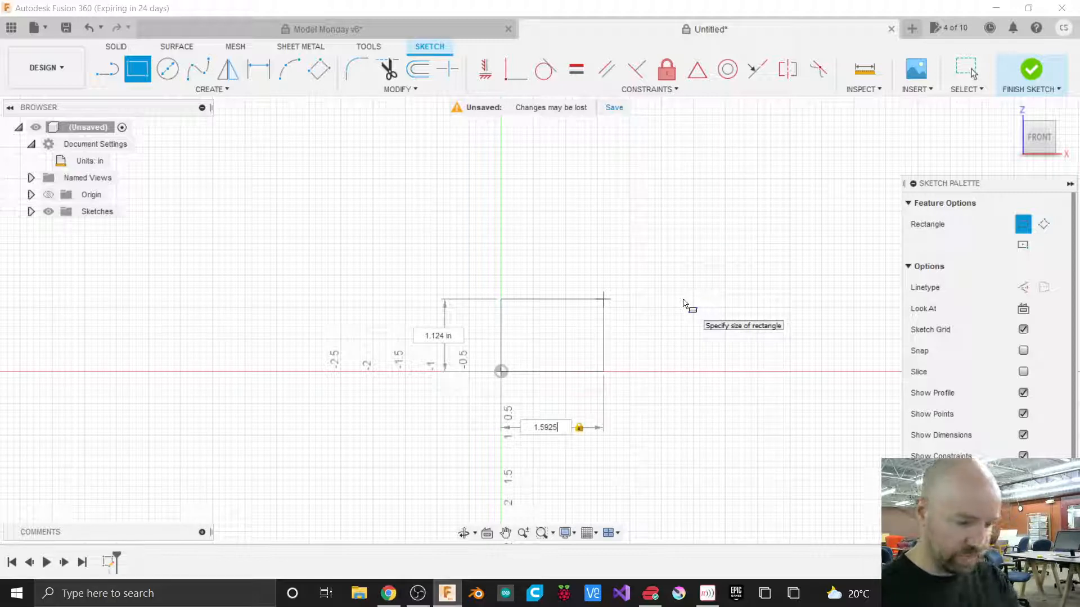
key(Tab)
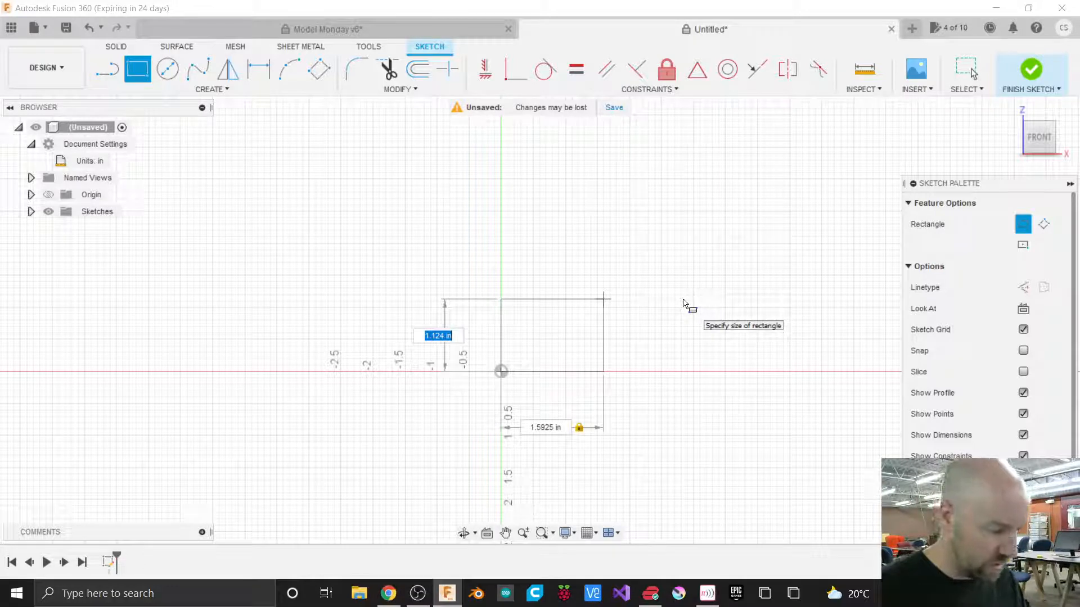
Set the rectangle's height to 0.7835 in and finish the rectangle.
key(BackSpace)
text(7839)
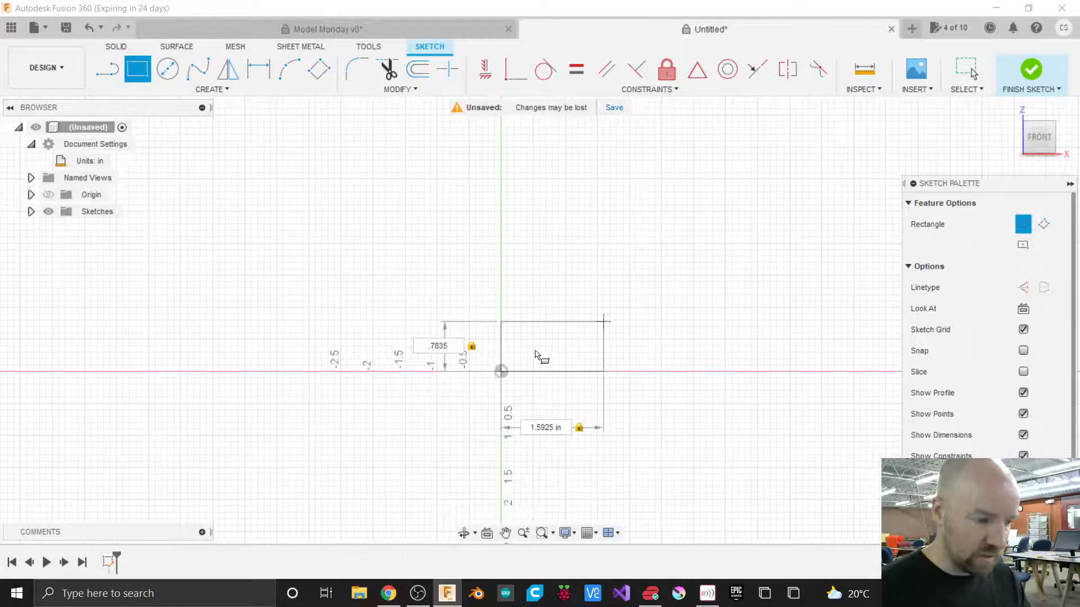
scroll(535, 355, down, 3)
scroll(535, 355, up, 2)
scroll(536, 356, up, 2)
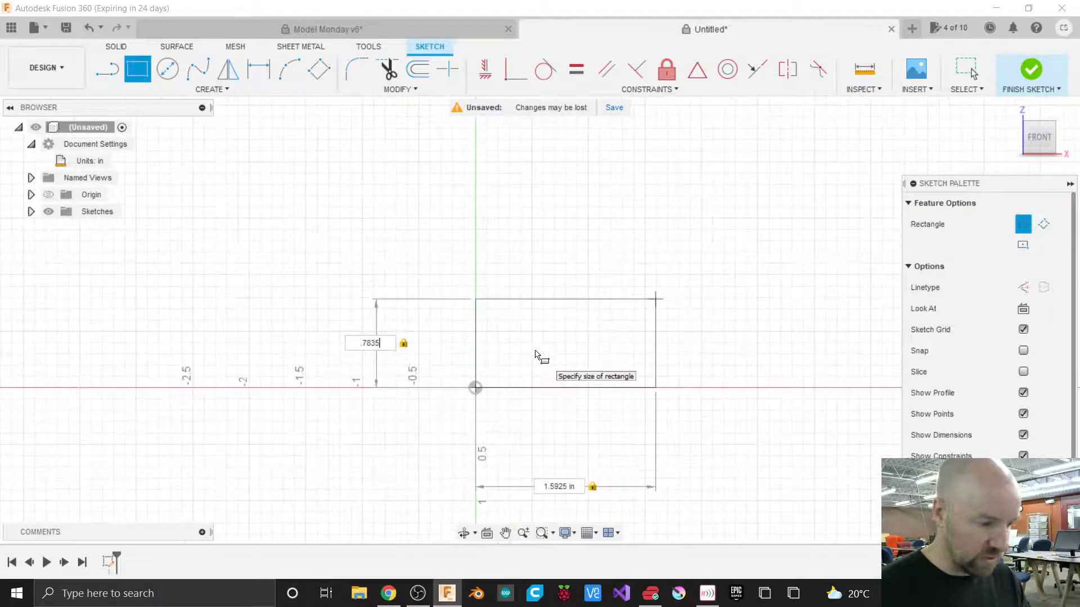
scroll(536, 355, up, 2)
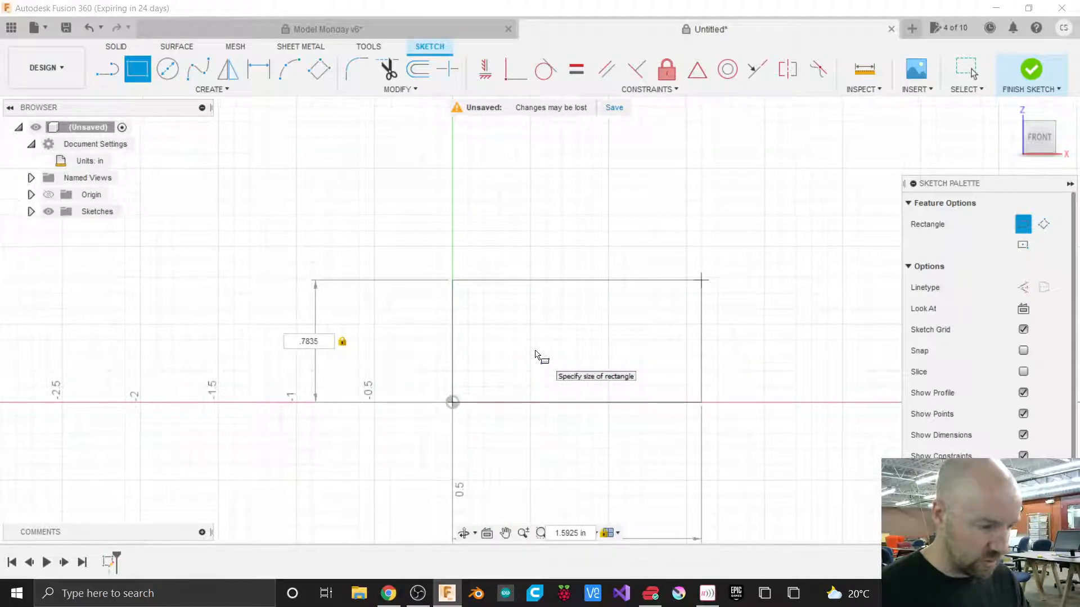
scroll(590, 187, down, 3)
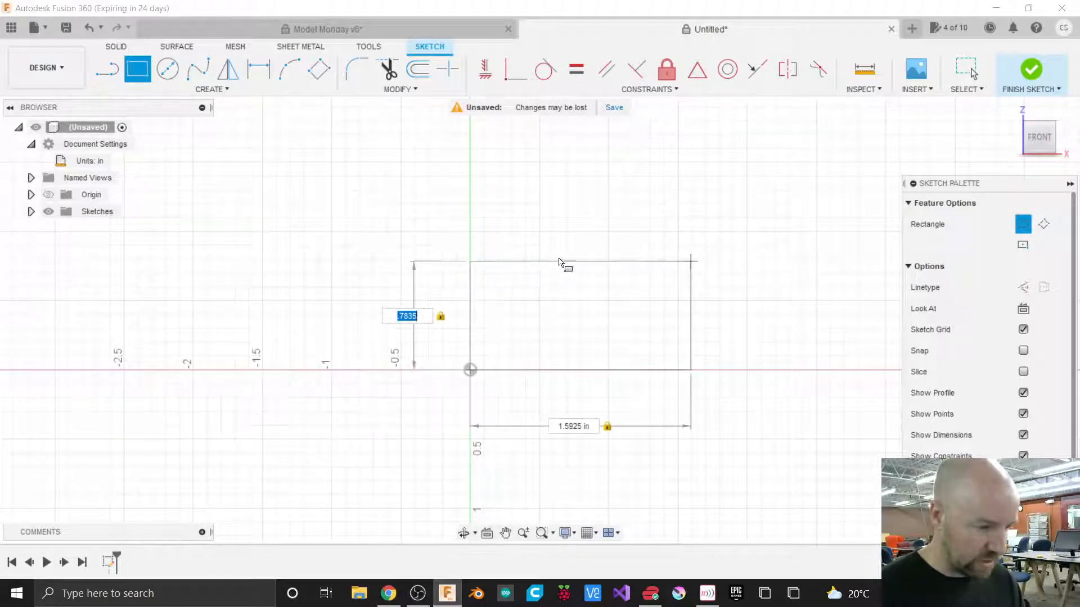
key(Return)
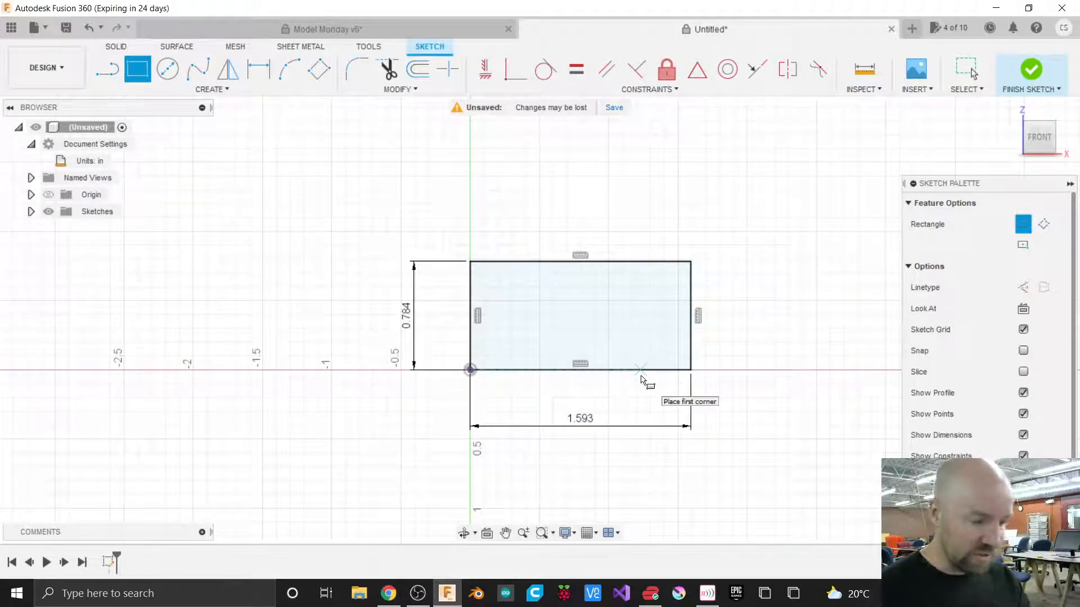
key(Escape)
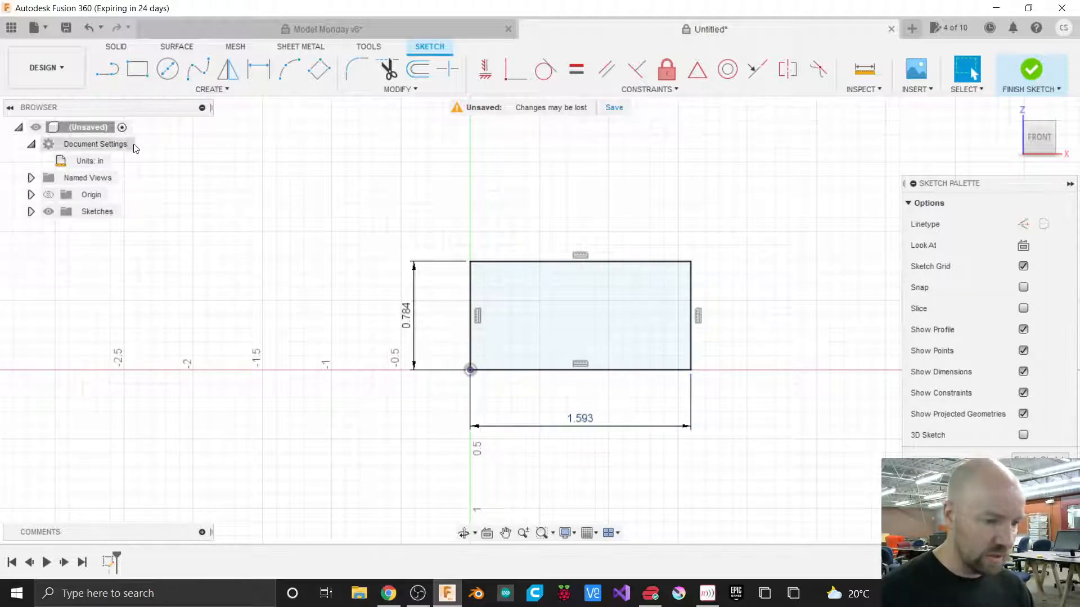
Open the design's properties panel to review it, then close it.
right_click(117, 148)
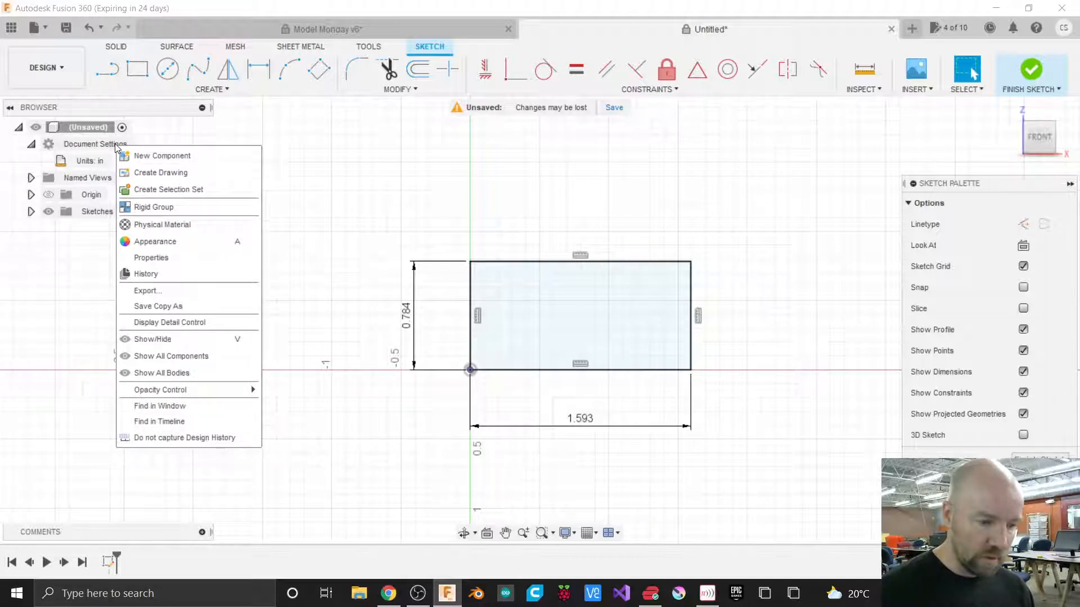
click(181, 257)
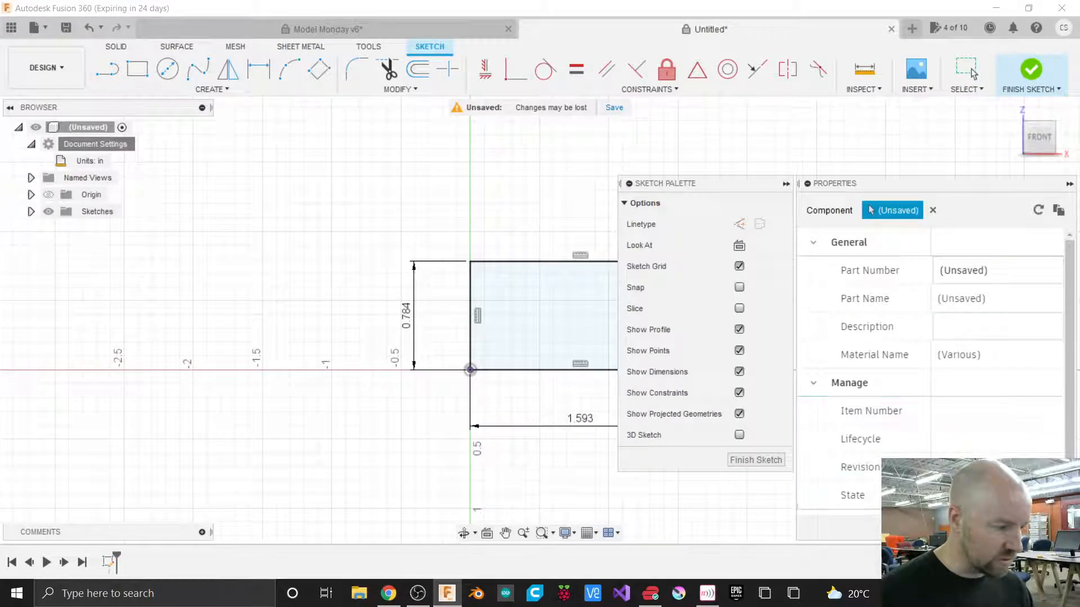
key(Escape)
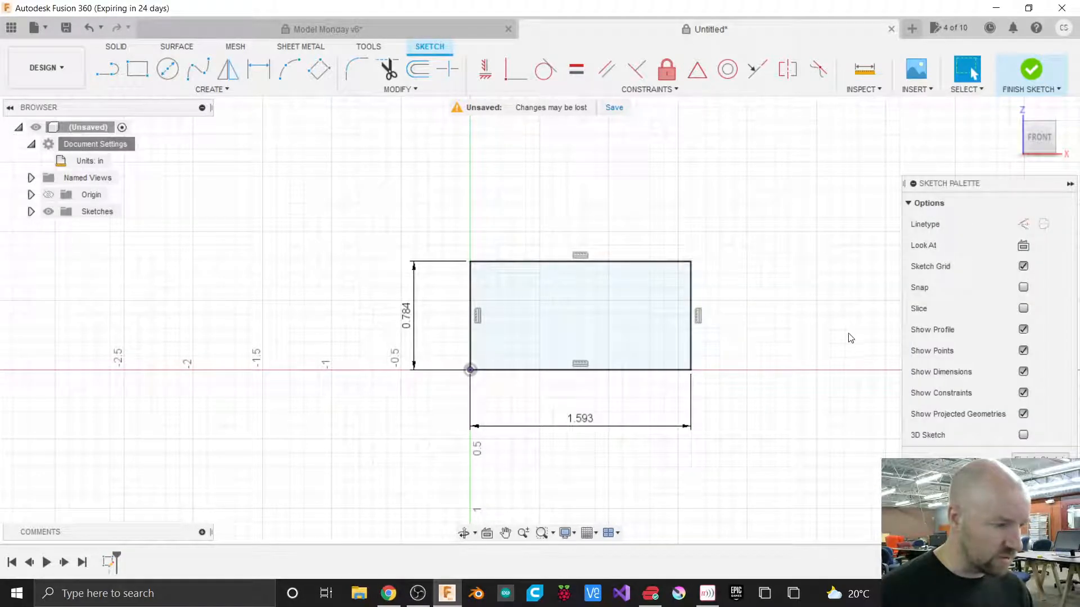
Open the preferences, review the general and Design settings, then close the dialog.
click(582, 422)
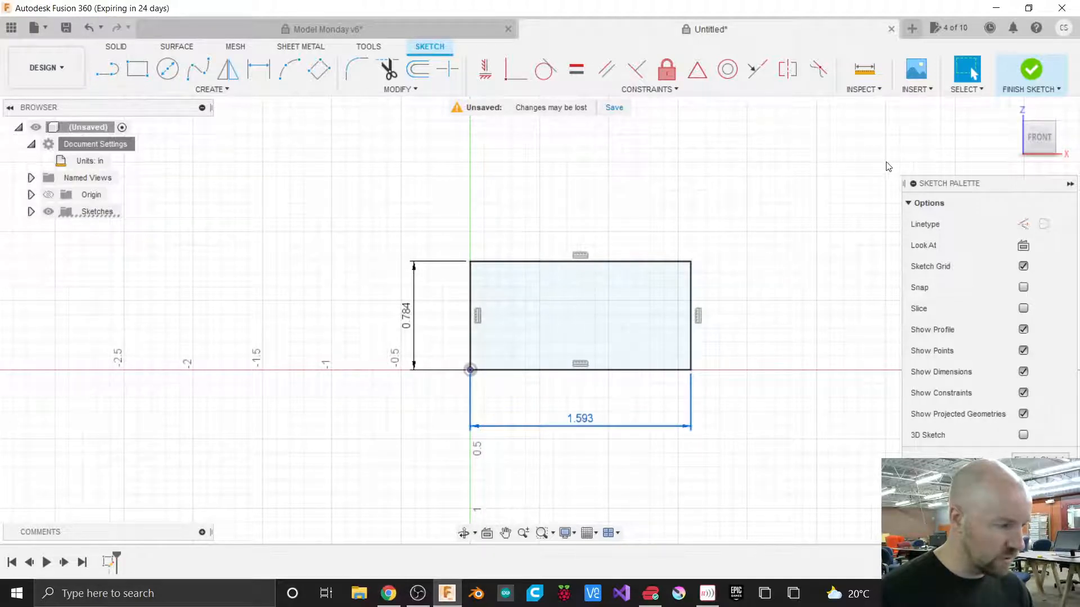
click(991, 28)
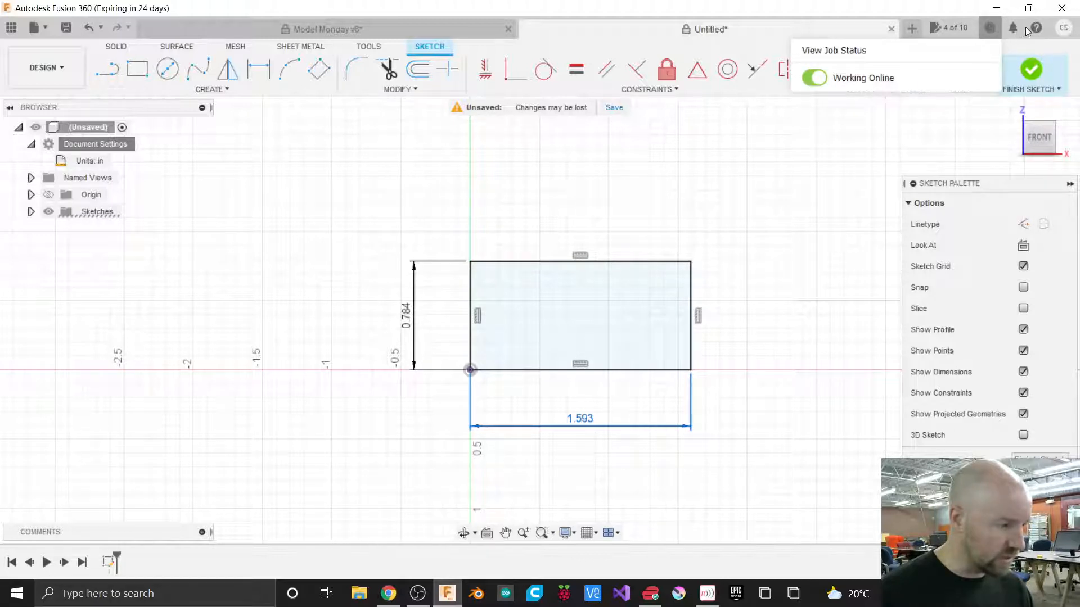
click(1063, 32)
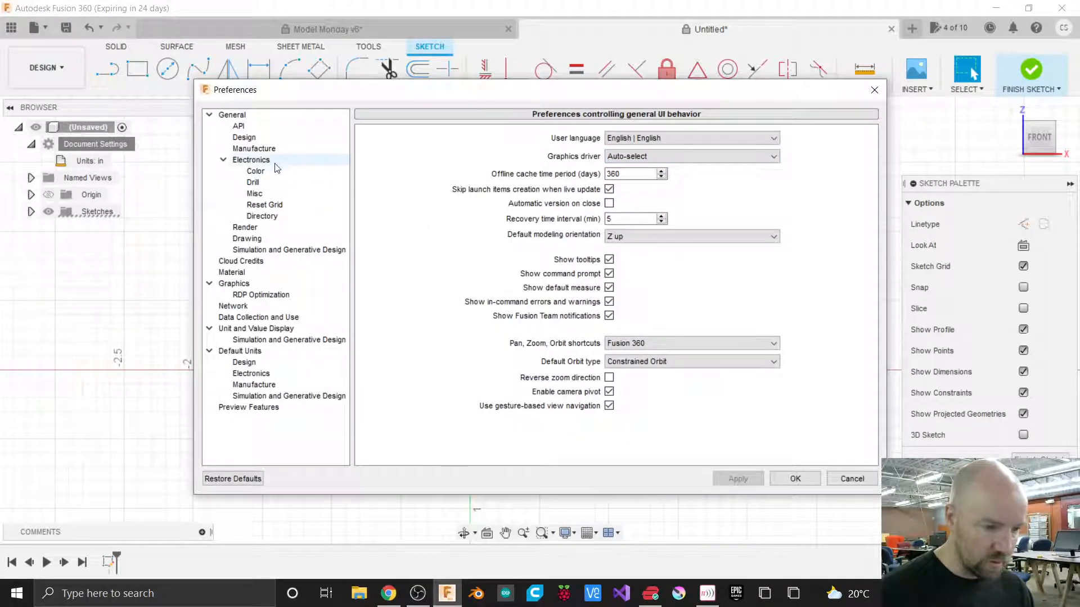
click(254, 137)
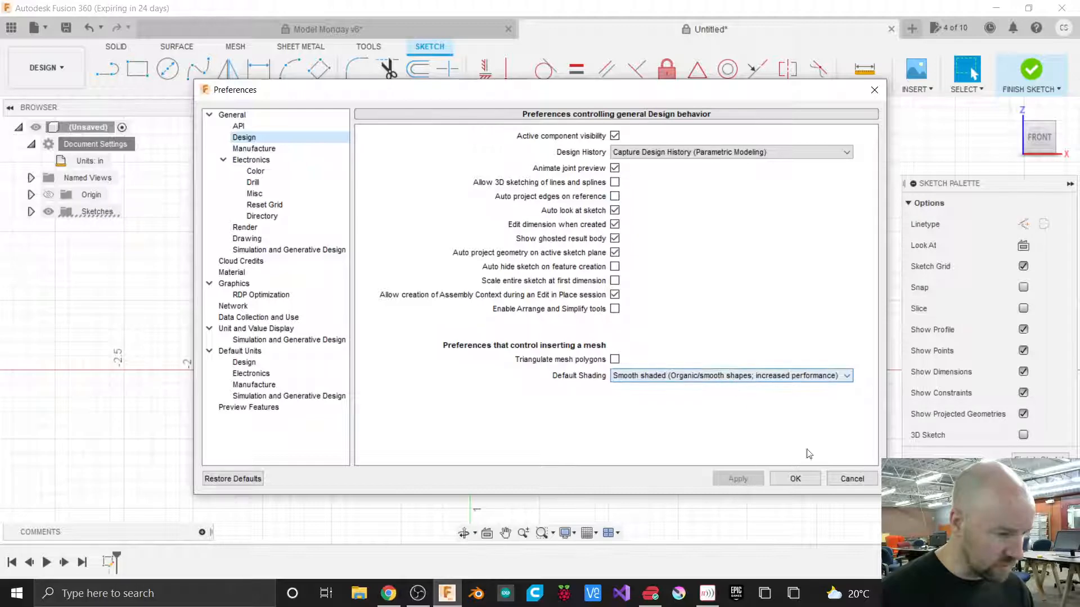
click(839, 480)
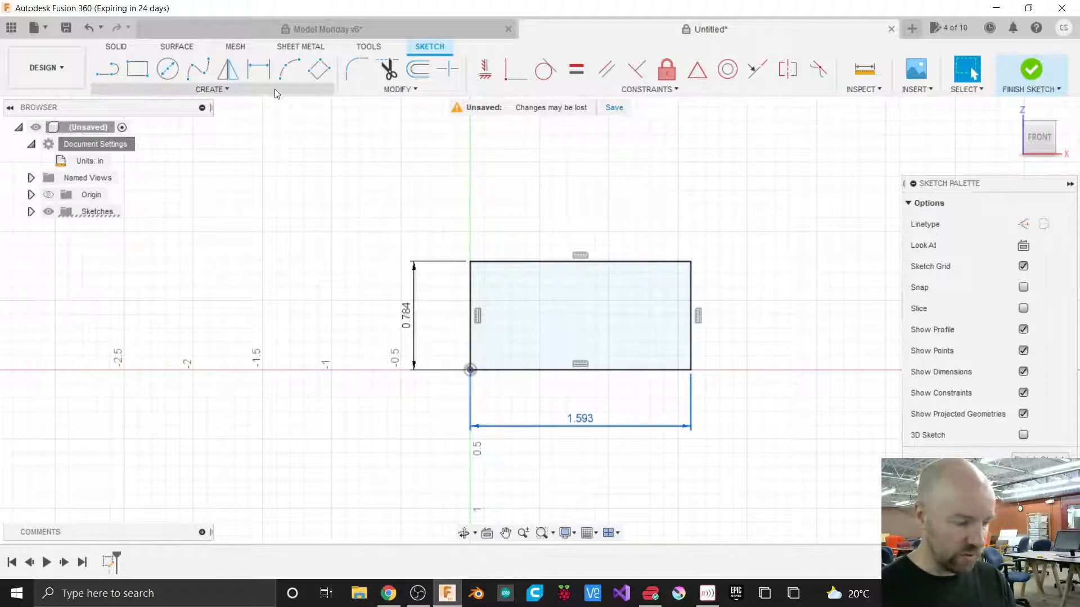
Start a 2-point rectangle on the base rectangle's right edge and set its width to 0.265 in.
click(212, 90)
mouse_move(181, 121)
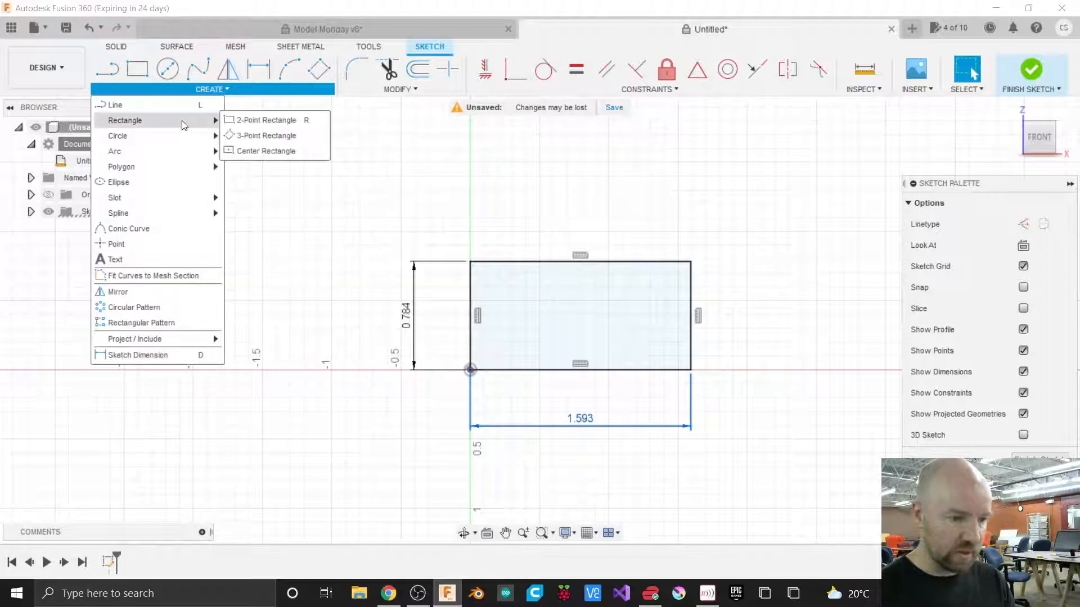
click(250, 123)
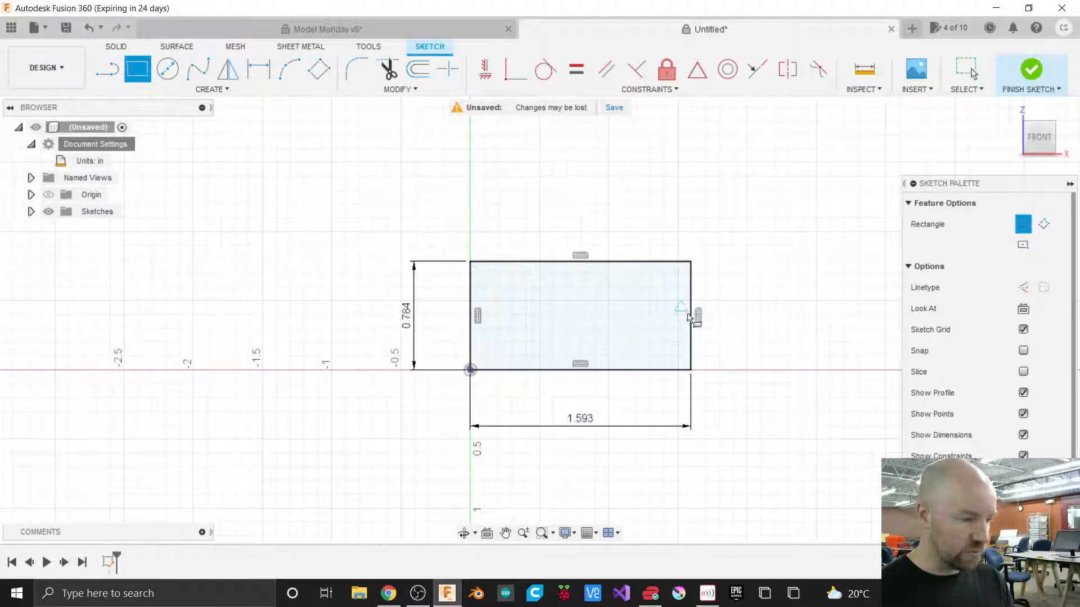
scroll(440, 314, down, 1)
scroll(674, 334, up, 3)
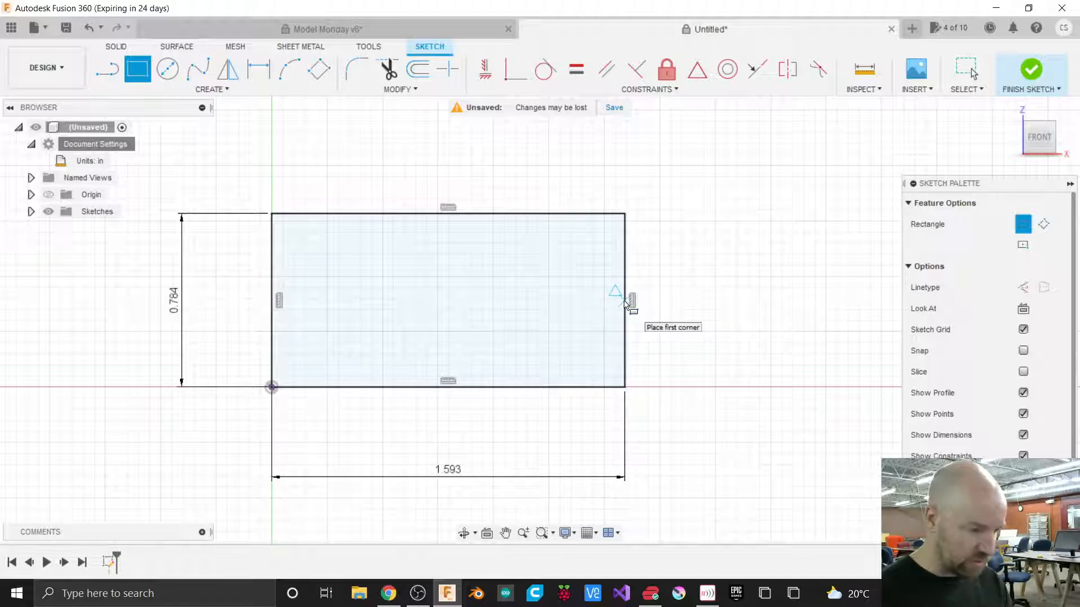
click(625, 302)
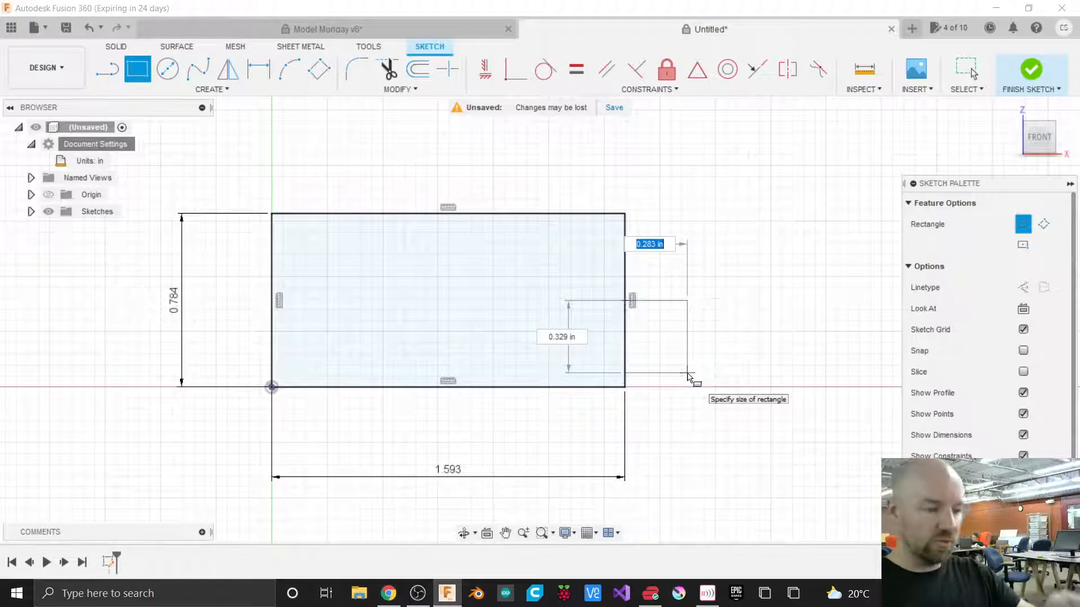
text(.265)
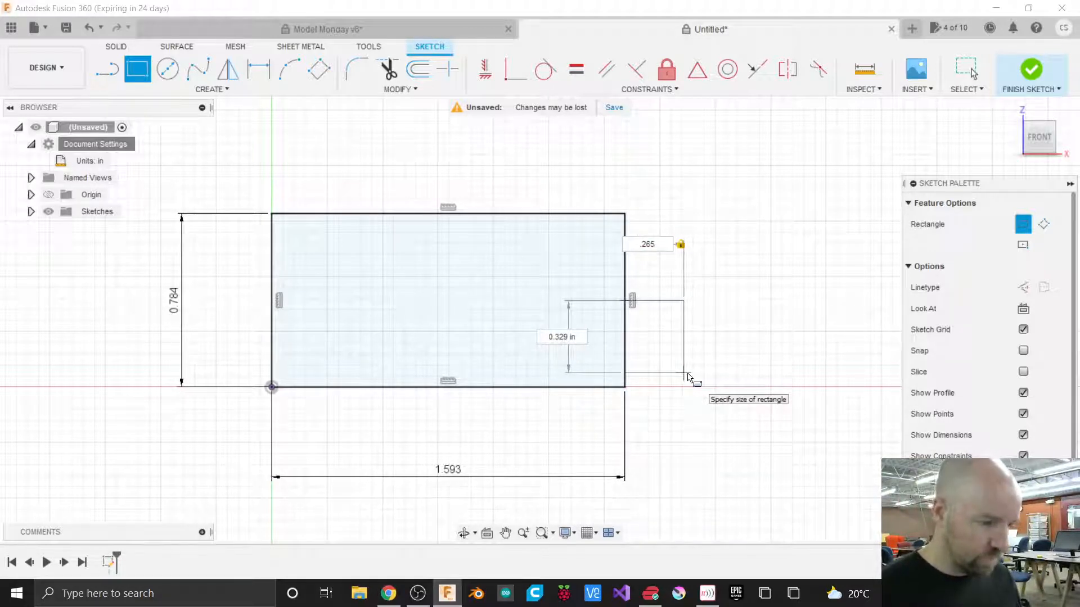
key(Tab)
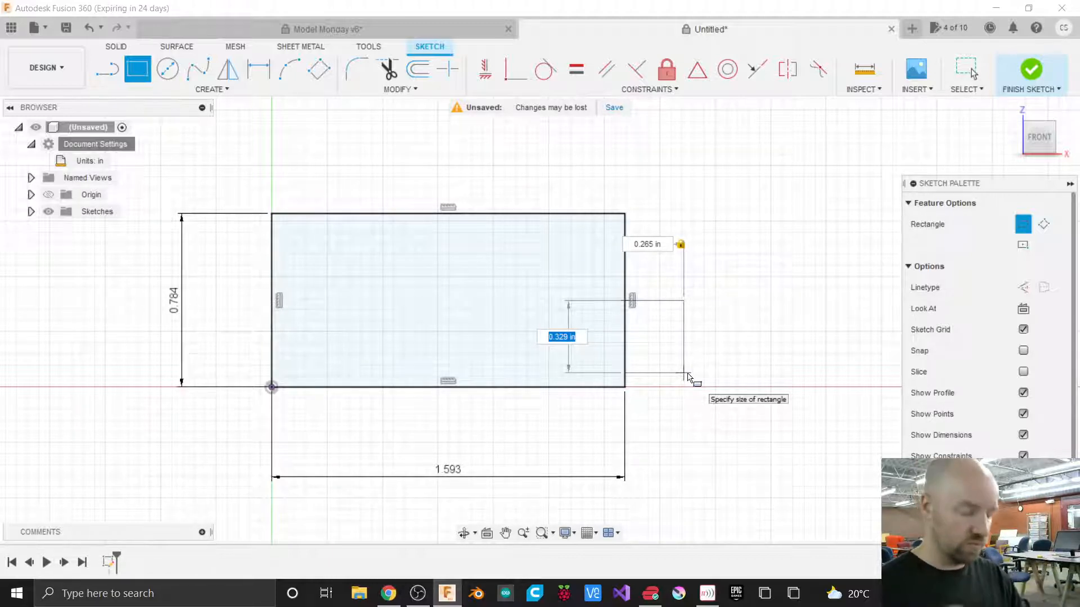
Set the small rectangle's height to .7225/2 in, finish it, and move its height dimension to the right side.
text(.7)
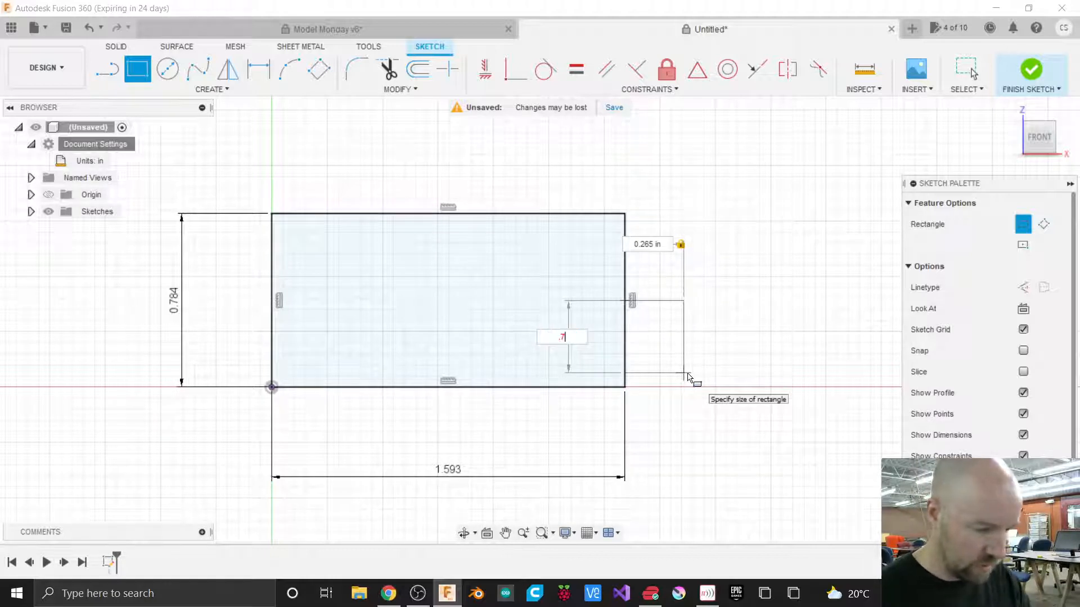
text(225)
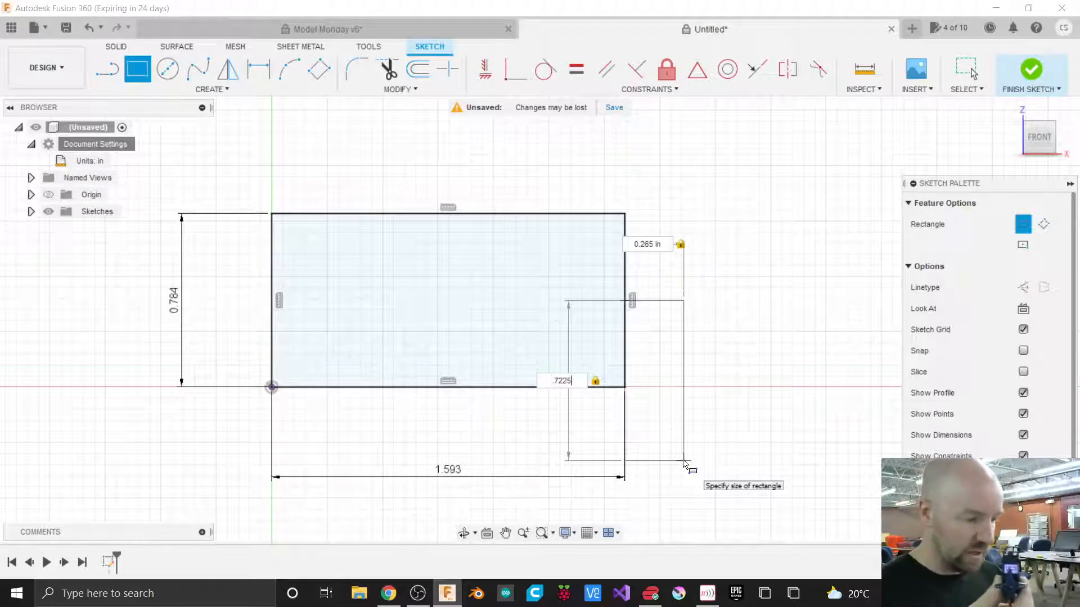
text(/2)
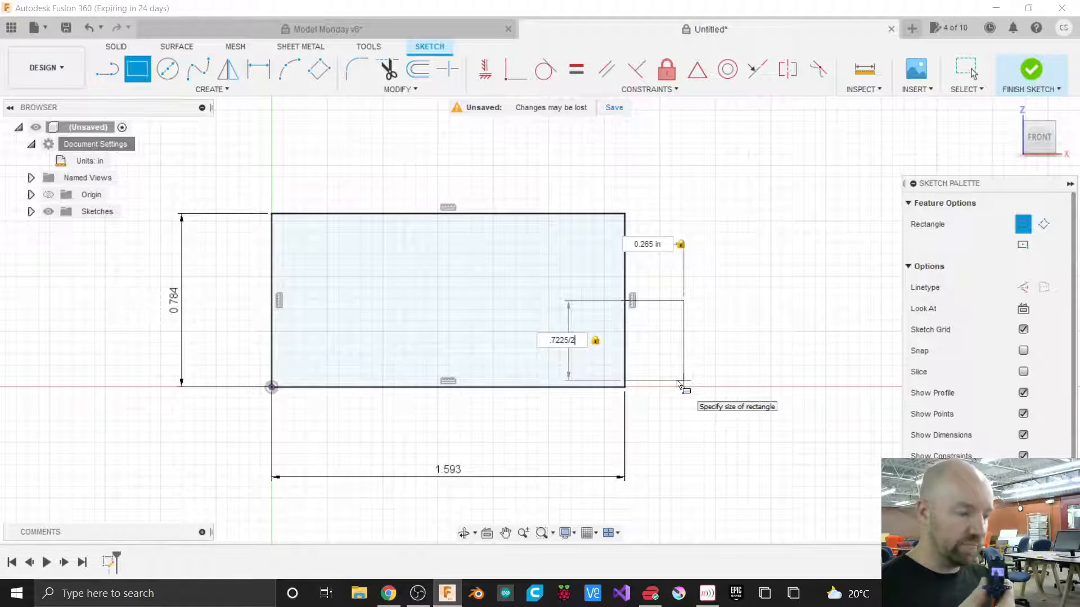
key(Return)
key(Escape)
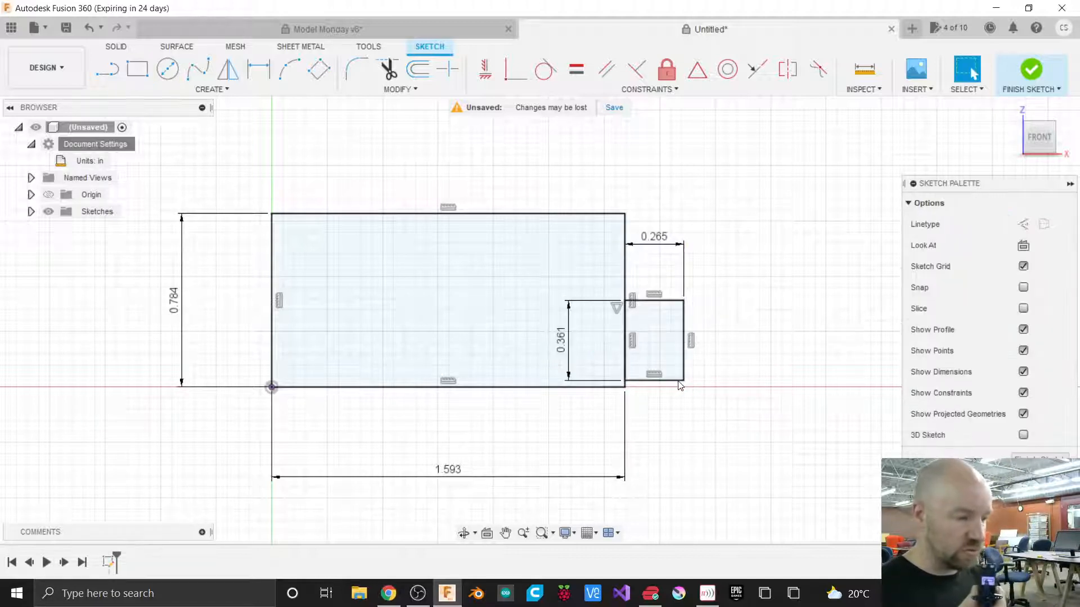
drag(619, 336, 735, 334)
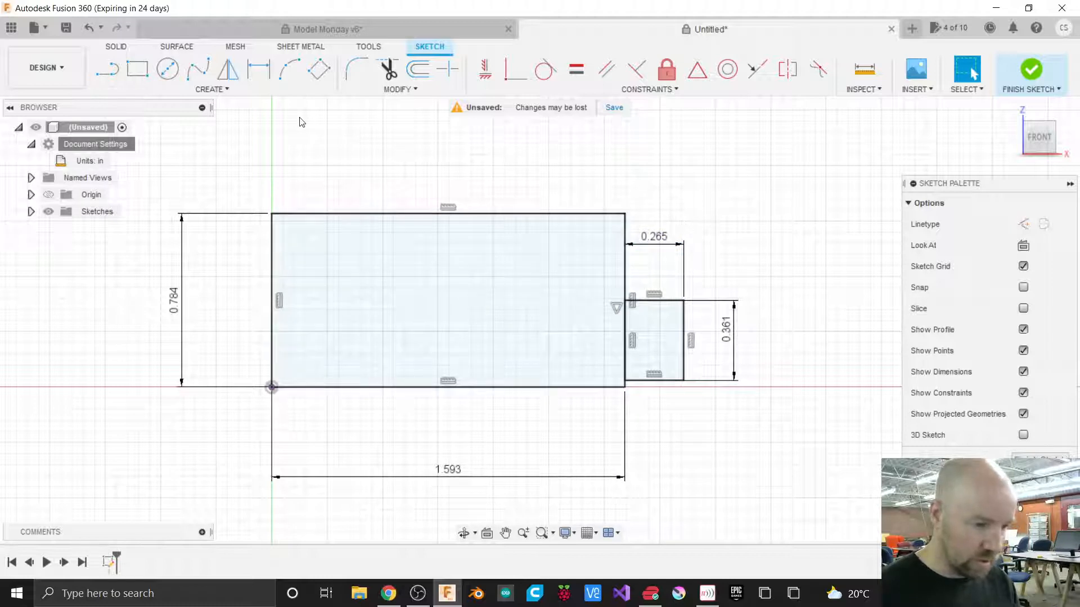
Draw a center-diameter circle inside the small rectangle with a diameter of 0.17 in.
click(168, 69)
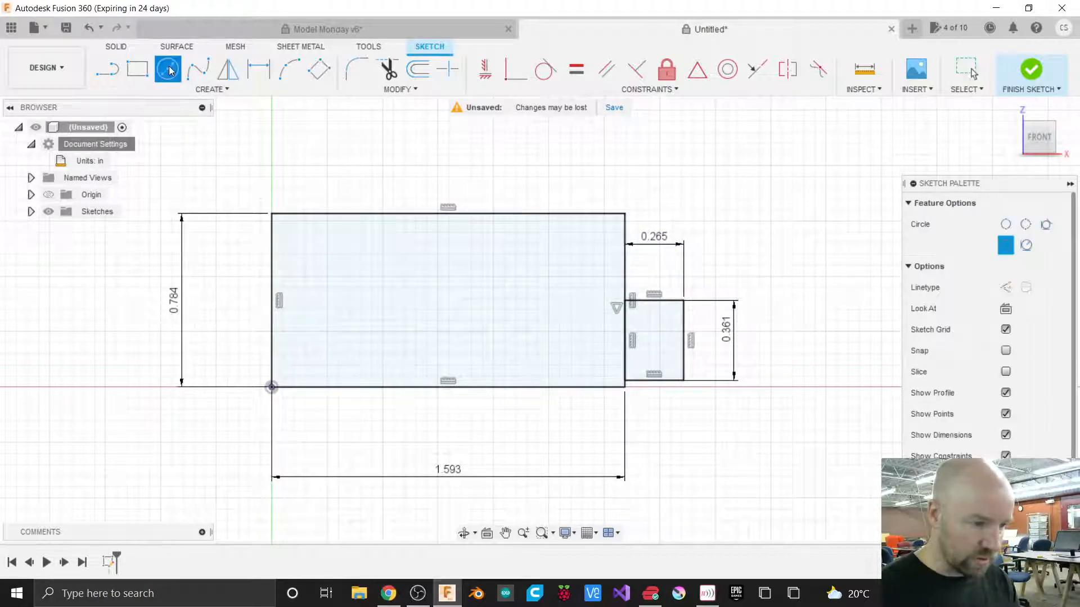
click(219, 91)
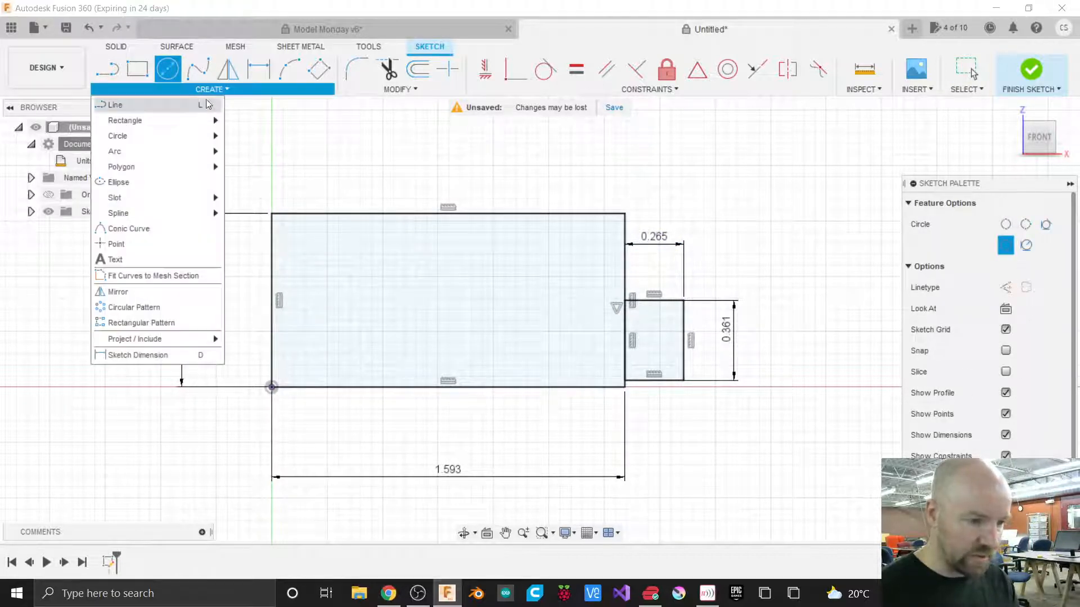
mouse_move(166, 135)
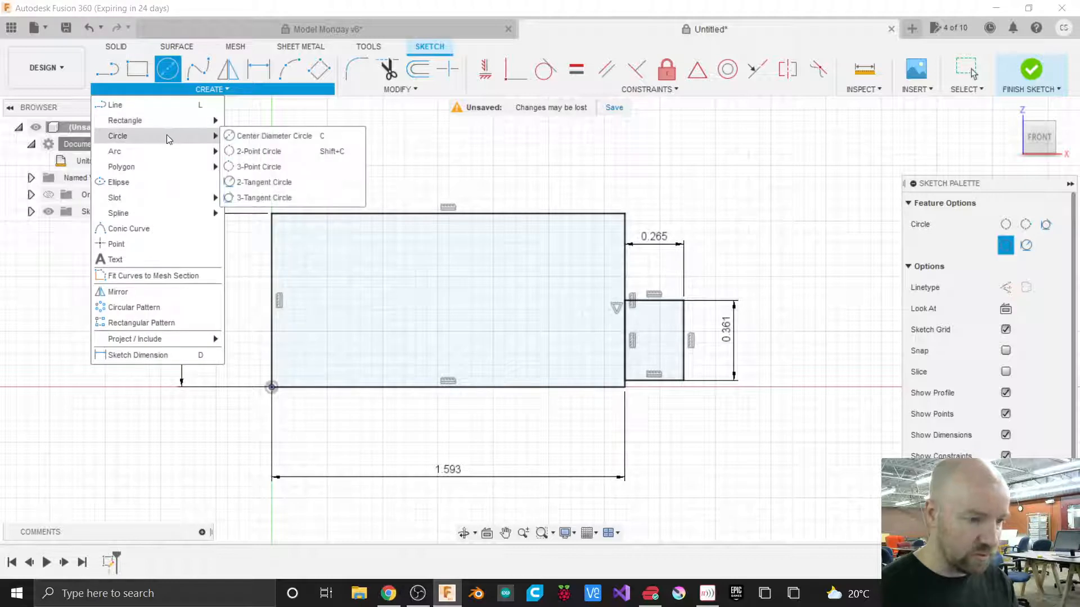
click(266, 136)
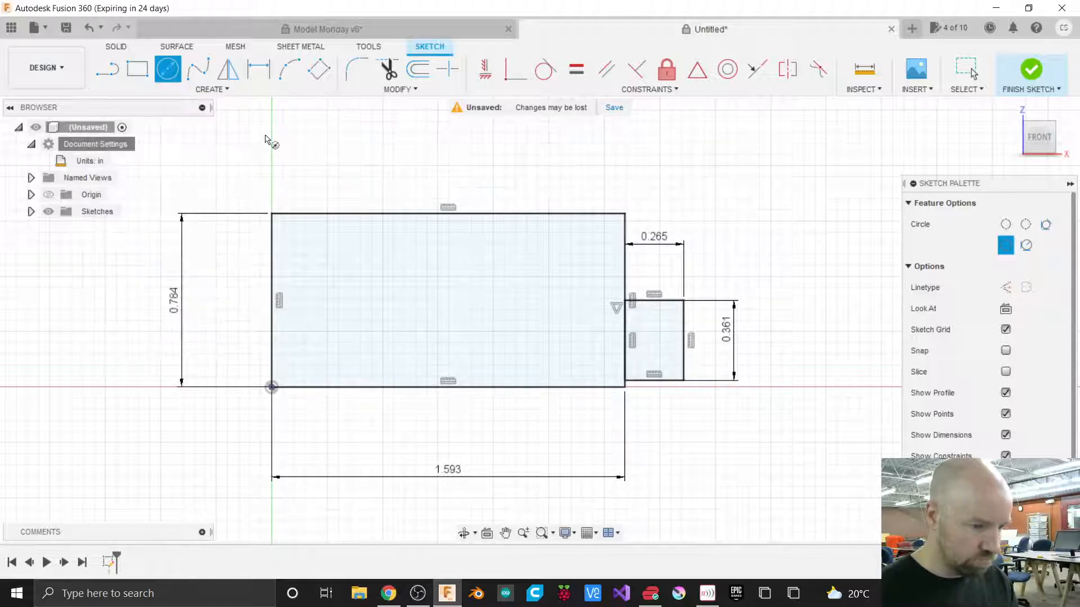
click(651, 332)
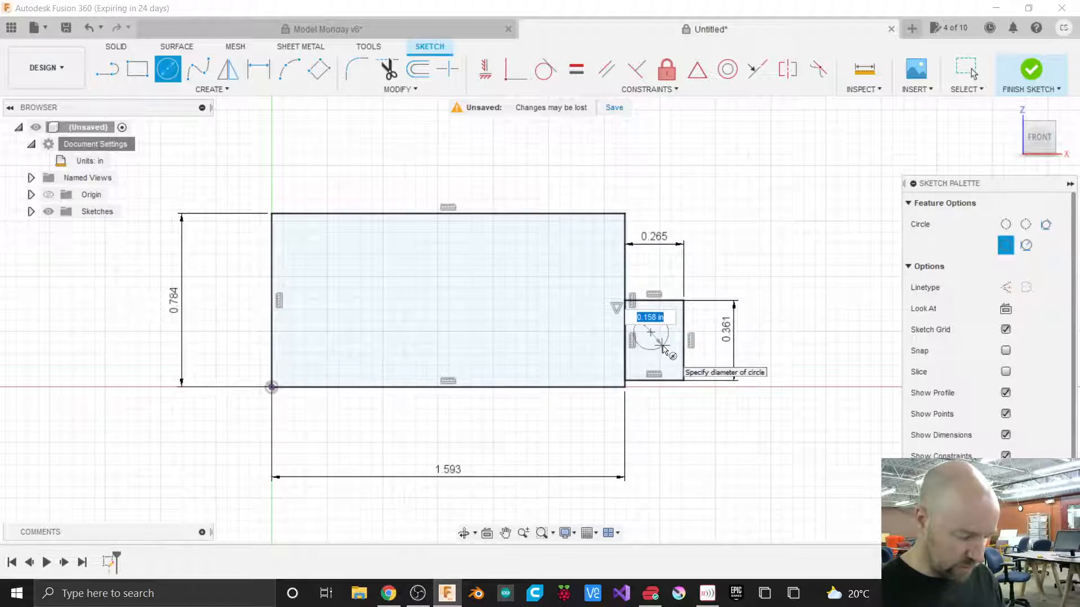
text(17)
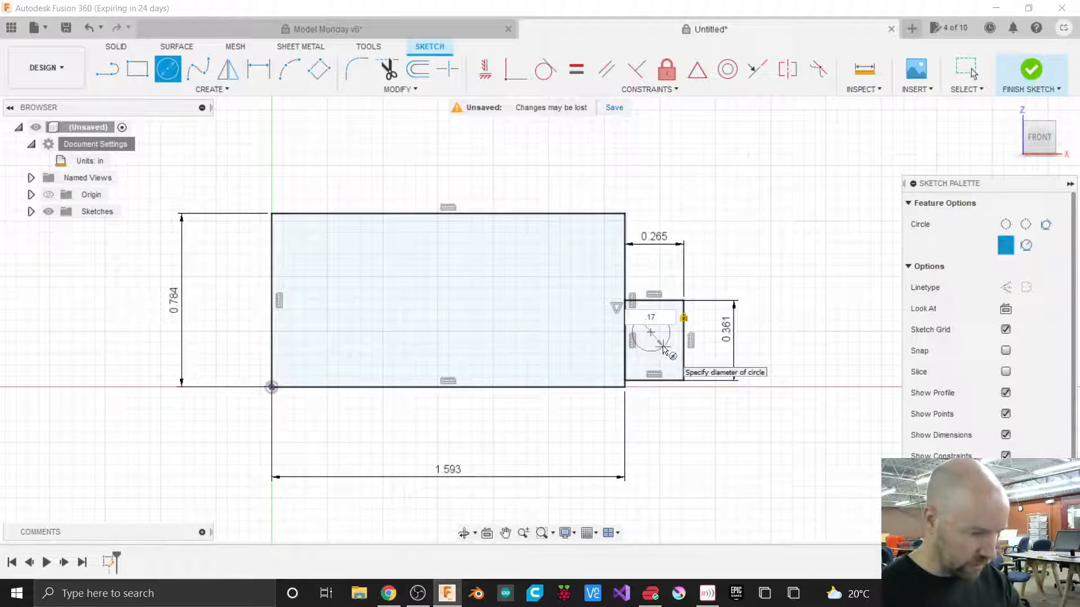
key(Return)
key(Escape)
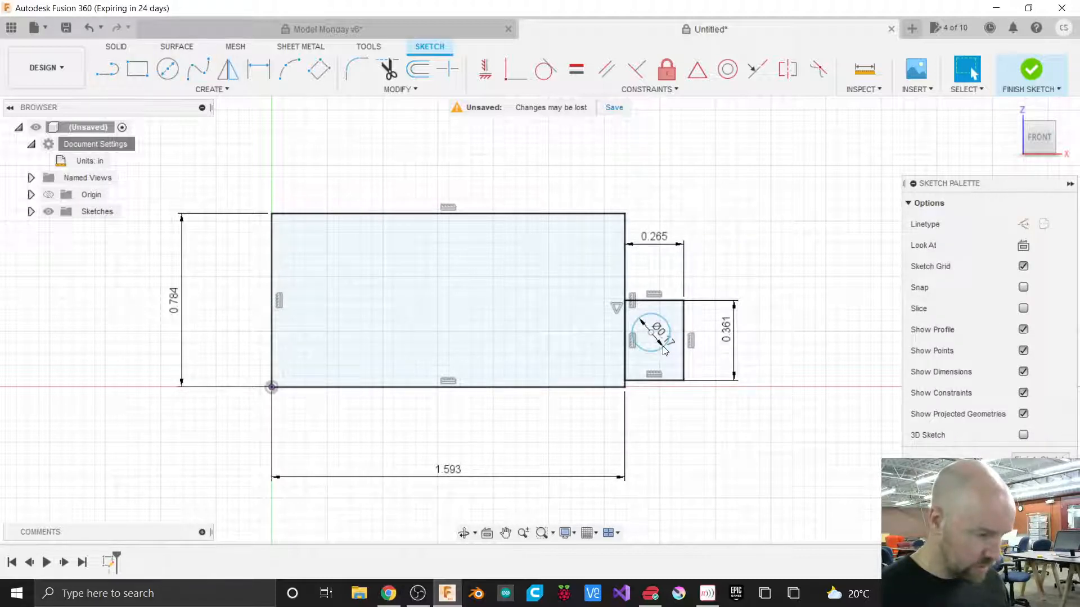
Move the 0.265 width dimension below the small rectangle and the circle's diameter dimension outside it.
scroll(706, 355, up, 5)
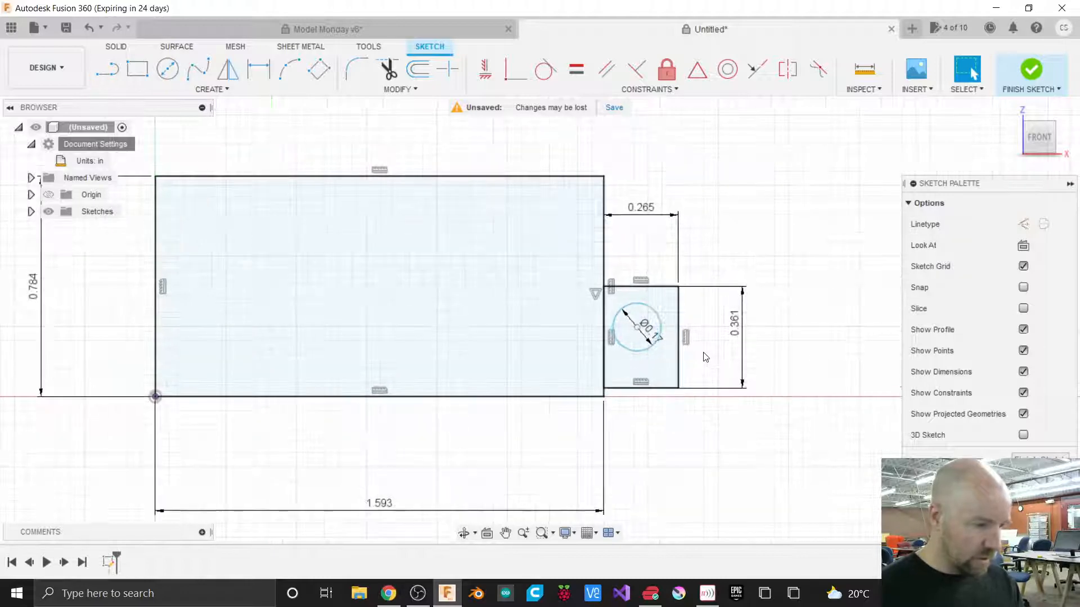
scroll(705, 358, up, 2)
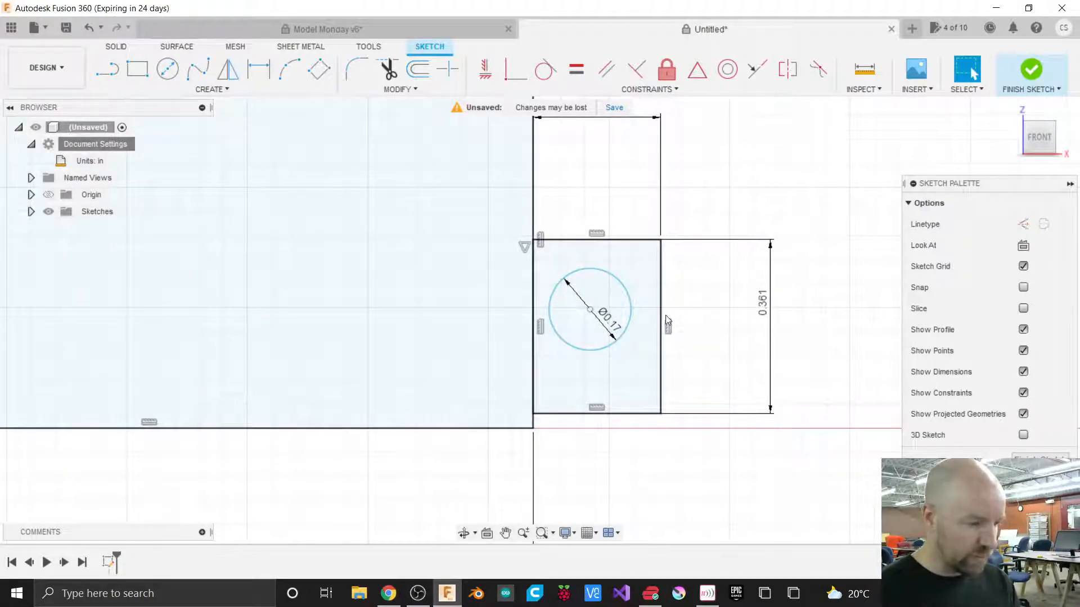
scroll(737, 393, down, 4)
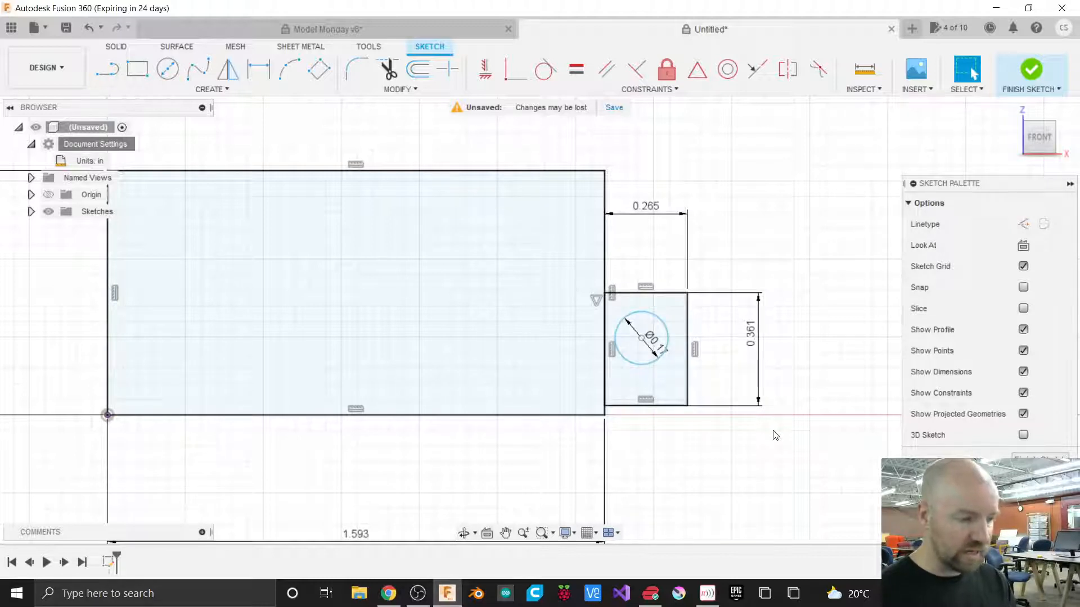
drag(657, 215, 659, 487)
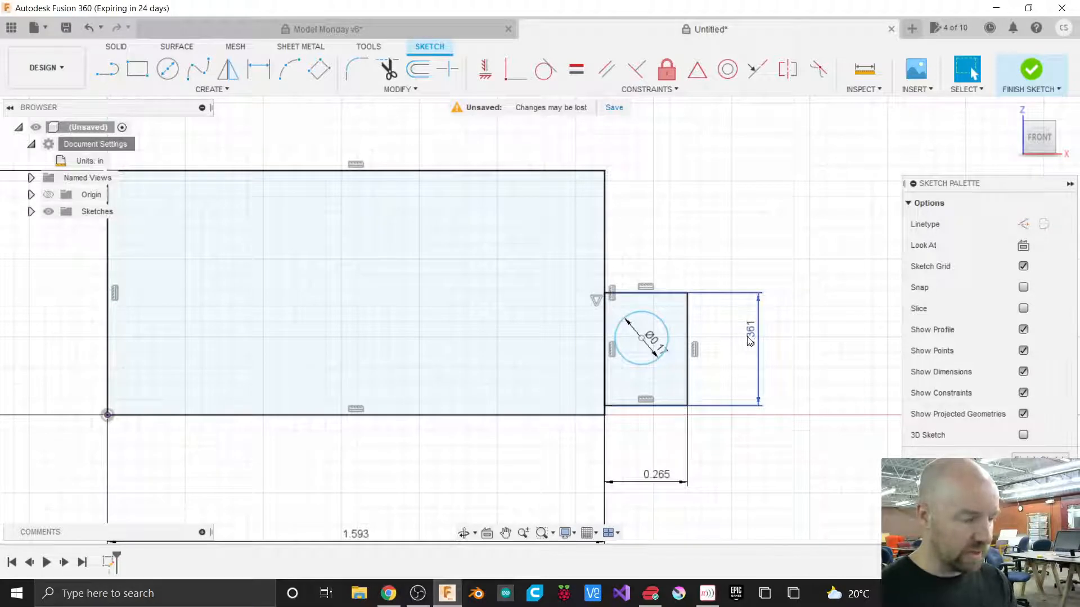
scroll(783, 325, down, 2)
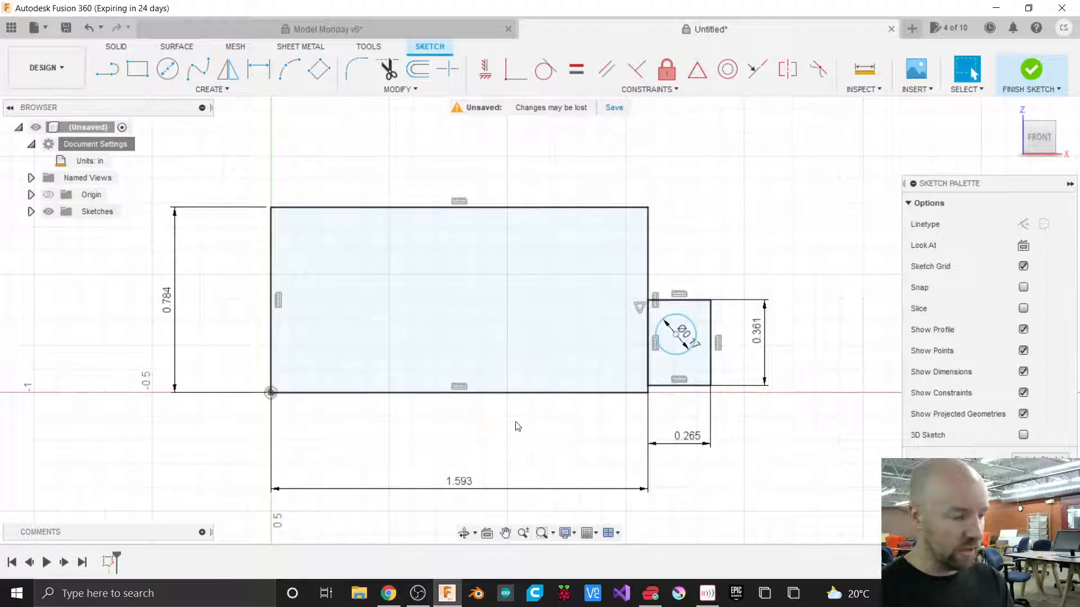
click(678, 356)
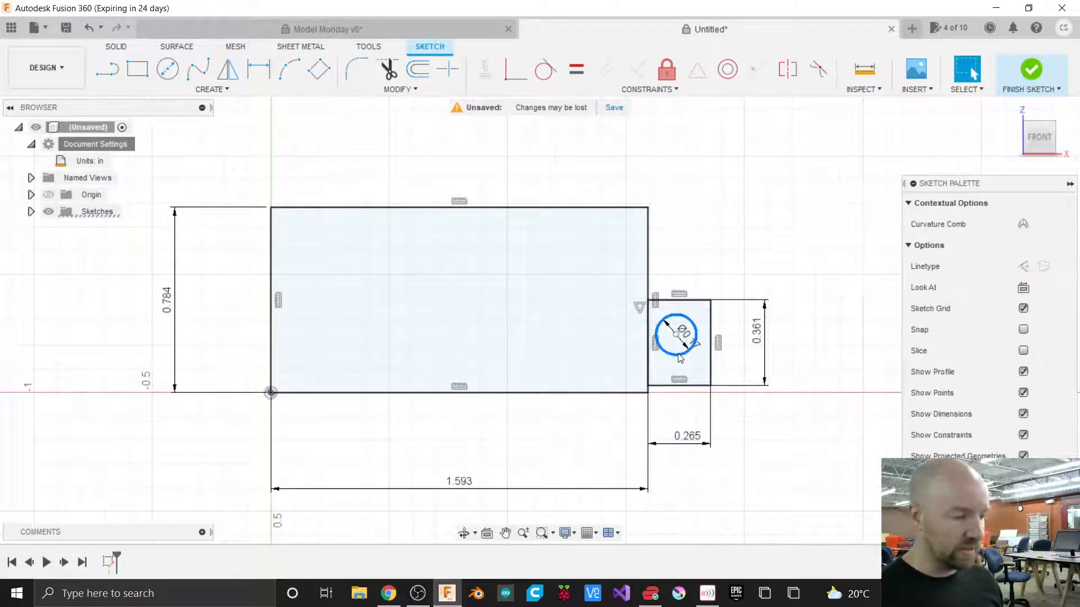
click(724, 269)
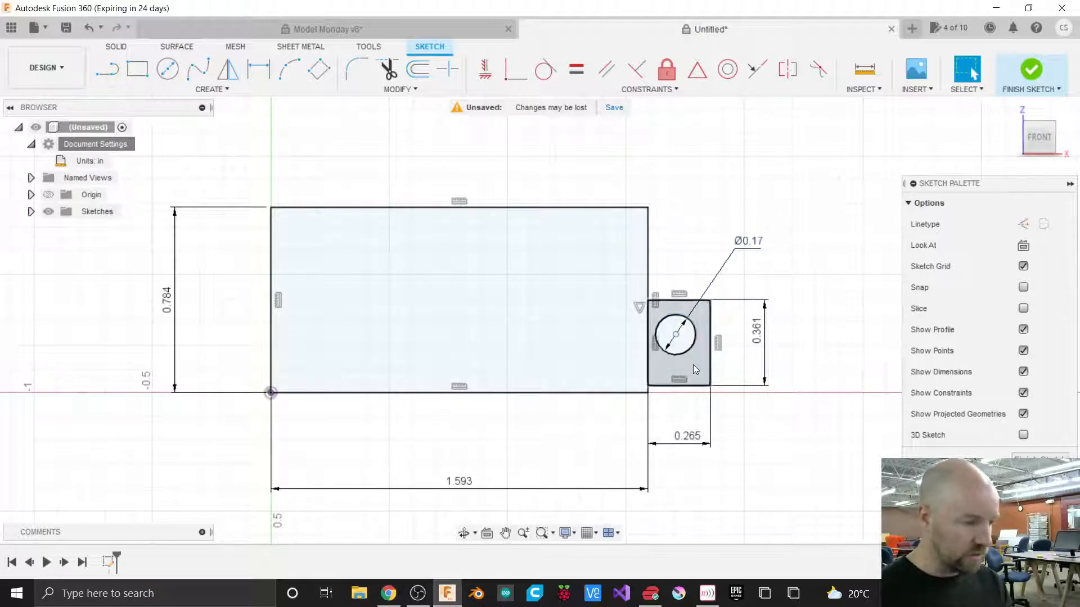
Apply a Tangent constraint between the circle and the small rectangle's right edge.
scroll(726, 368, up, 3)
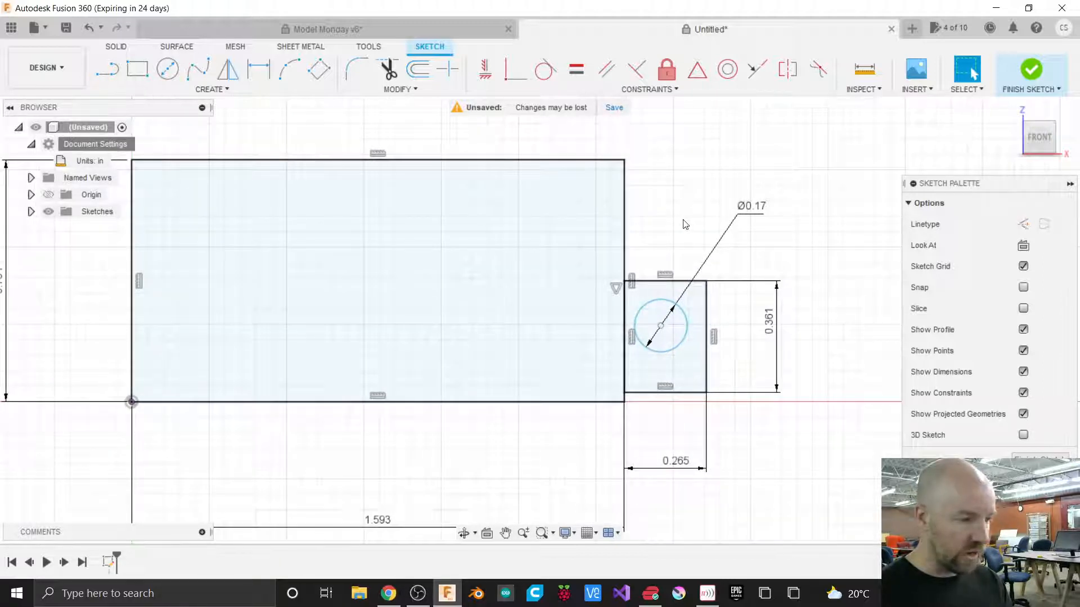
click(641, 93)
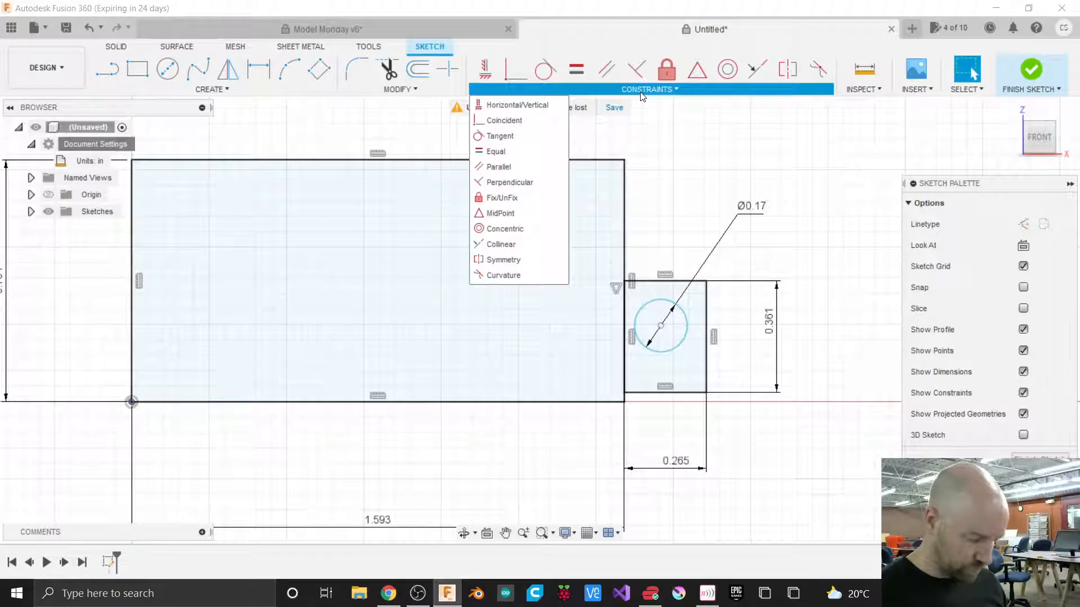
click(520, 136)
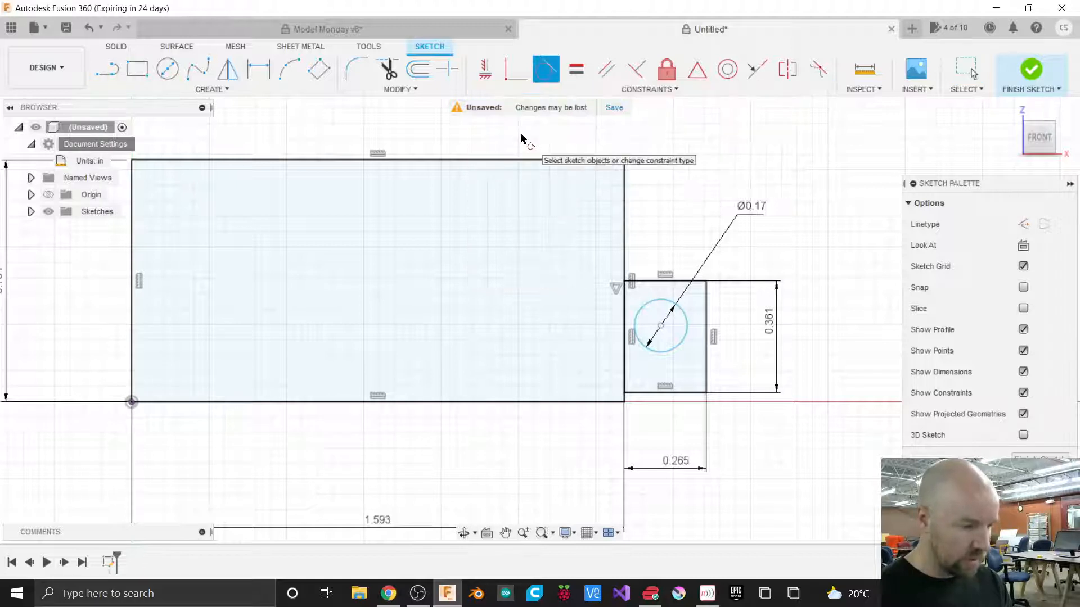
click(686, 325)
click(707, 316)
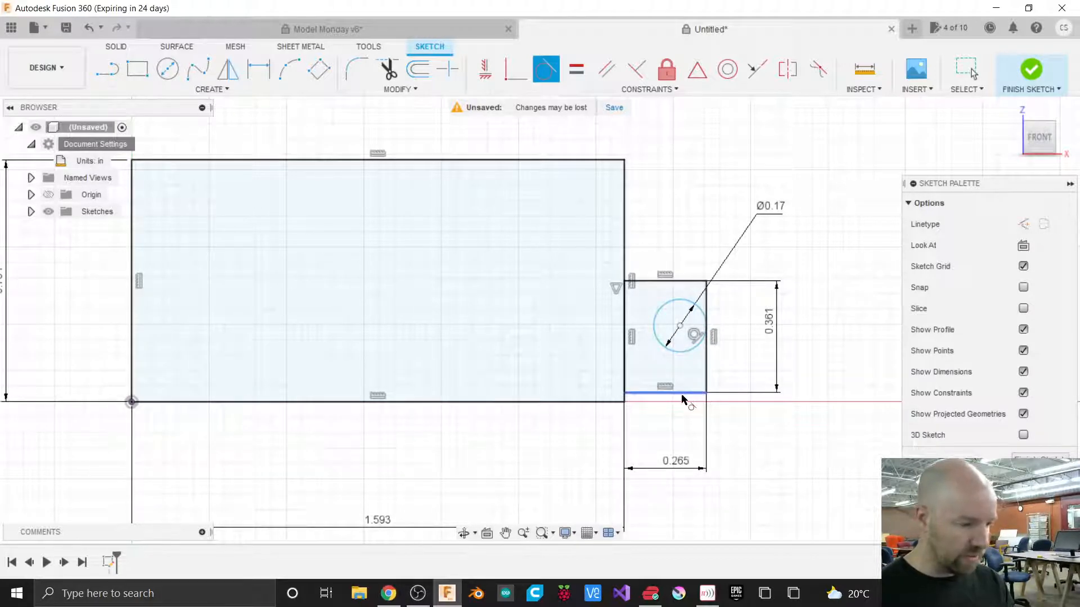
key(Escape)
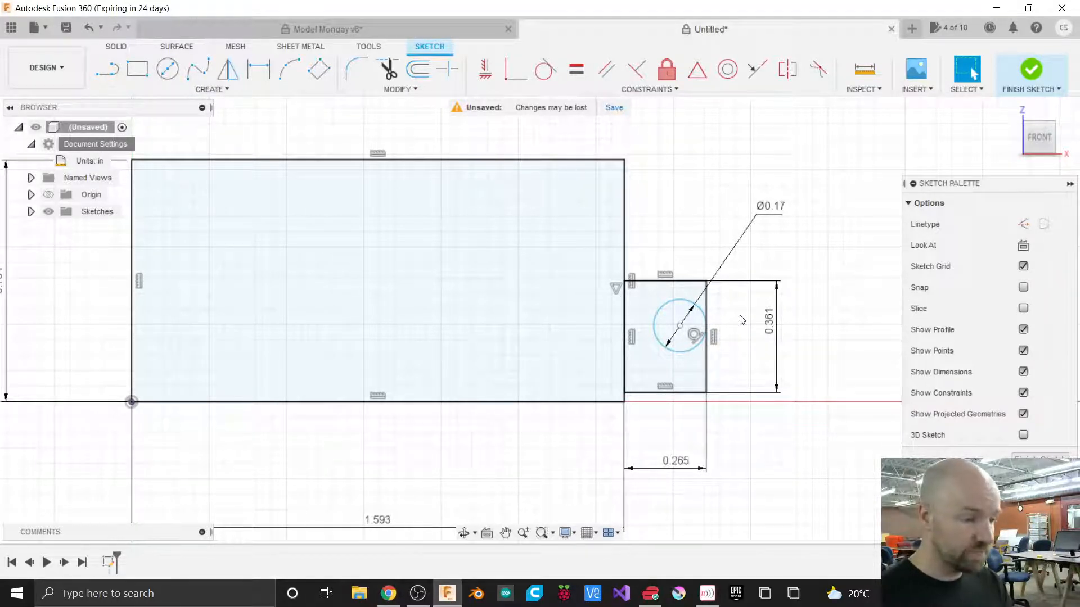
Dimension the vertical distance from the circle's center to the small rectangle's bottom edge, placing it to the right.
click(232, 94)
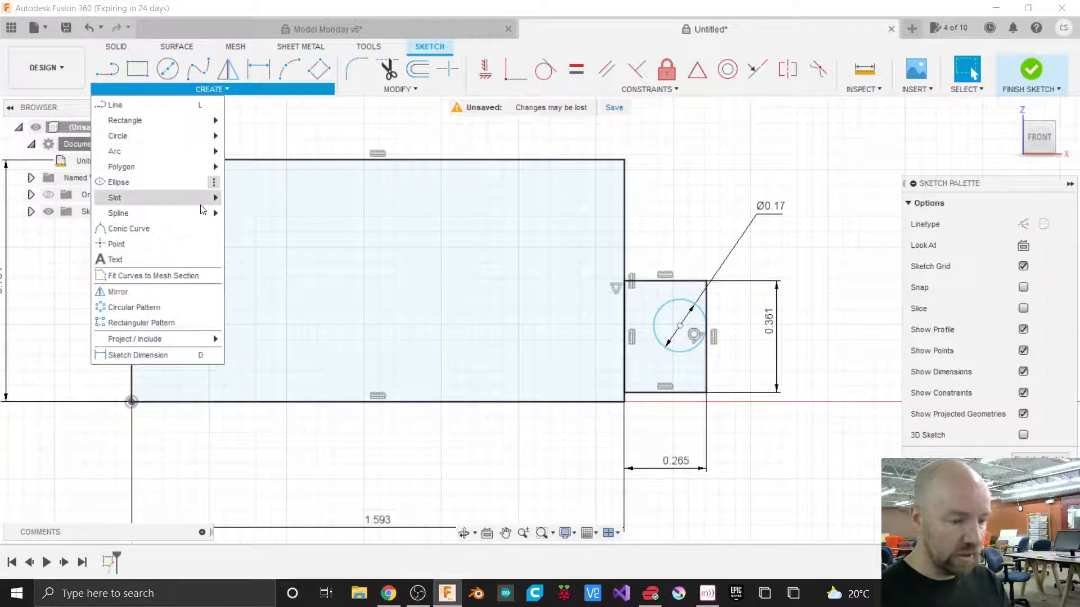
click(162, 361)
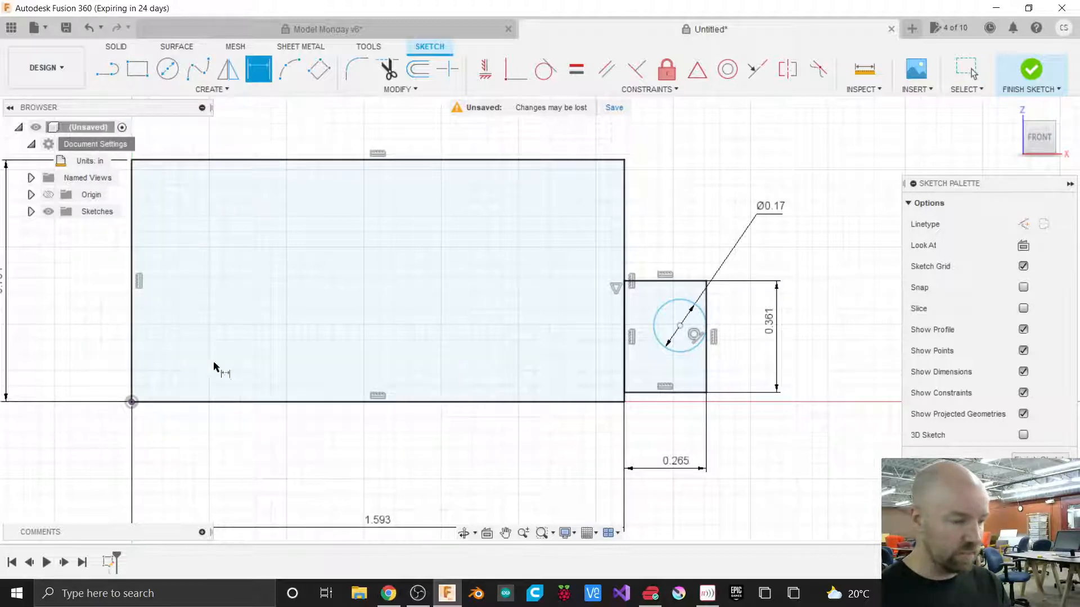
click(681, 326)
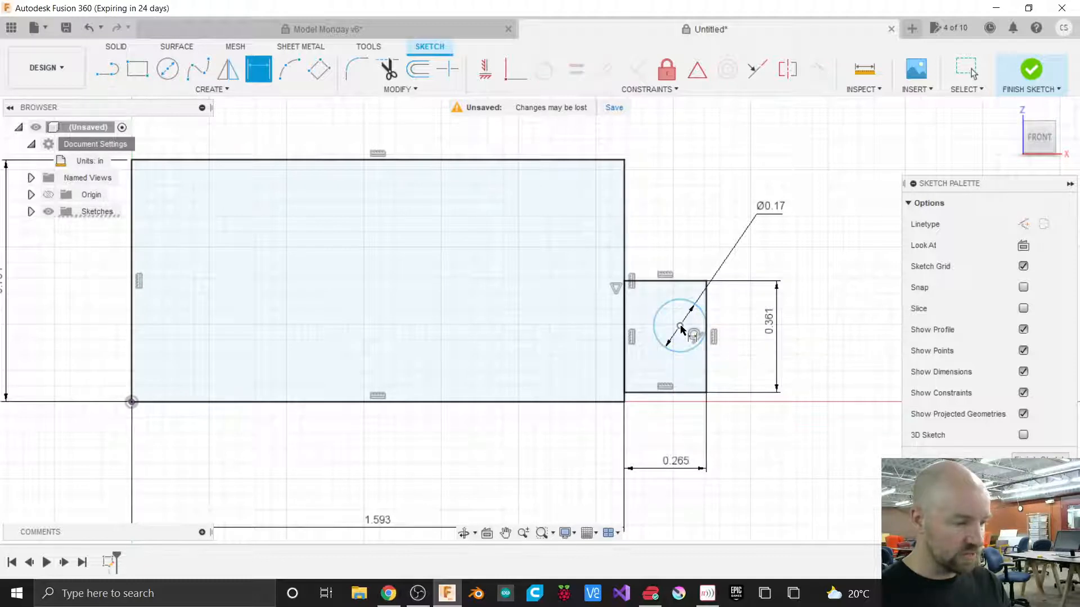
click(681, 394)
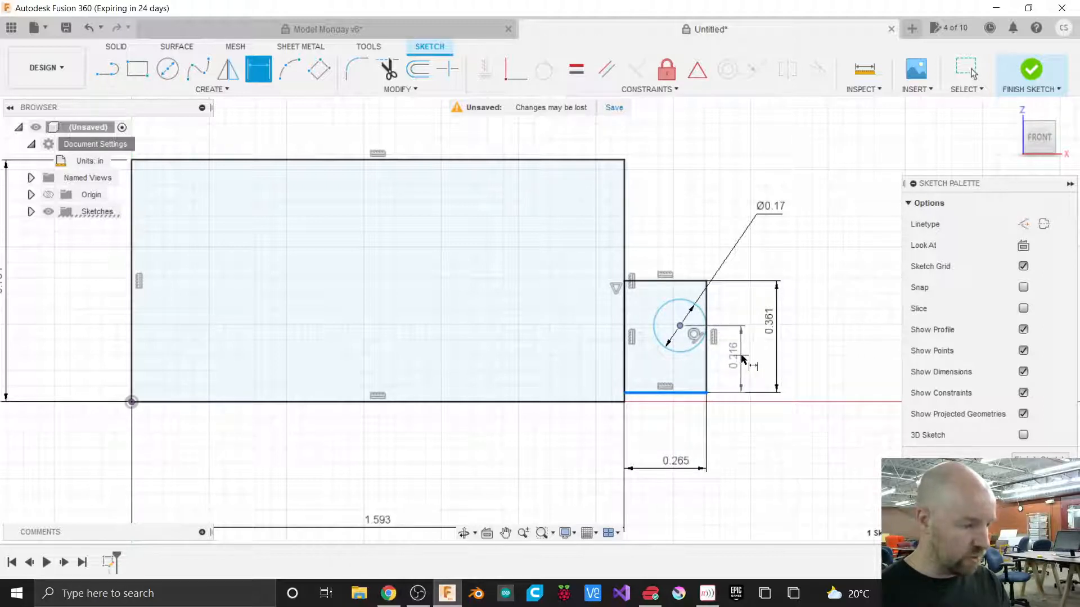
click(742, 359)
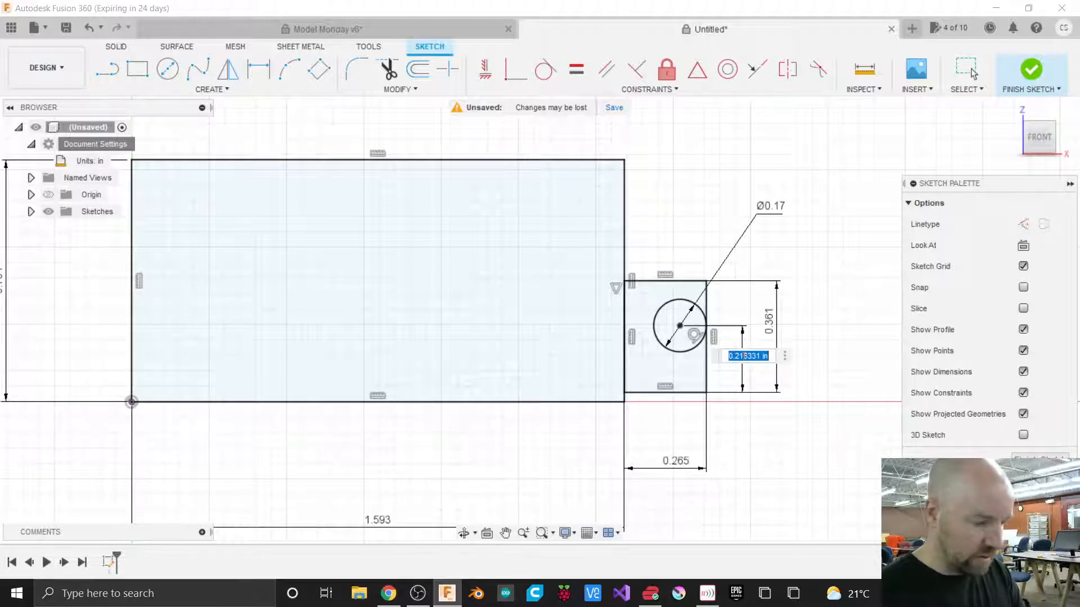
Enter the expression .0835-(.17/2) with inch units as the center-height dimension value.
text(0)
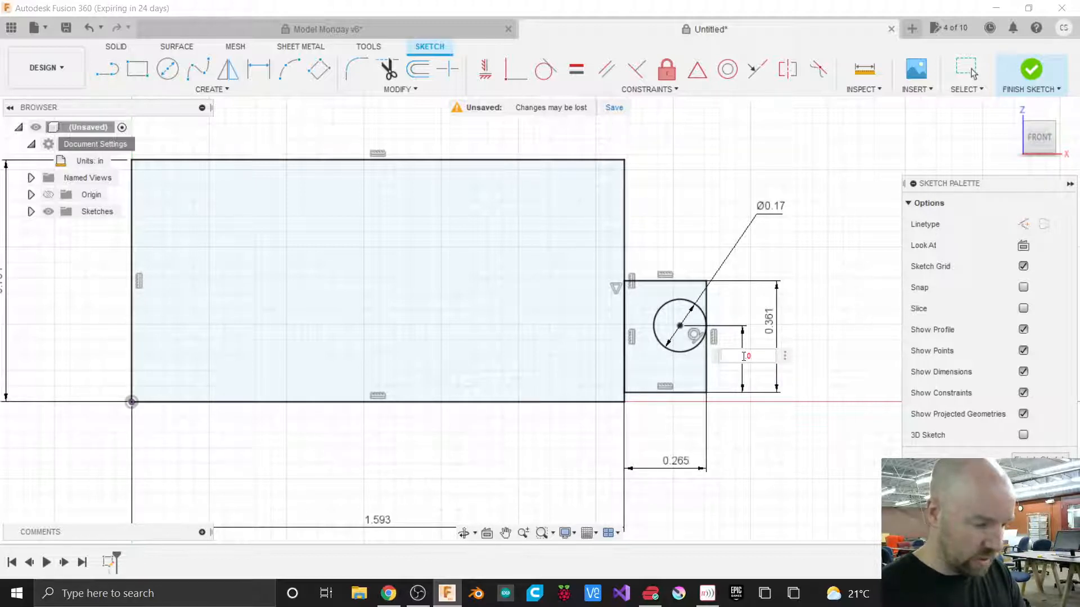
text(.0835)
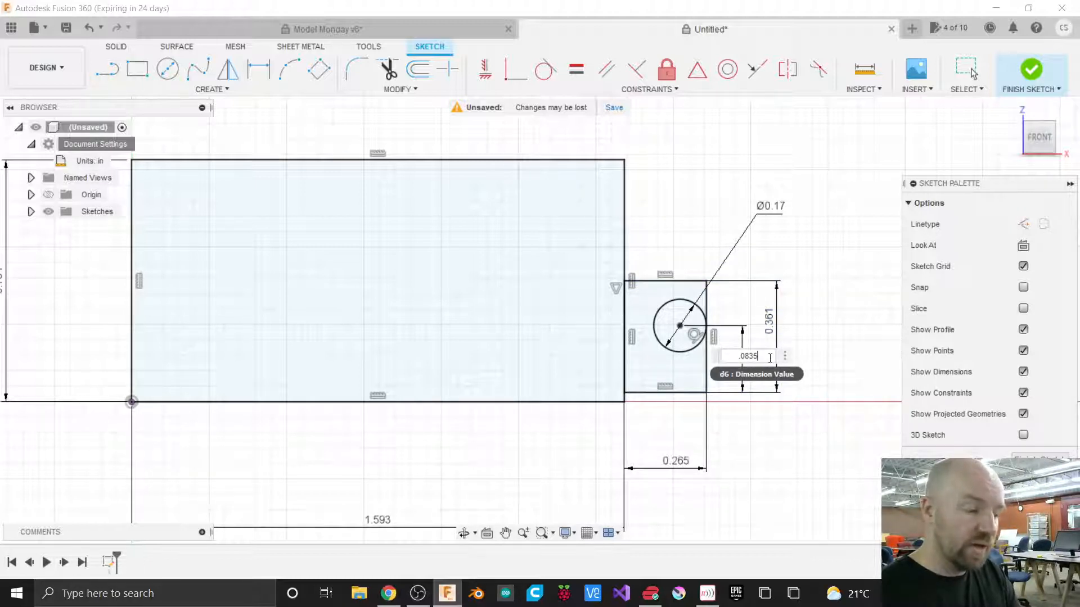
text(-)
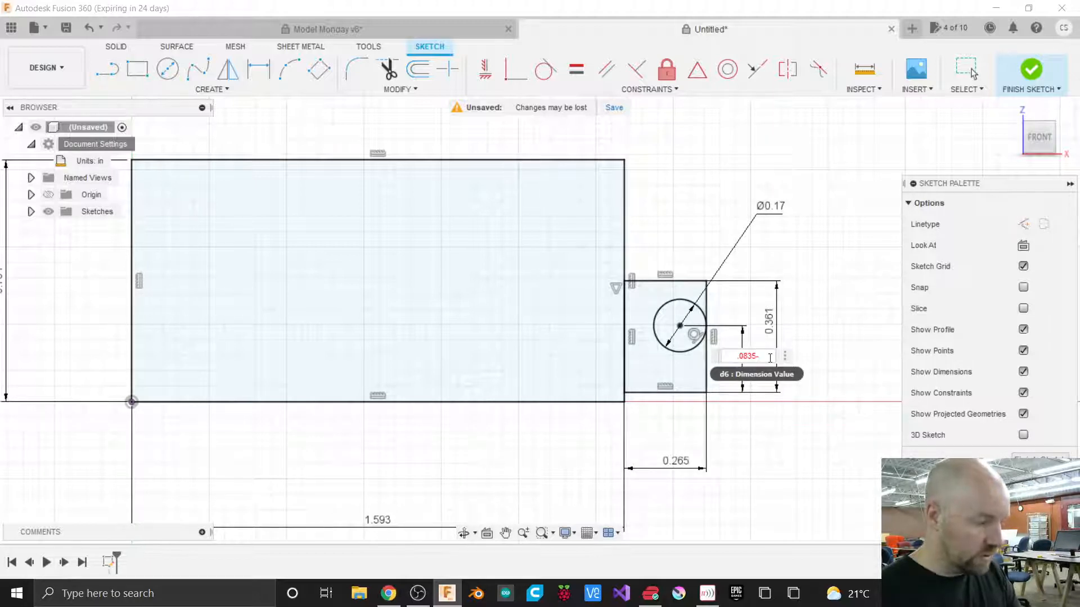
text(()
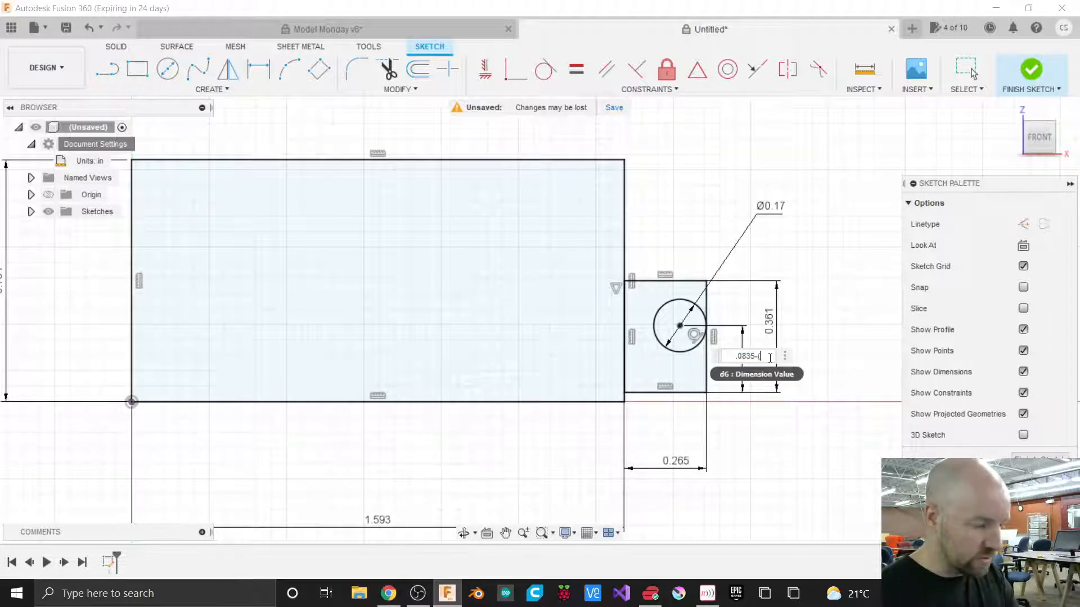
text(.17)
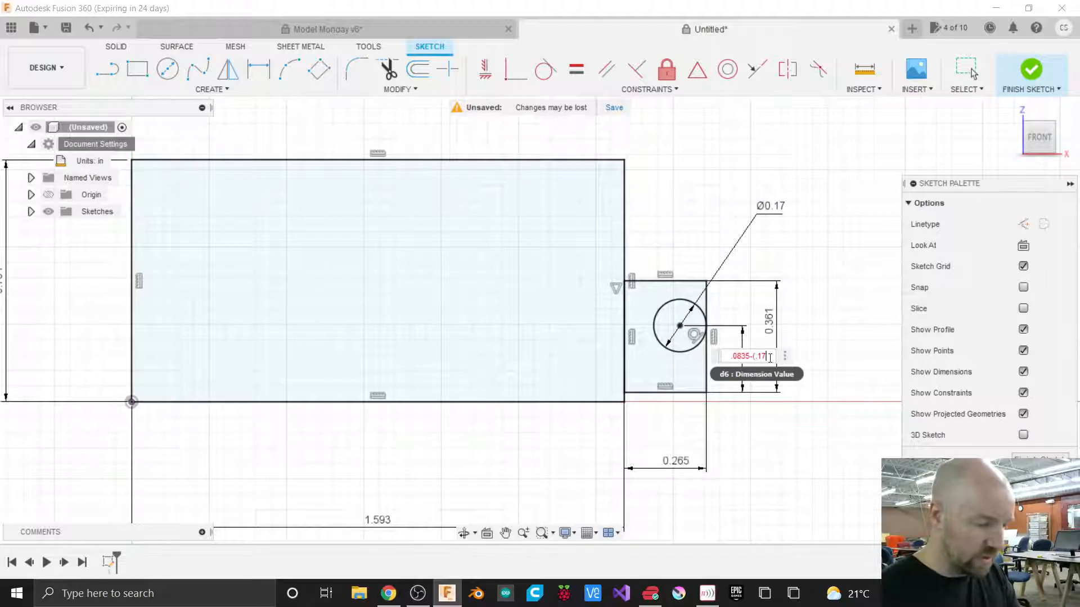
text(/2))
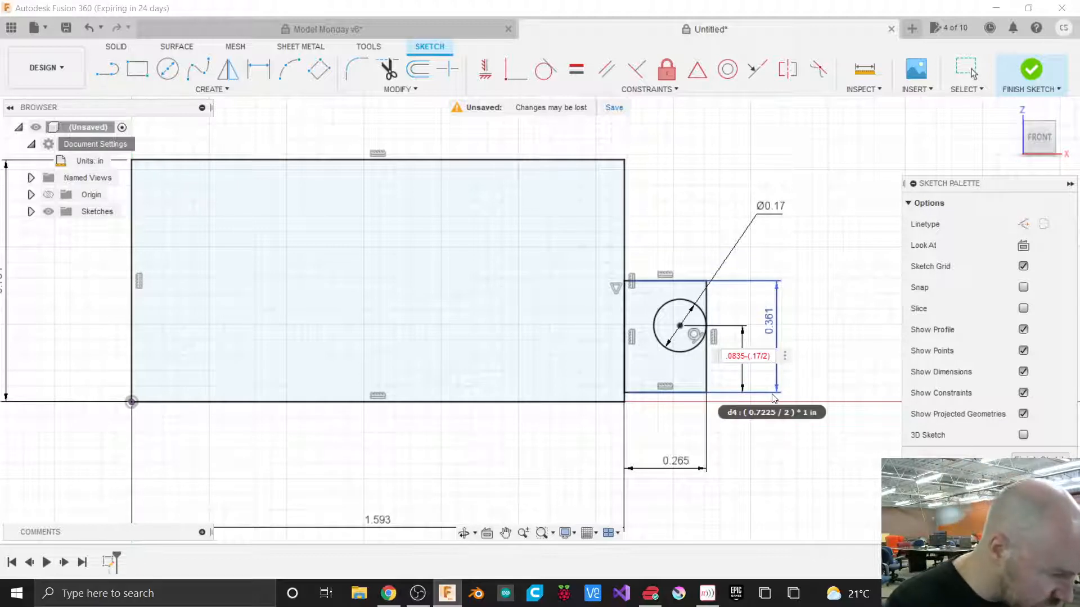
key(Left)
key(Left)
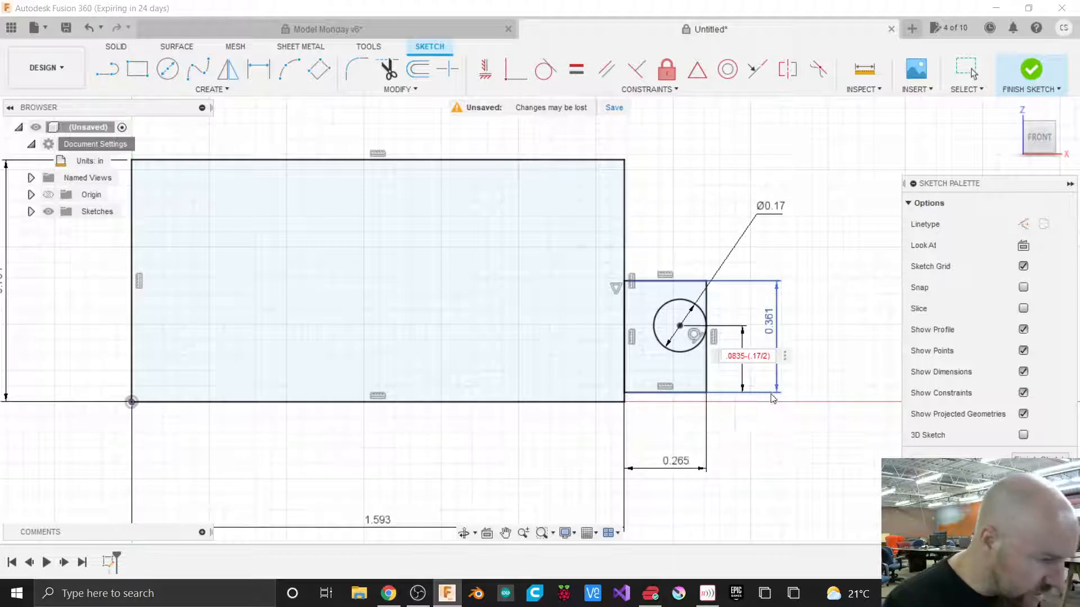
text(in)
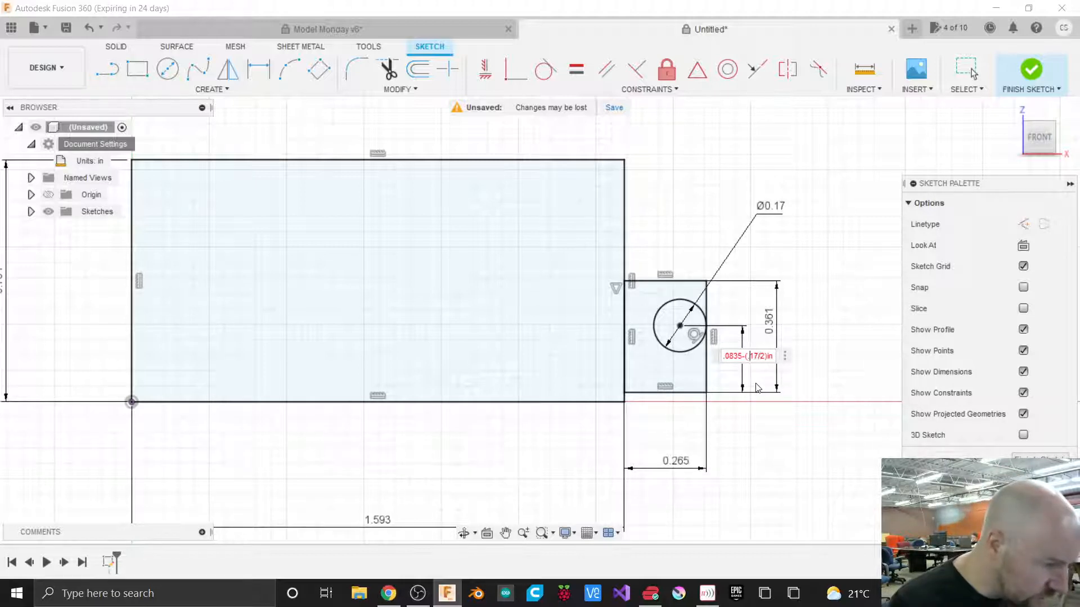
key(Left)
key(Left)
text(in)
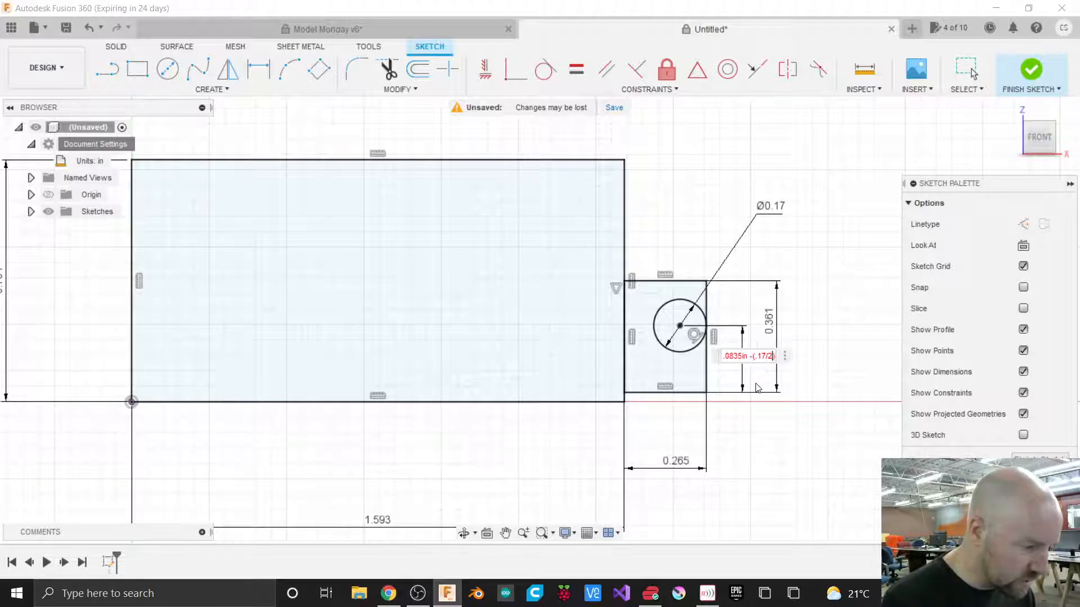
Retype the dimension expression as .0835in - .17, then trim it back to .0835in.
key(BackSpace)
key(BackSpace)
key(BackSpace)
key(BackSpace)
key(BackSpace)
key(BackSpace)
key(BackSpace)
key(BackSpace)
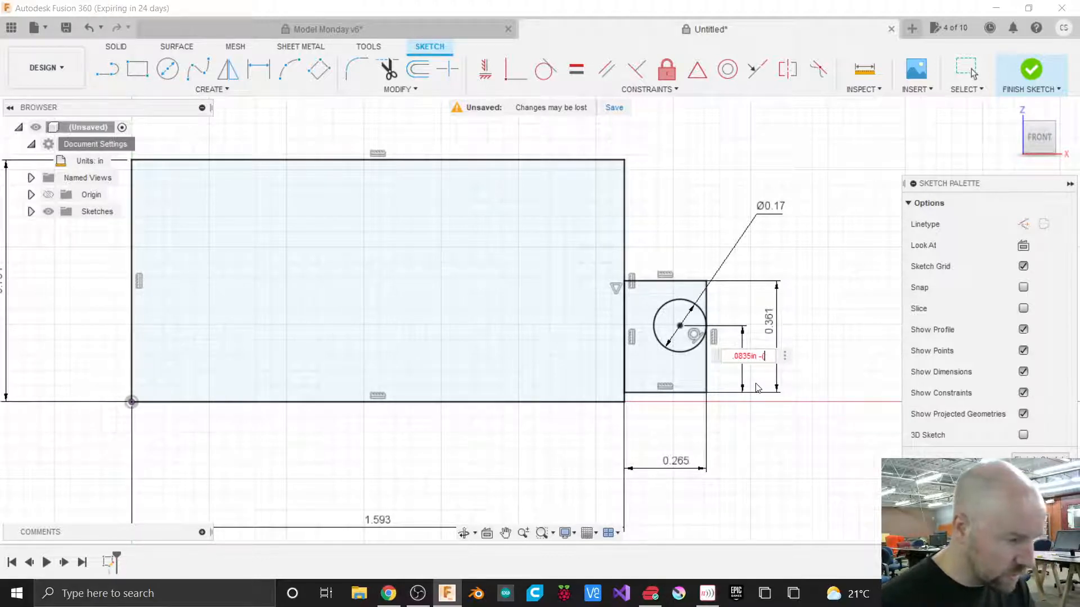
key(BackSpace)
key(BackSpace)
key(BackSpace)
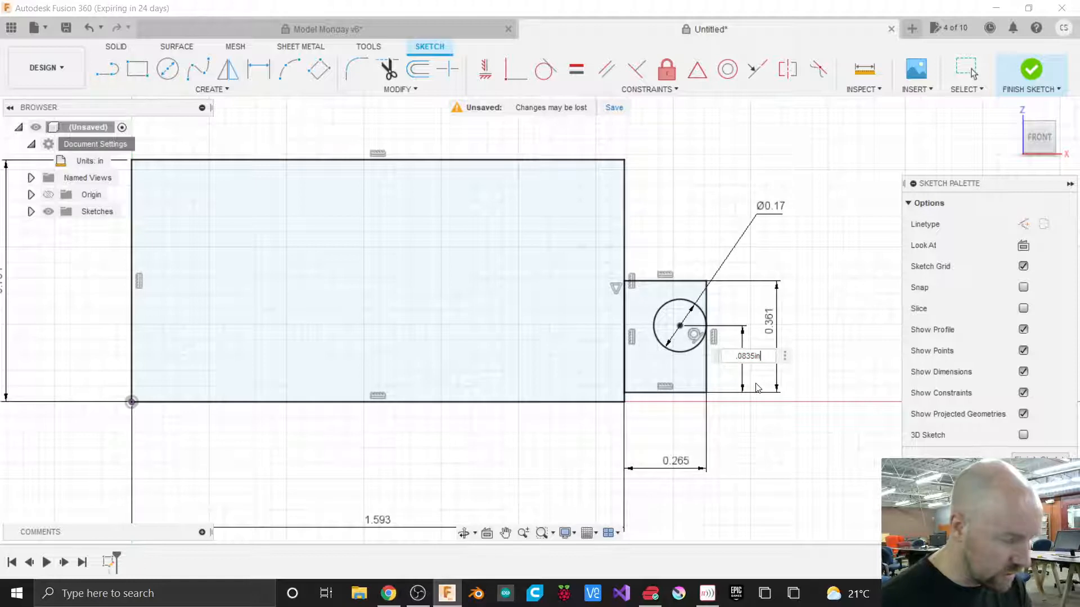
text(-)
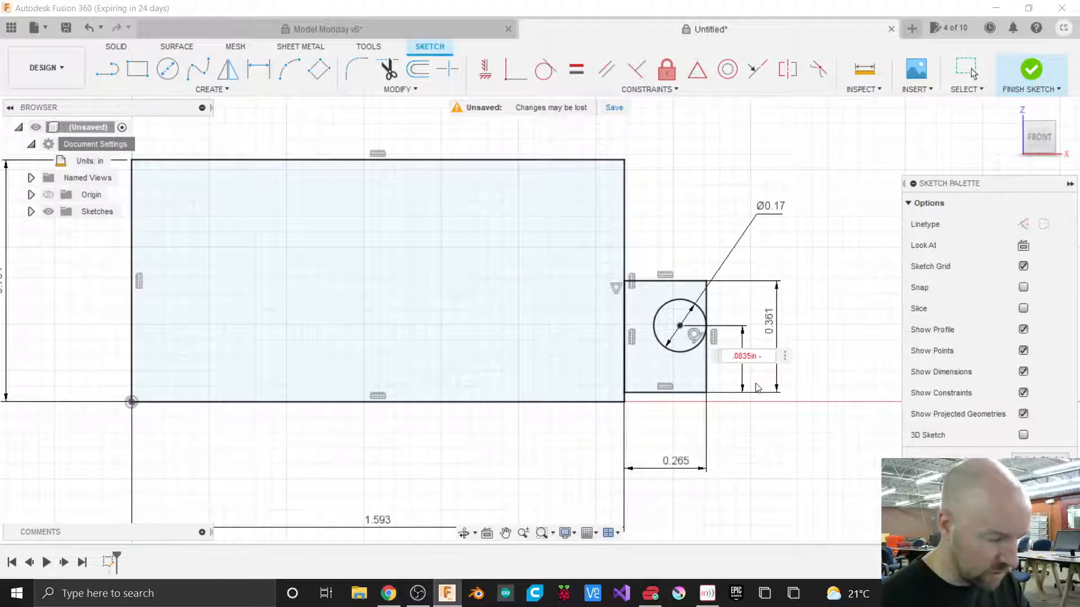
text( .17)
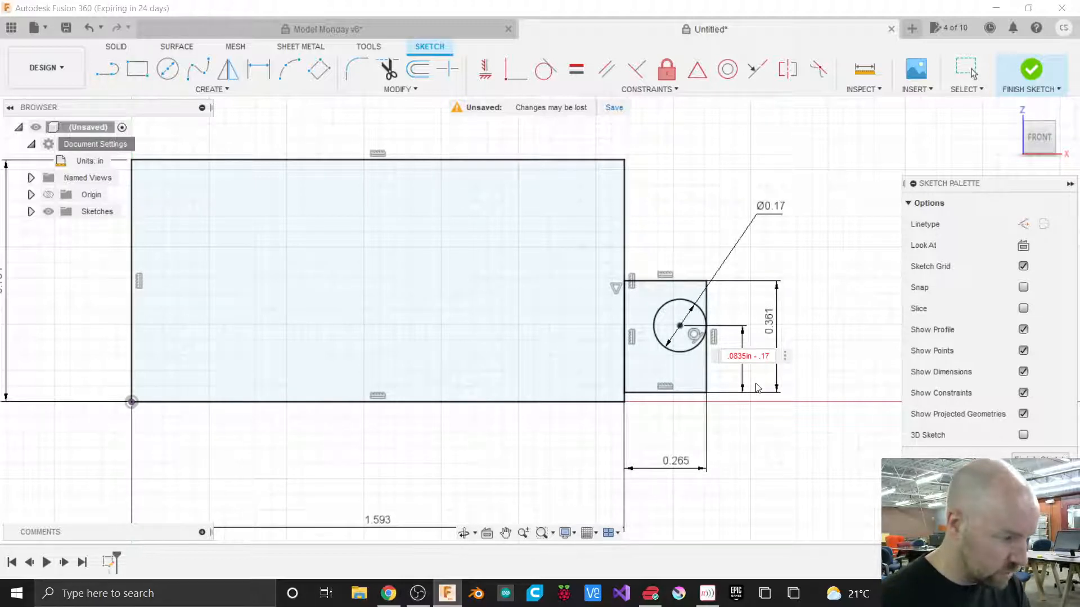
key(BackSpace)
key(BackSpace)
key(BackSpace)
key(BackSpace)
key(BackSpace)
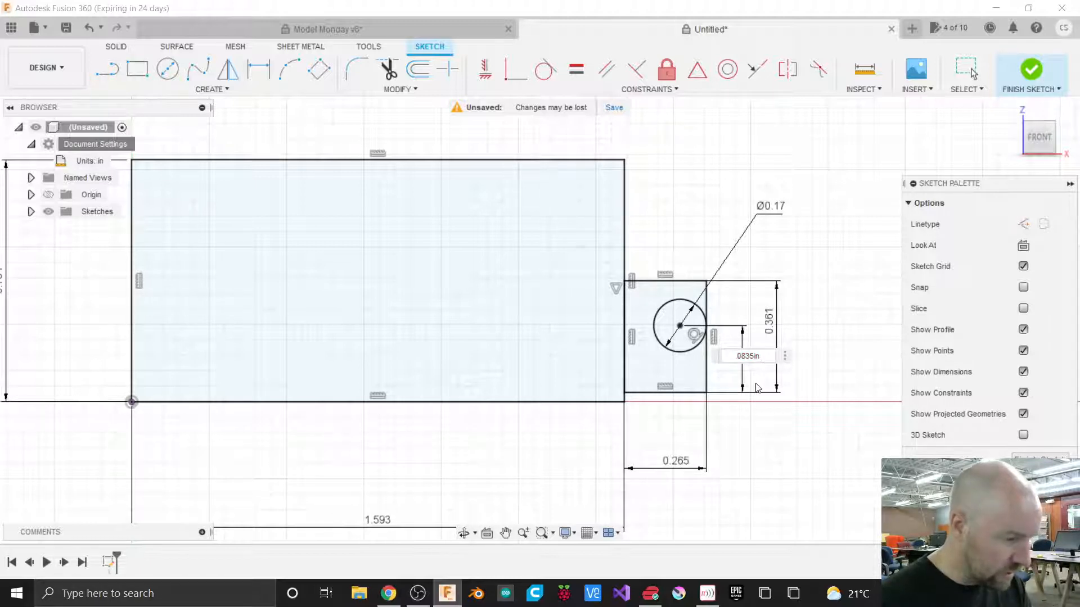
text(+)
key(BackSpace)
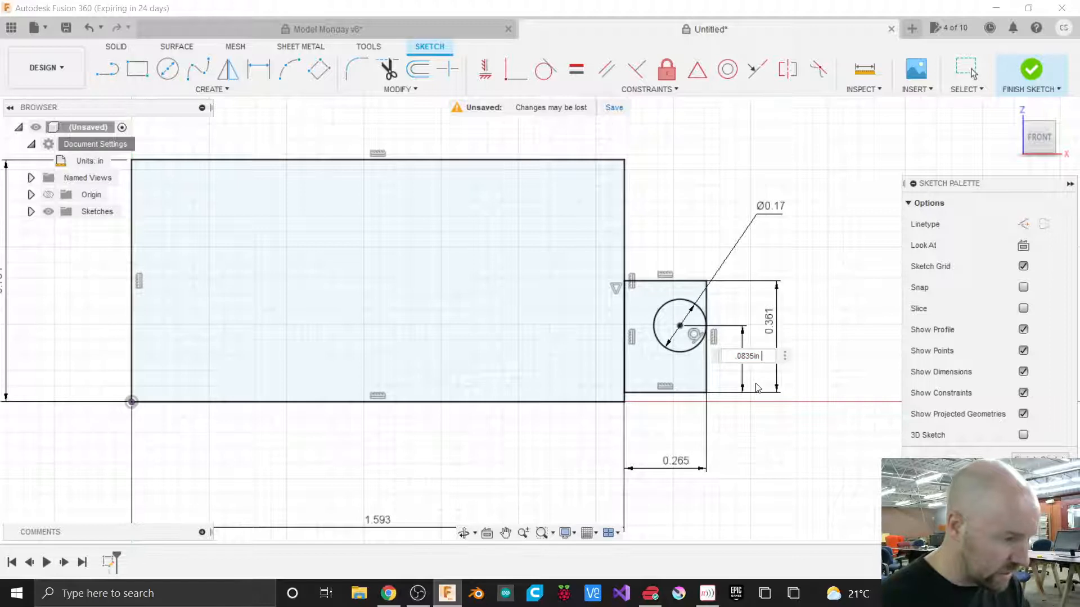
Change the dimension entry to 0.0835 in and try appending another term.
key(BackSpace)
key(Left)
key(Left)
key(Left)
key(BackSpace)
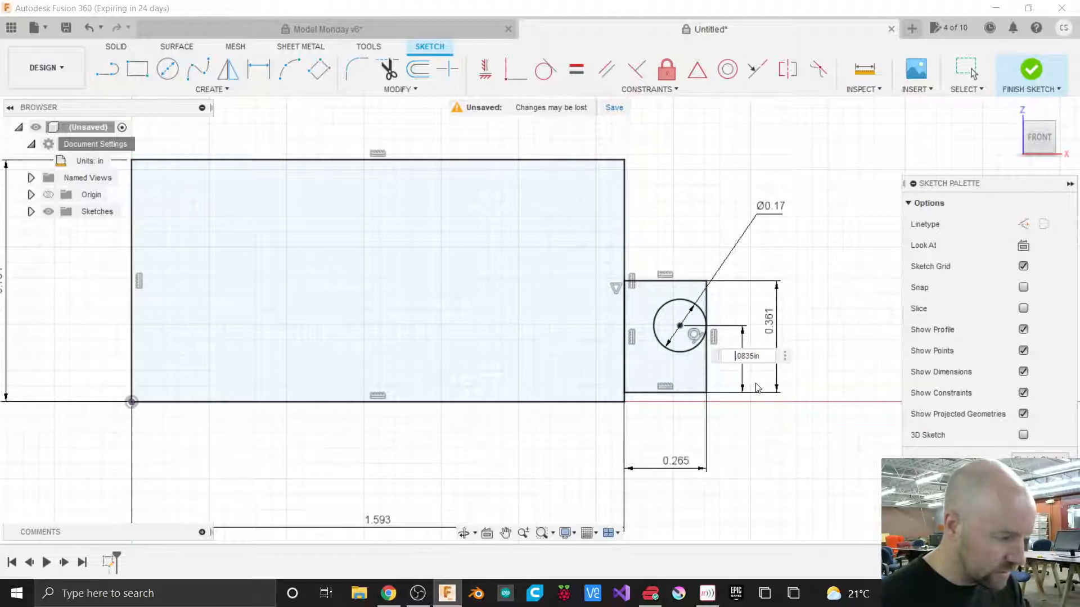
key(BackSpace)
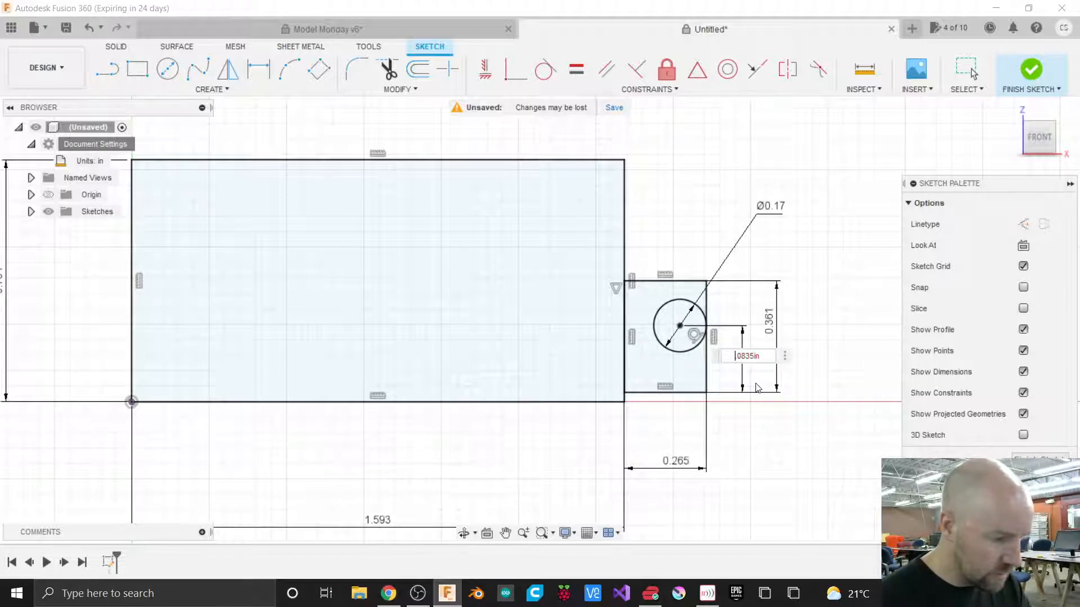
text(0.)
key(Right)
key(Right)
key(Right)
key(Right)
key(Right)
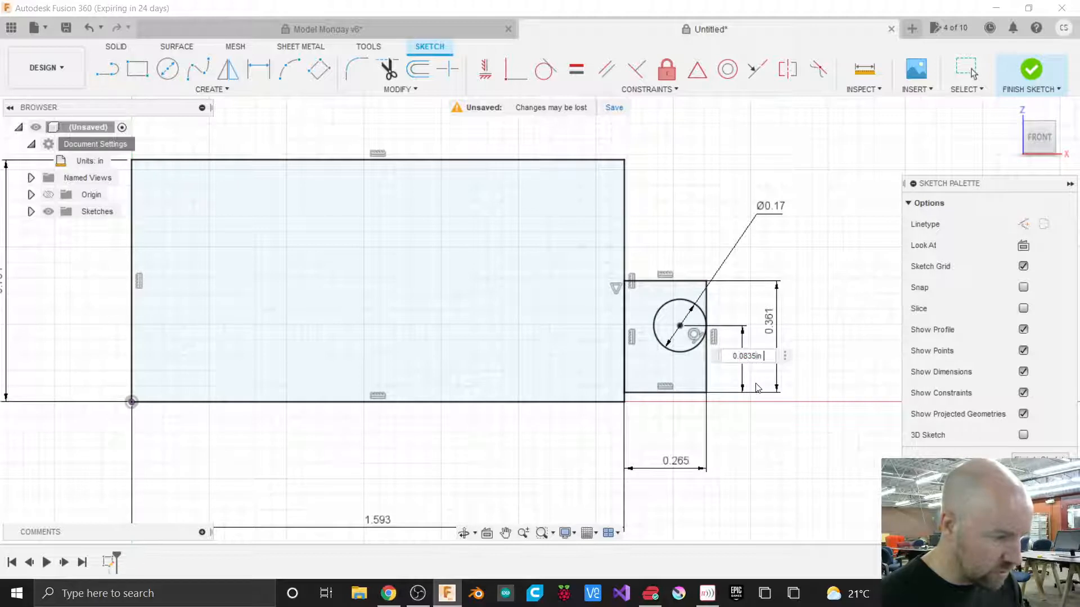
text(-)
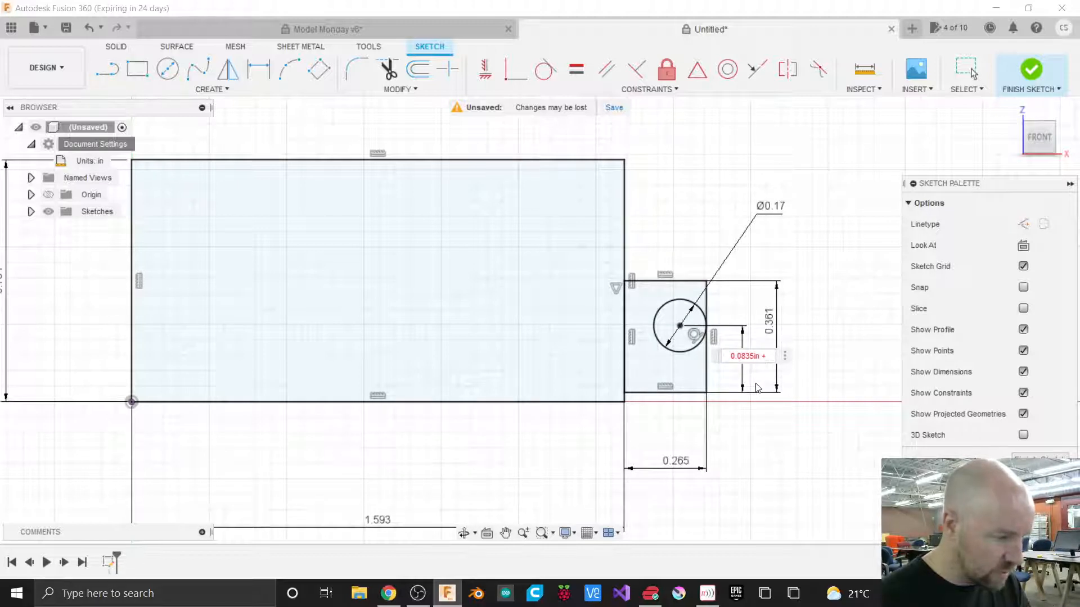
key(BackSpace)
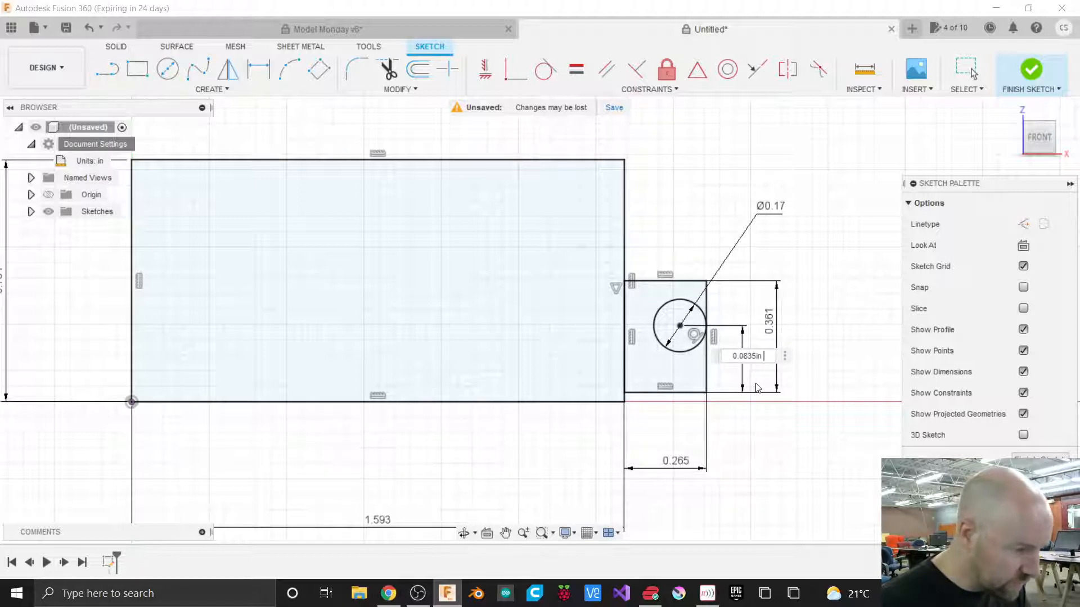
Try appending a subtraction of 0.085in to the center-height dimension expression, then delete it back to 0.0835 in.
key(BackSpace)
key(Right)
key(Right)
key(Right)
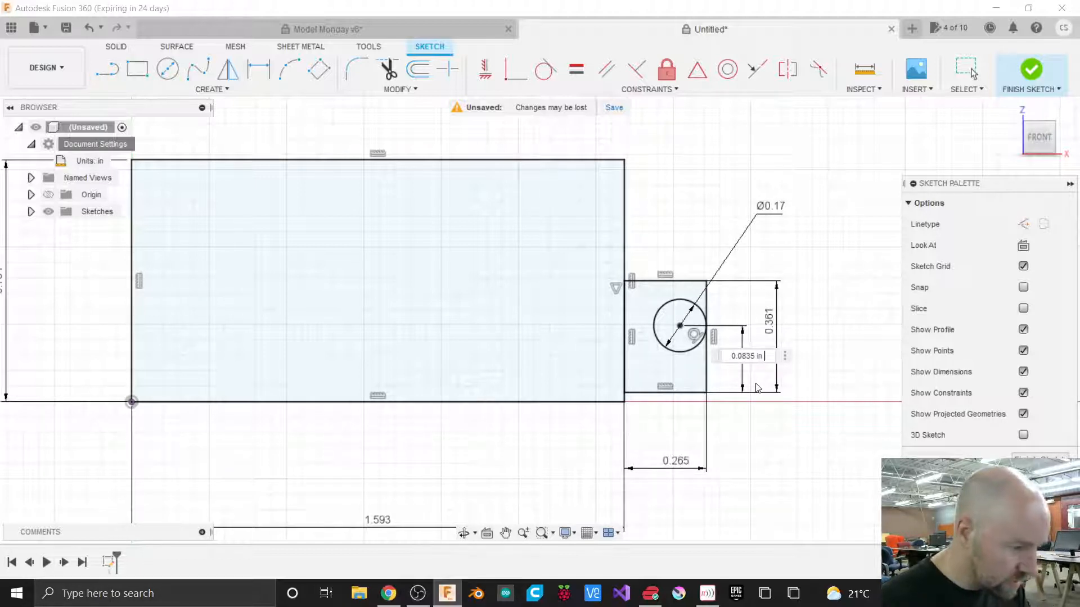
text(-)
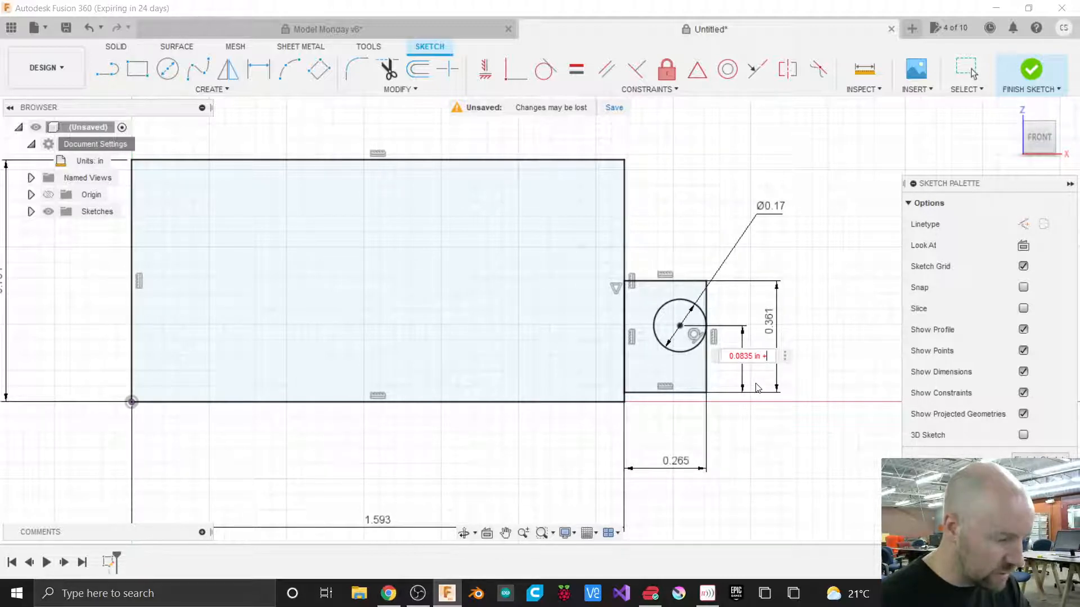
text(5)
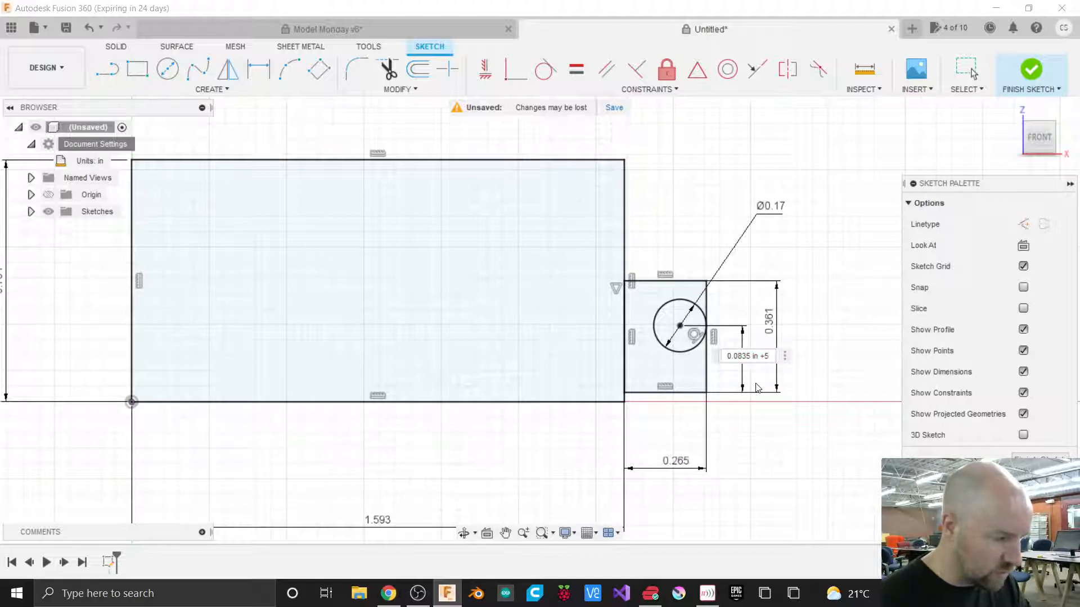
key(BackSpace)
key(BackSpace)
text(-0)
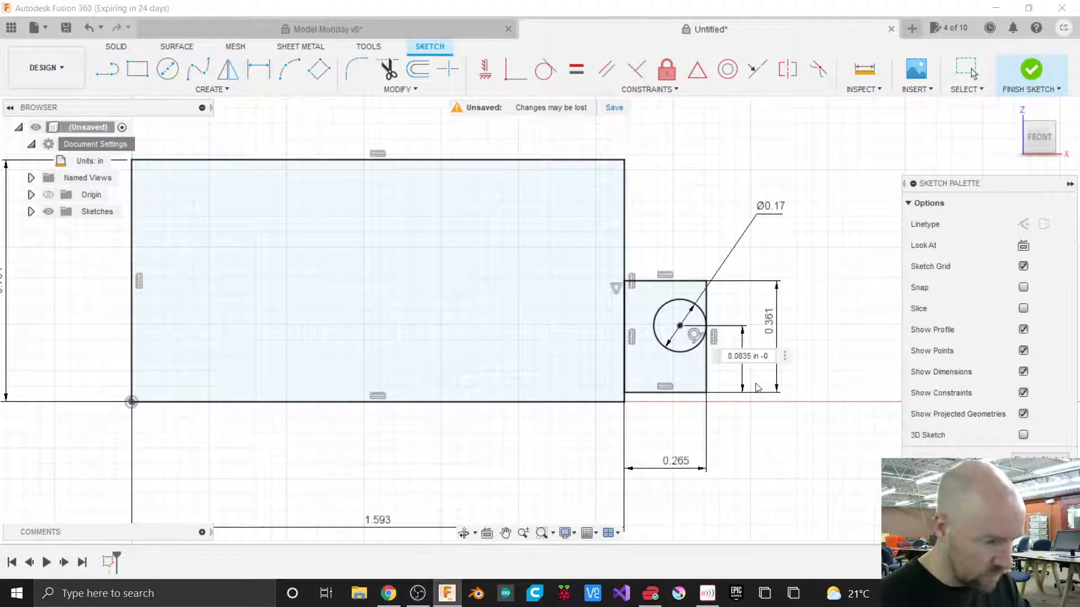
key(BackSpace)
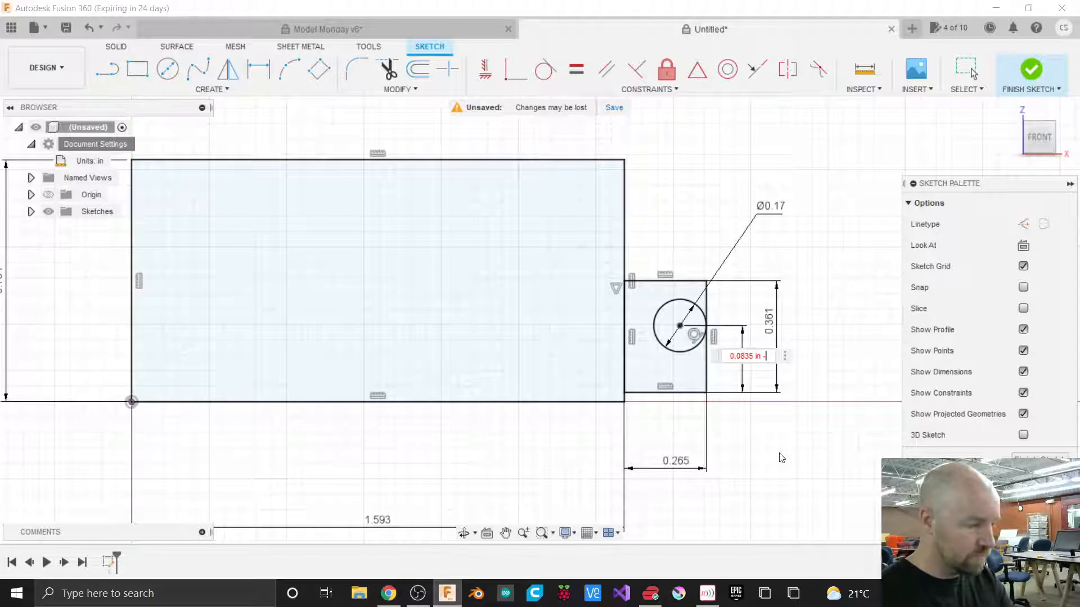
text(.08)
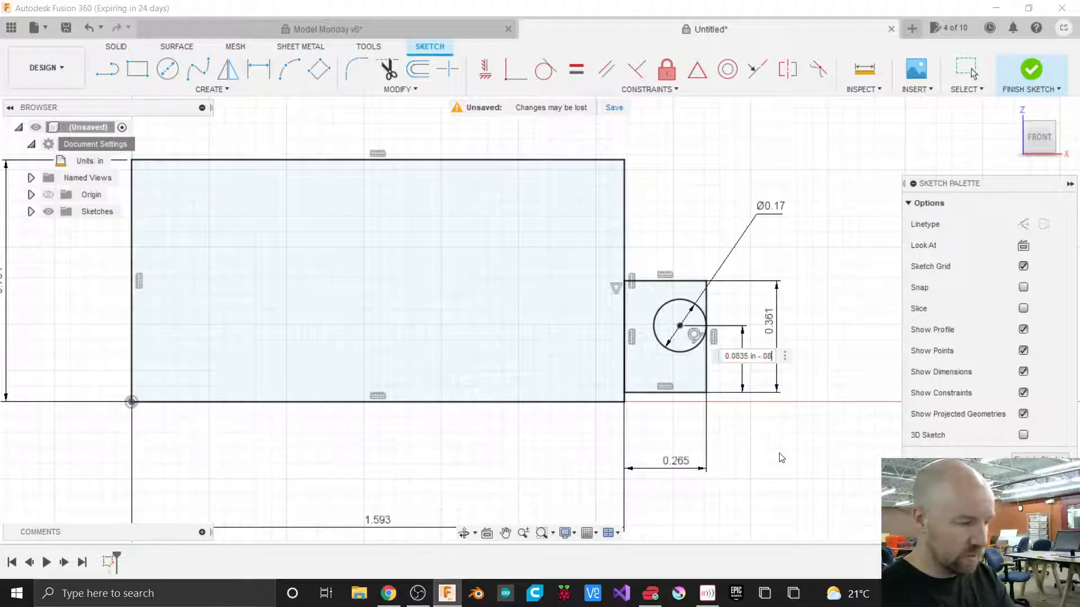
text(5in)
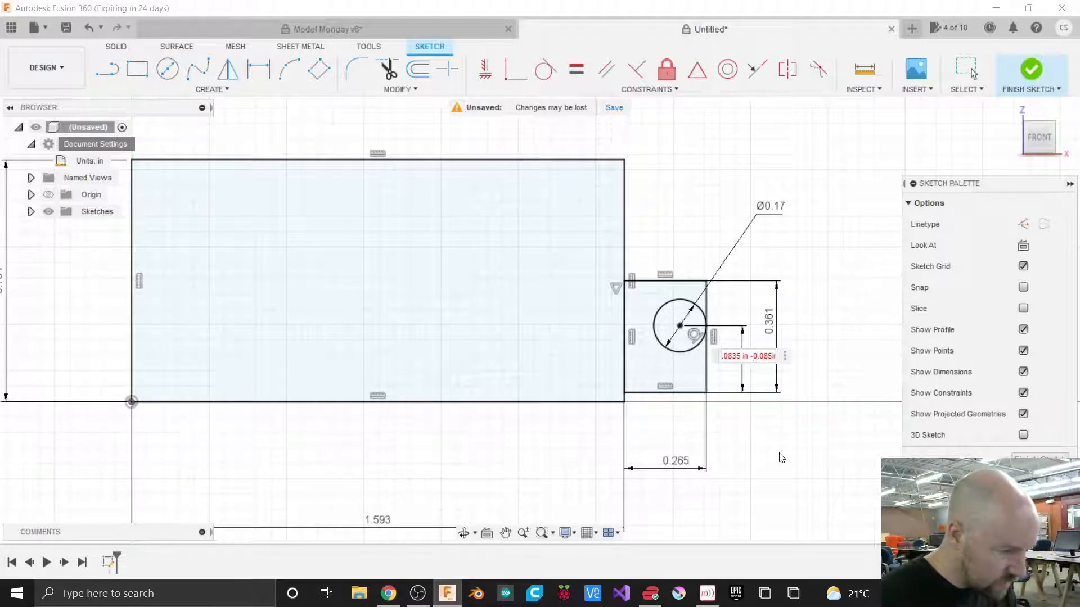
key(Right)
key(Right)
key(Right)
key(Right)
key(Right)
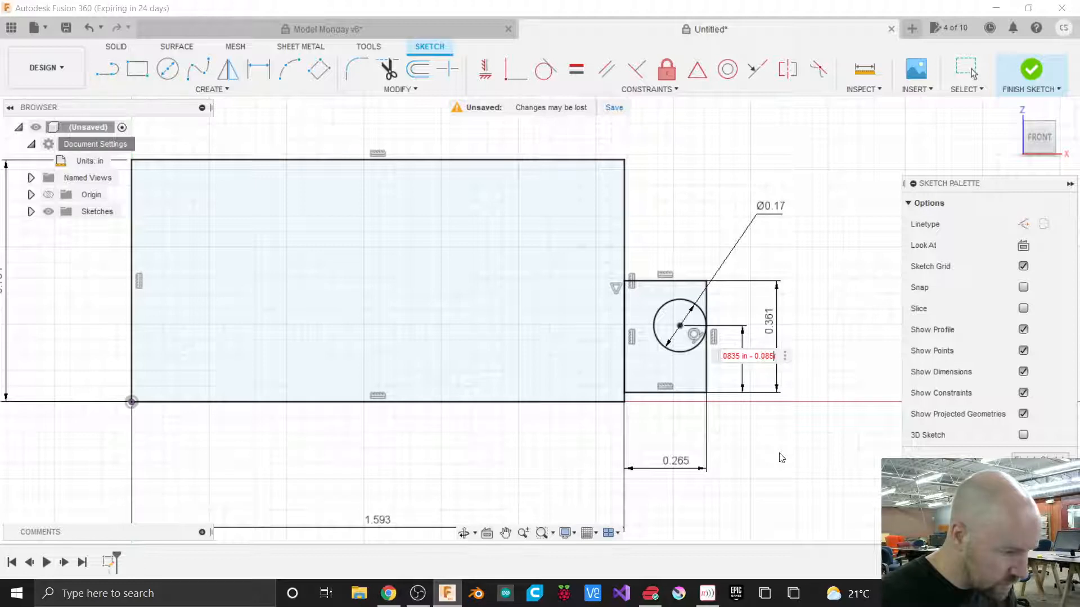
key(BackSpace)
key(BackSpace)
key(BackSpace)
key(BackSpace)
key(BackSpace)
key(BackSpace)
key(BackSpace)
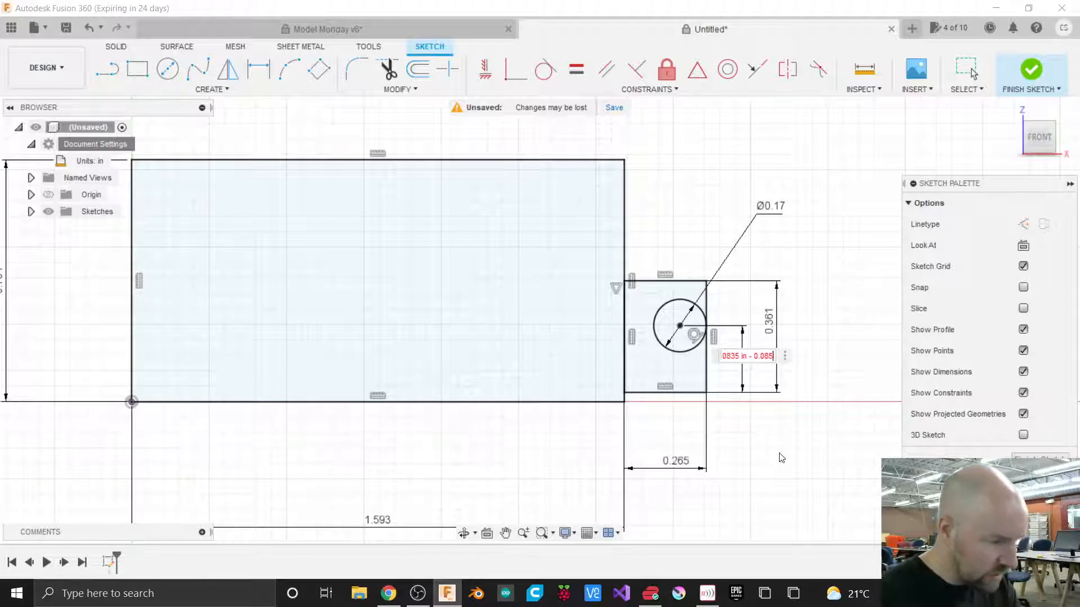
key(BackSpace)
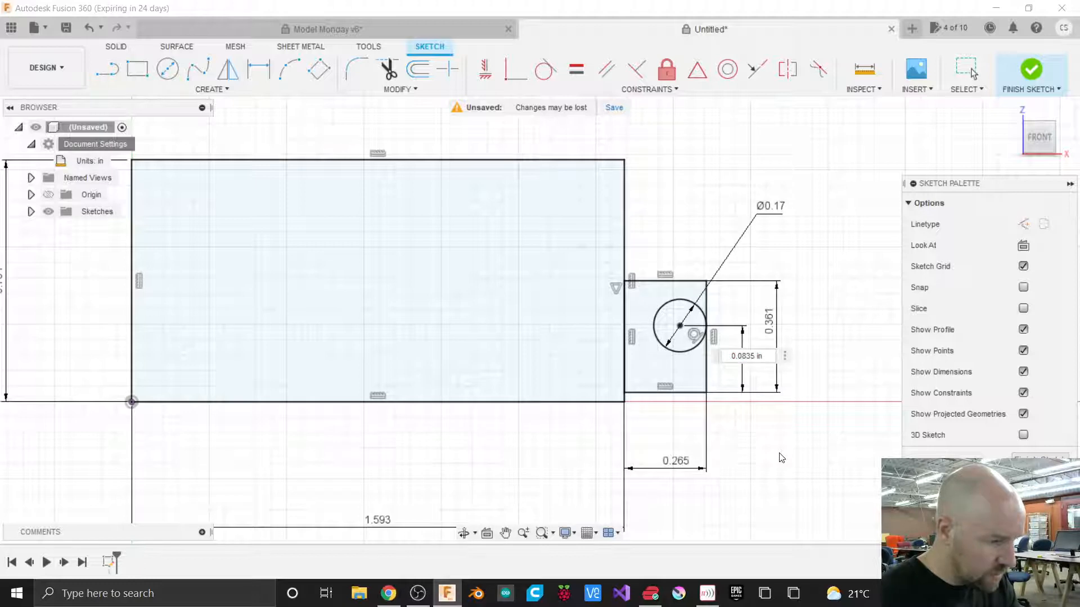
key(BackSpace)
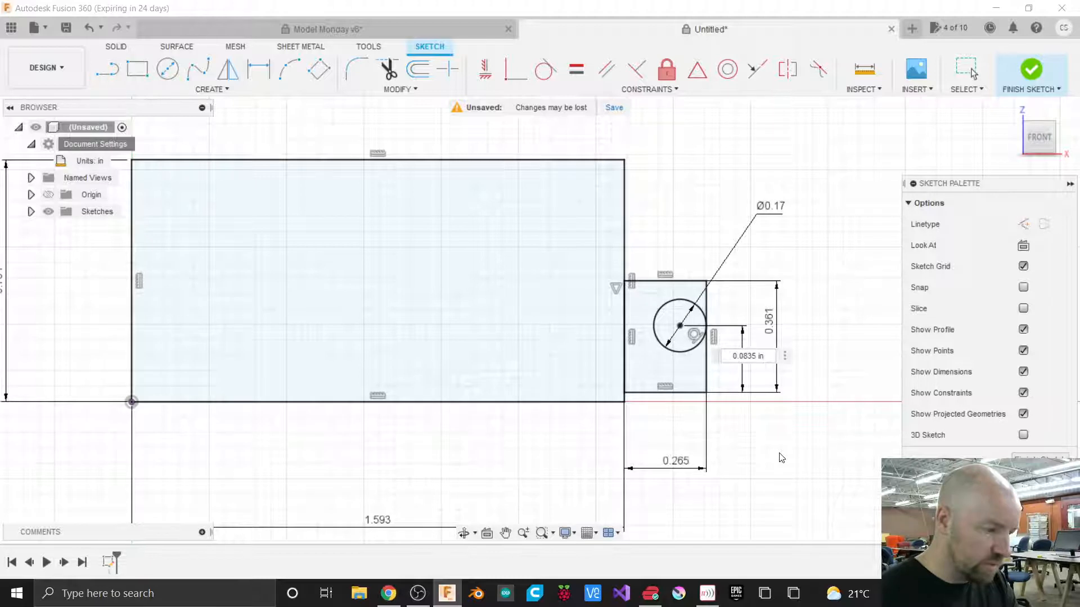
Set the center-height dimension expression to 0.0835 in + 0.085.
text(+)
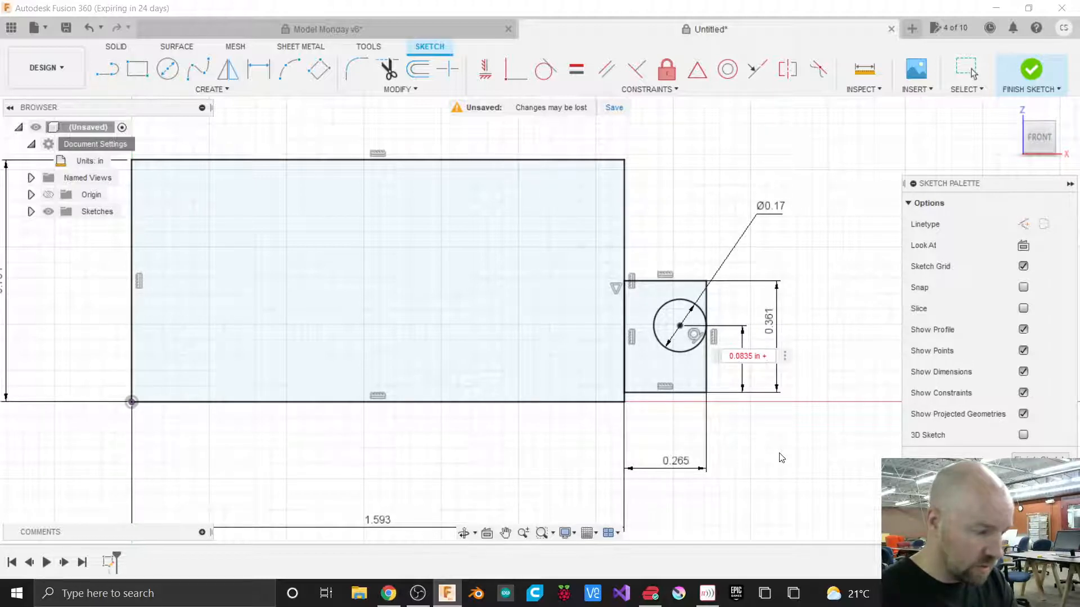
text( 0.0)
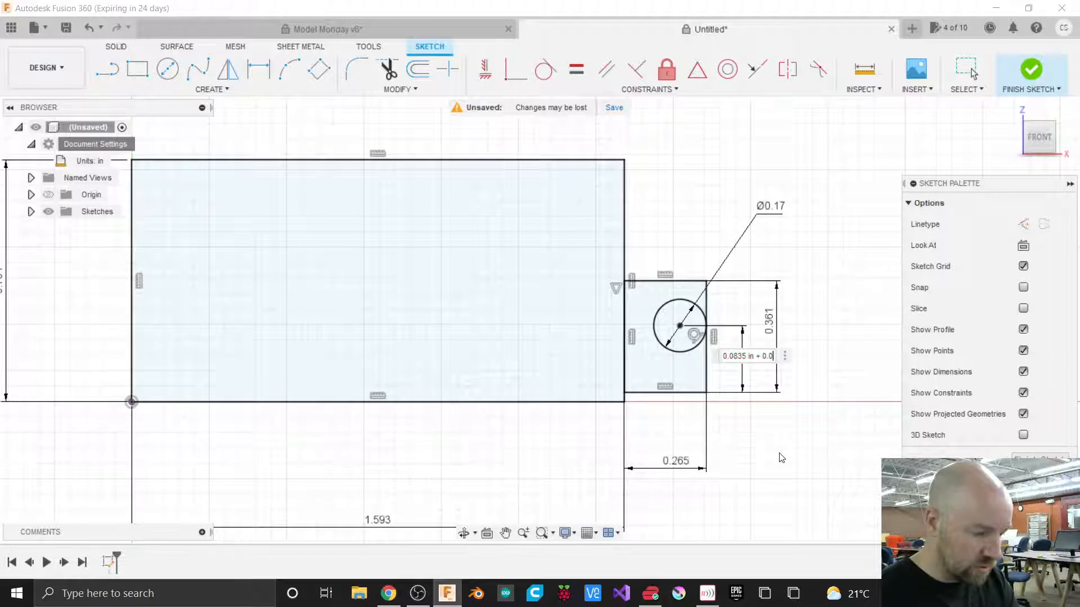
text(85)
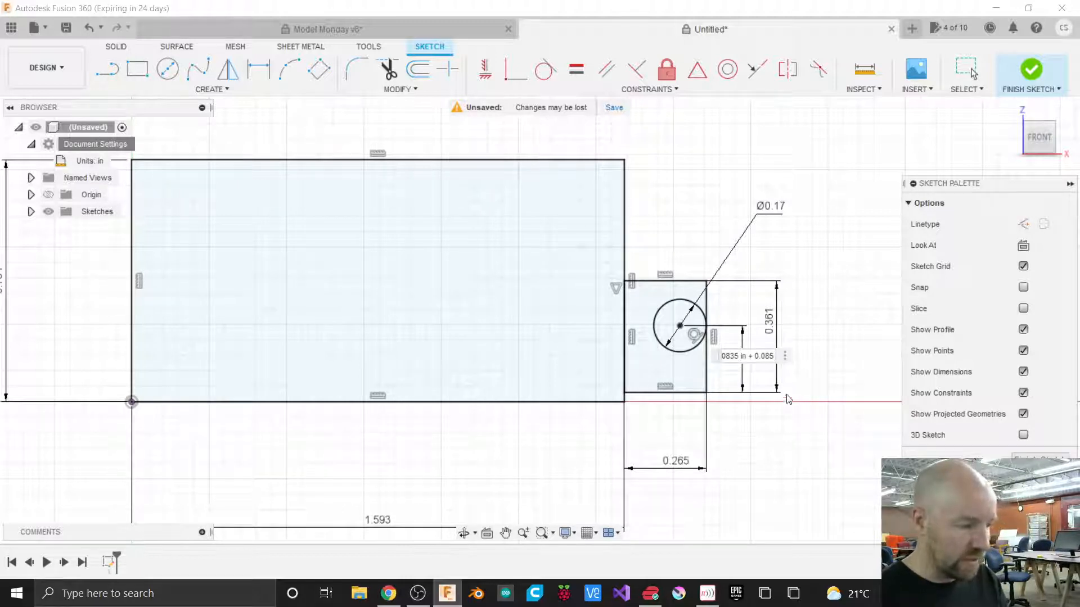
key(Return)
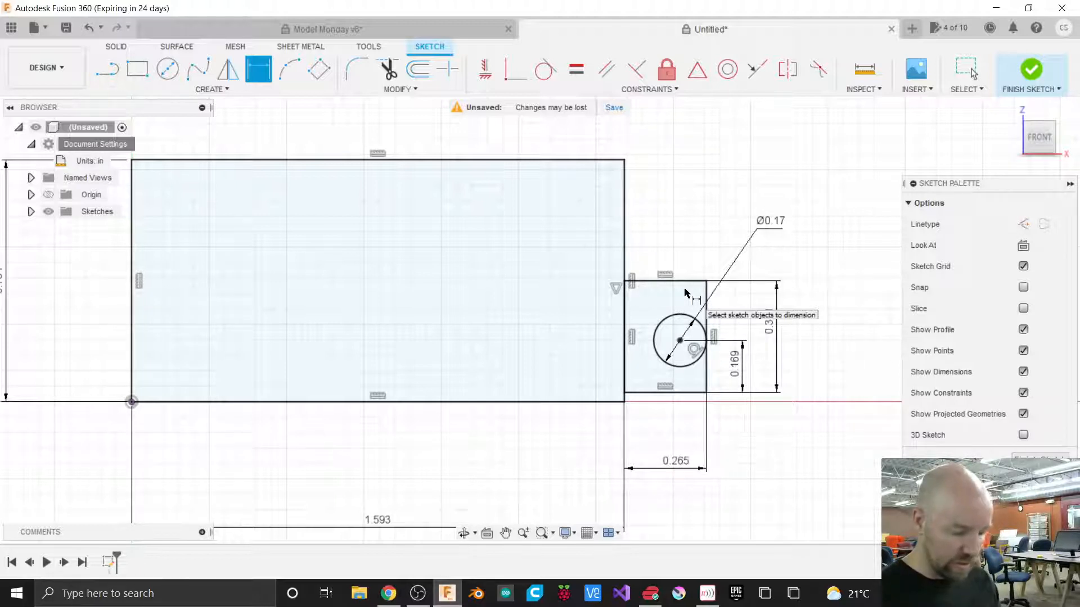
Move the circle's diameter dimension label down below the tab.
scroll(765, 434, down, 3)
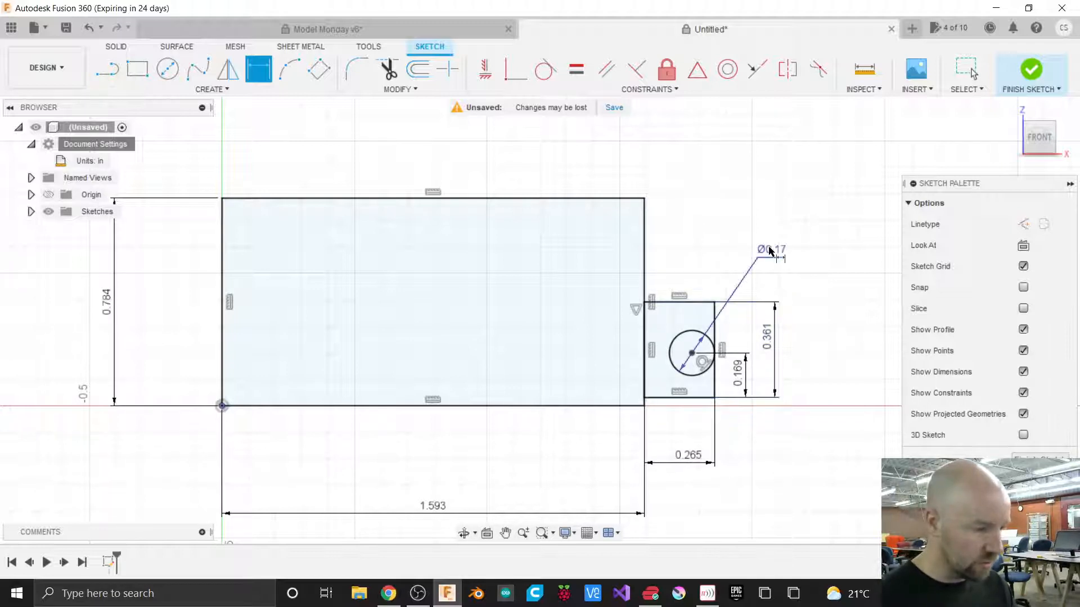
mouse_move(770, 251)
mouse_down()
mouse_move(781, 252)
mouse_move(774, 447)
mouse_move(745, 321)
mouse_move(772, 297)
mouse_move(748, 449)
mouse_up()
key(d)
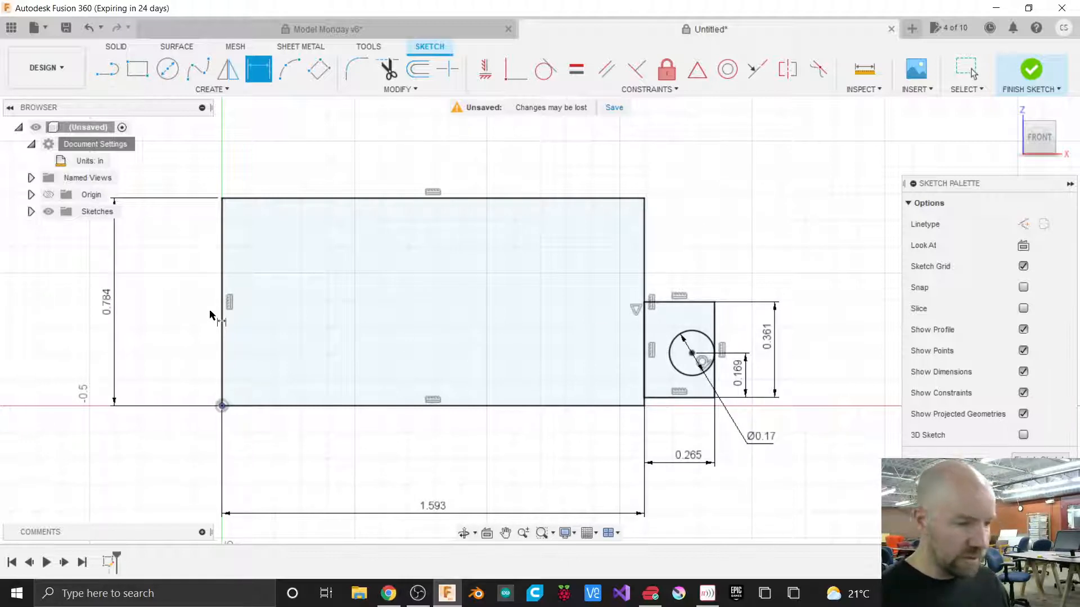
Mirror the tab's right edge, bottom edge and circle about the tab's top edge.
click(225, 92)
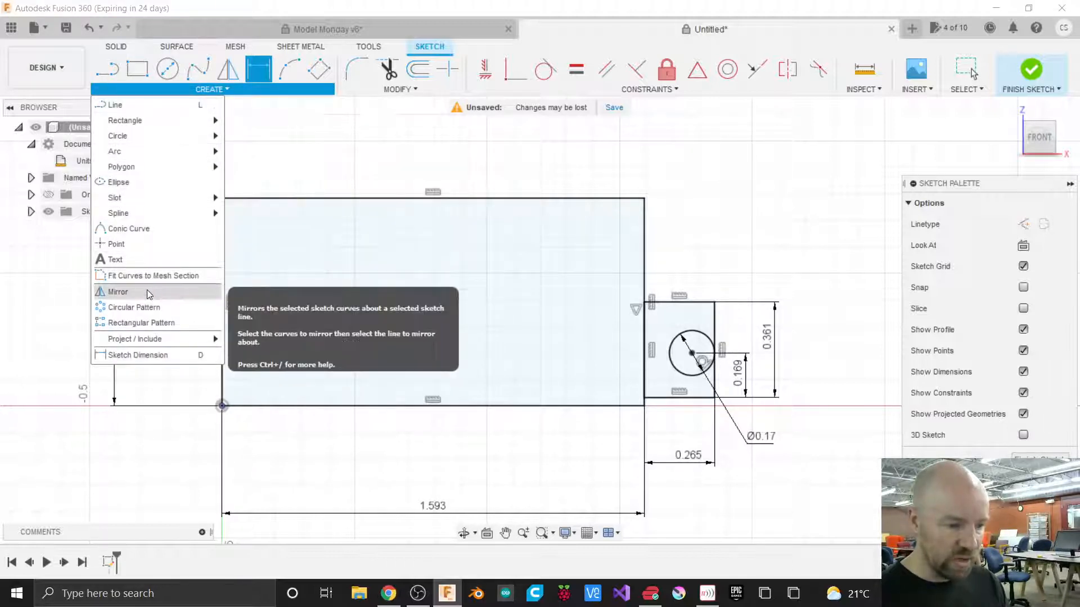
click(148, 293)
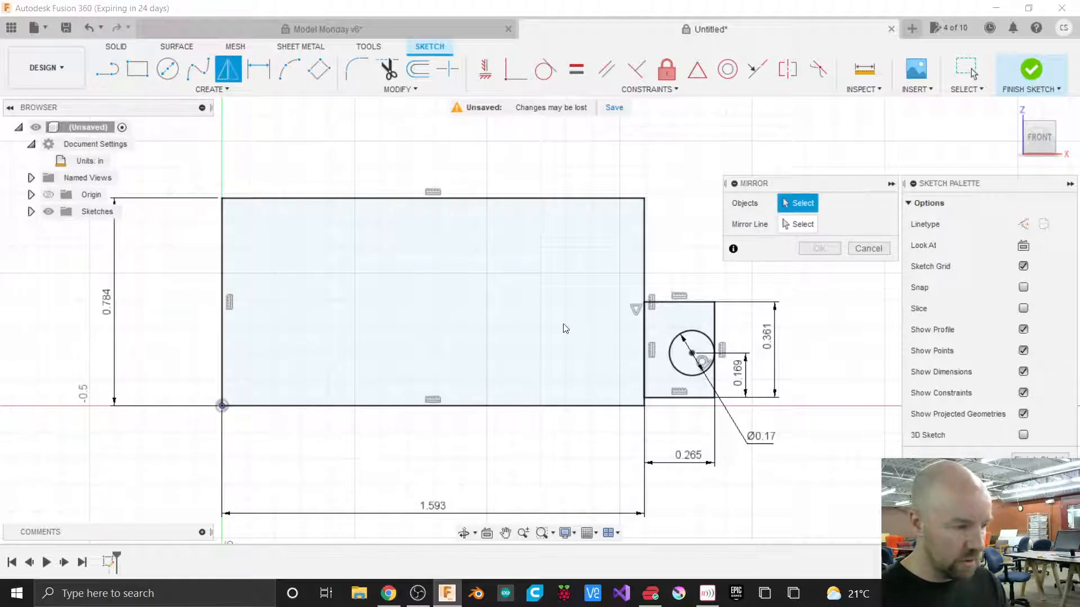
click(715, 326)
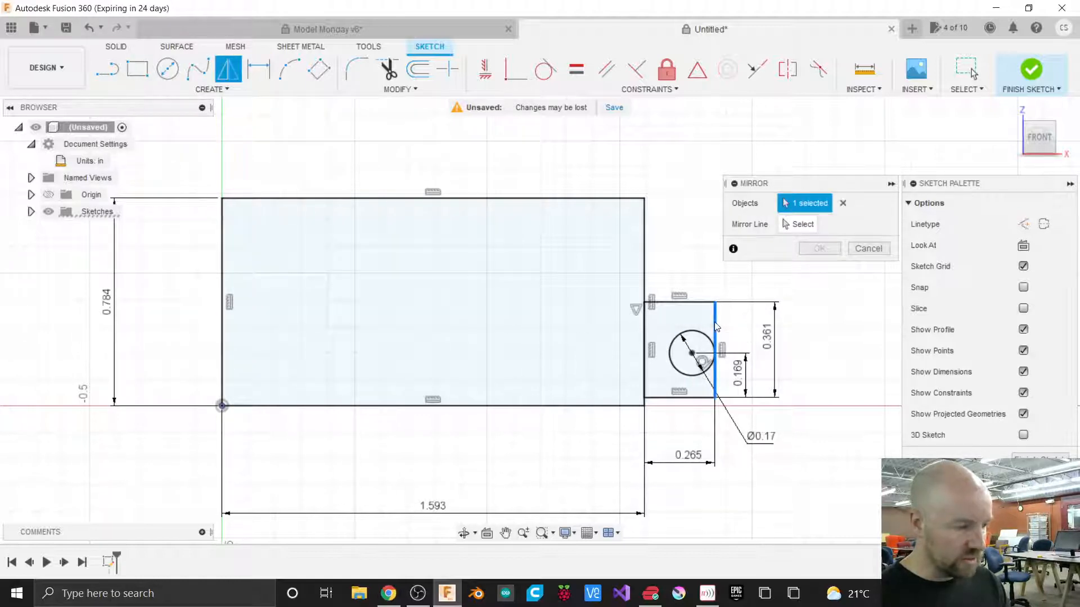
click(705, 336)
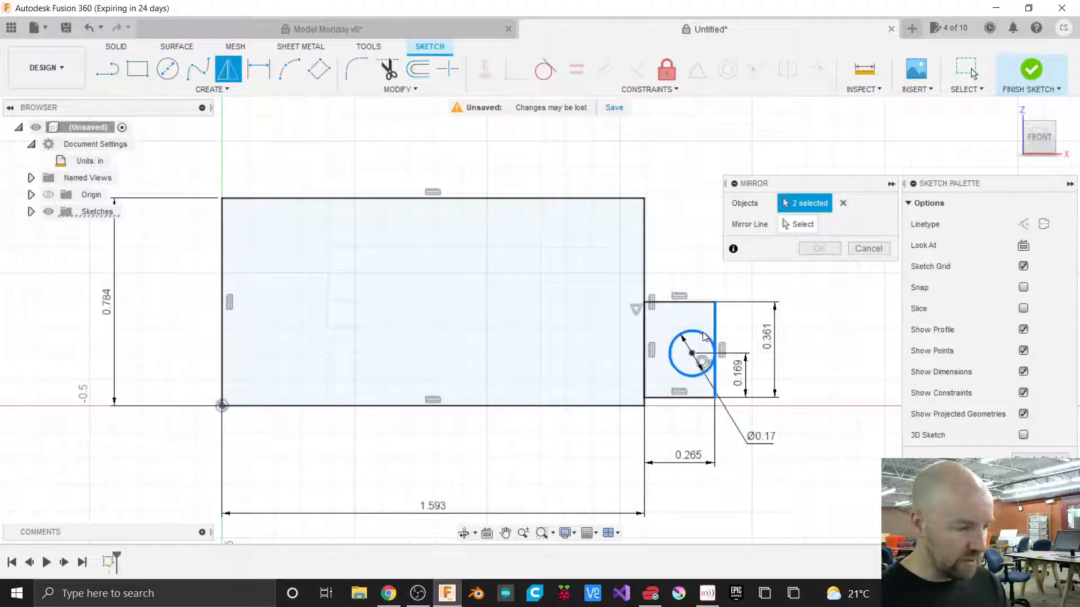
click(701, 399)
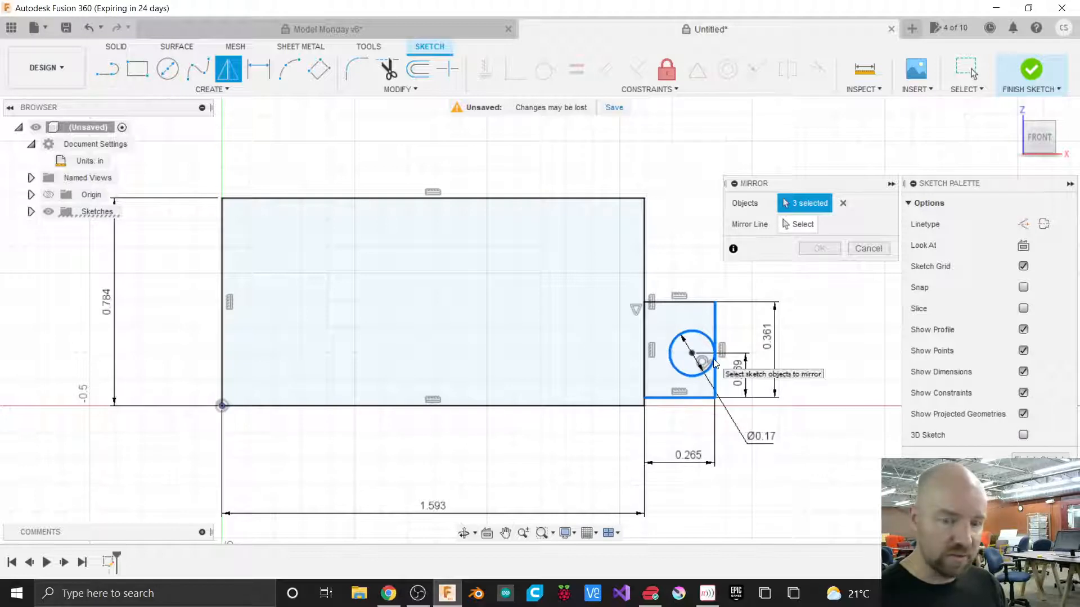
click(802, 224)
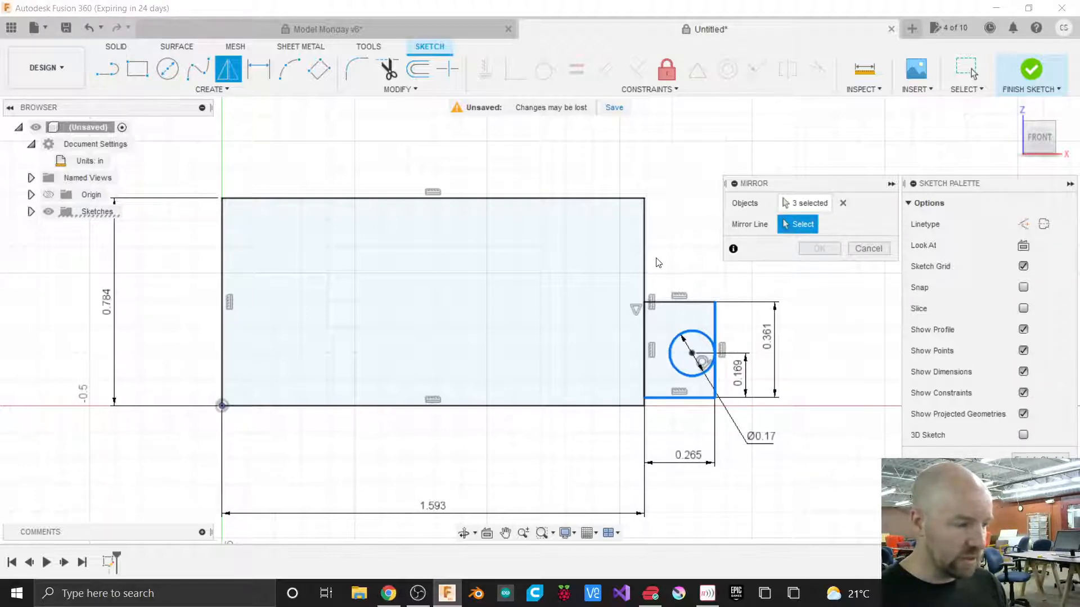
click(668, 304)
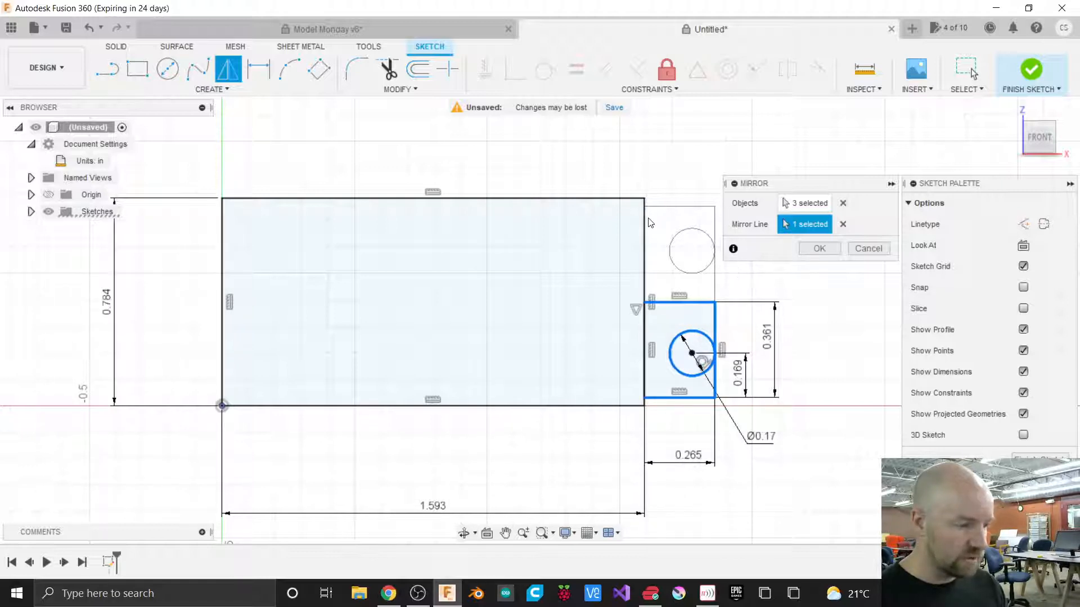
click(817, 250)
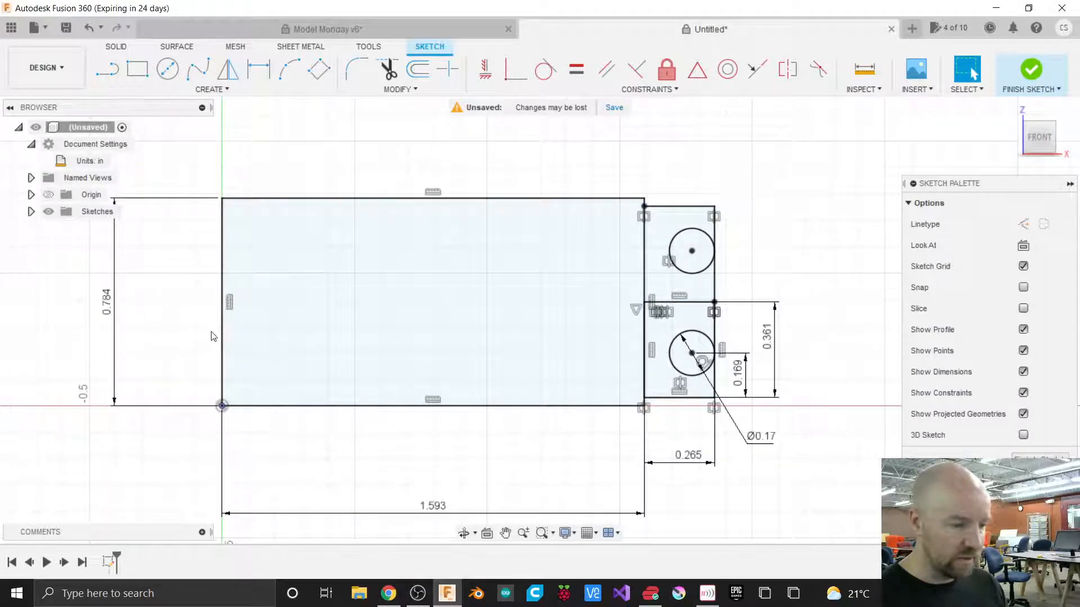
Draw a vertical line joining the midpoints of the base rectangle's top and bottom edges.
scroll(182, 330, up, 2)
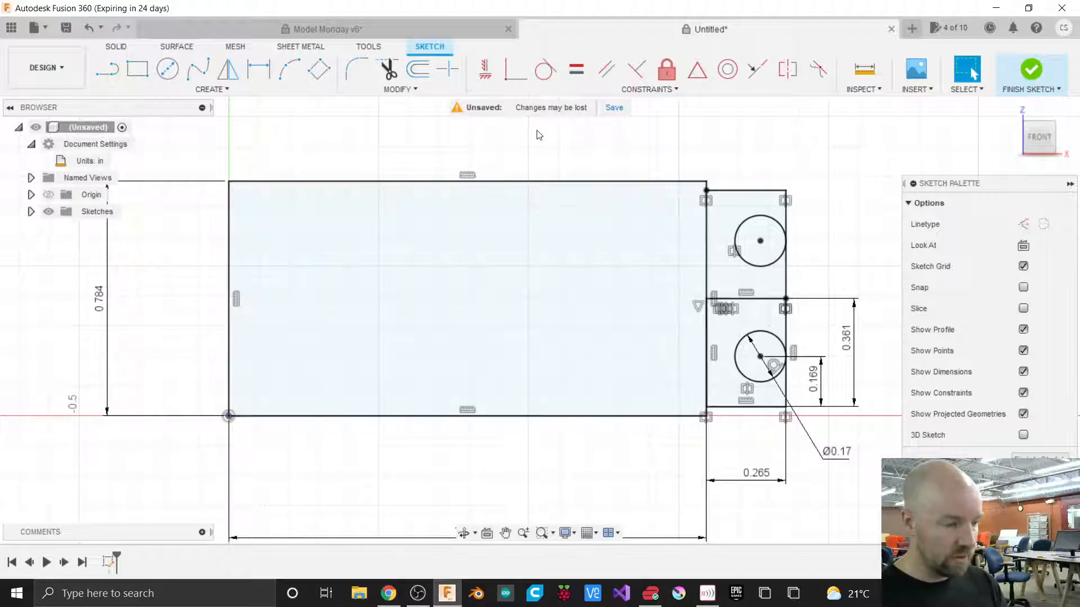
key(l)
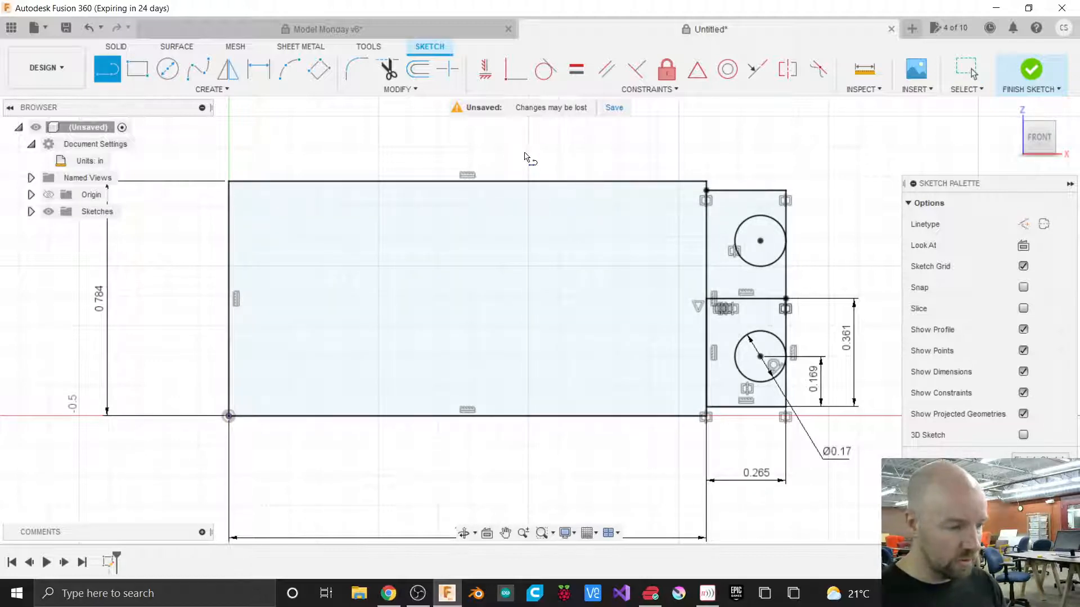
click(468, 183)
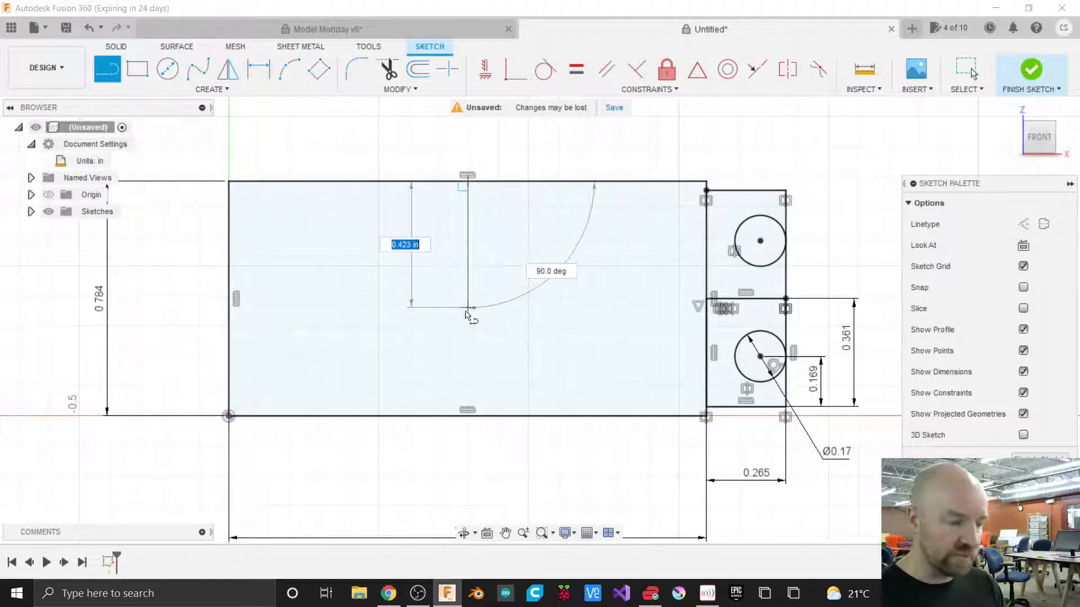
double_click(467, 417)
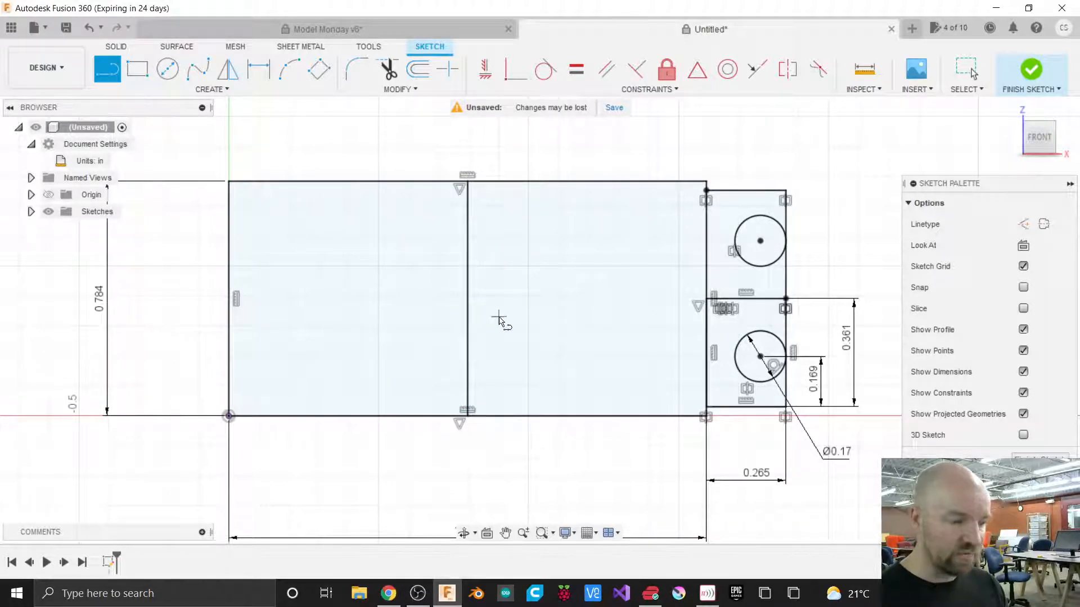
key(Escape)
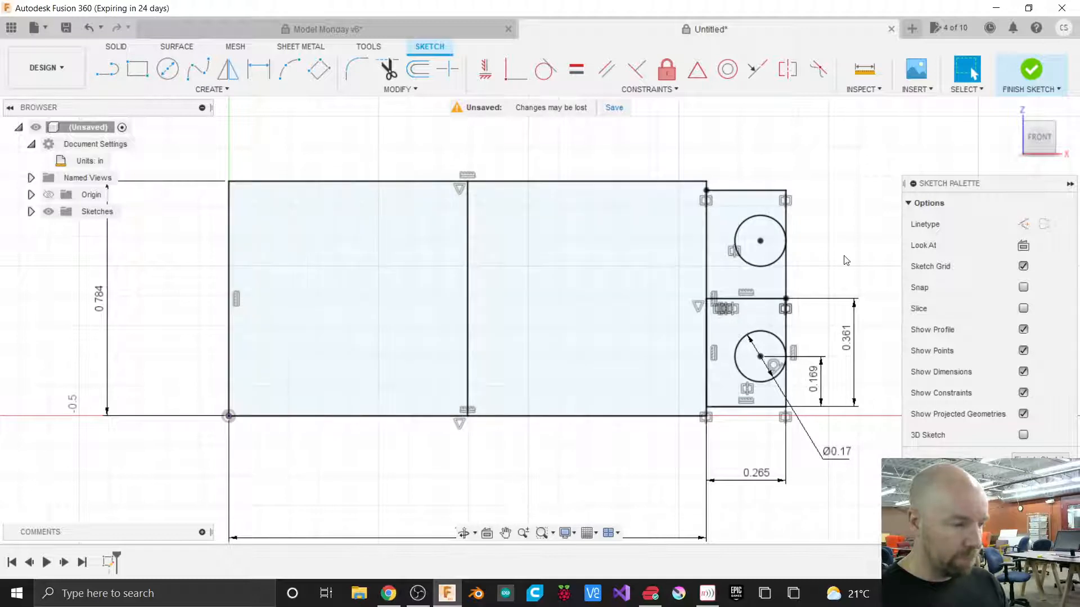
Convert the vertical middle line of the base rectangle into a construction line.
click(464, 278)
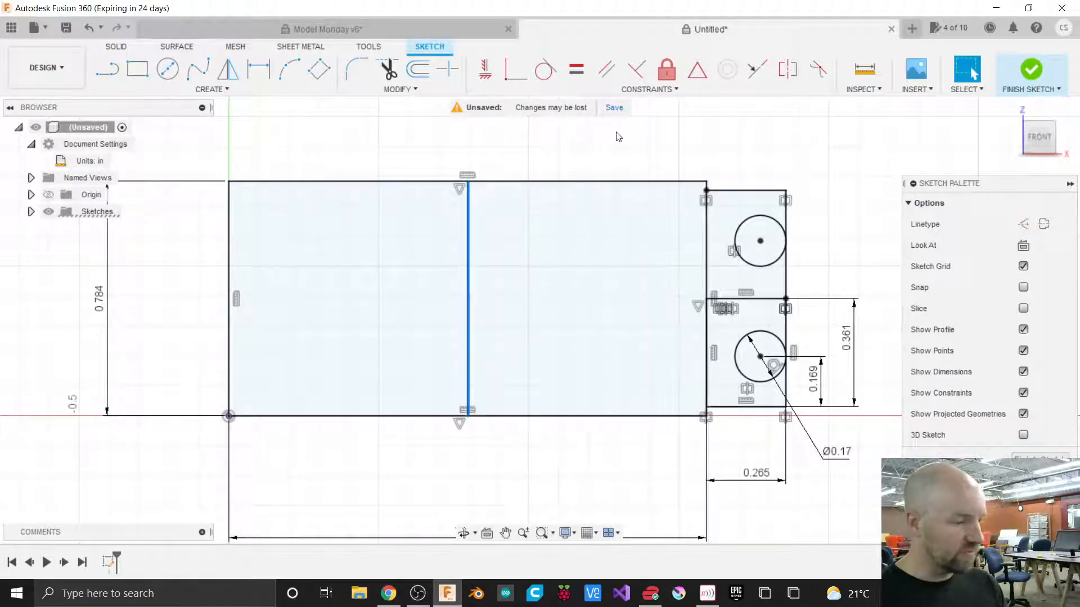
click(615, 135)
click(470, 221)
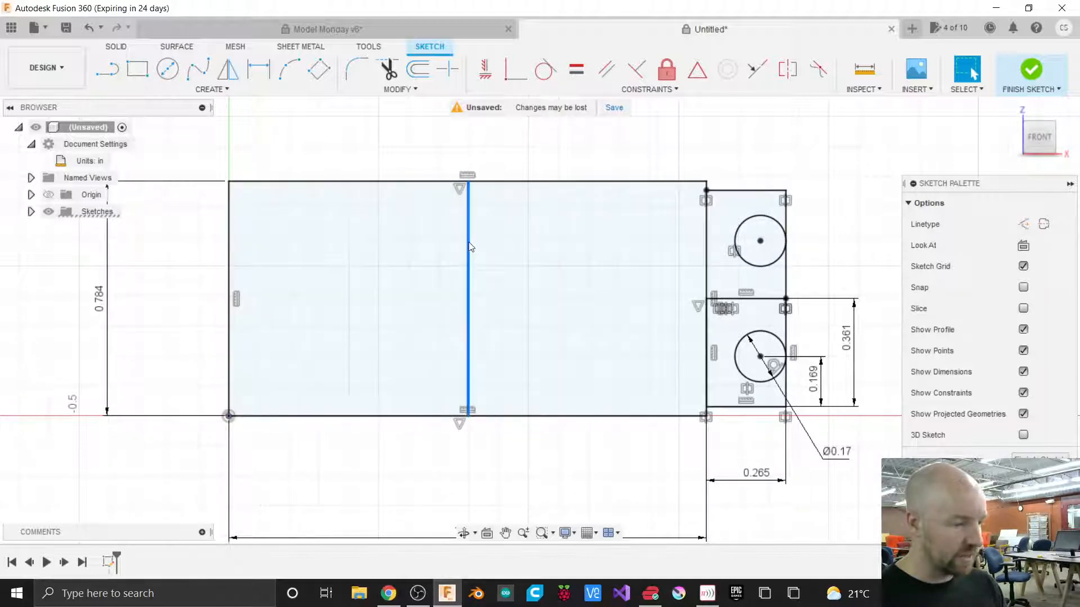
mouse_move(991, 185)
mouse_down()
mouse_move(921, 176)
mouse_move(905, 160)
mouse_up()
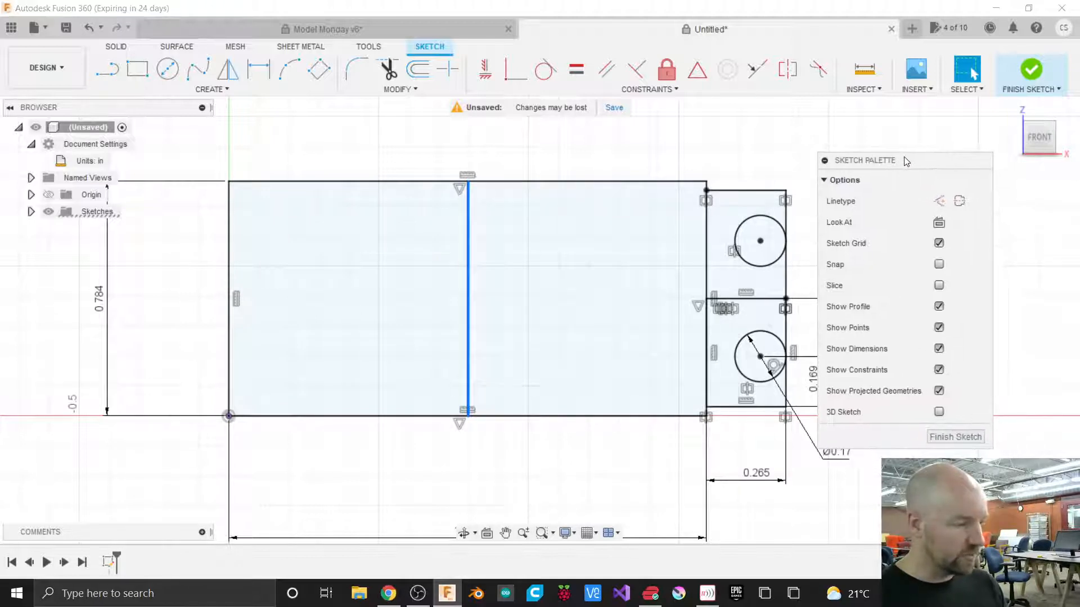
click(939, 201)
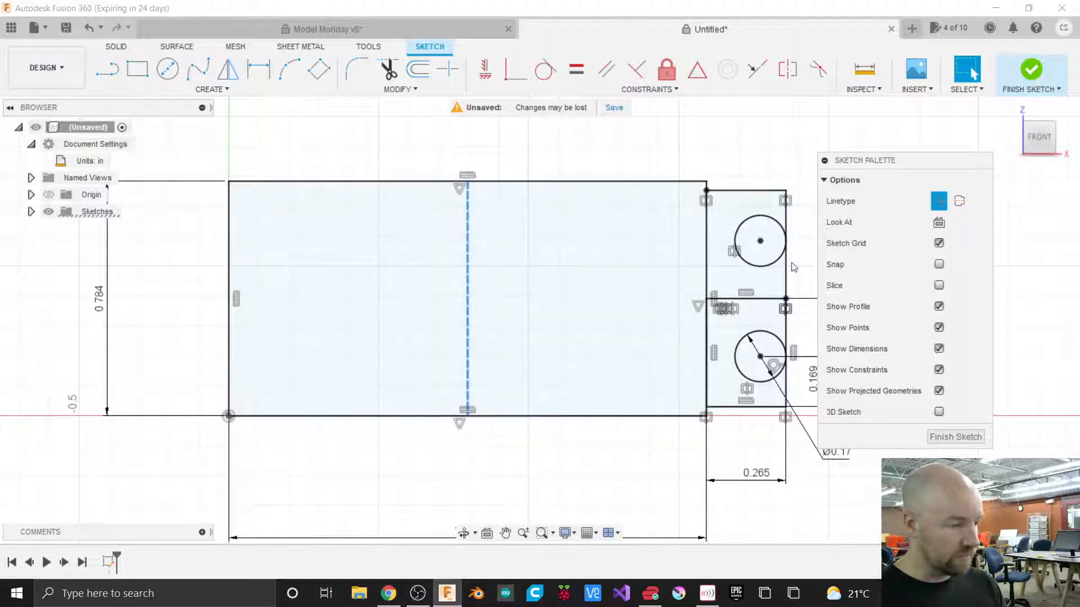
click(769, 160)
mouse_move(902, 165)
mouse_down()
mouse_move(954, 193)
mouse_move(965, 186)
mouse_up()
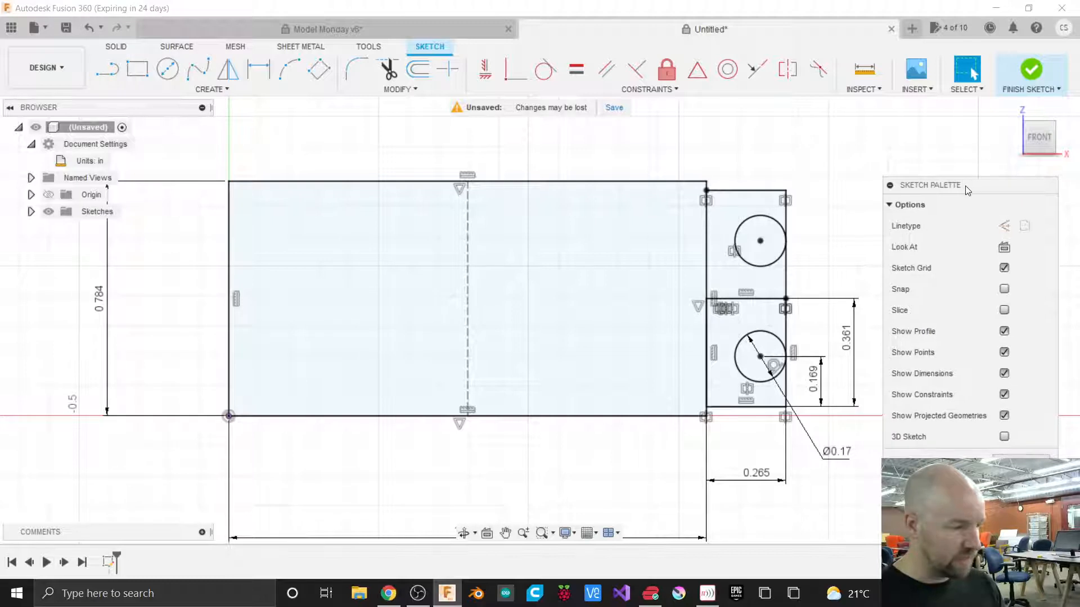
Mirror both right tabs, with their edges and holes, about the center construction line onto the rectangle's left side.
click(223, 90)
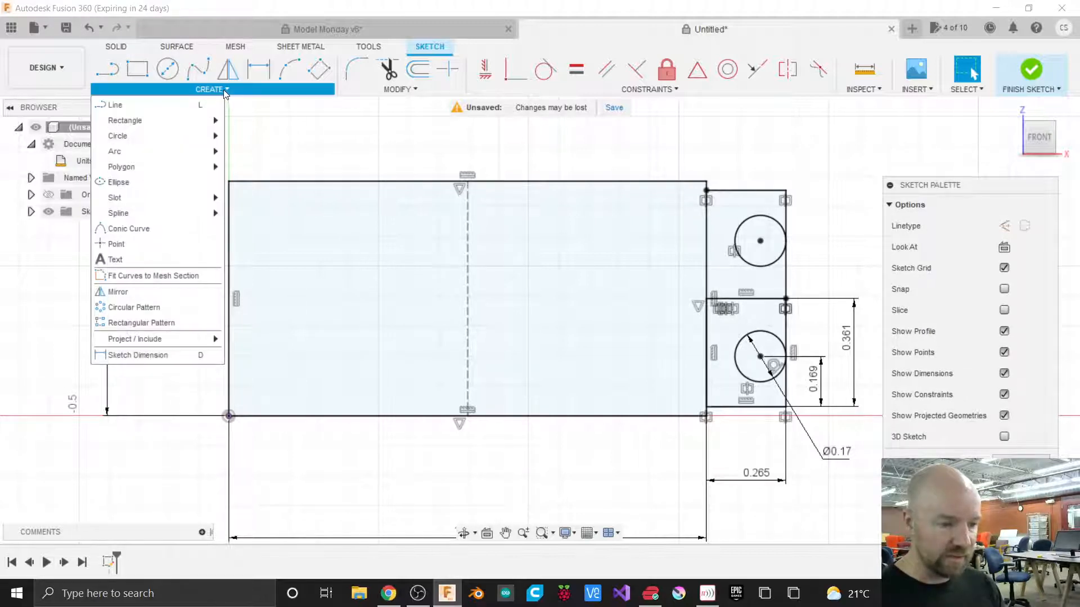
click(143, 295)
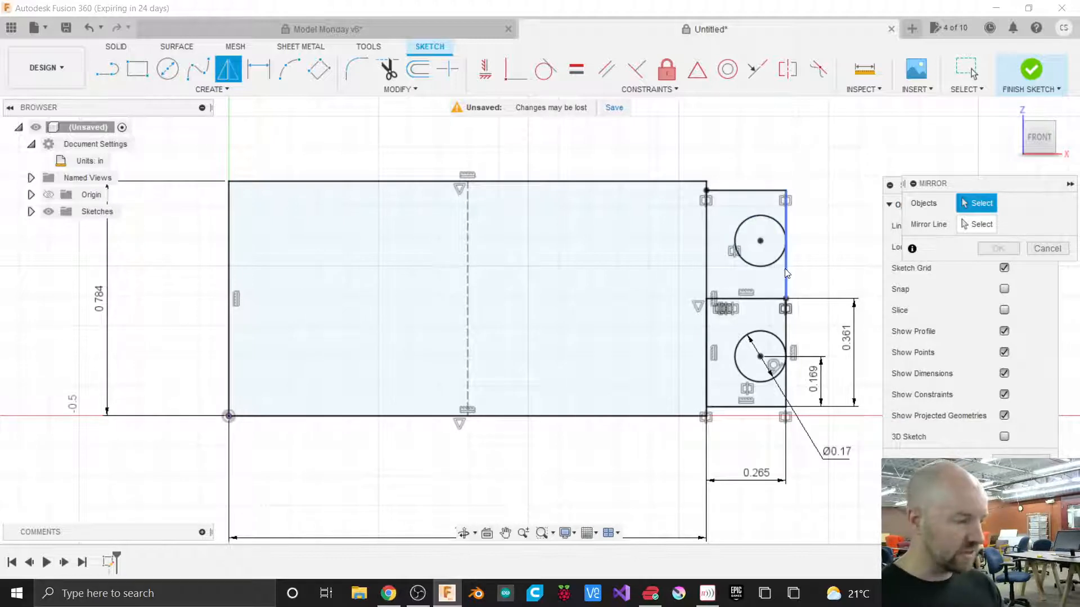
click(753, 191)
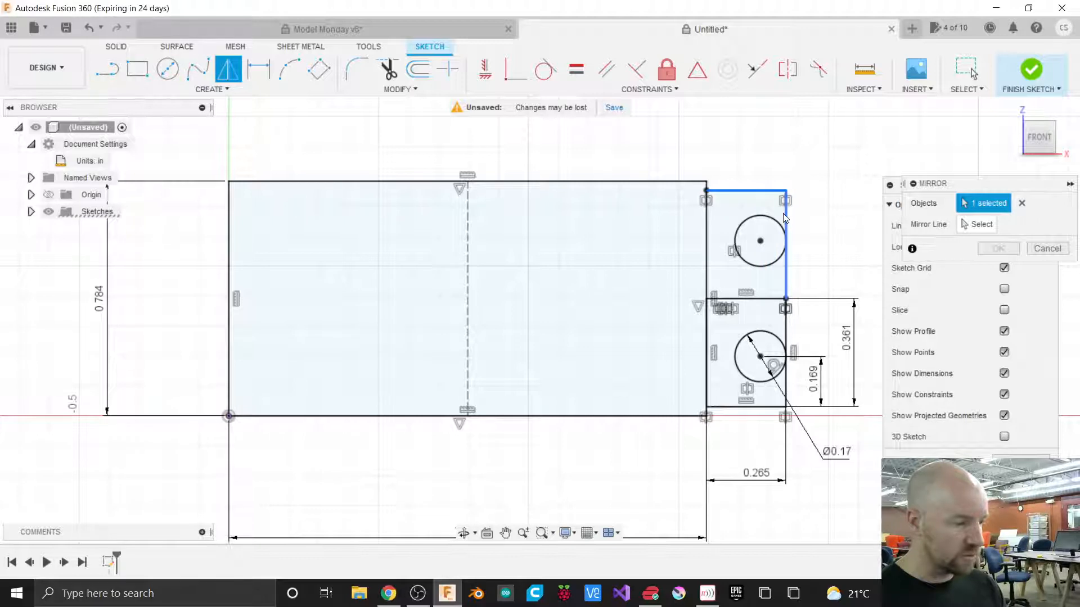
click(785, 217)
click(777, 223)
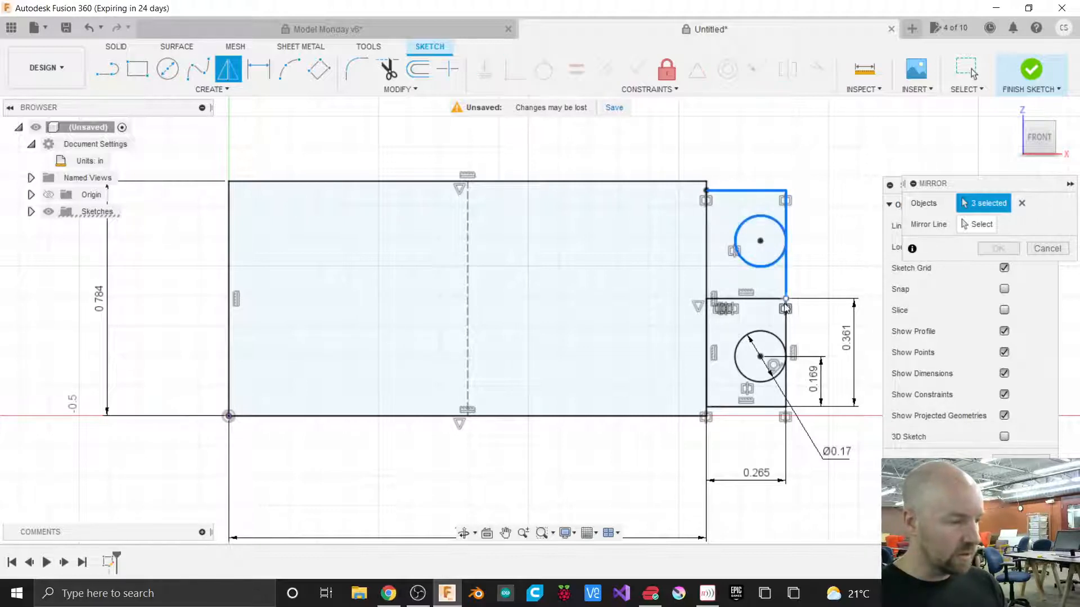
click(1022, 204)
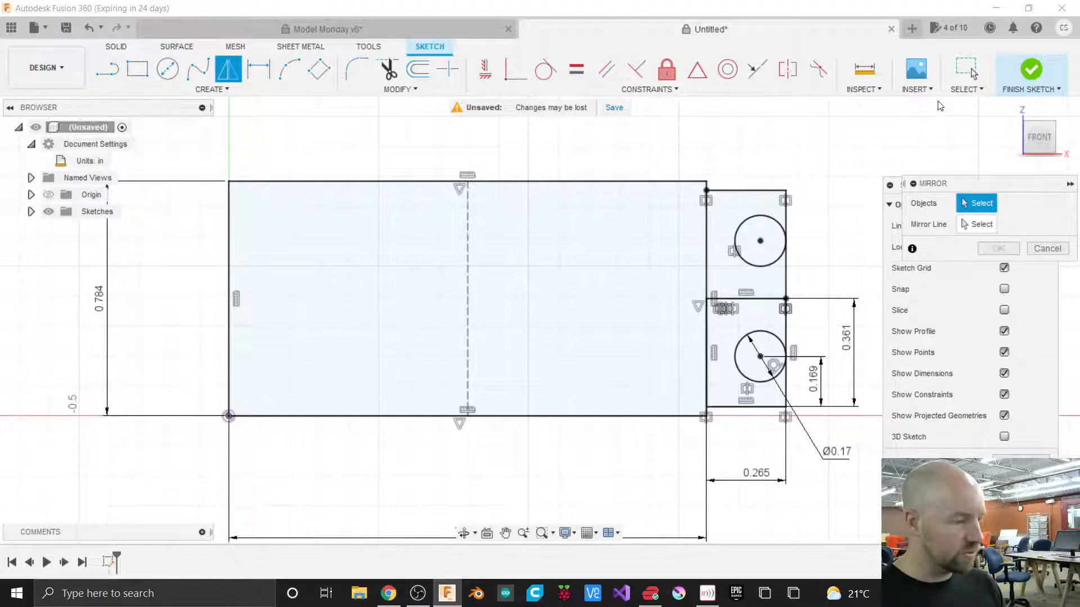
click(961, 90)
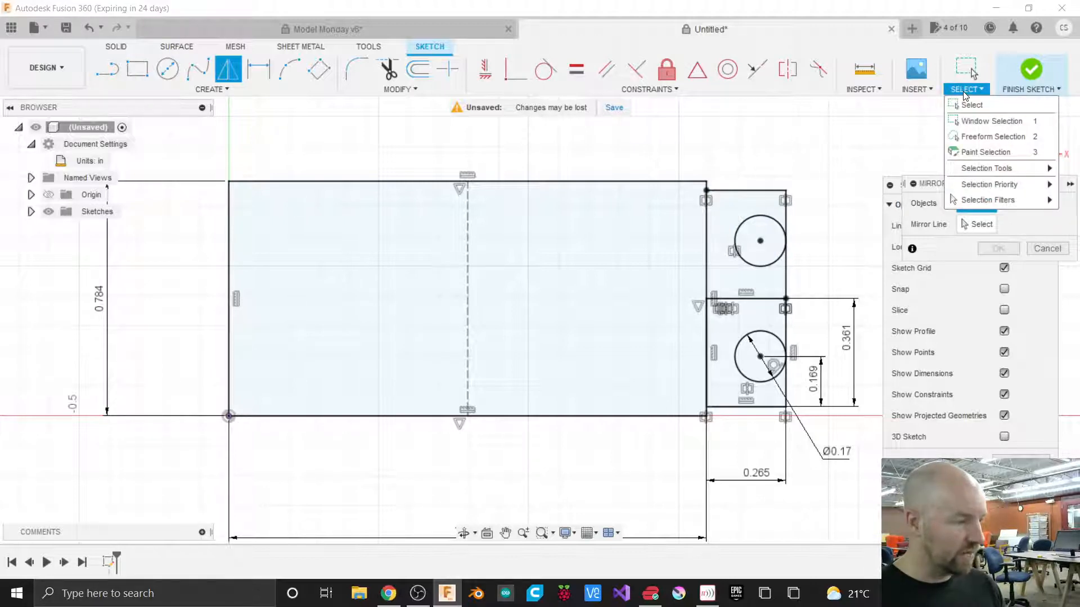
click(982, 125)
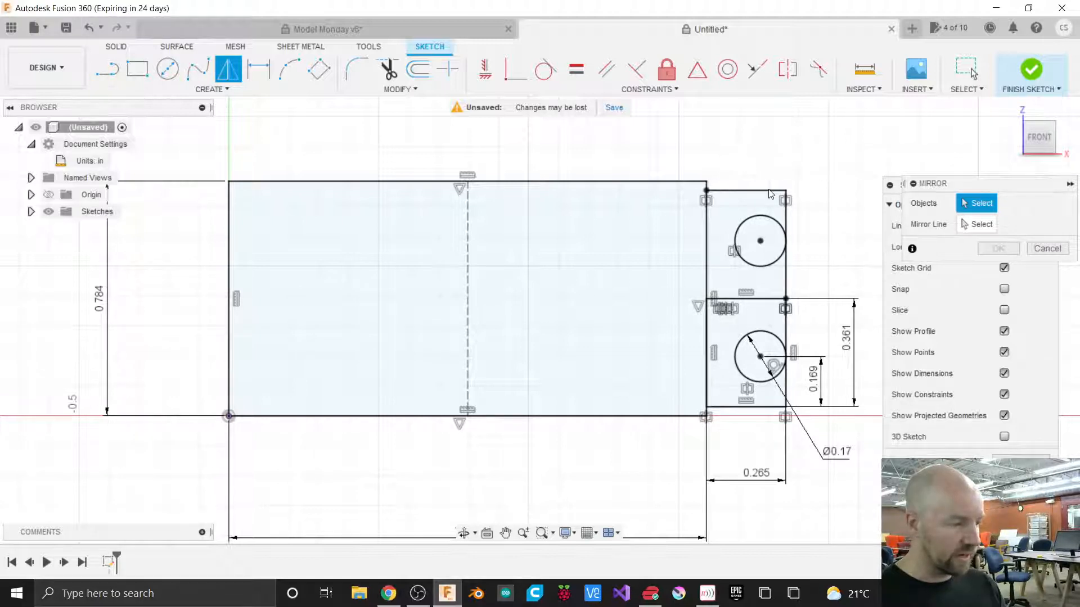
mouse_move(742, 157)
mouse_down()
mouse_move(810, 275)
mouse_move(817, 433)
mouse_up()
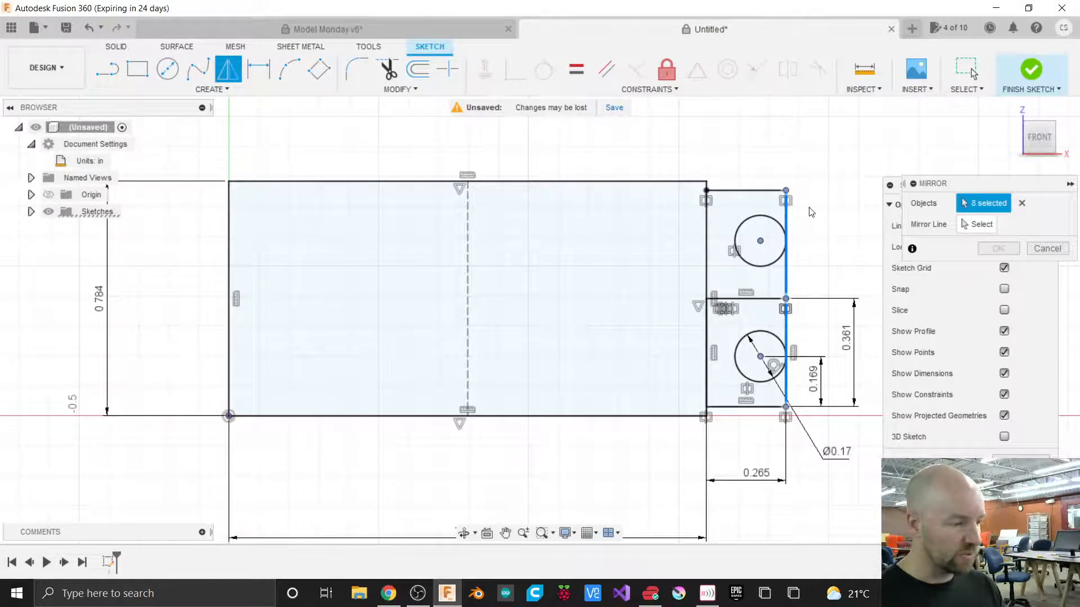
click(1022, 204)
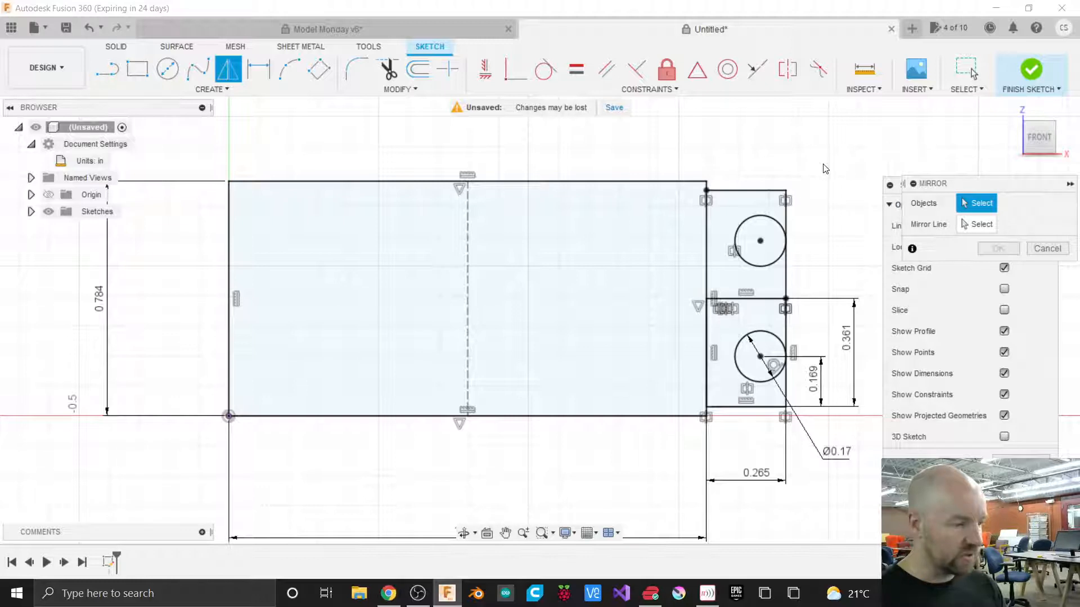
drag(825, 163, 748, 436)
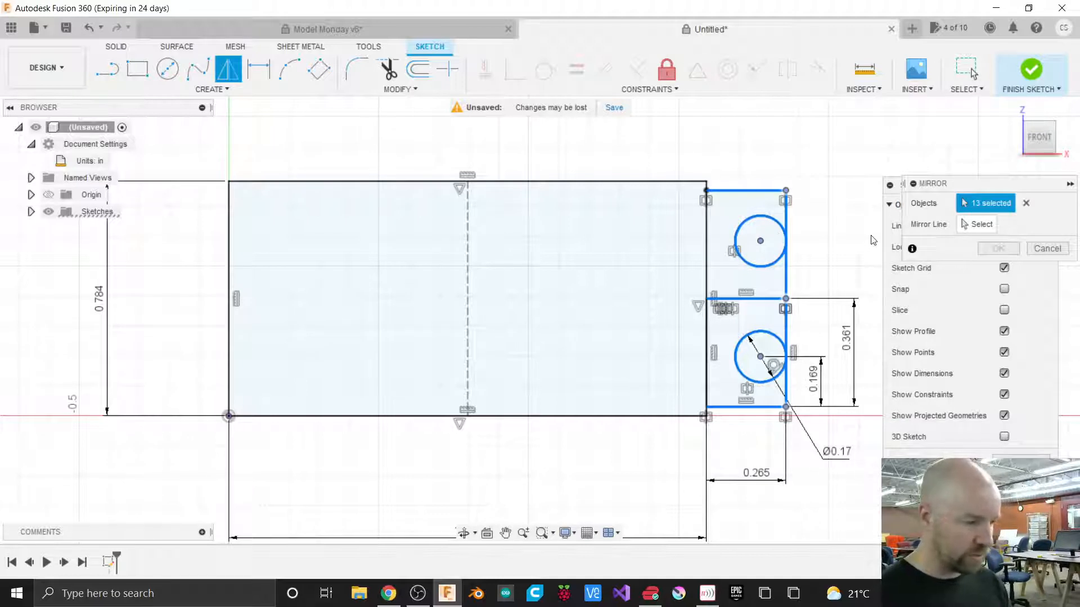
click(977, 225)
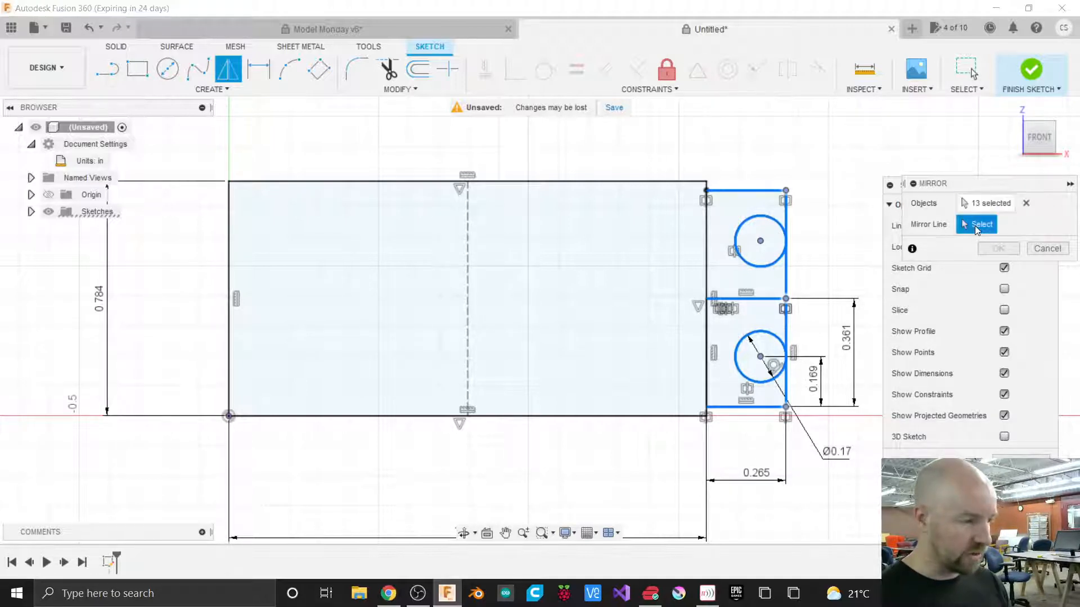
click(467, 249)
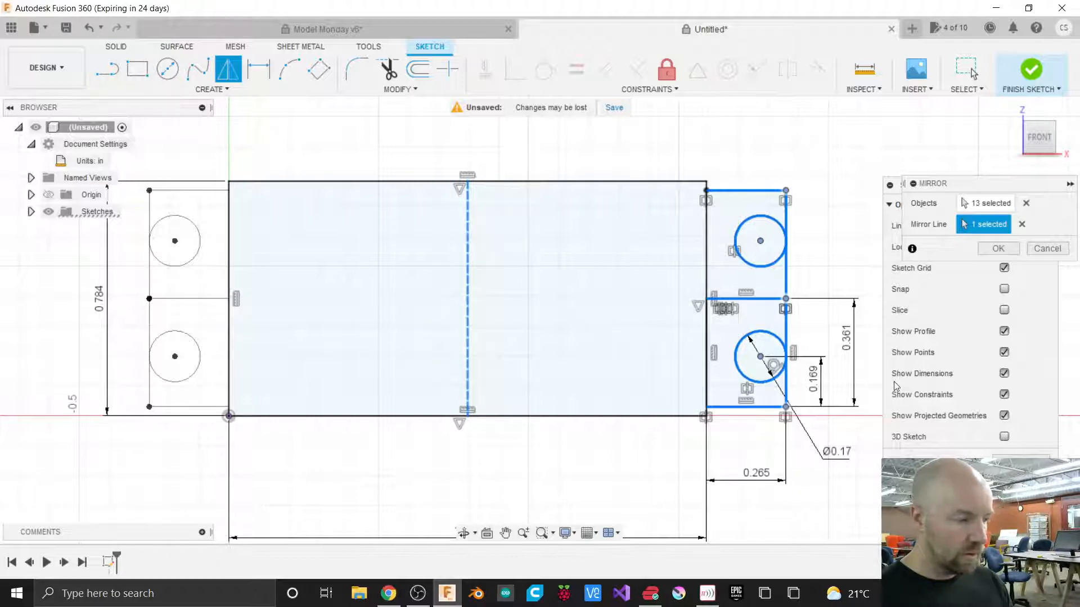
click(998, 248)
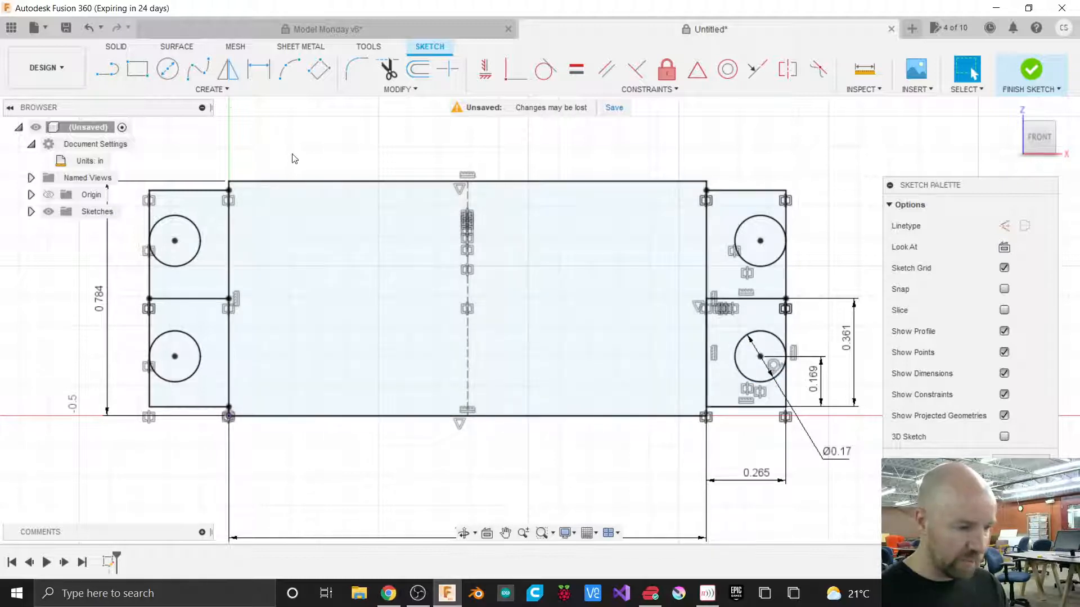
Draw a 0.23 in center-diameter circle in the left half of the base rectangle.
click(223, 90)
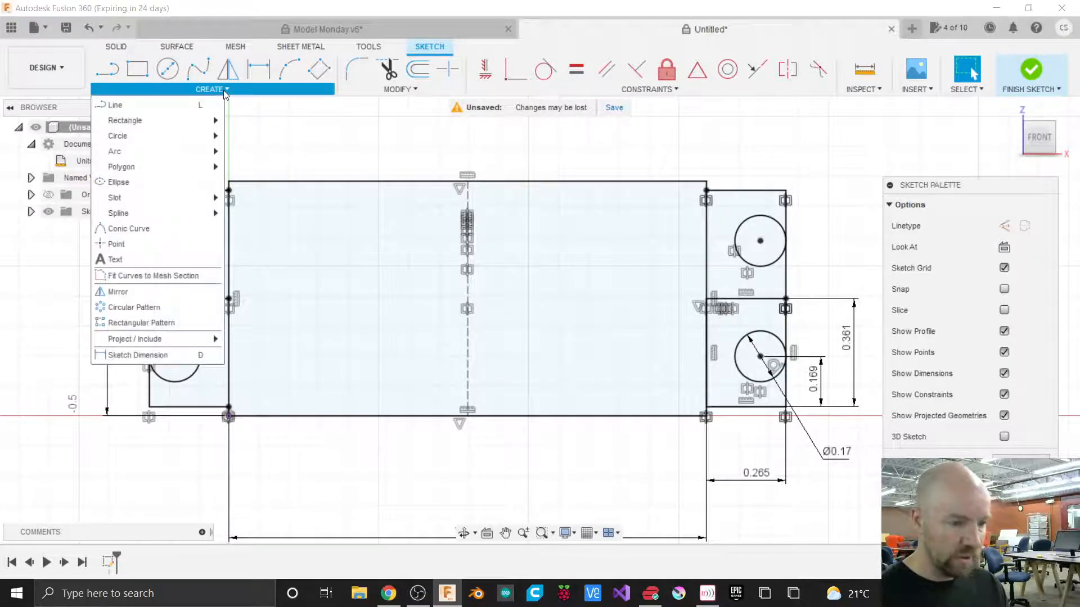
mouse_move(177, 136)
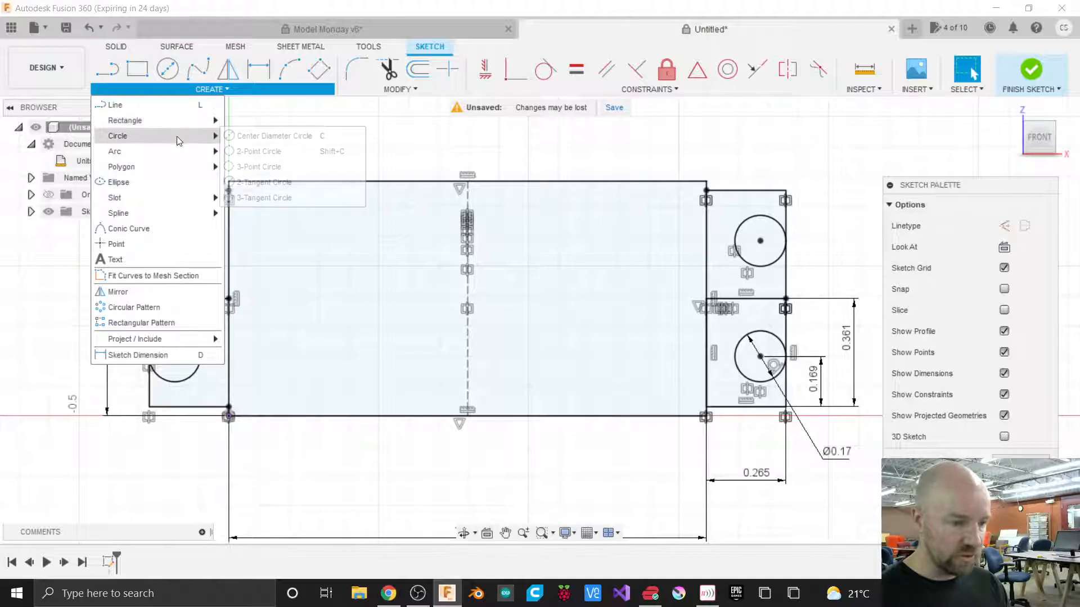
click(253, 140)
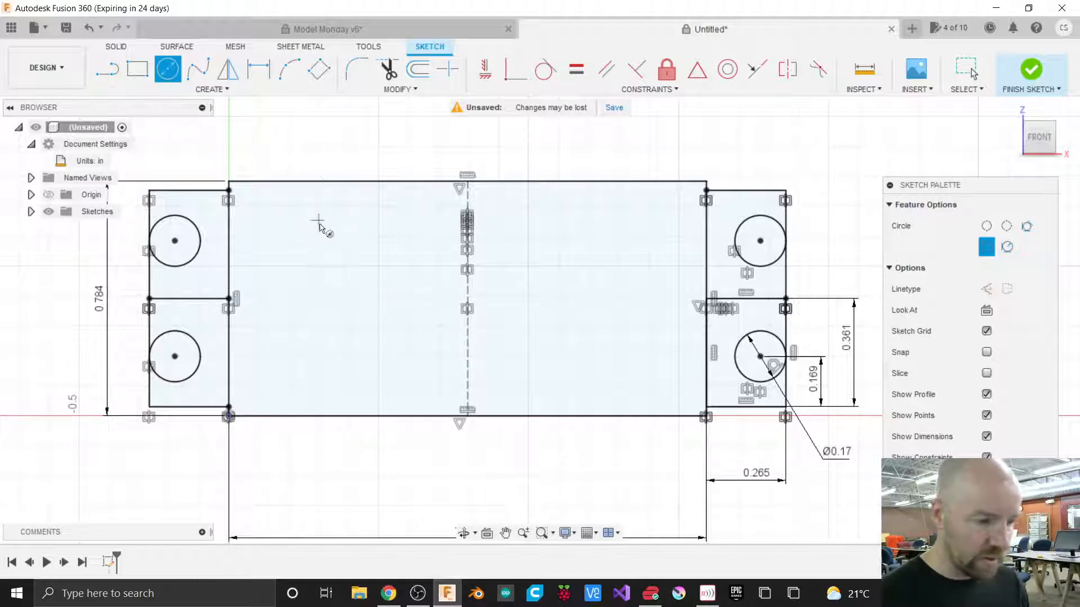
click(318, 265)
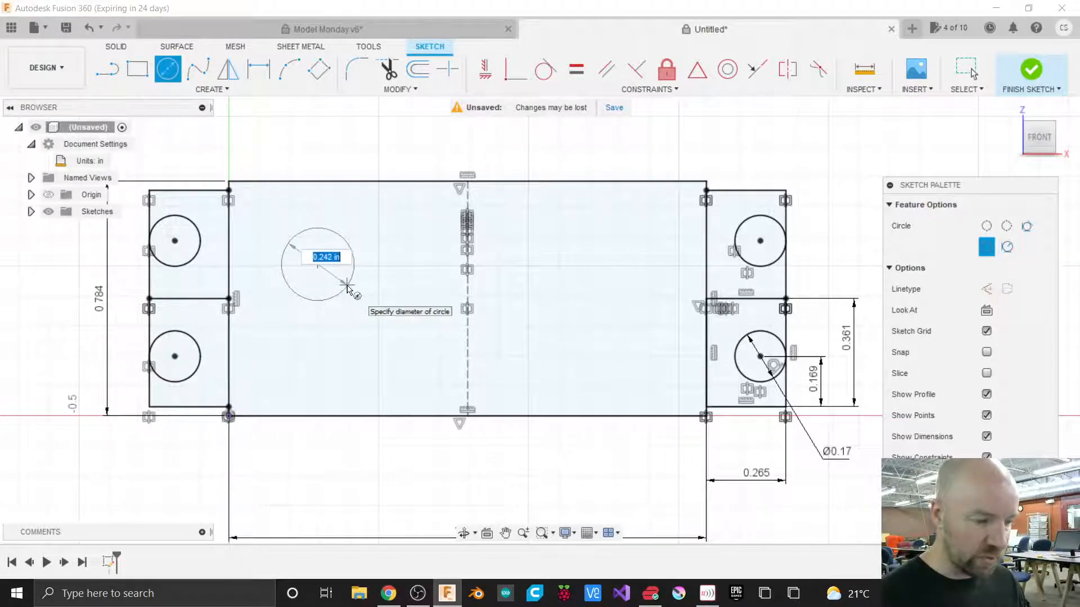
text(.23)
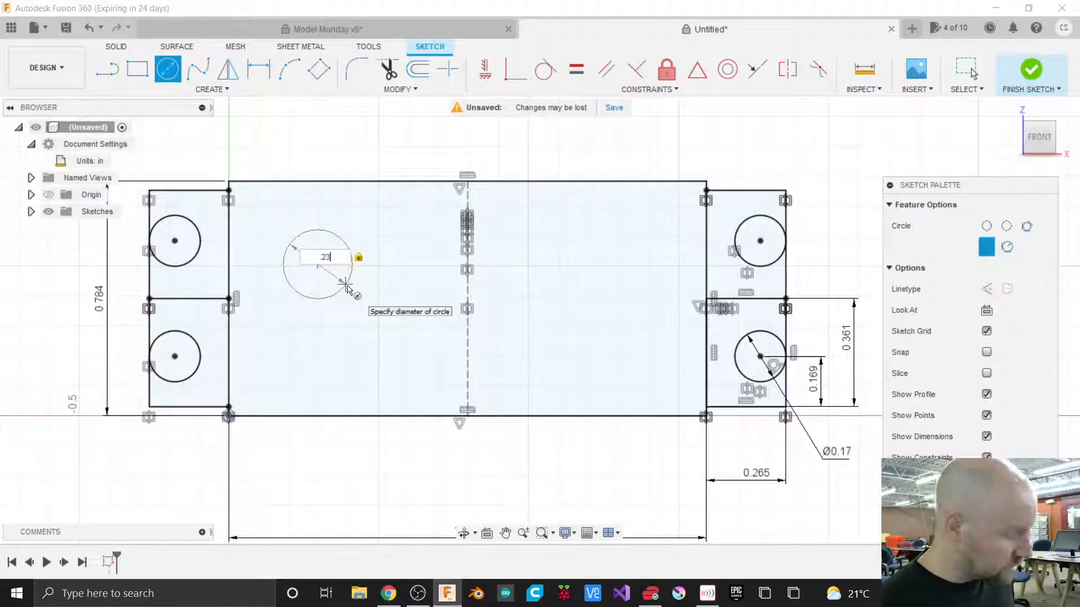
key(Tab)
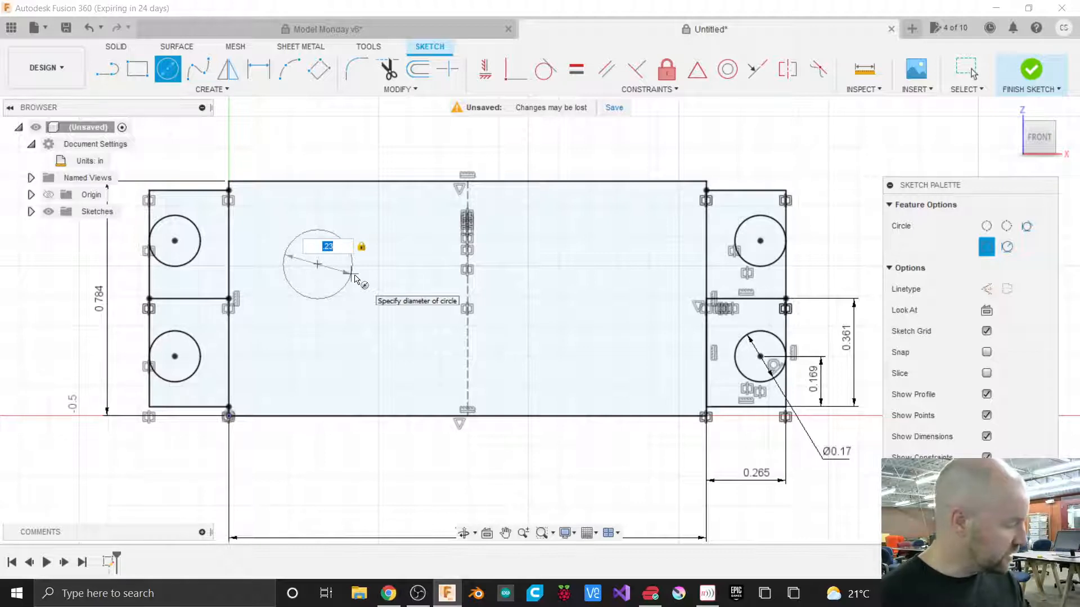
key(Return)
key(Escape)
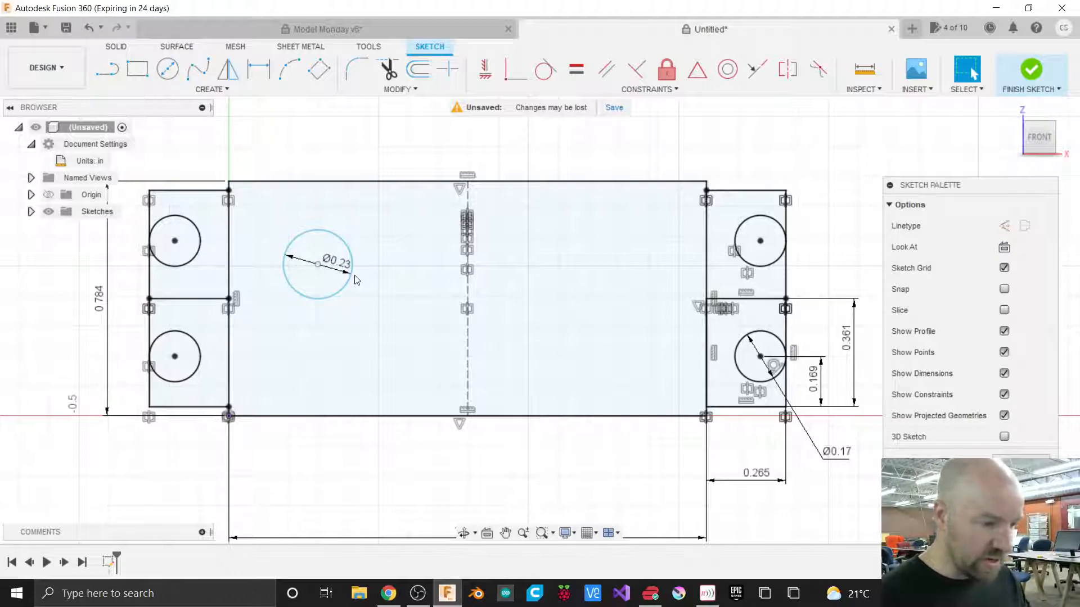
Constrain the new circle's center horizontally level with the point where the left tabs meet the rectangle's left edge.
click(351, 275)
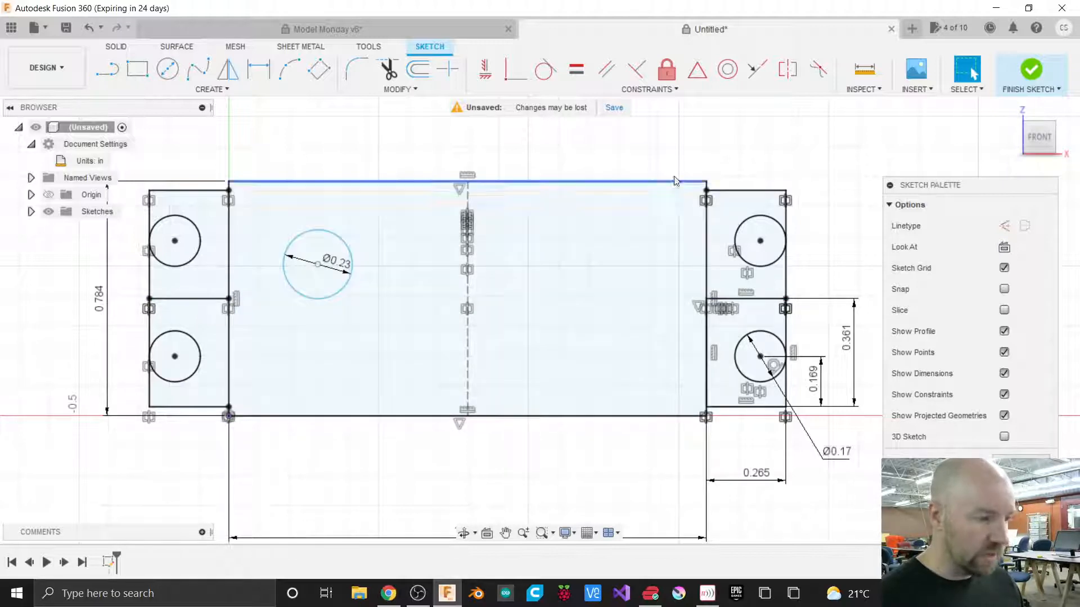
click(657, 90)
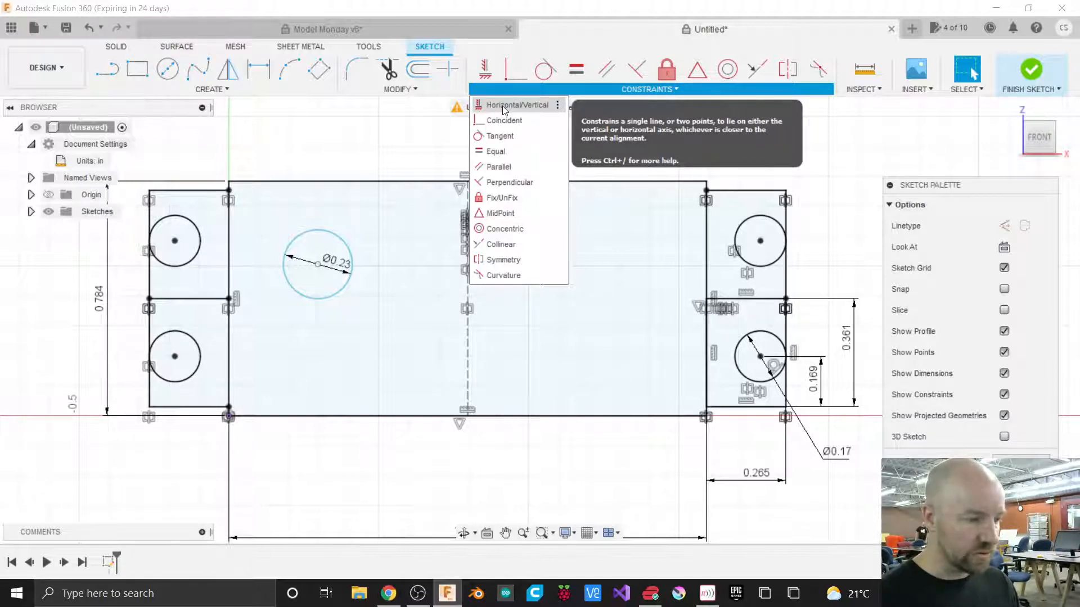
click(502, 106)
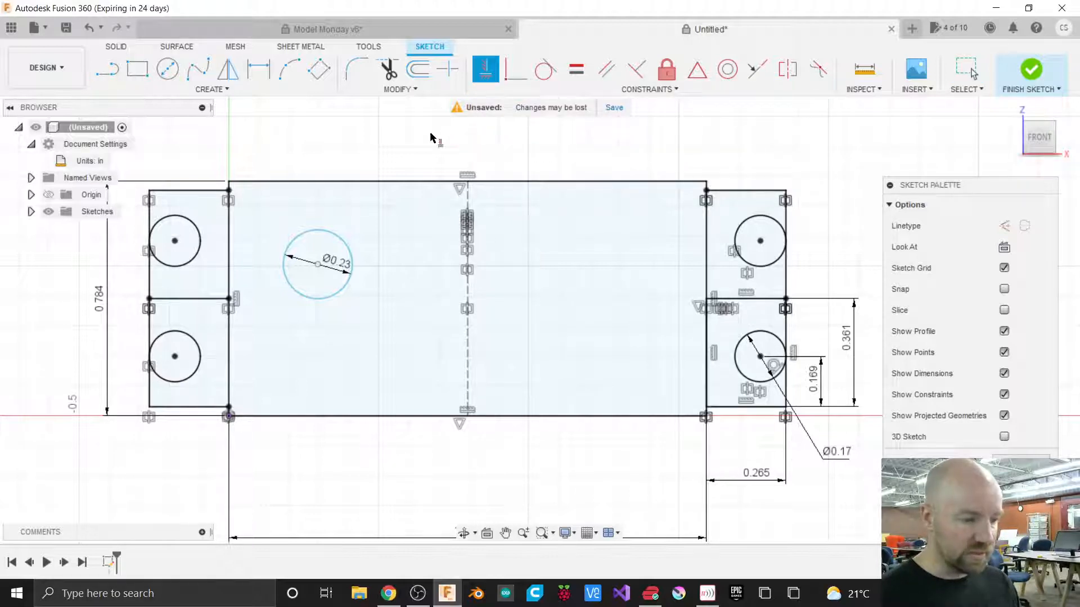
click(319, 269)
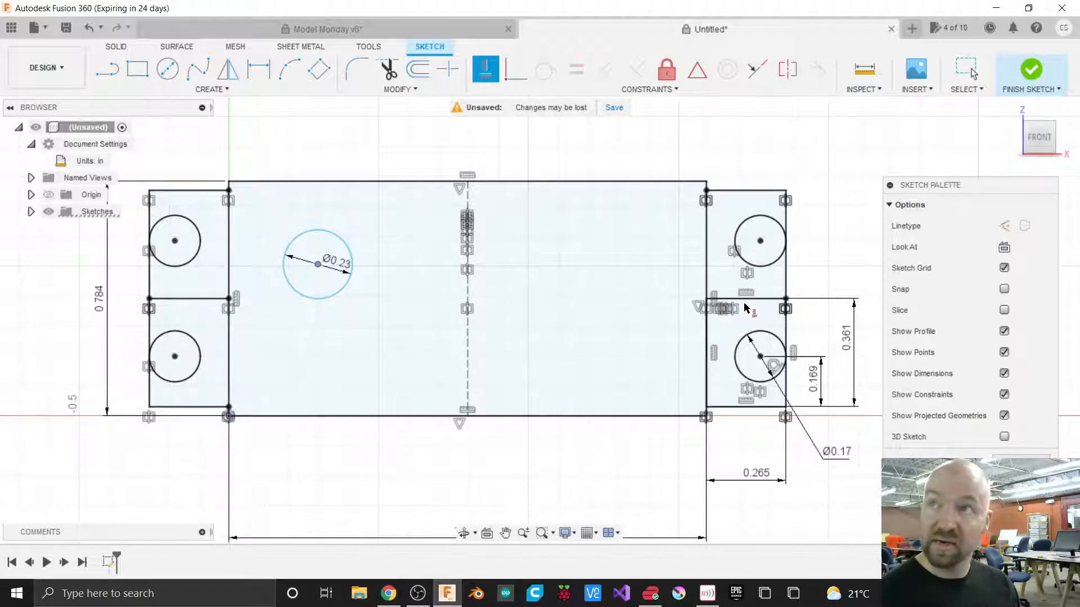
click(229, 302)
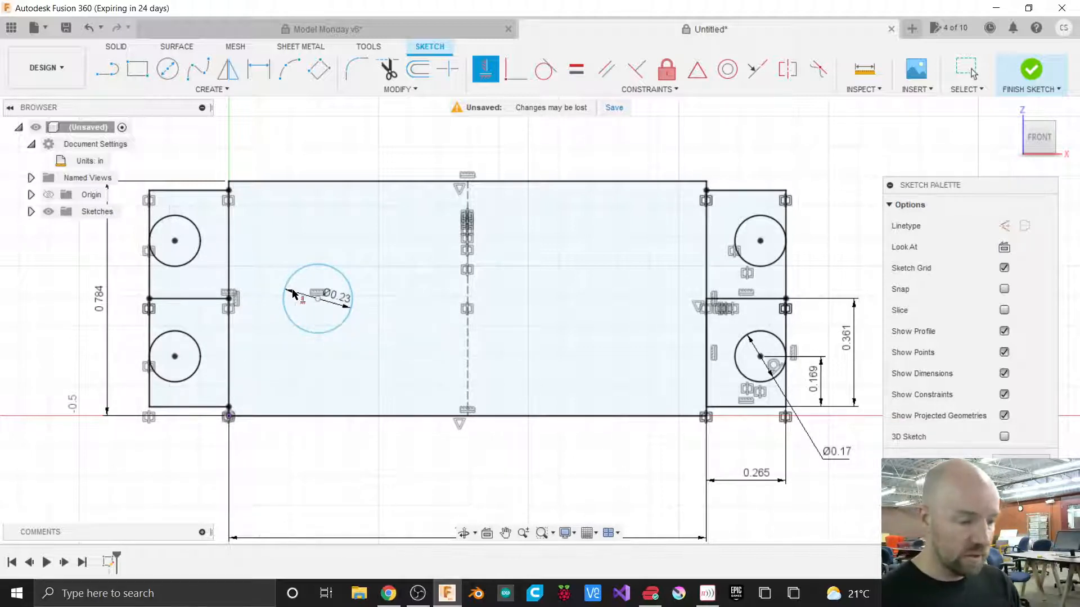
key(Escape)
Try moving the 0.23 in circle sideways with Move/Copy, then undo the change.
click(301, 271)
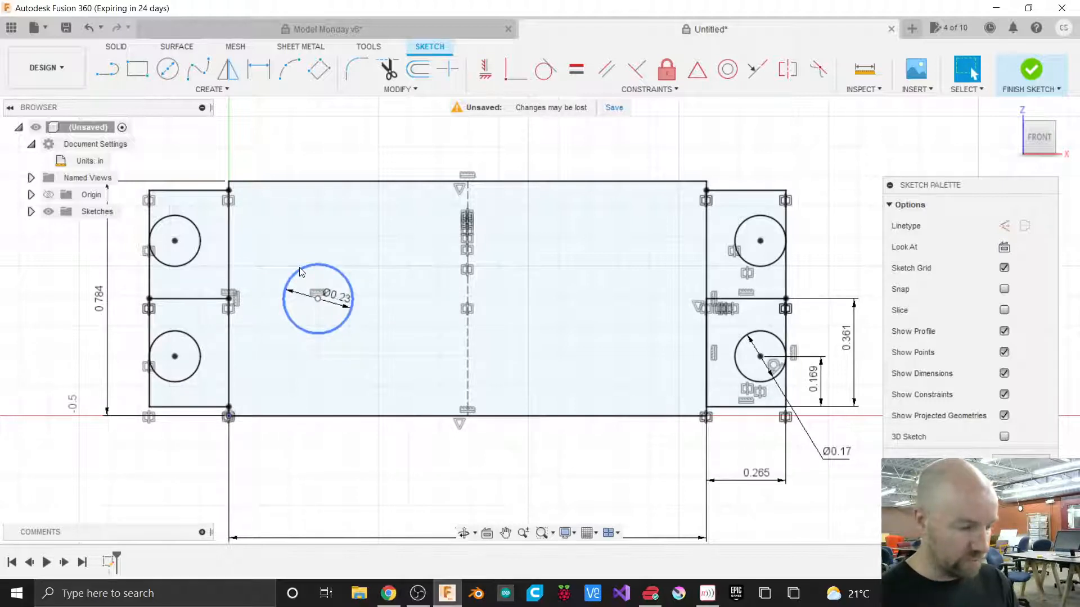
key(m)
click(315, 264)
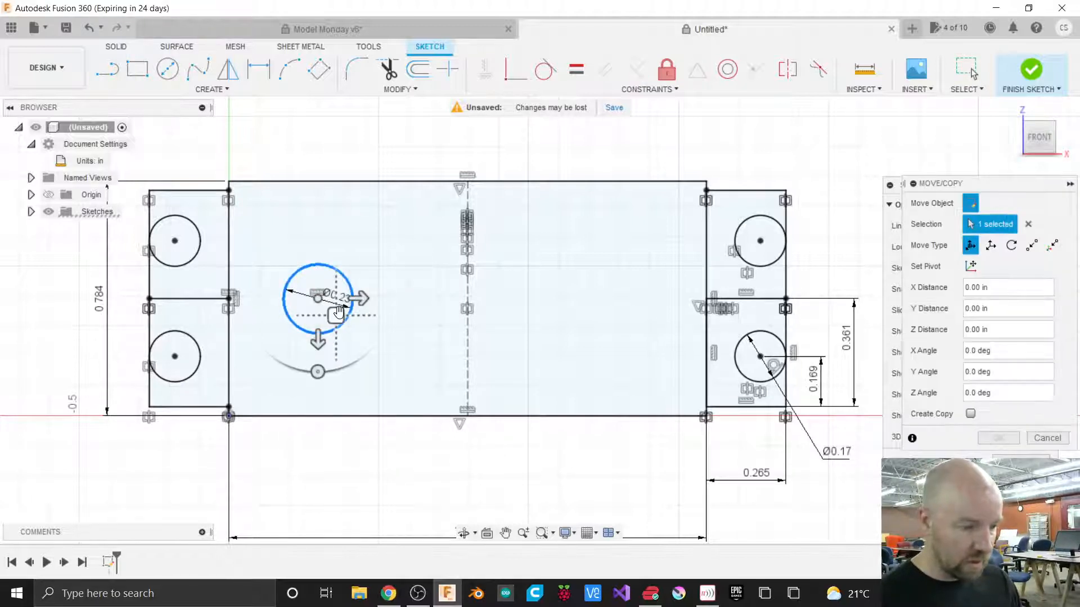
mouse_move(338, 311)
mouse_down()
mouse_move(344, 373)
mouse_move(328, 345)
mouse_move(334, 309)
mouse_move(336, 361)
mouse_move(374, 366)
mouse_move(384, 315)
mouse_move(318, 315)
mouse_move(351, 317)
mouse_up()
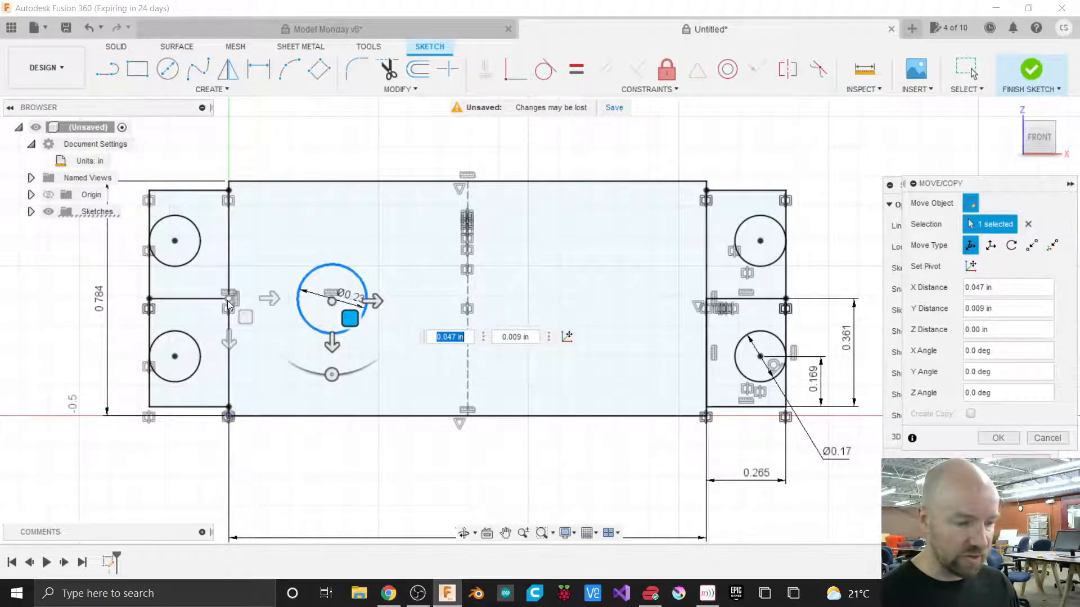
mouse_move(349, 318)
mouse_down()
mouse_move(372, 327)
mouse_move(326, 329)
mouse_move(347, 314)
mouse_move(326, 305)
mouse_move(357, 316)
mouse_up()
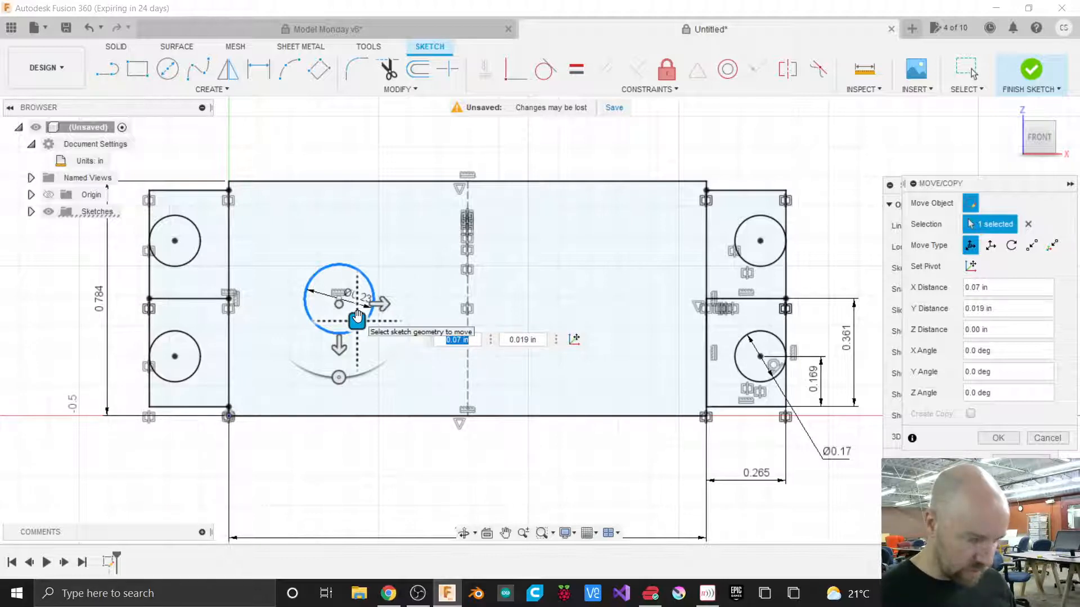
drag(357, 315, 392, 316)
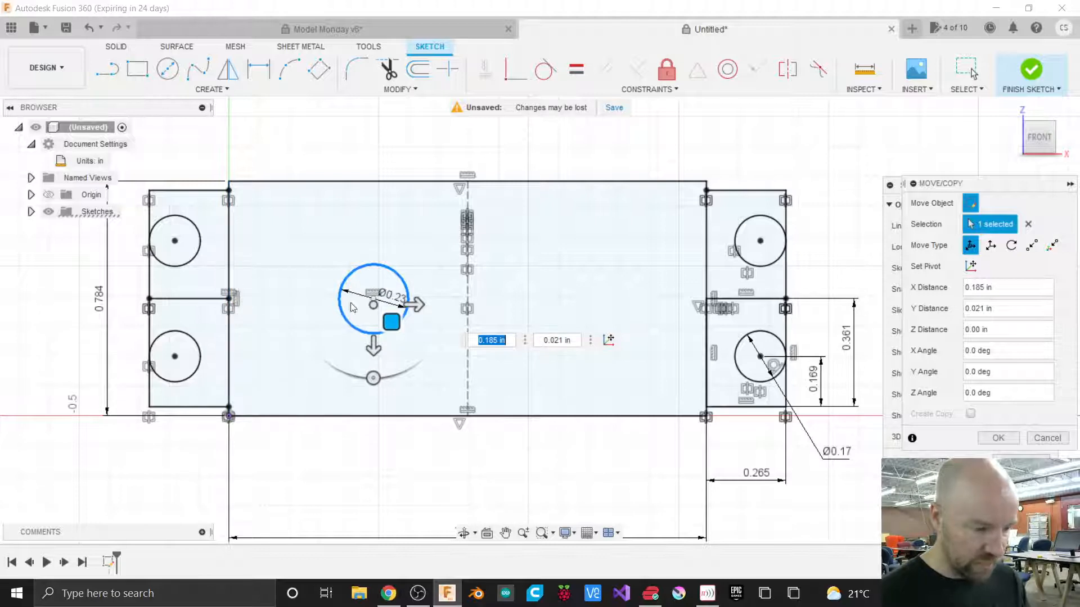
drag(395, 322, 390, 323)
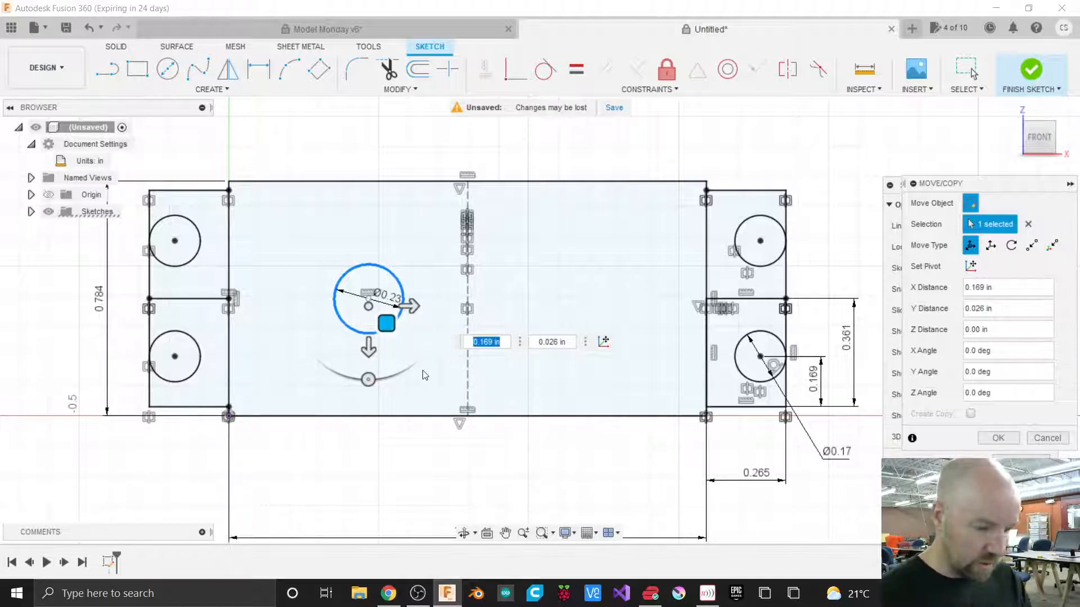
key(Return)
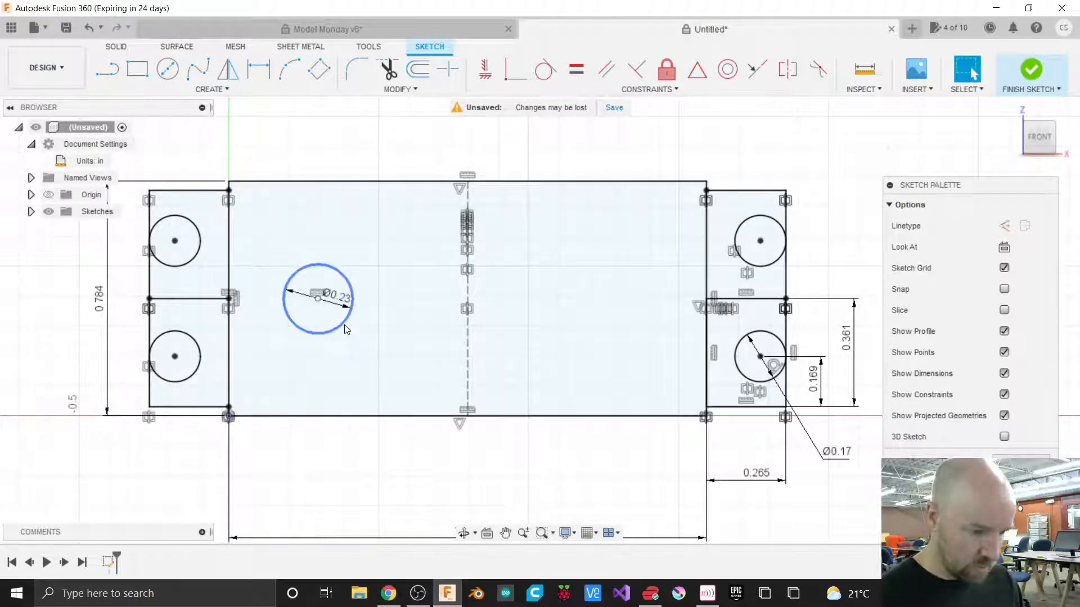
key(ctrl+z)
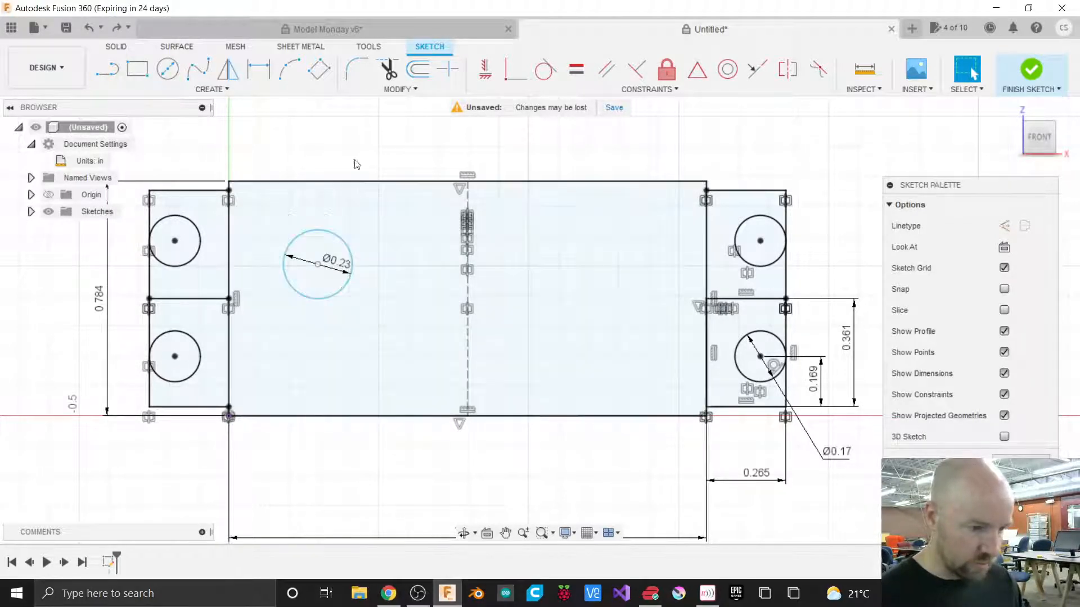
Reapply a horizontal constraint aligning the 0.23 in circle's center with the left tabs' junction point on the rectangle's left edge.
click(485, 69)
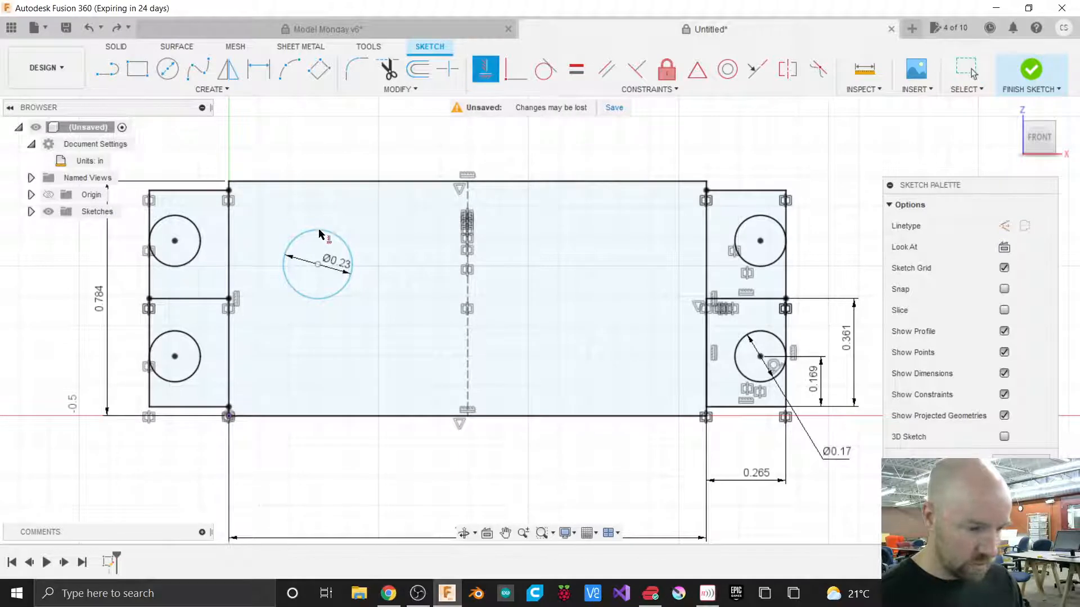
click(318, 264)
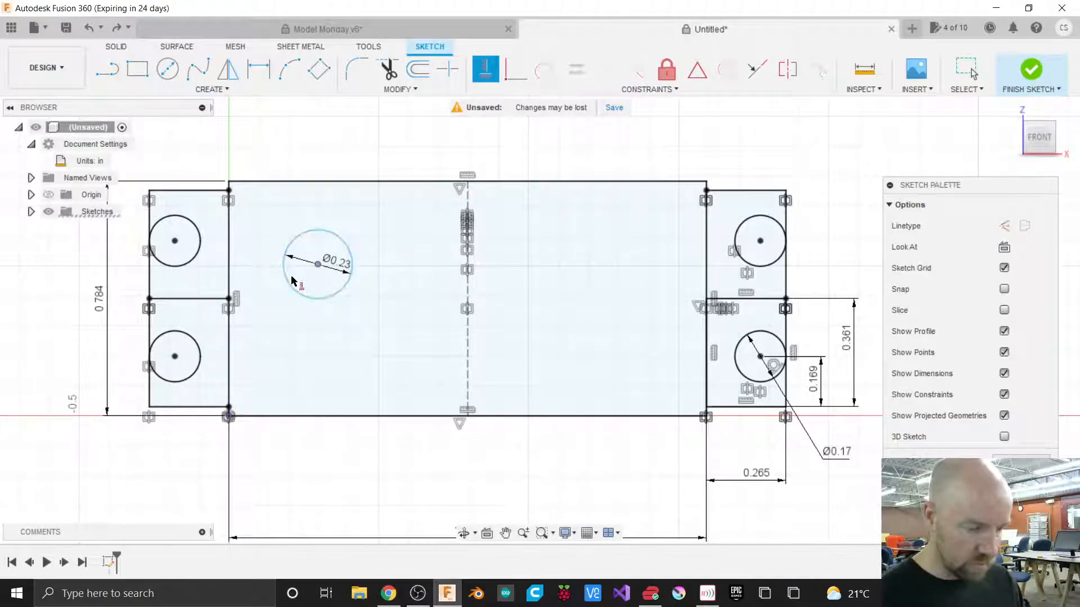
click(229, 298)
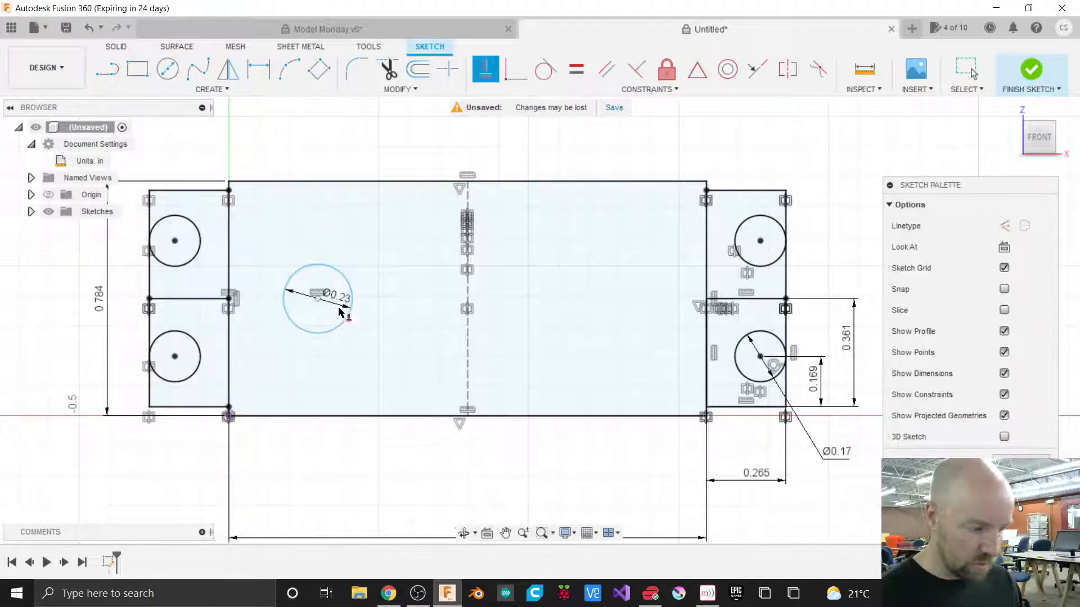
key(Escape)
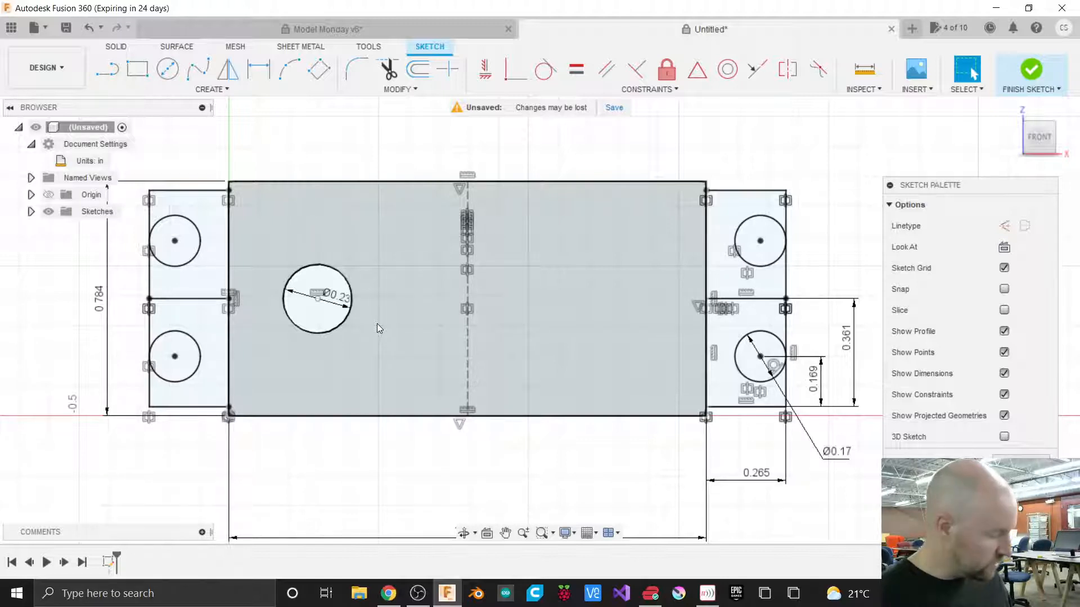
Draw a concentric 0.4225 in diameter circle around the 0.23 in circle and move both diameter labels clear of the circles.
key(c)
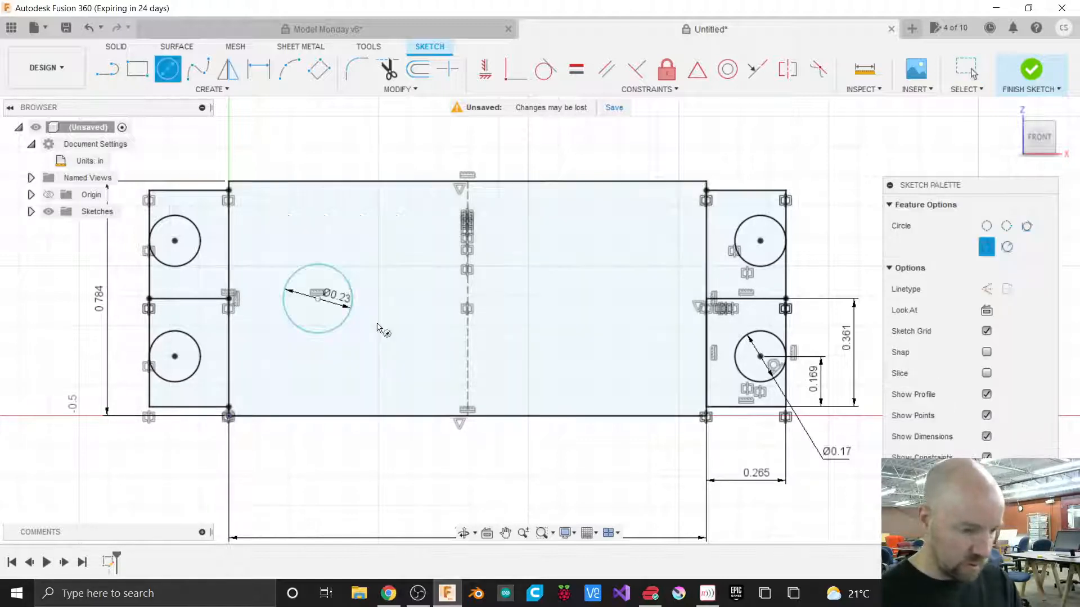
click(319, 299)
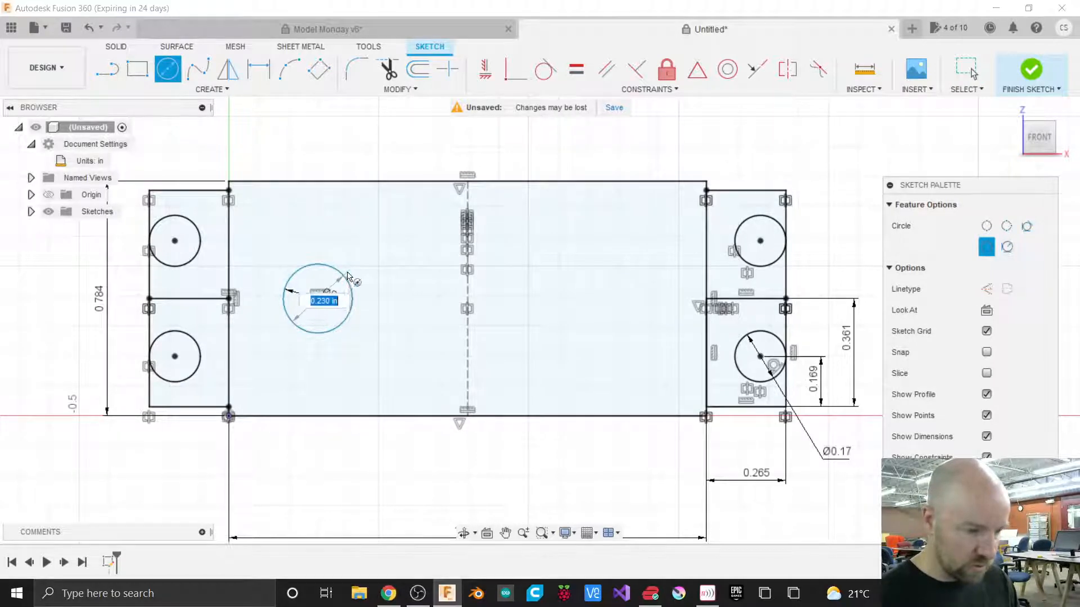
key(BackSpace)
text(.4225)
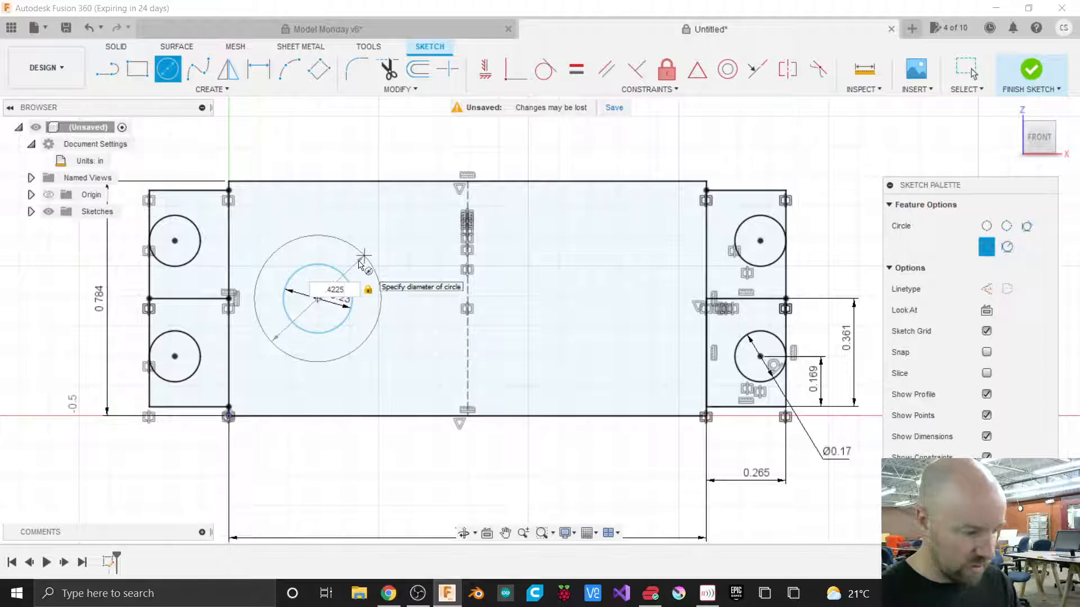
key(Return)
key(Escape)
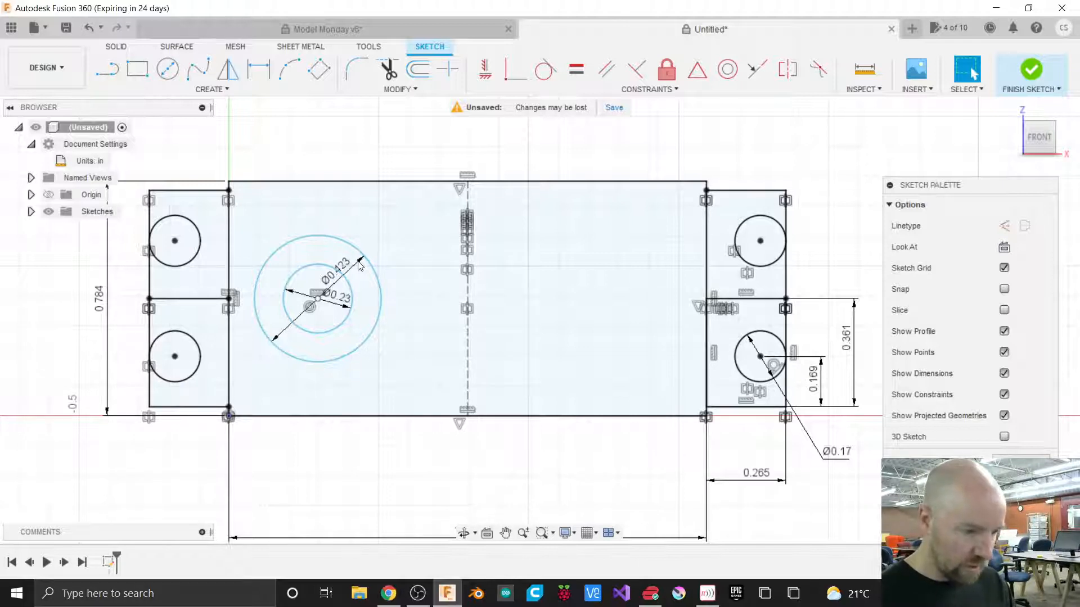
drag(360, 265, 385, 234)
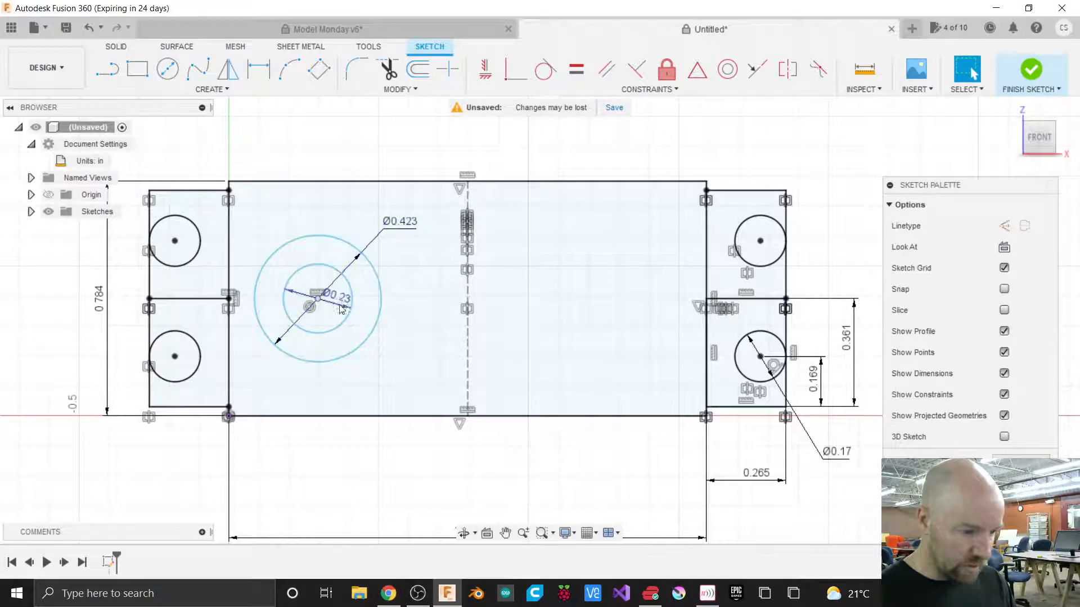
drag(333, 301, 386, 260)
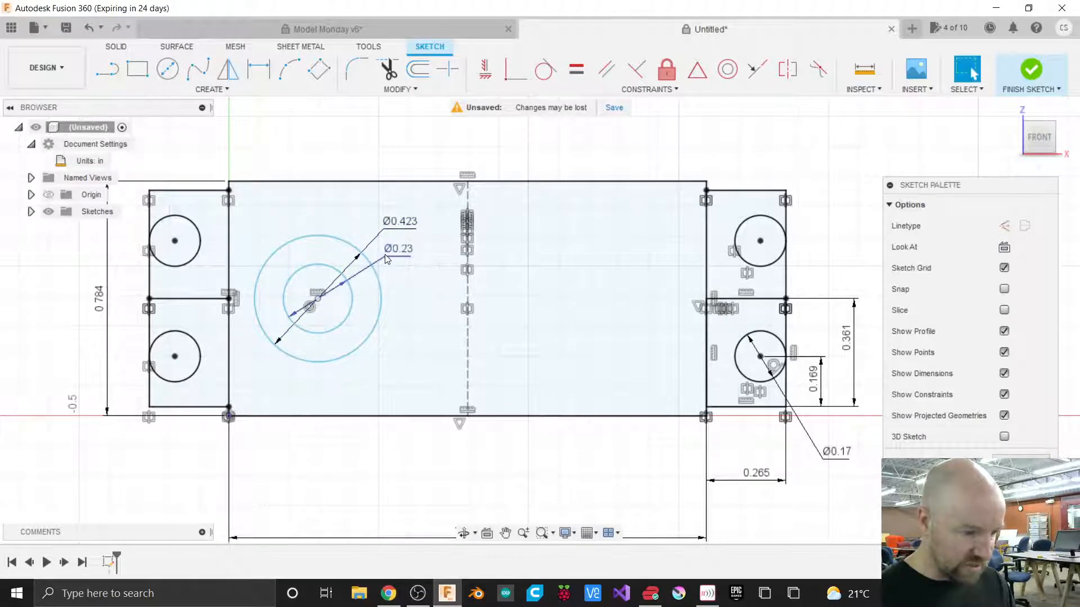
Draw a third concentric circle of 0.51 in diameter on the same center and reposition its diameter label.
key(c)
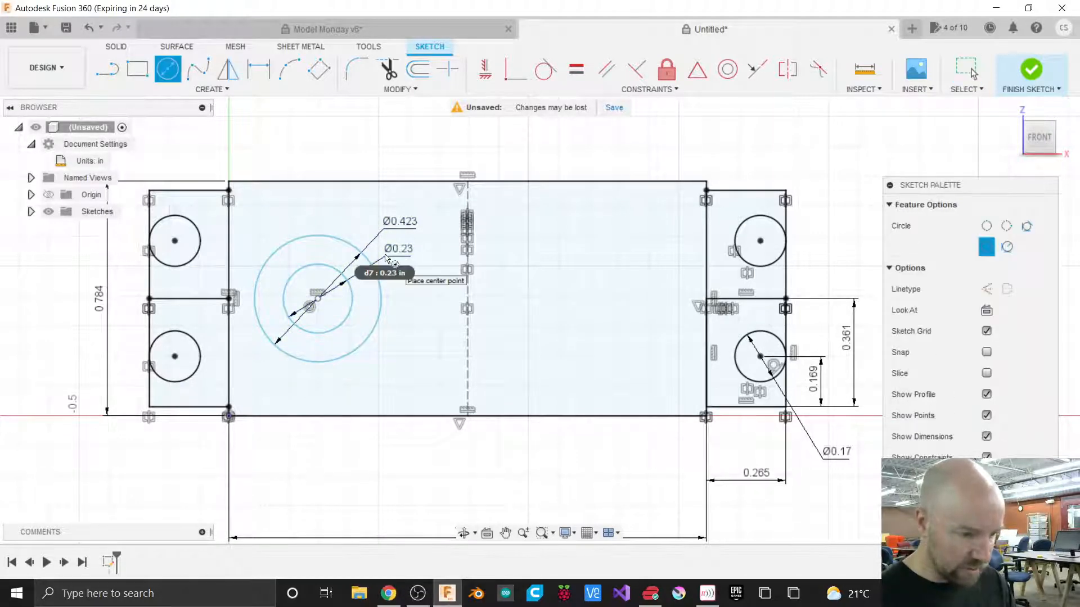
click(318, 298)
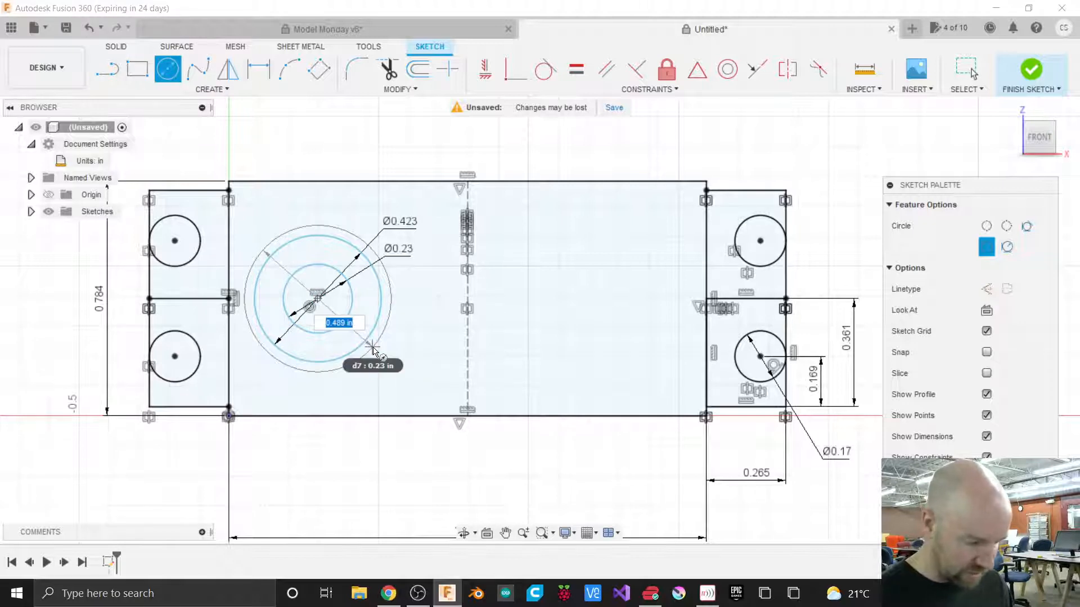
text(.51)
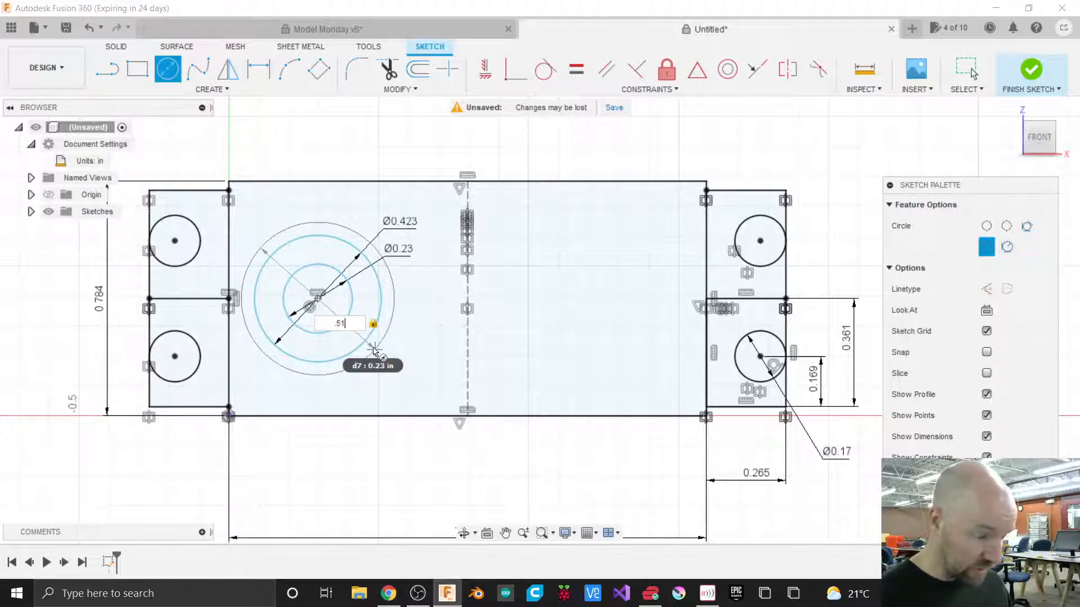
key(Return)
key(Escape)
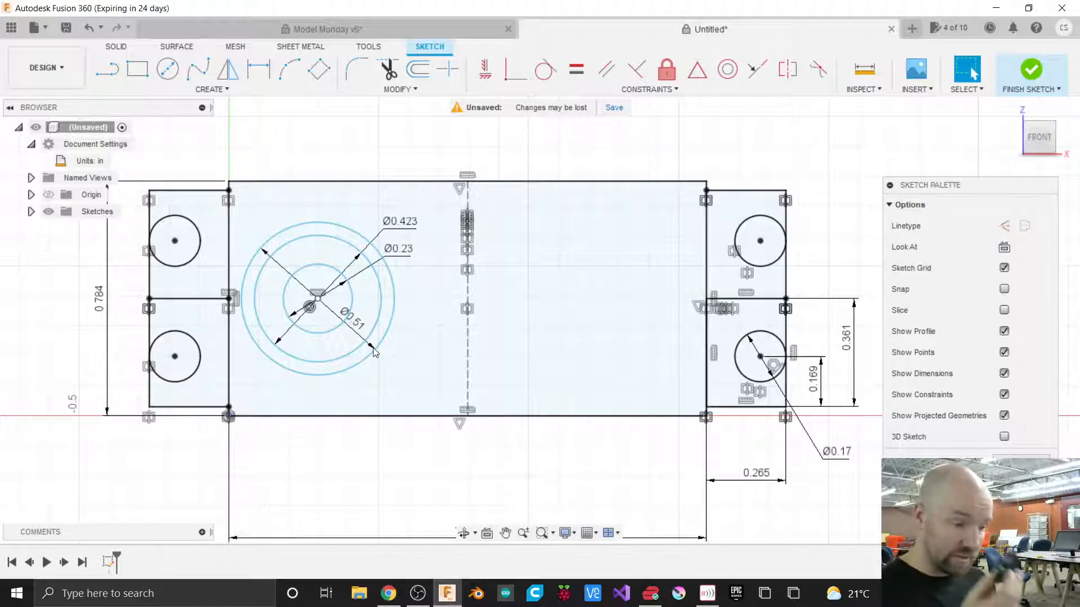
drag(353, 319, 364, 210)
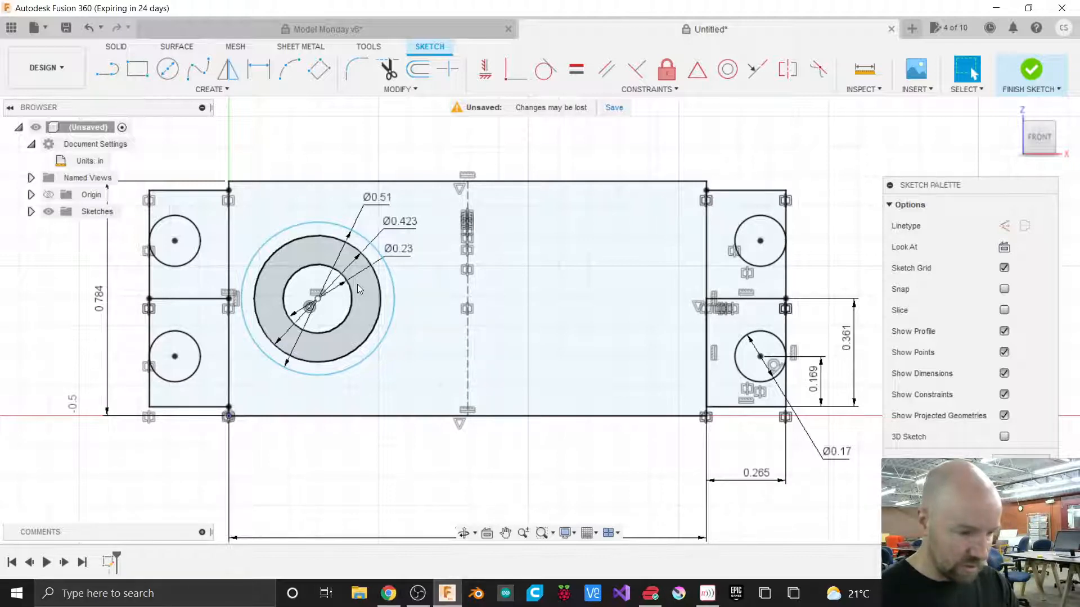
Draw an outer concentric circle of 0.7825 in diameter on the same center.
key(c)
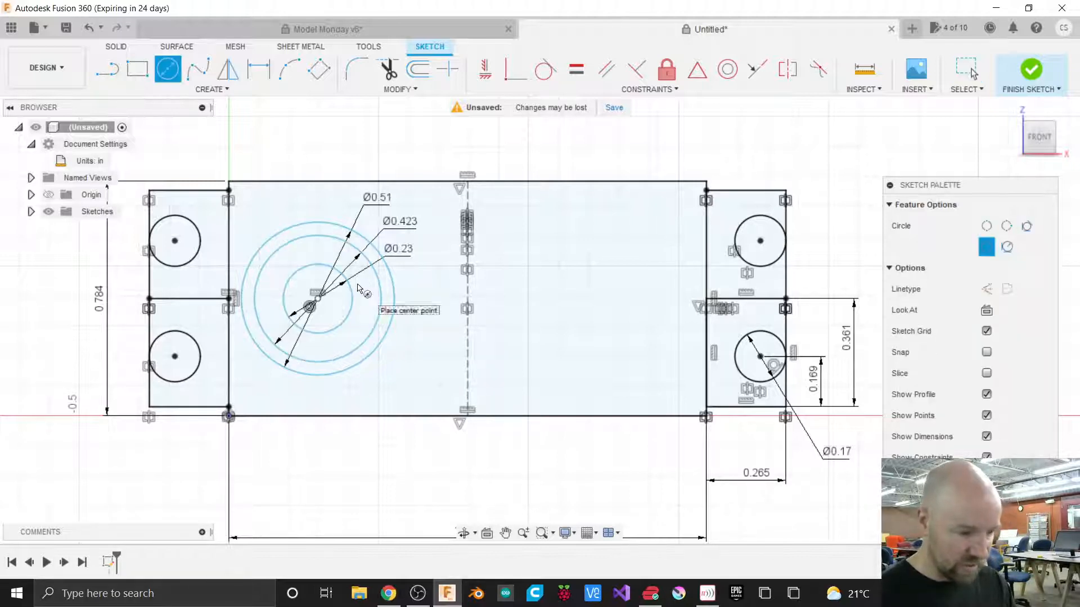
click(318, 298)
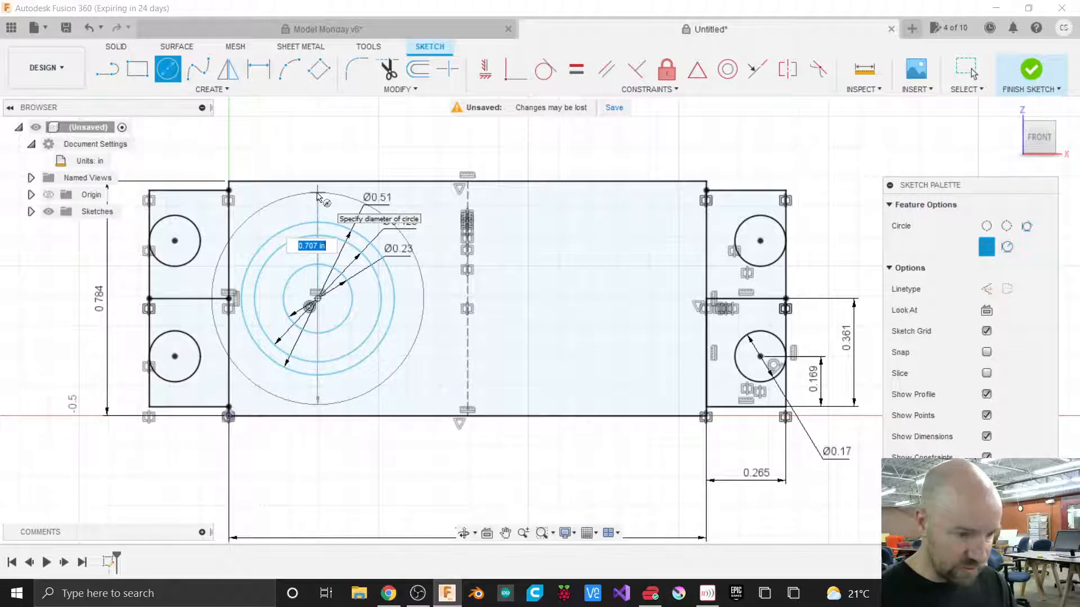
text(.7)
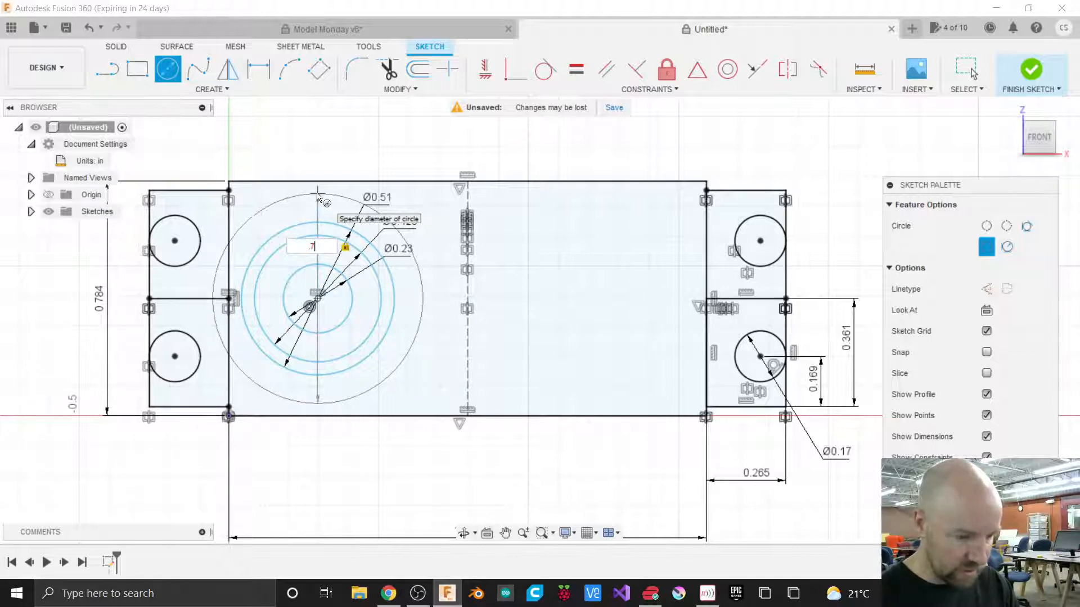
text(8)
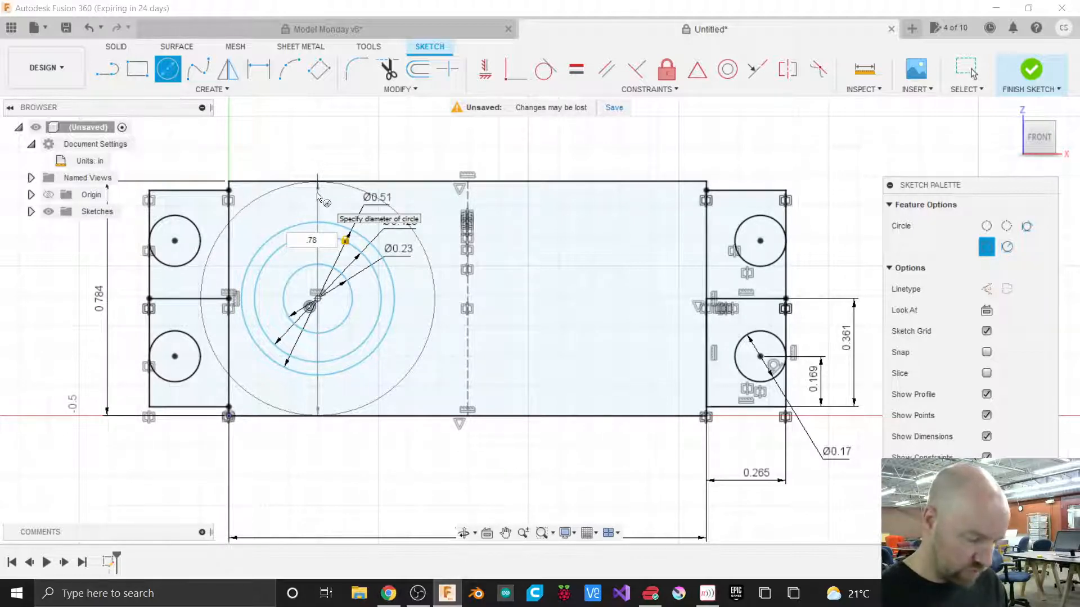
text(3)
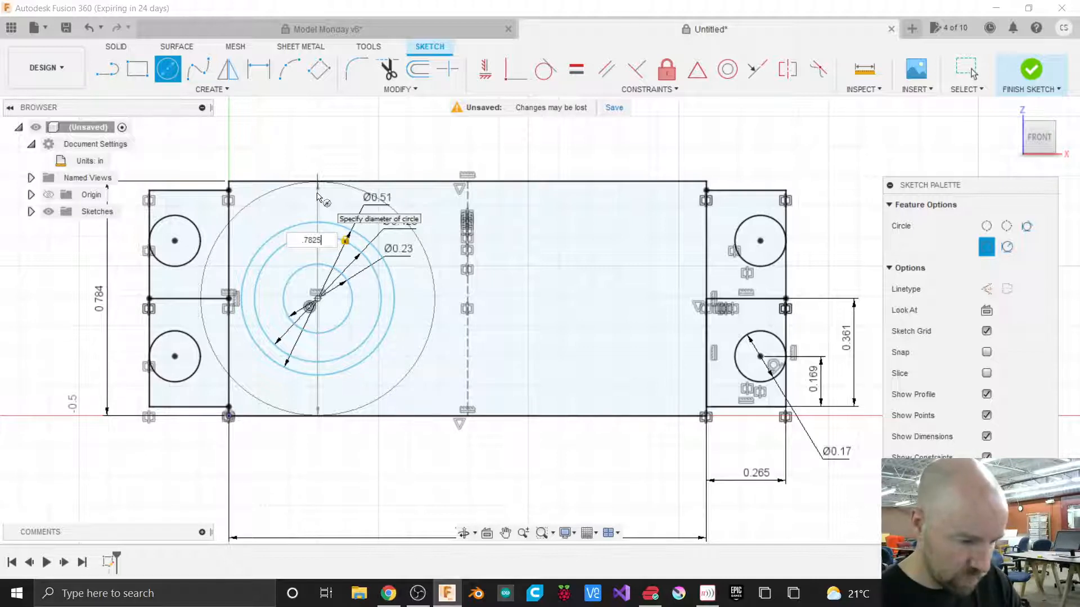
key(Return)
key(Escape)
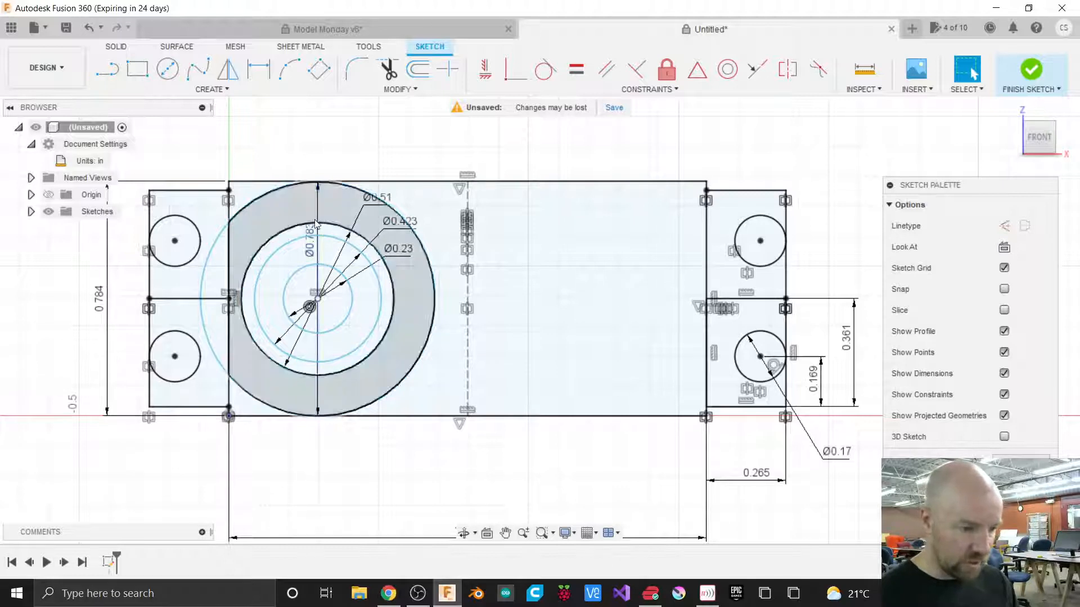
Arrange the four concentric circles' diameter dimensions in a row above the rectangle.
drag(318, 198, 345, 170)
drag(368, 205, 269, 150)
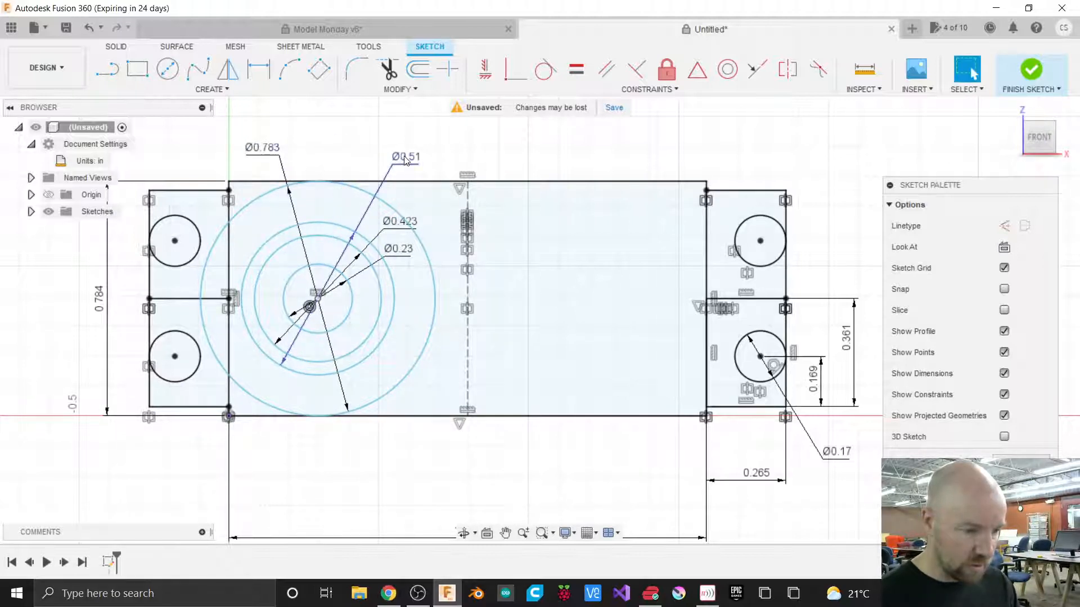
drag(397, 164, 293, 160)
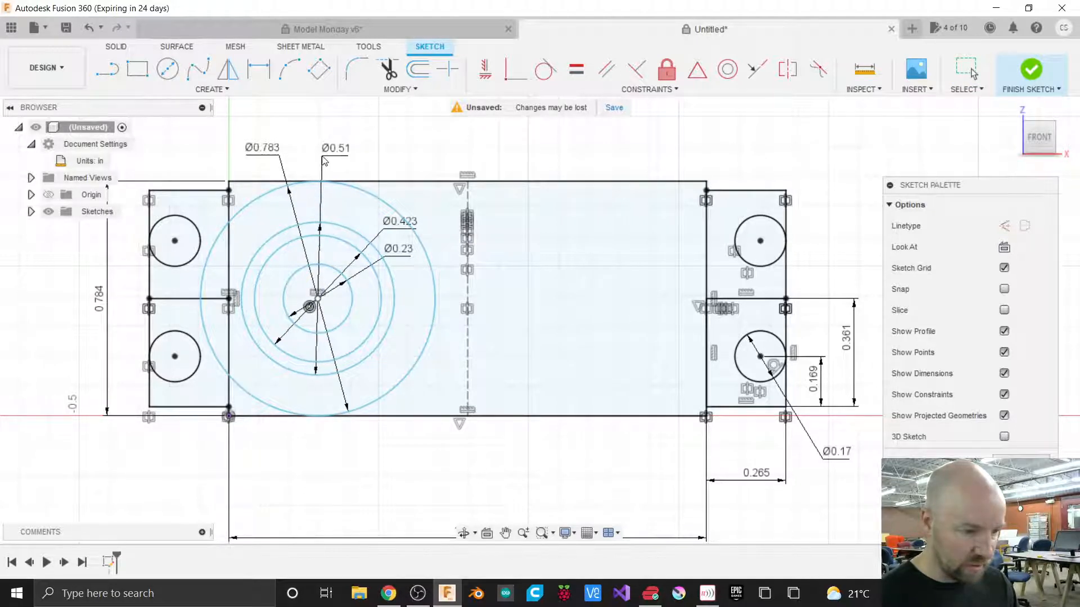
drag(394, 226, 344, 162)
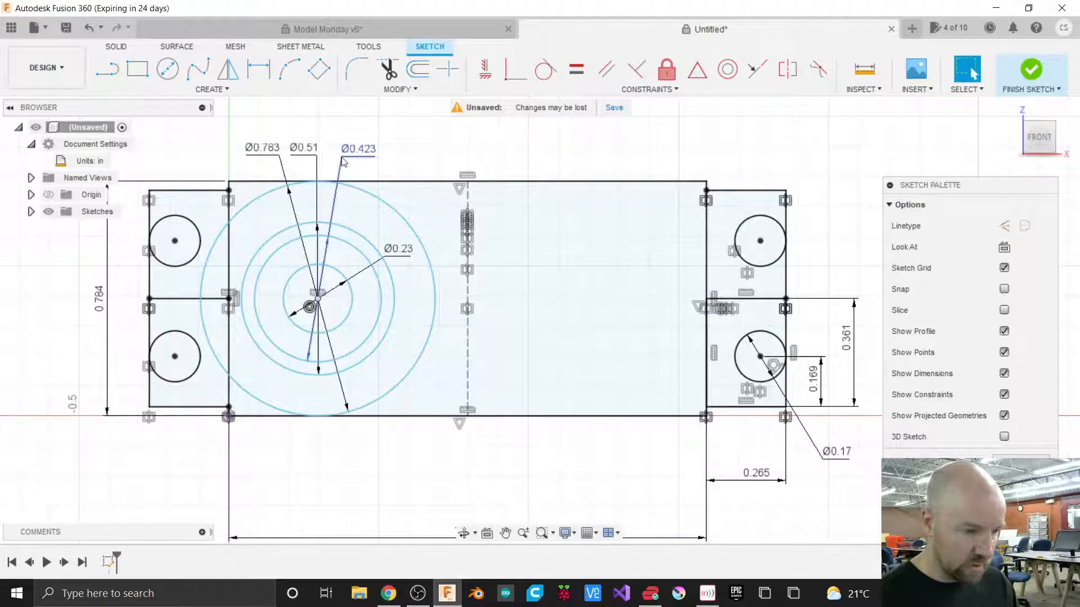
drag(390, 254, 392, 160)
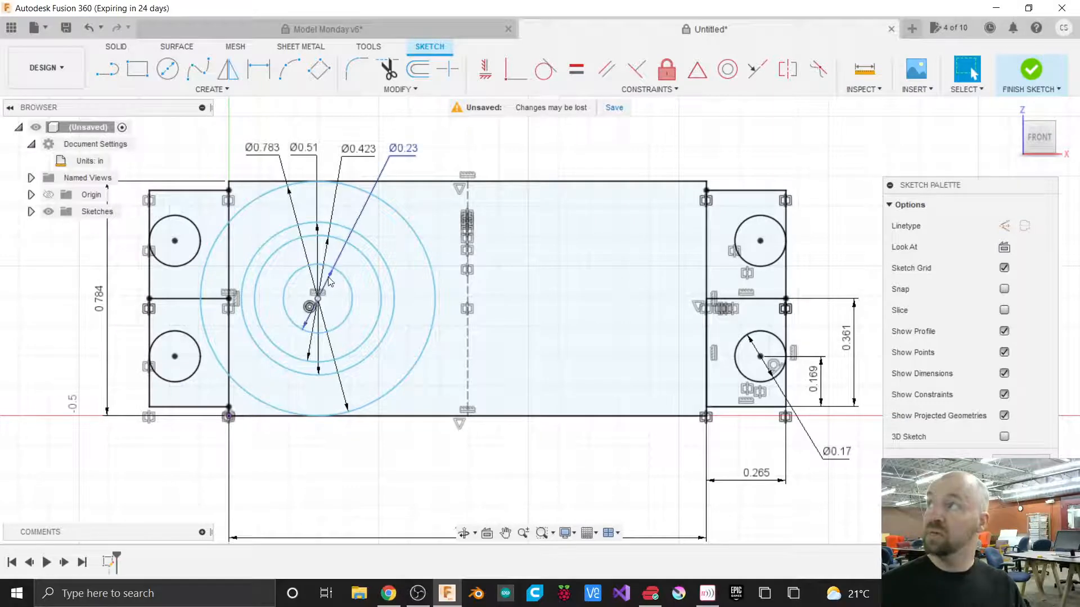
mouse_move(406, 153)
mouse_down()
mouse_move(436, 147)
mouse_move(396, 193)
mouse_move(392, 163)
mouse_up()
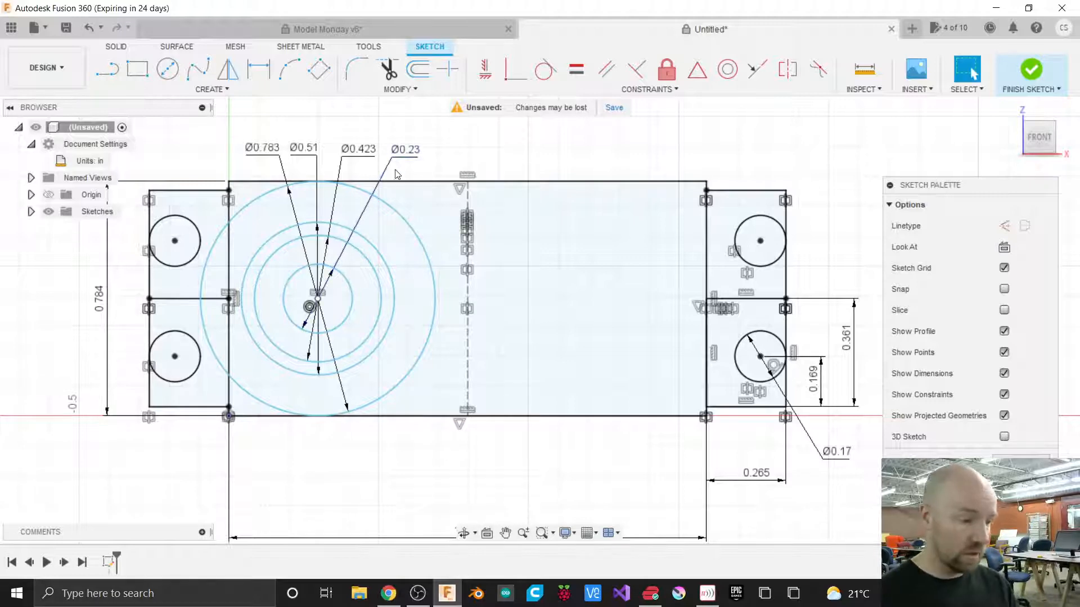
Reposition the right tab dimensions and the overall width dimension so they sit neatly outside the sketch.
scroll(413, 207, down, 2)
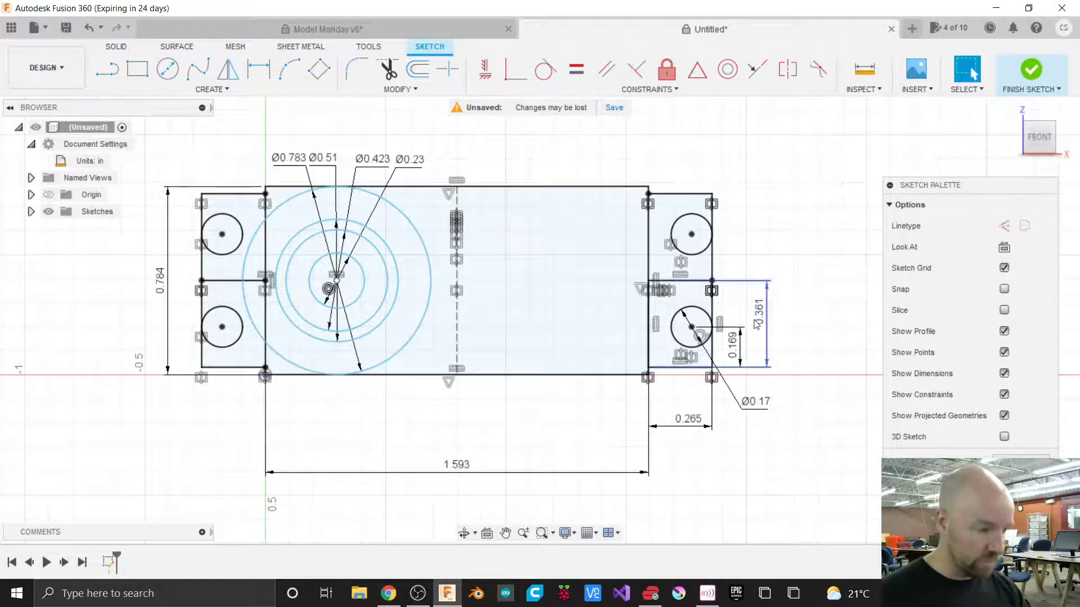
drag(765, 315, 797, 313)
drag(740, 341, 768, 350)
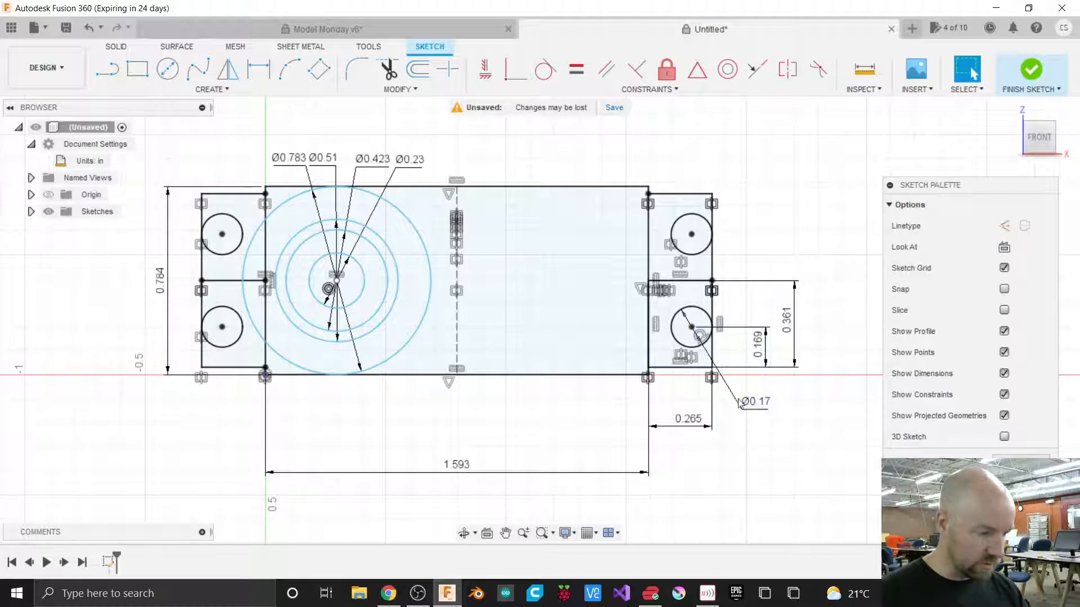
drag(695, 425, 695, 423)
drag(461, 460, 475, 431)
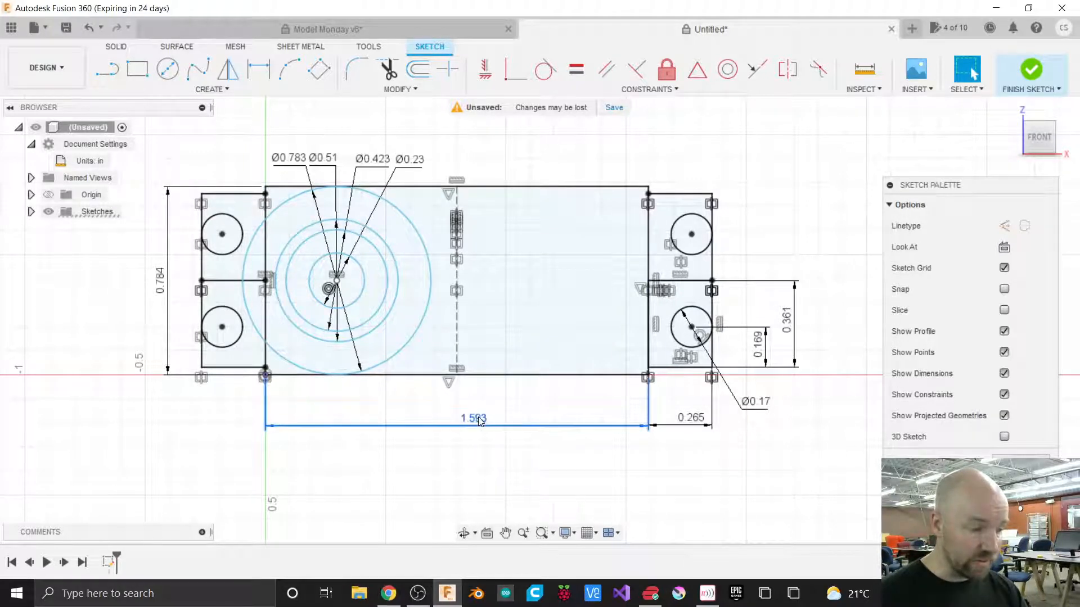
drag(477, 422, 477, 442)
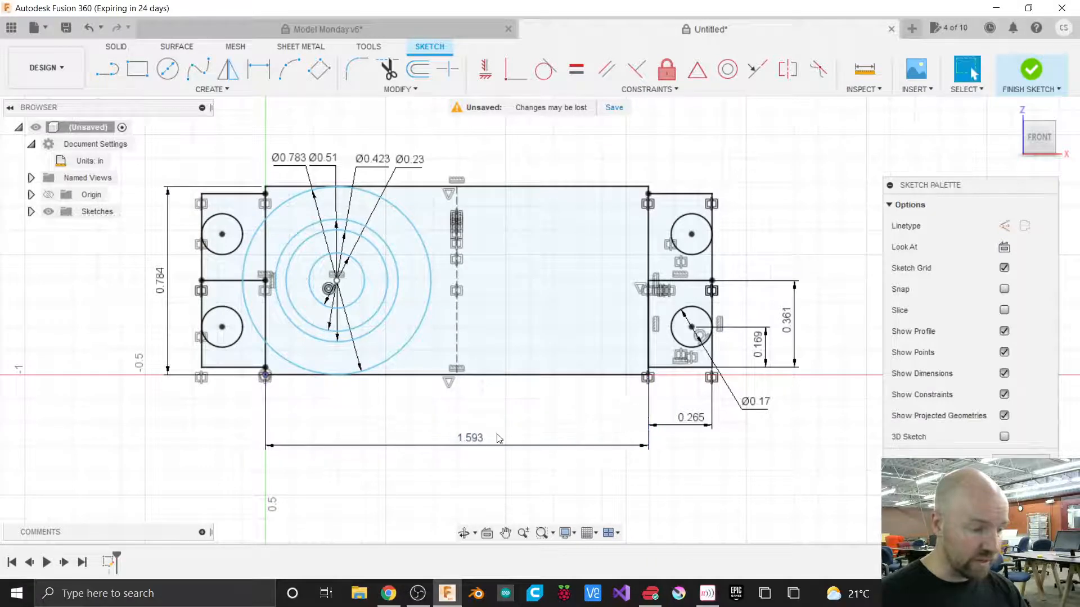
drag(688, 419, 691, 450)
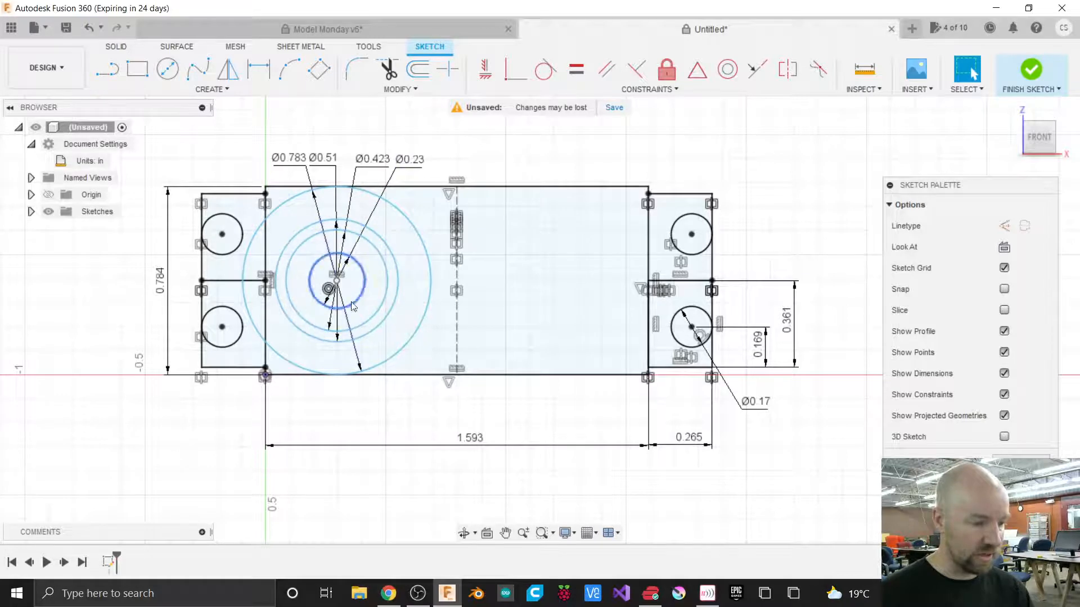
Apply a Tangent constraint between the 0.7825 in circle and the rectangle's left edge.
click(245, 262)
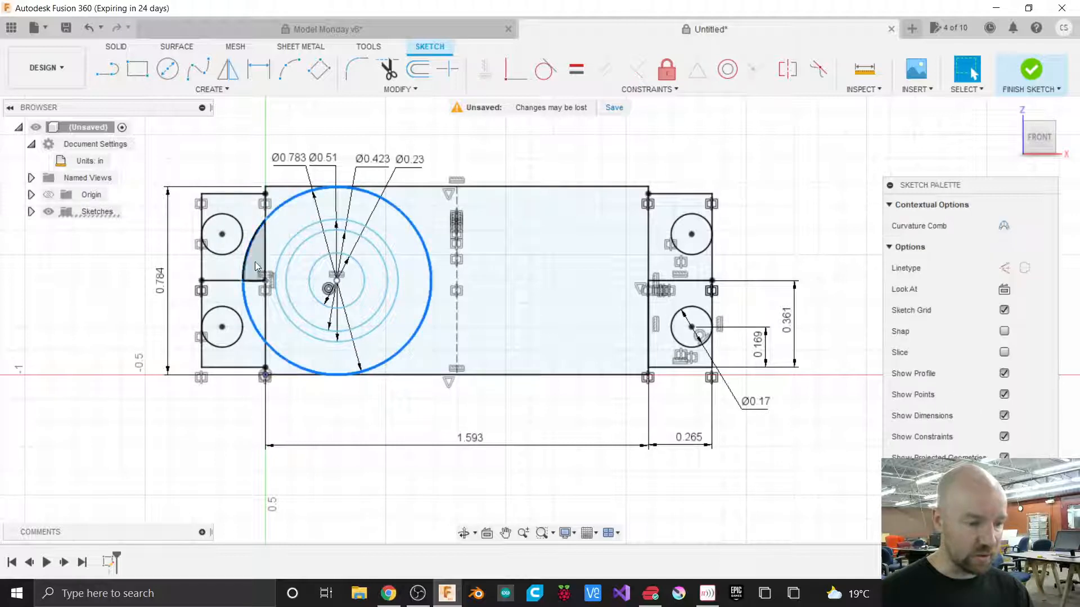
click(267, 263)
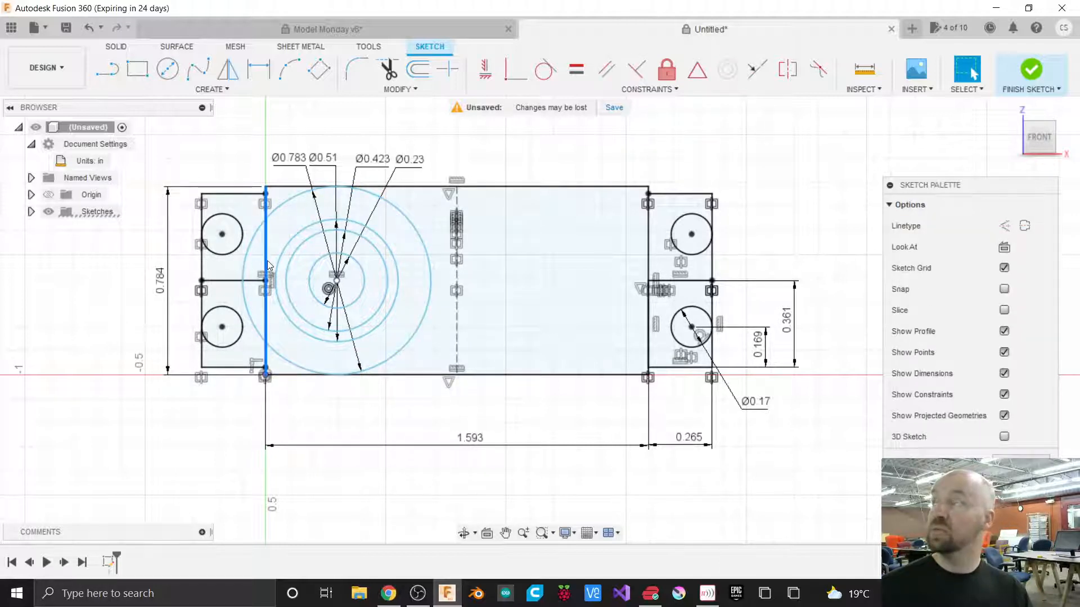
click(449, 135)
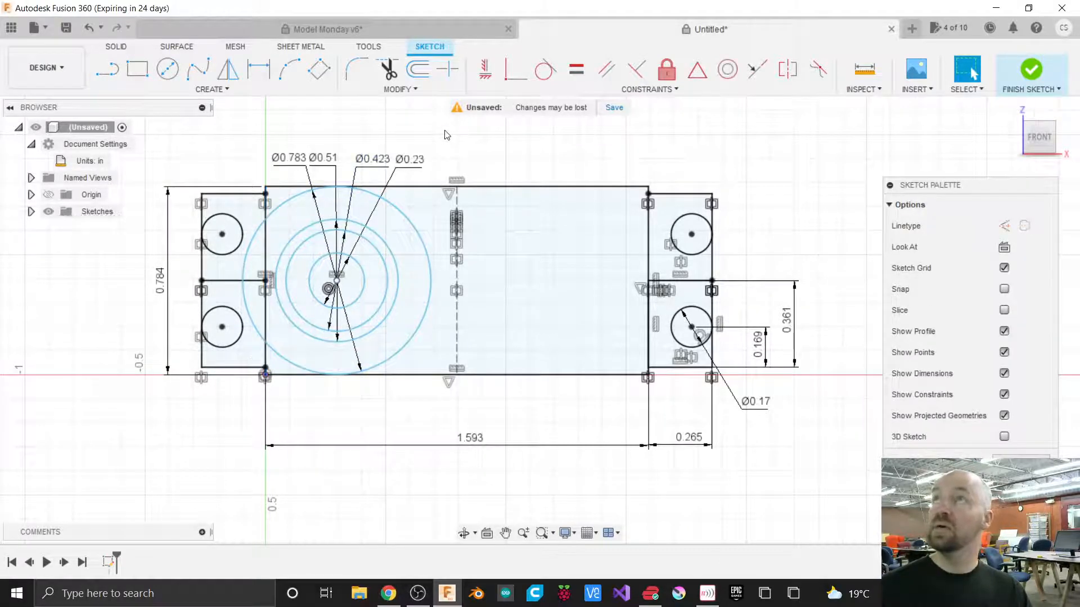
click(650, 90)
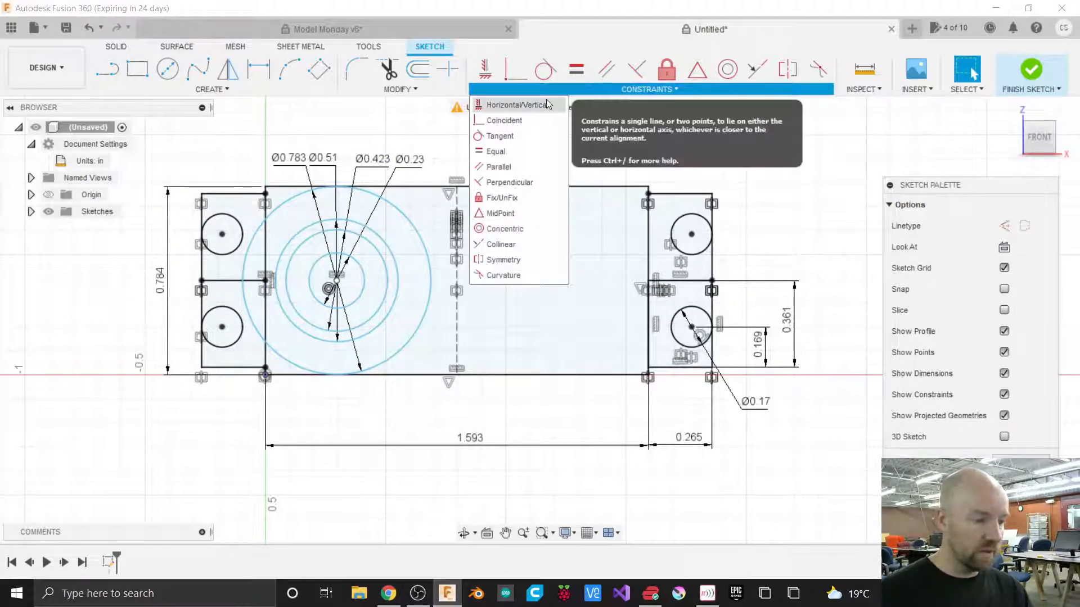
click(510, 138)
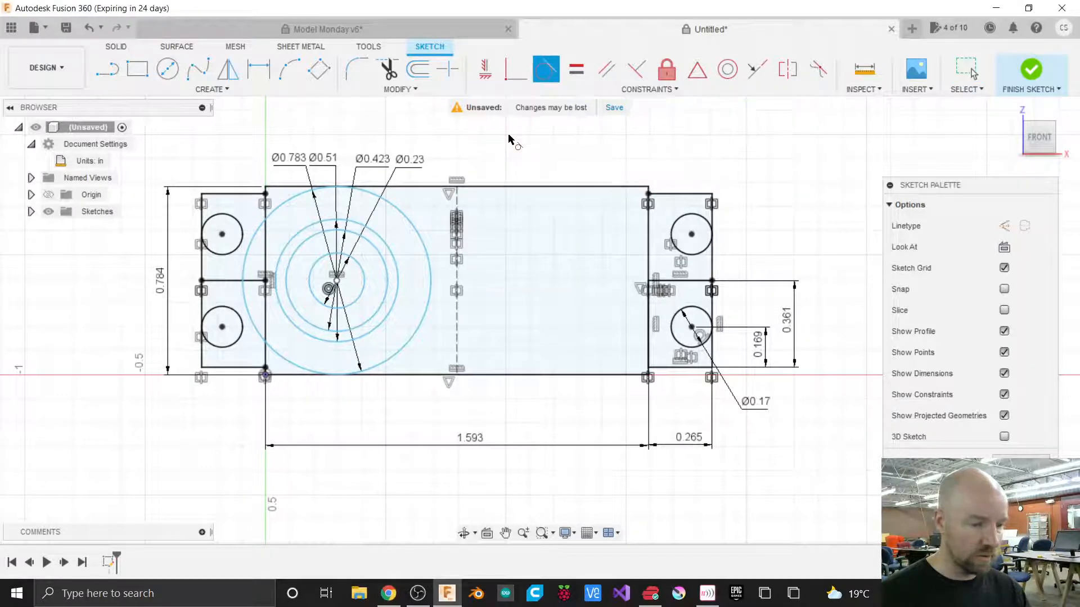
click(286, 206)
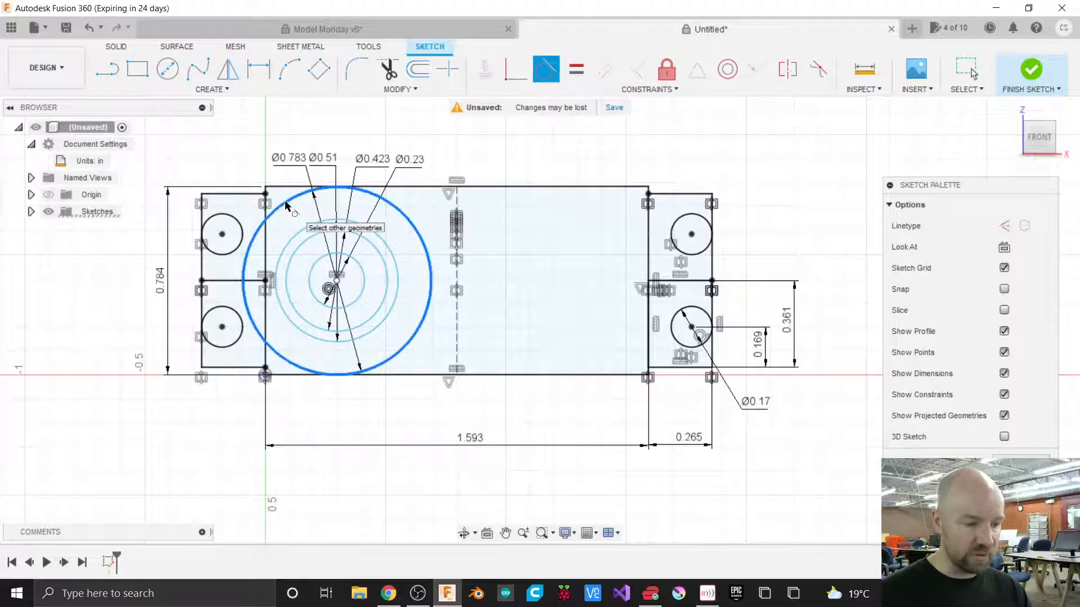
click(266, 251)
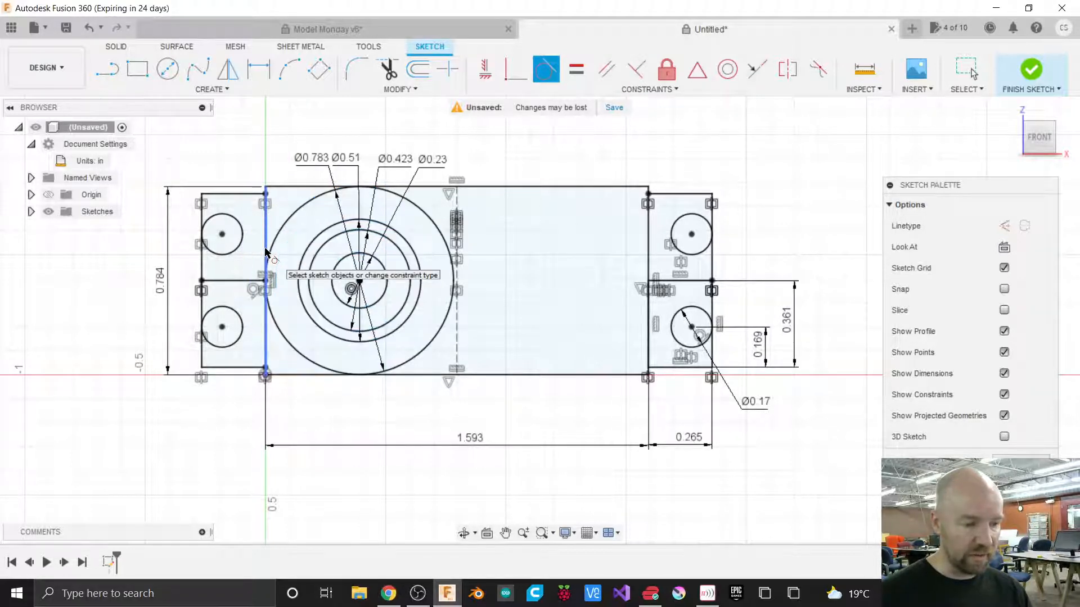
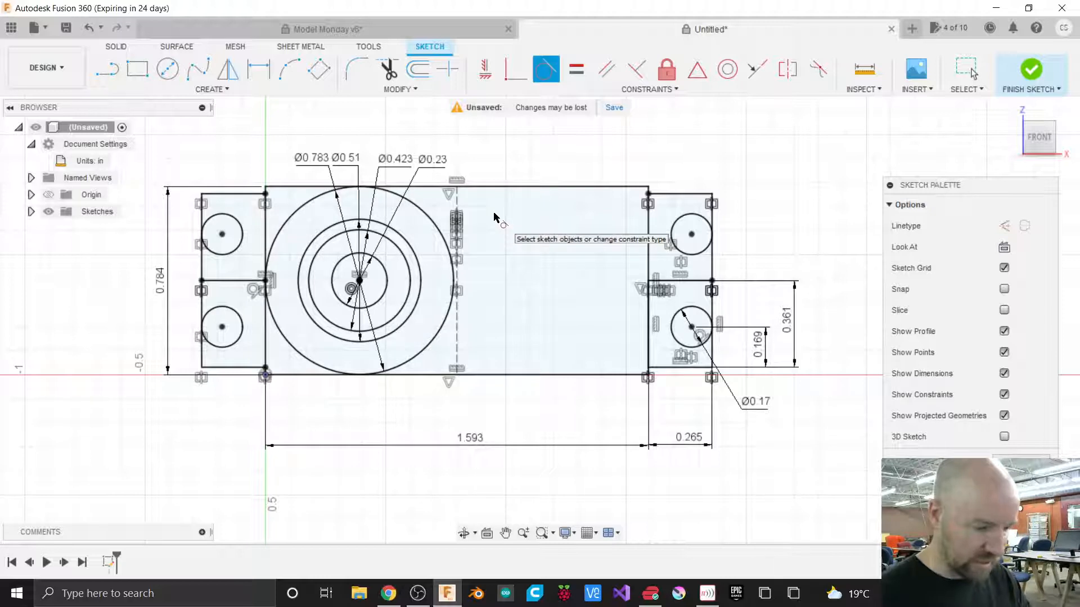
Draw a rectangle from the switch hole's center, 0.93 in wide and 0.7/2 in tall, and move its dimensions outside the rectangle.
key(r)
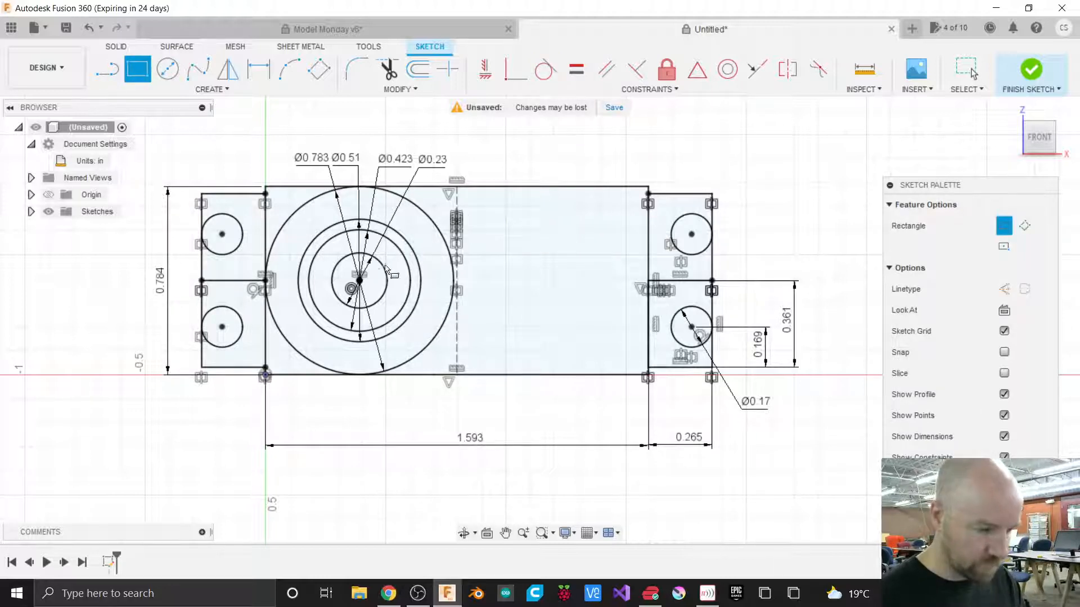
click(359, 280)
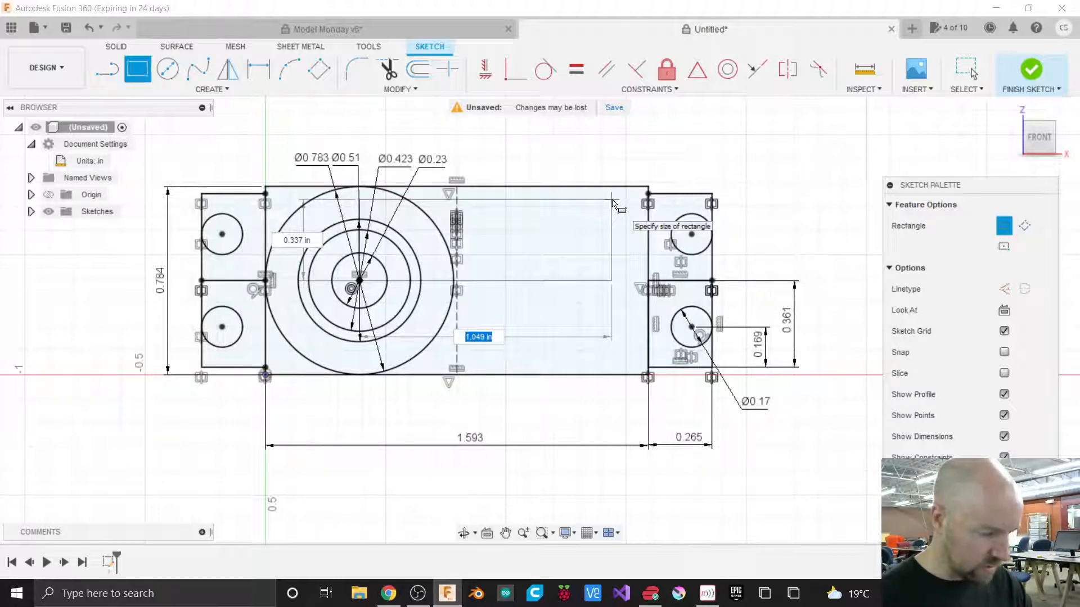
text(.96)
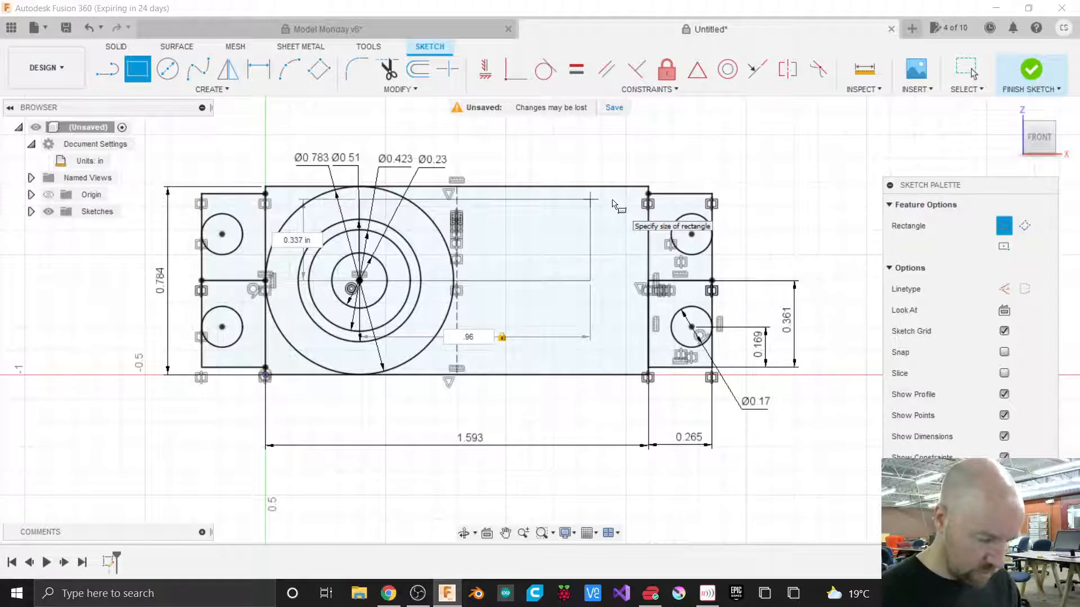
text(.7)
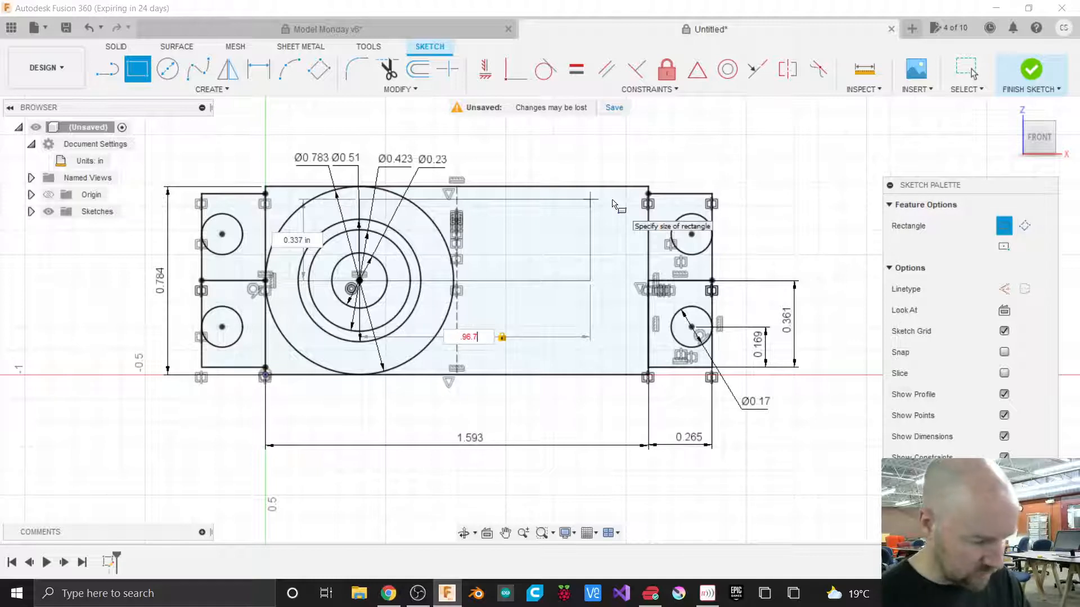
text(/2)
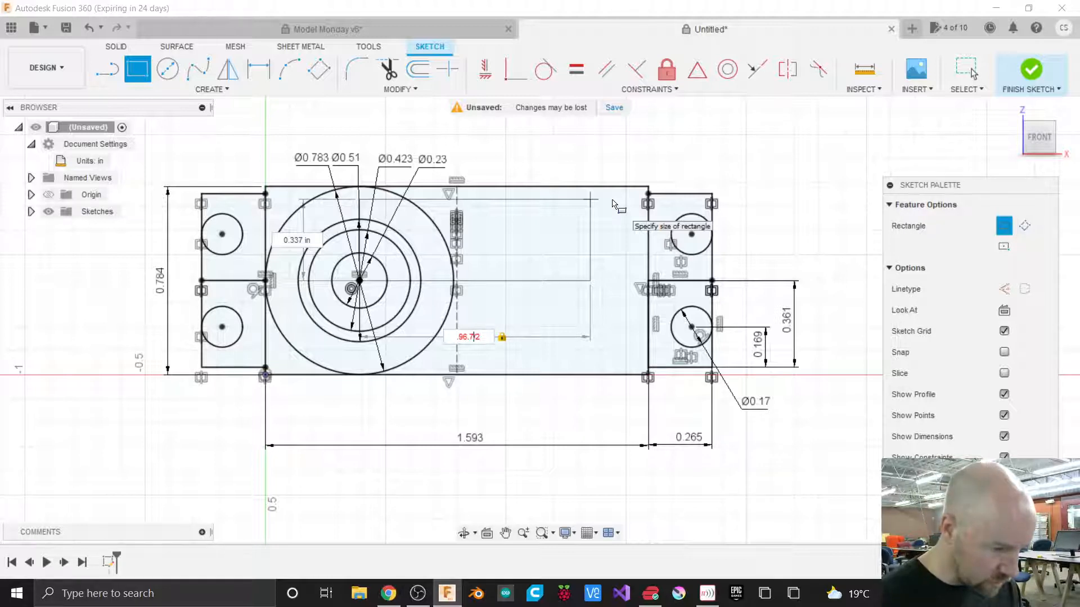
key(BackSpace)
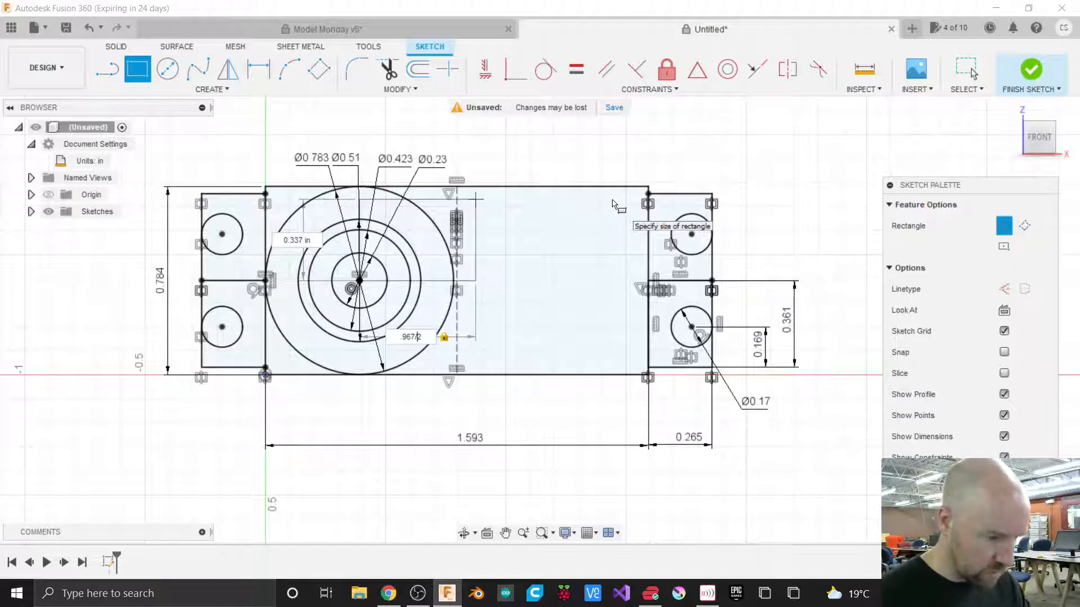
key(BackSpace)
key(BackSpace)
key(BackSpace)
key(BackSpace)
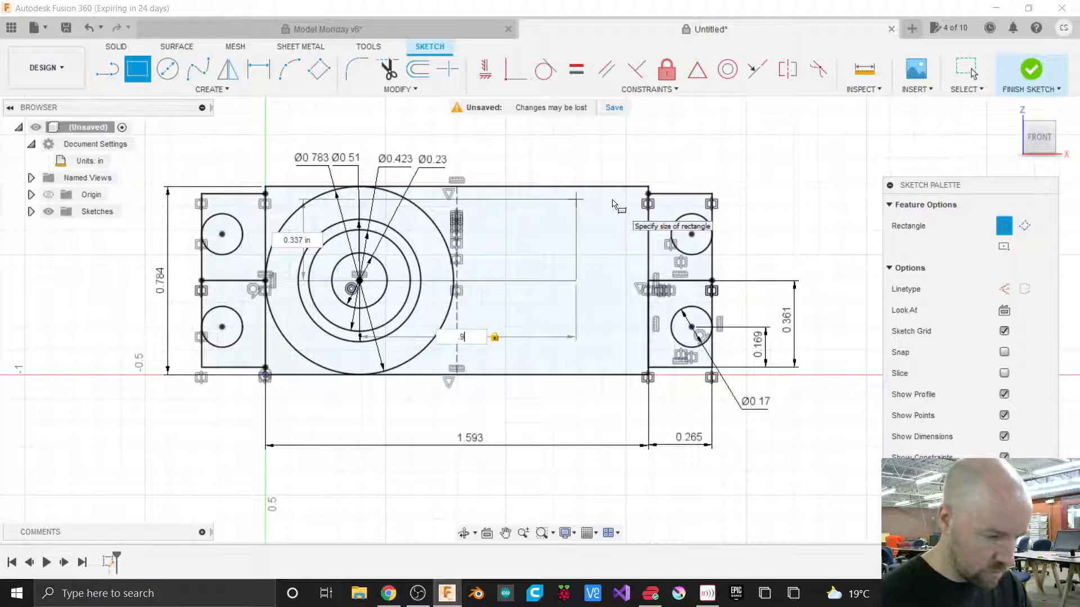
key(Tab)
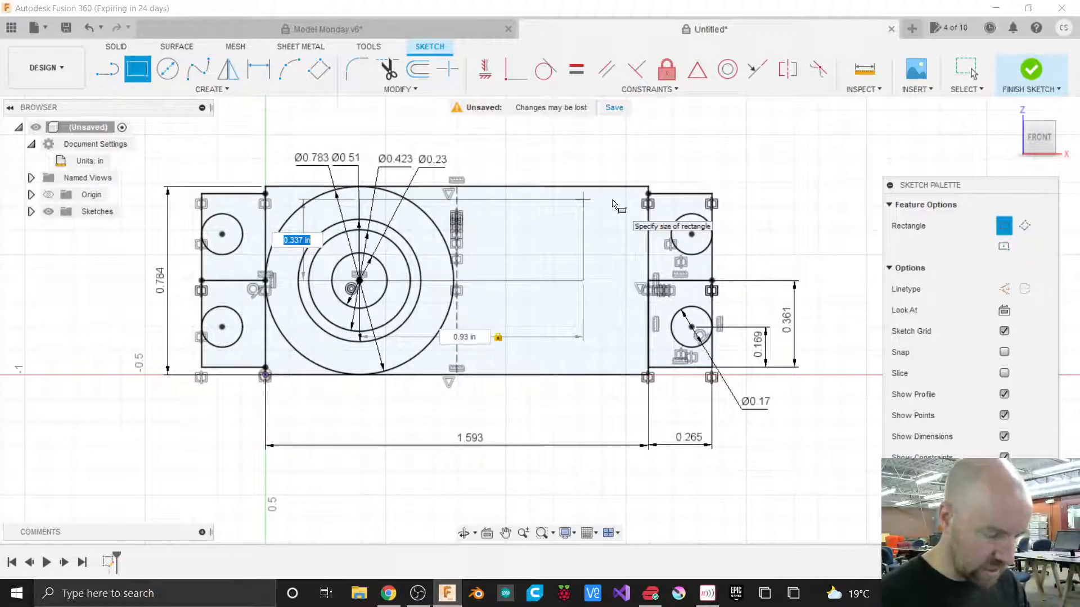
key(BackSpace)
text(.7)
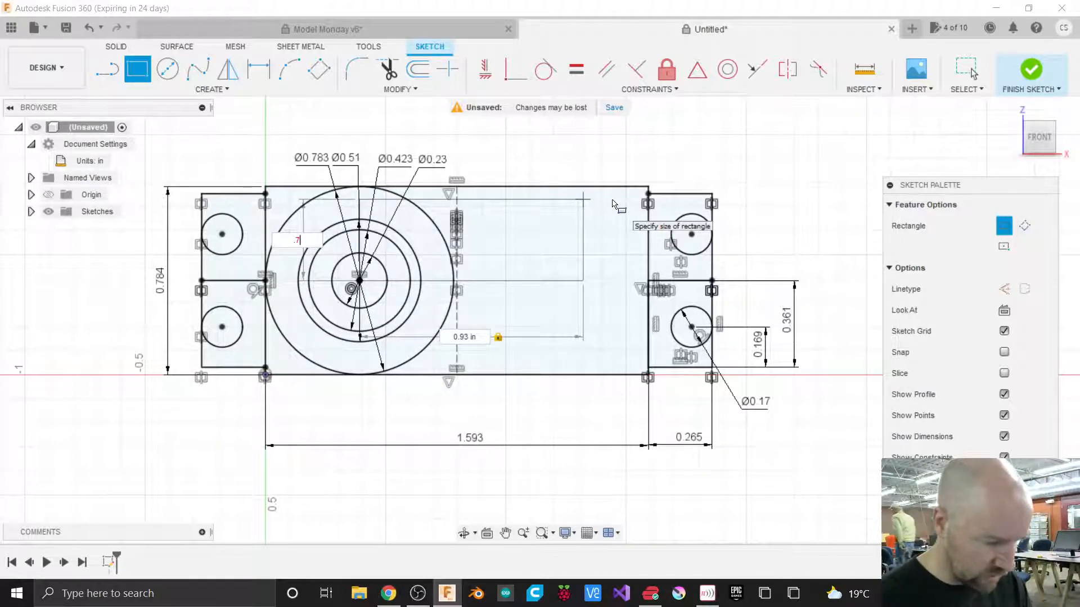
text(/2)
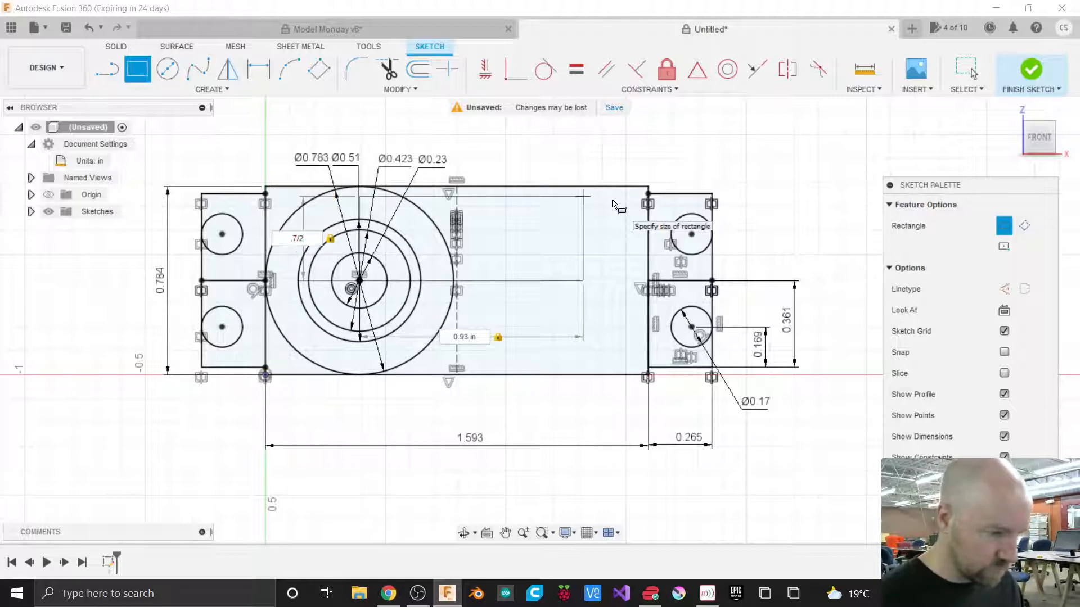
key(Return)
key(Escape)
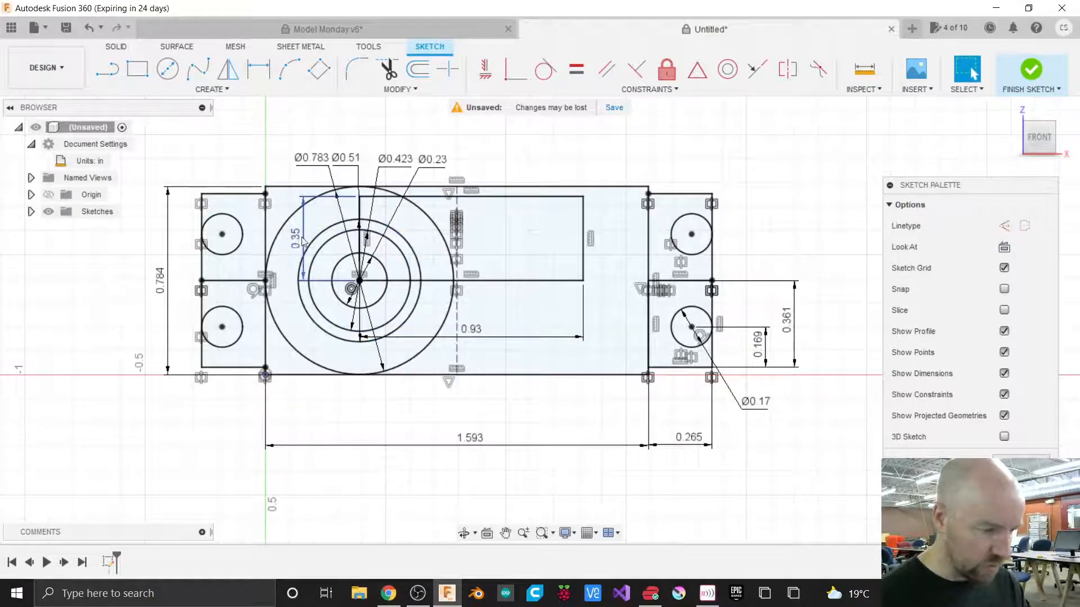
drag(300, 240, 619, 239)
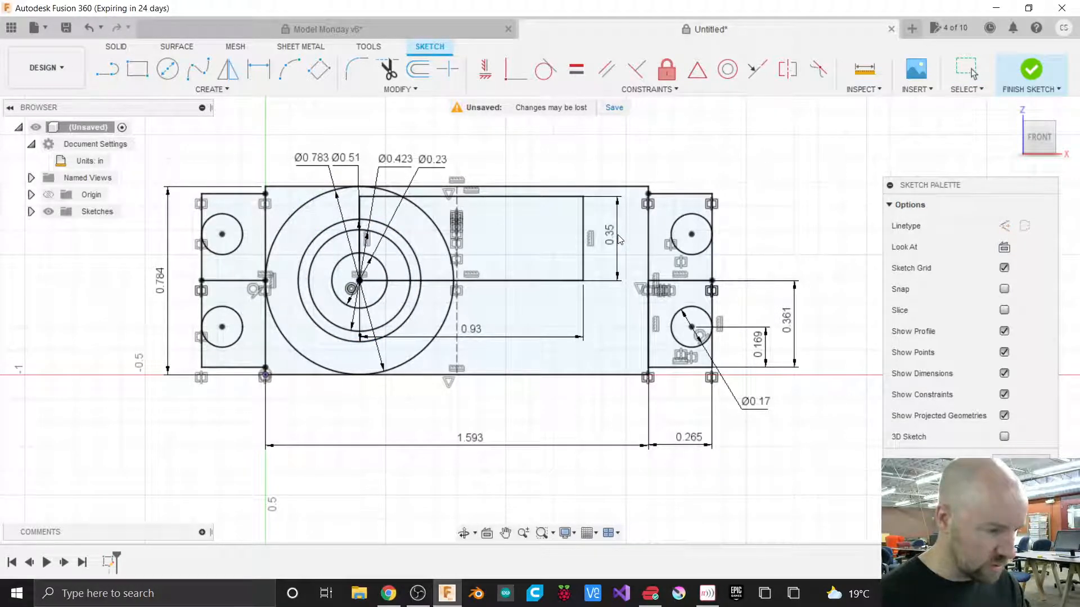
drag(476, 336, 474, 417)
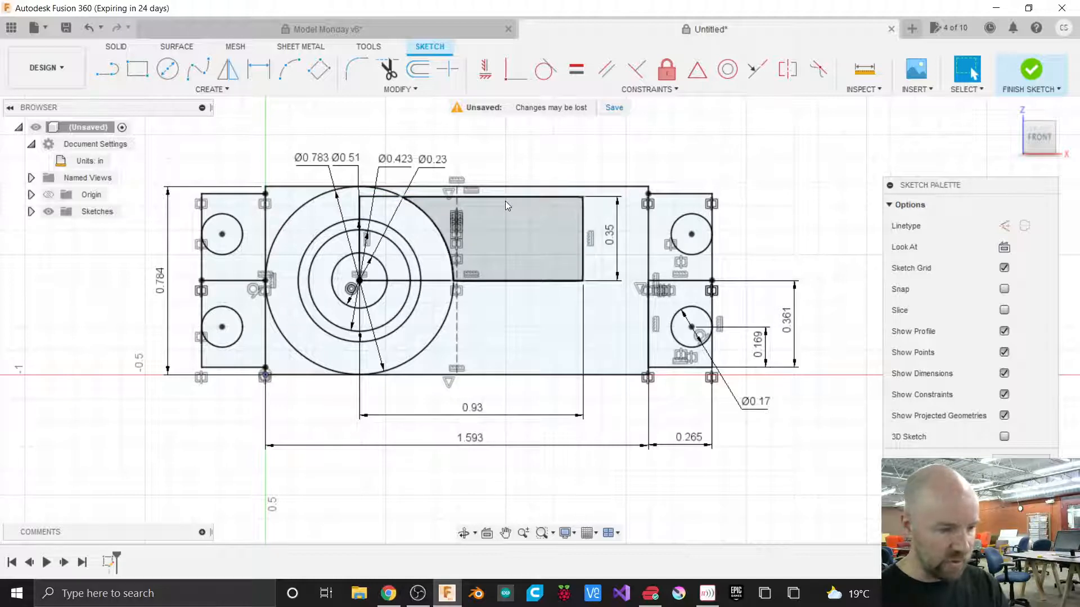
Mirror the rectangle's top and right edges about its bottom edge through the circle center.
click(228, 72)
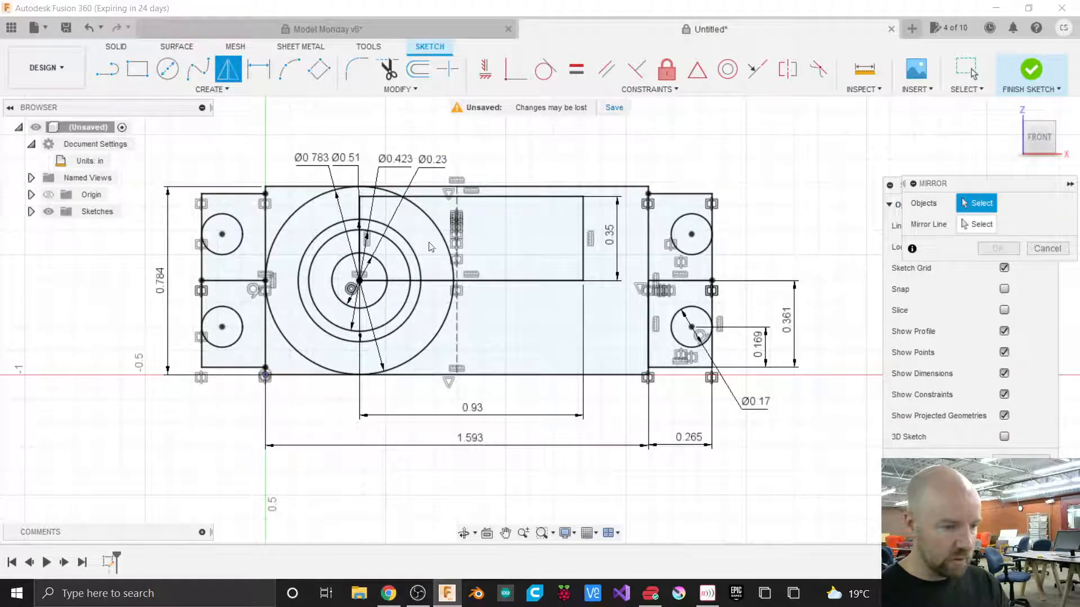
click(504, 197)
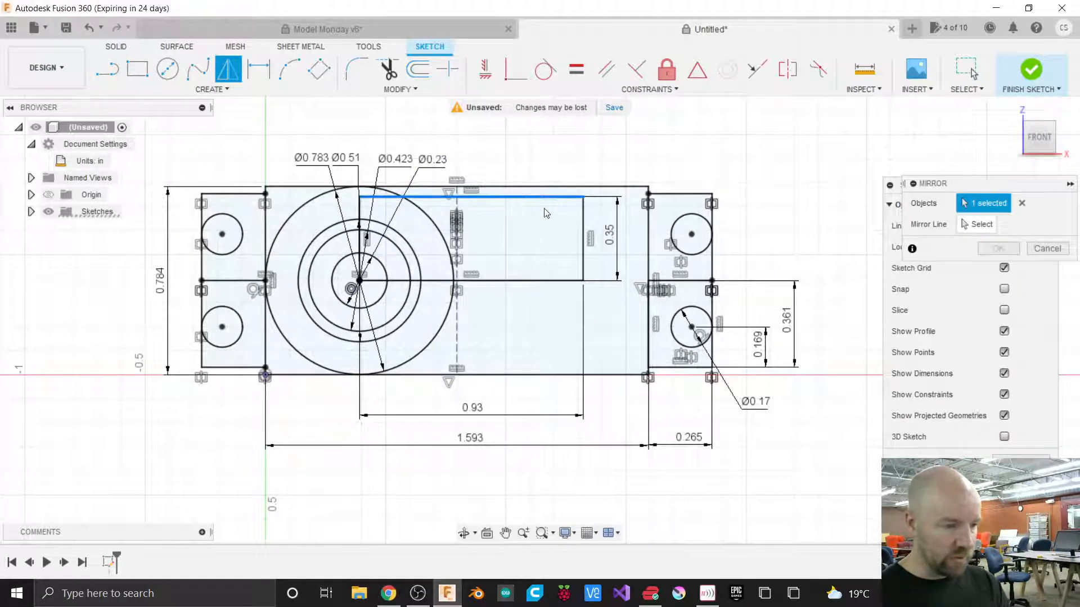
click(583, 218)
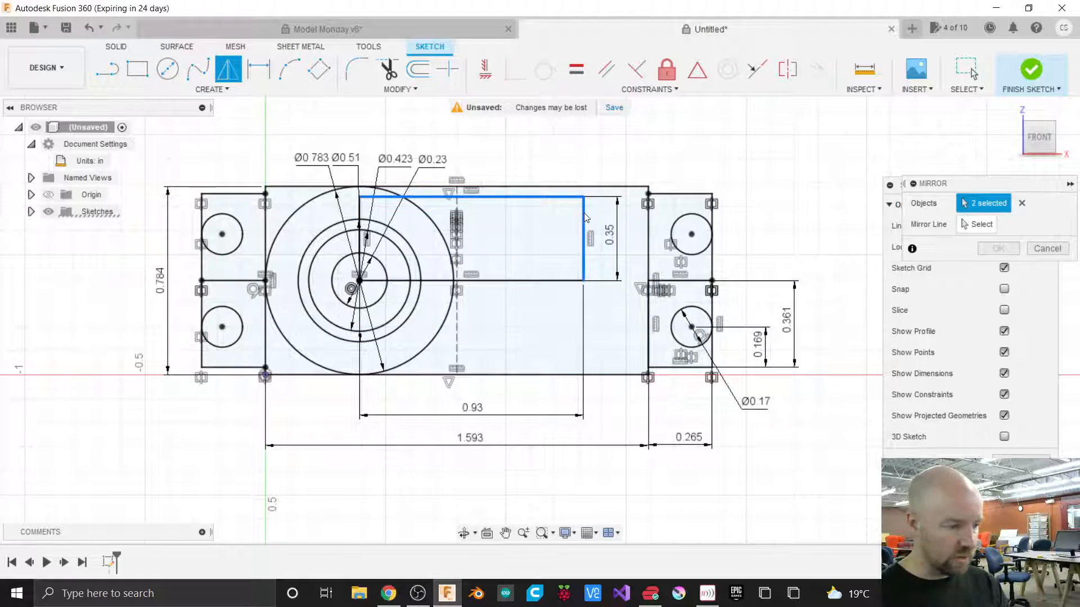
click(978, 224)
click(548, 282)
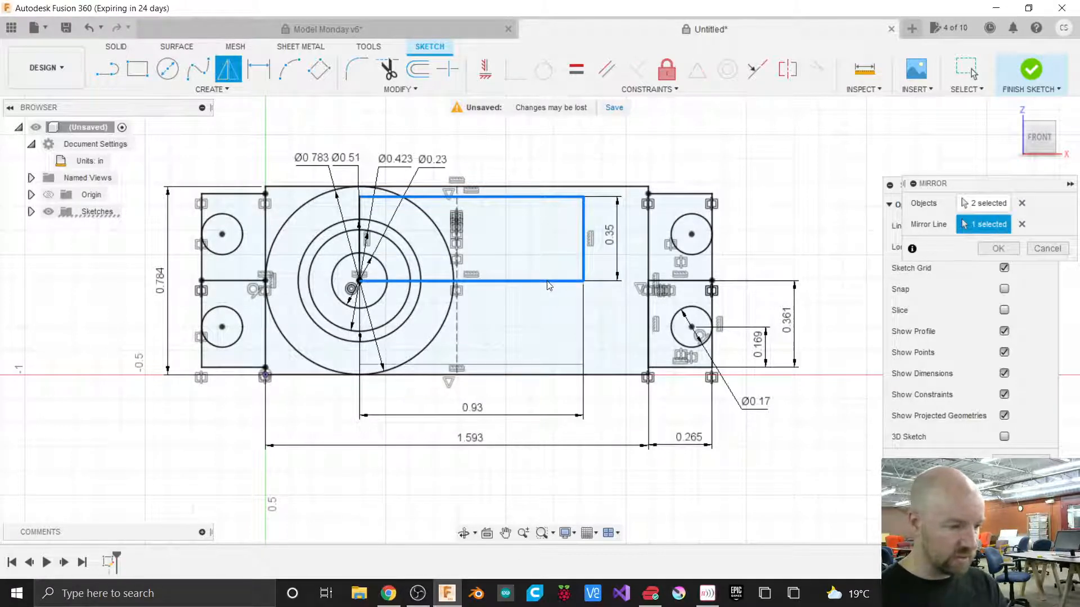
click(995, 249)
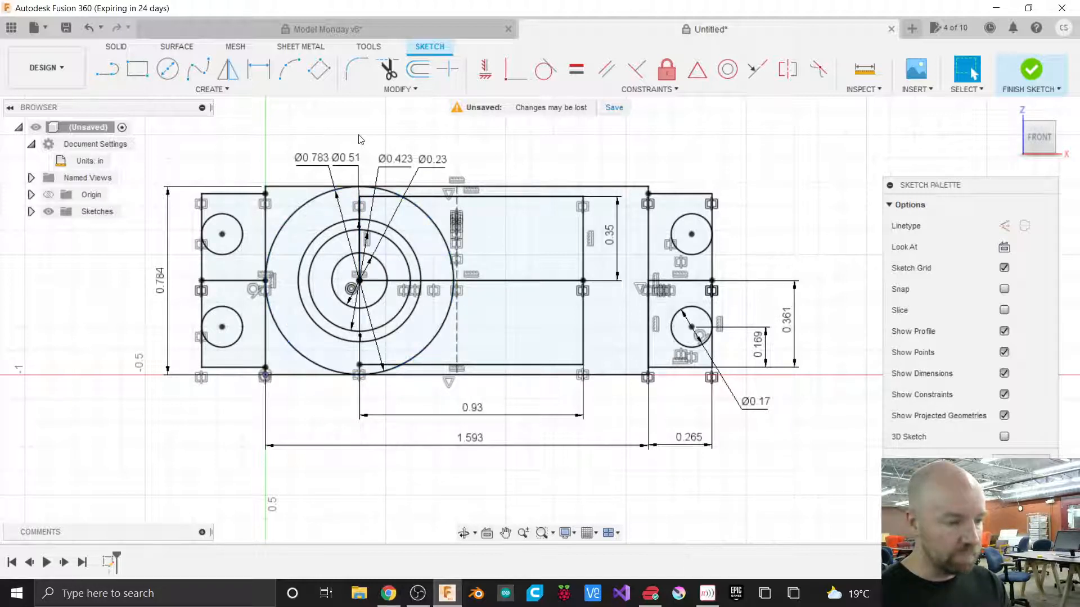
Trim the outer circle's right arcs inside the slot and the slot's top edge inside the circle.
click(404, 96)
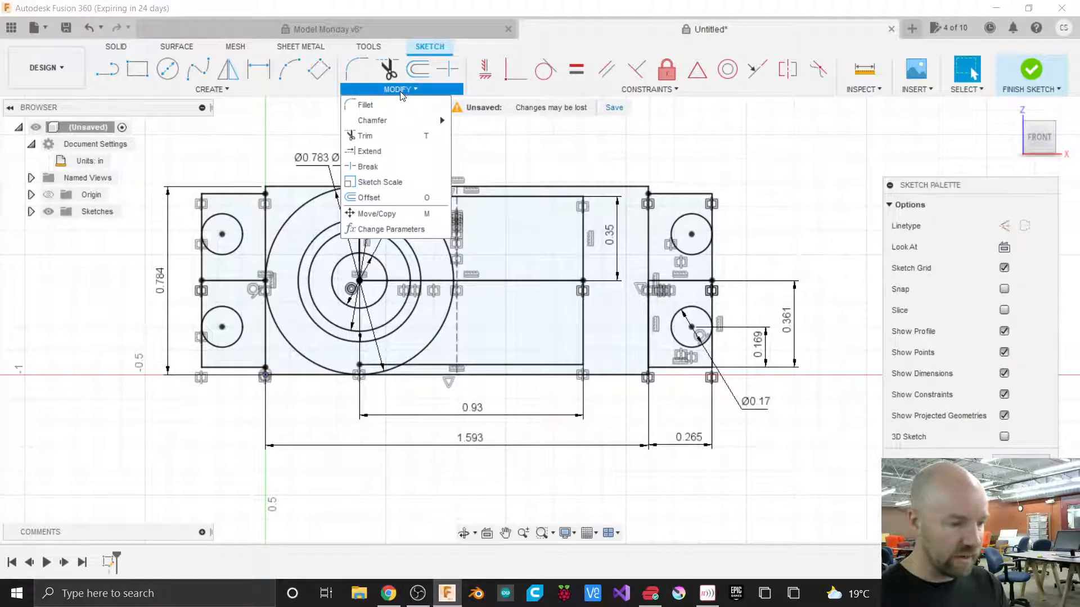
click(380, 137)
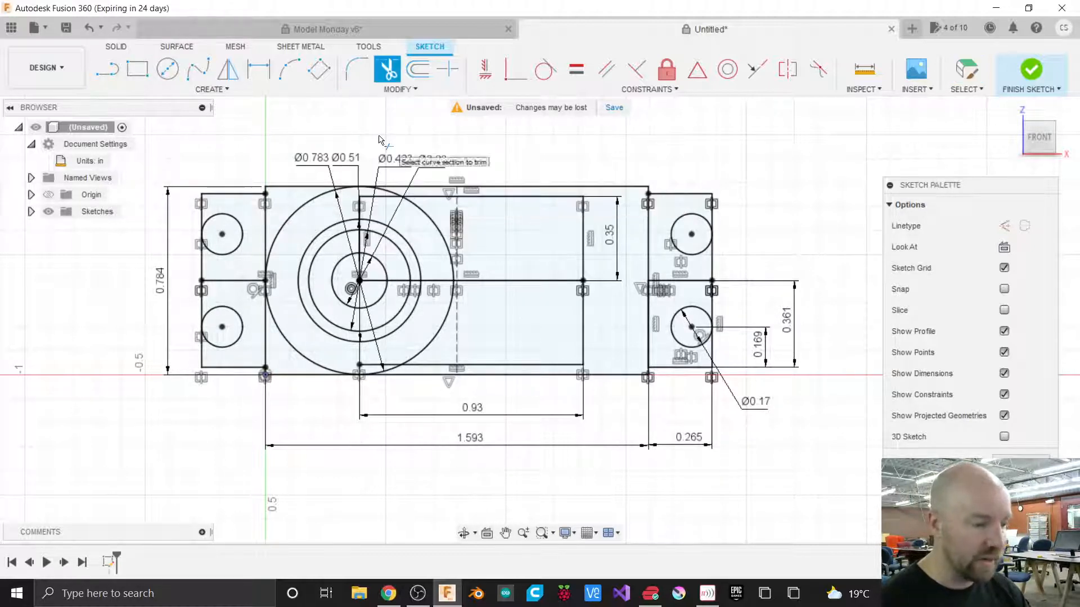
click(383, 200)
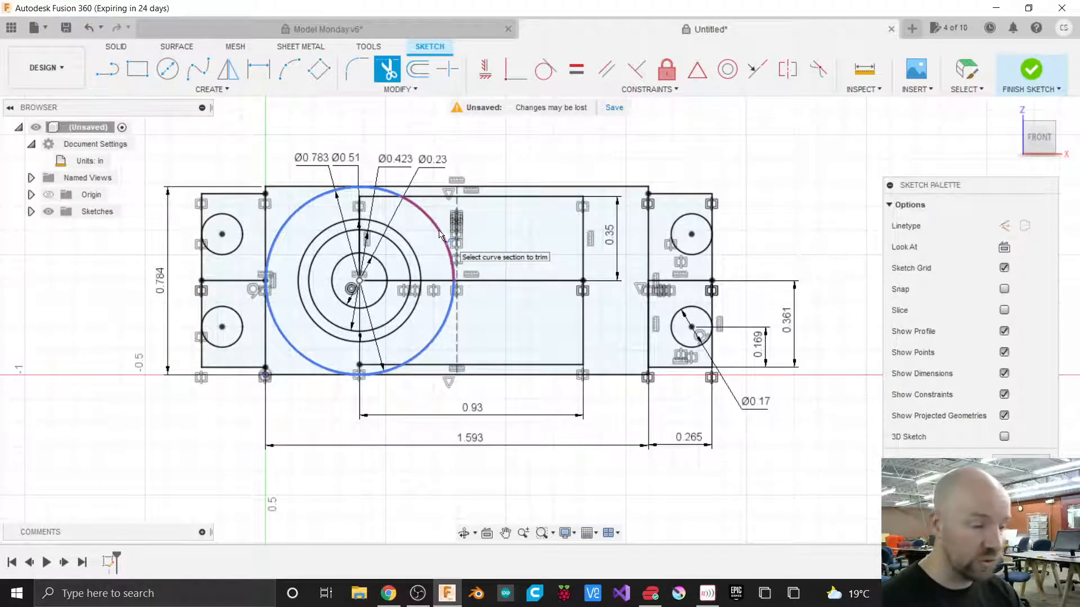
click(437, 232)
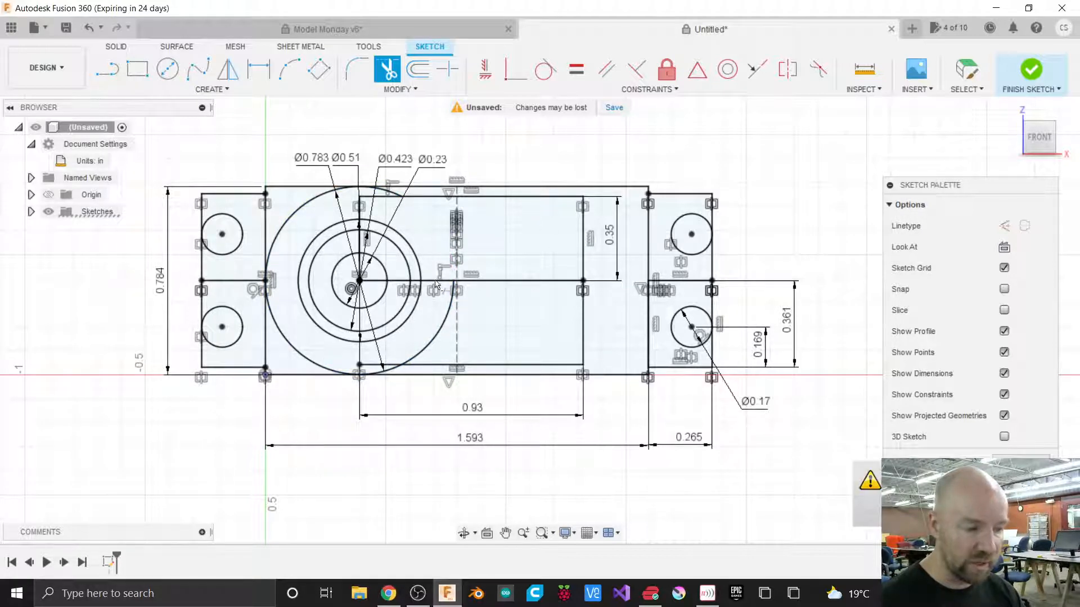
click(433, 338)
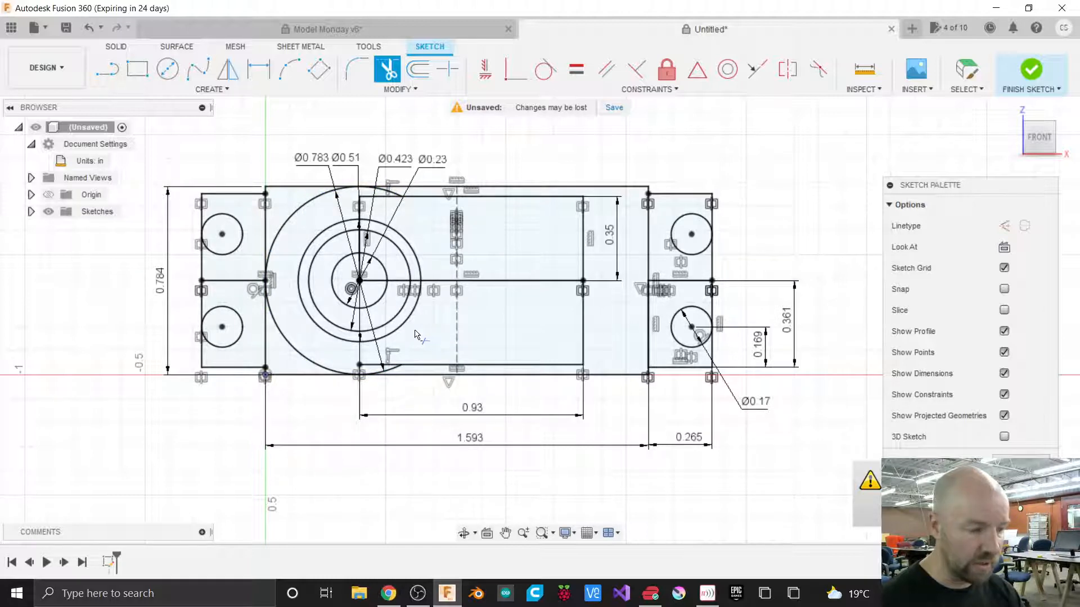
Trim away the horizontal center line segments running through the slot and the concentric circles.
click(513, 285)
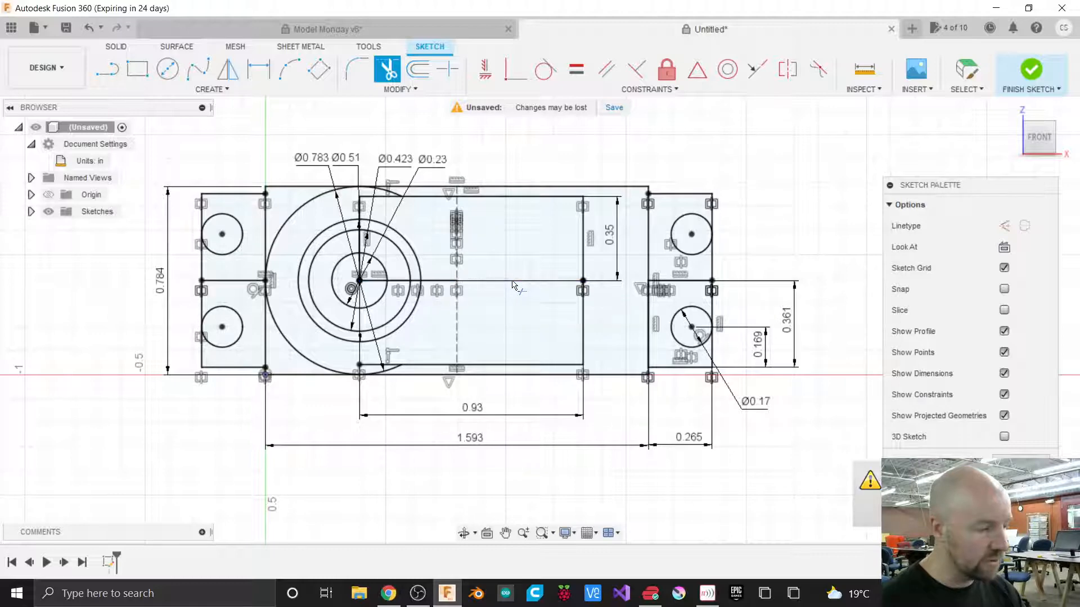
click(432, 285)
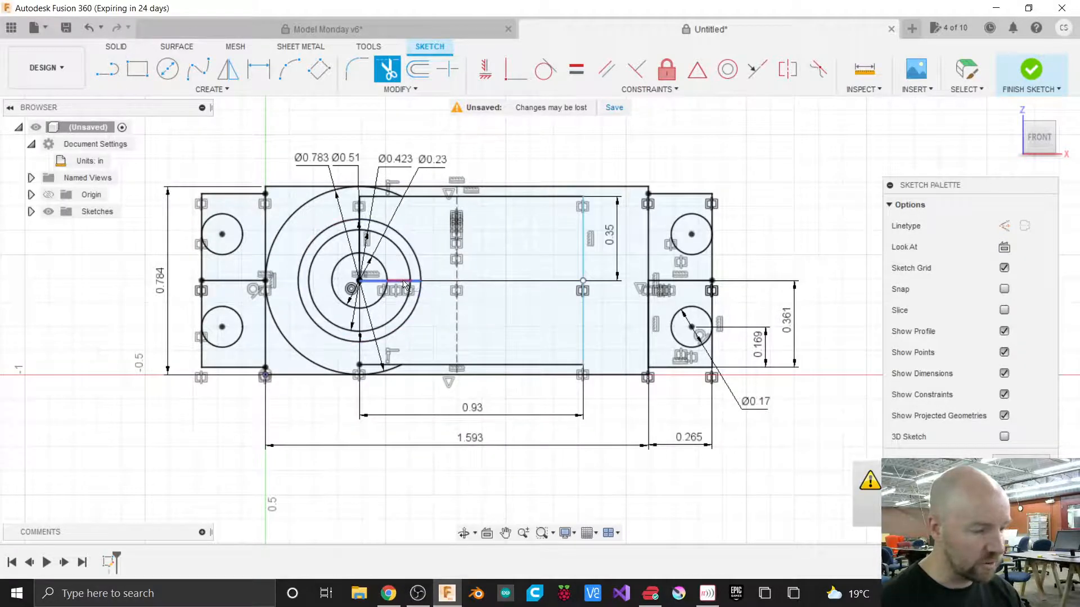
scroll(405, 285, up, 5)
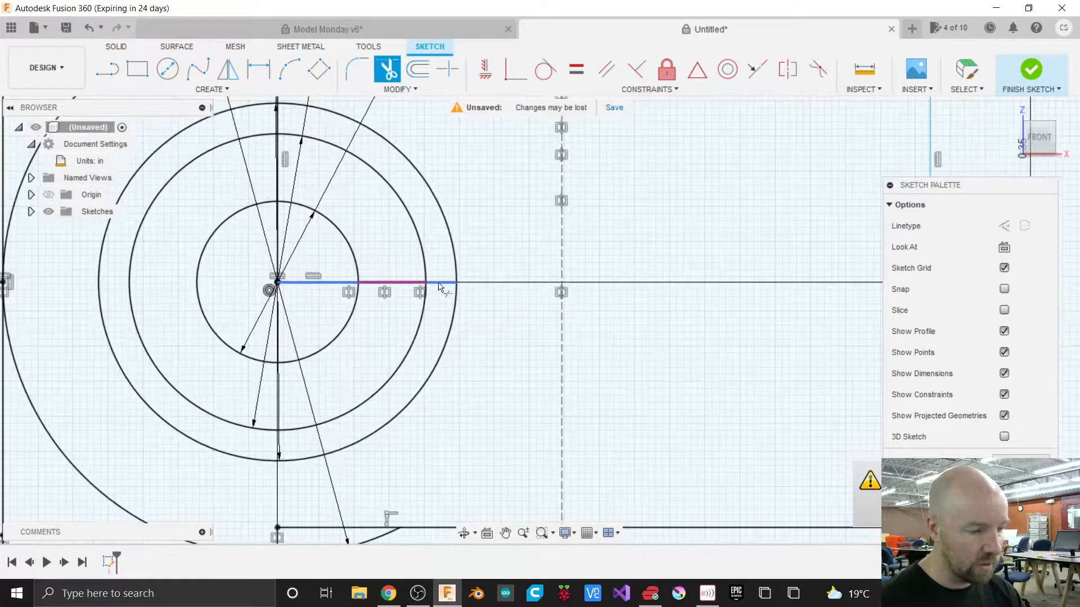
click(439, 285)
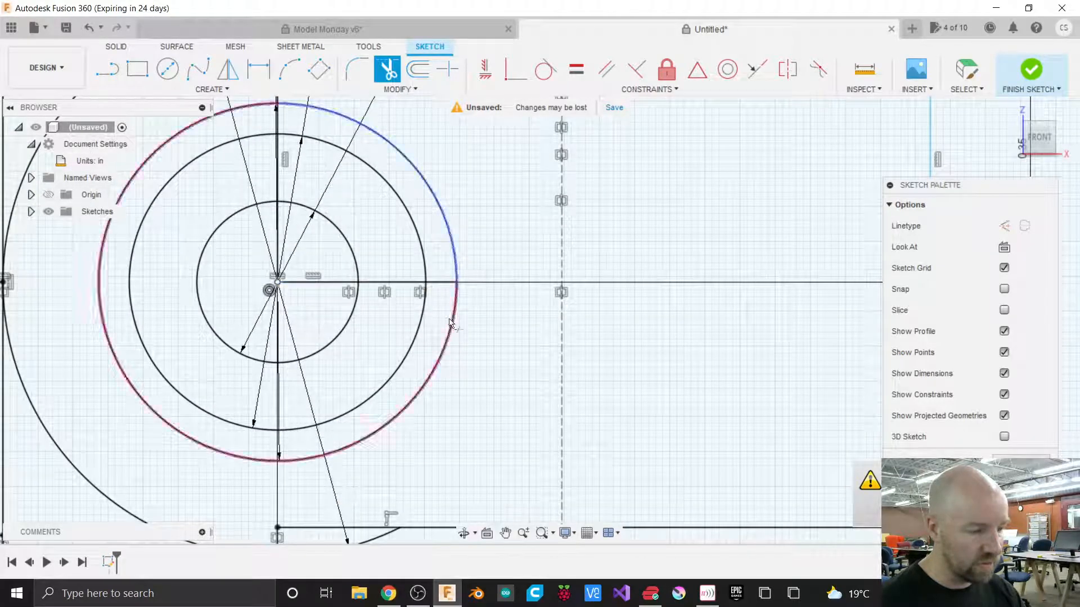
click(404, 285)
click(333, 285)
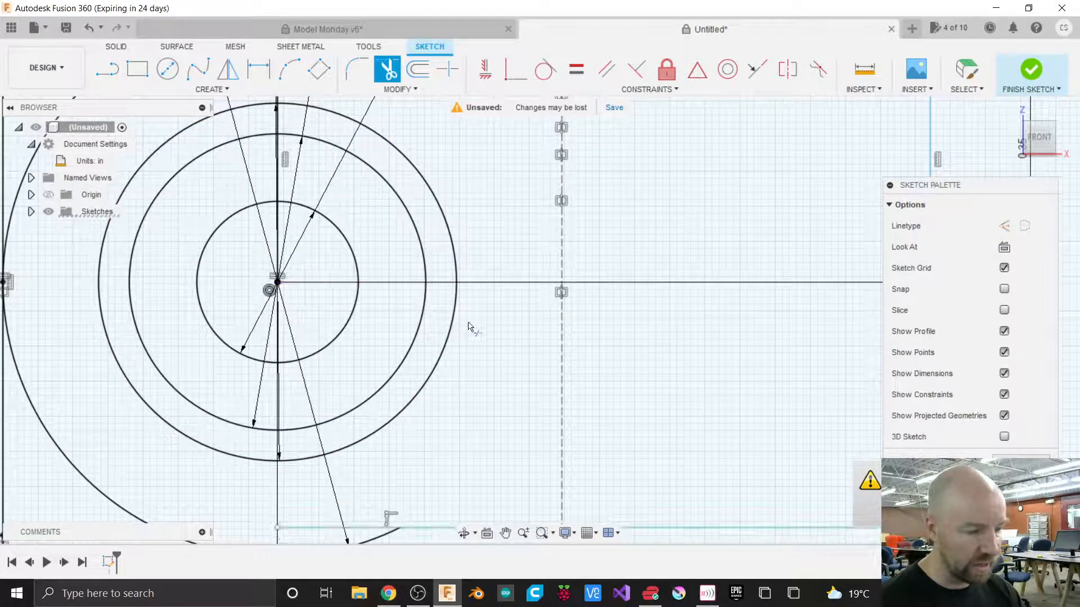
scroll(468, 326, down, 3)
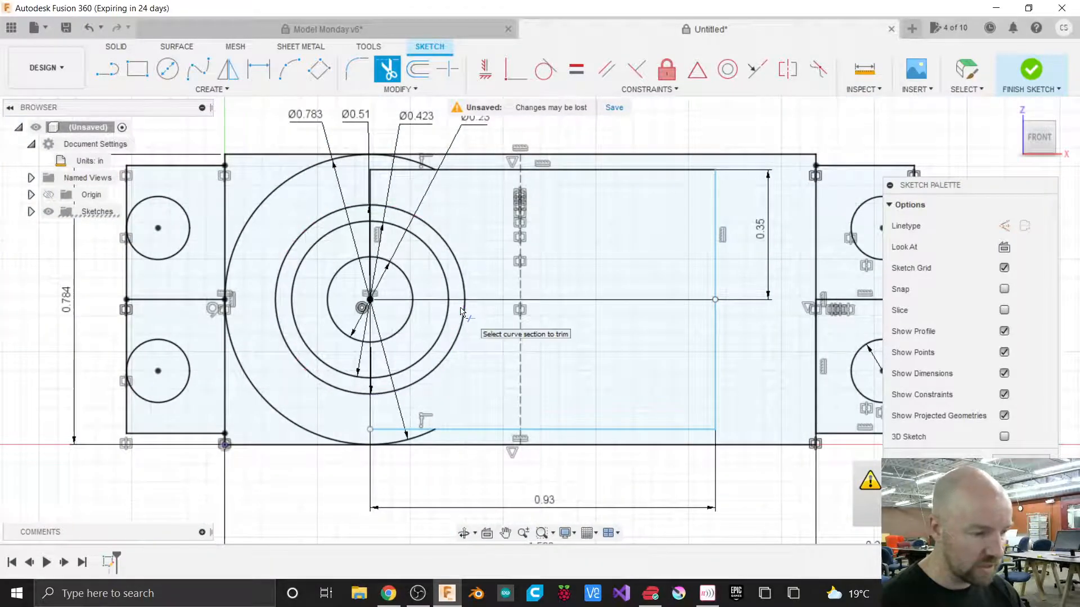
Trim the slot's bottom edge inside the circle, the vertical line segments above the center, and the leftover top segment.
click(392, 431)
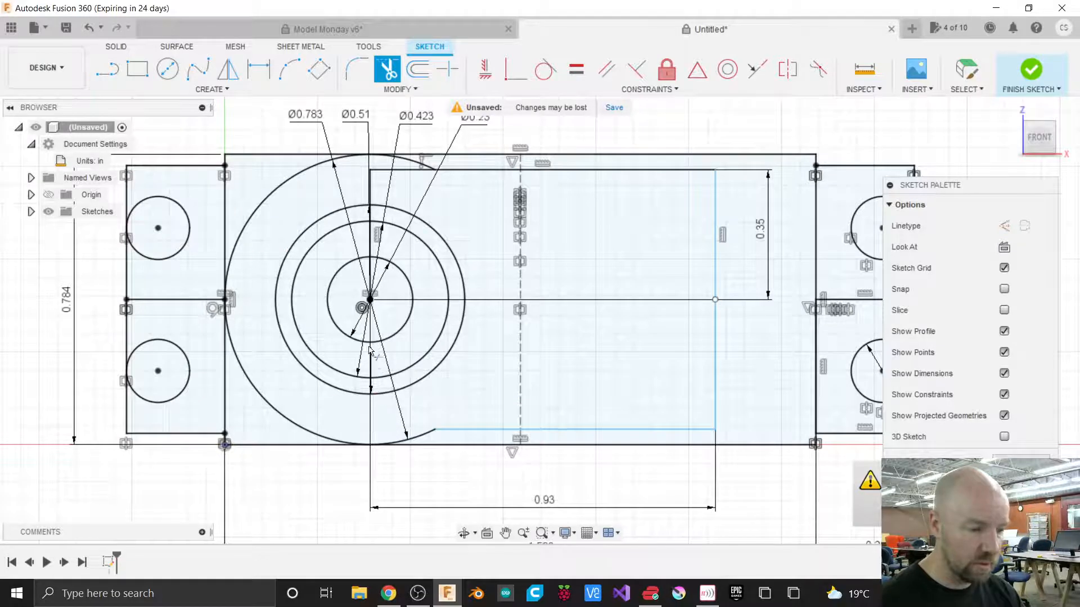
click(370, 195)
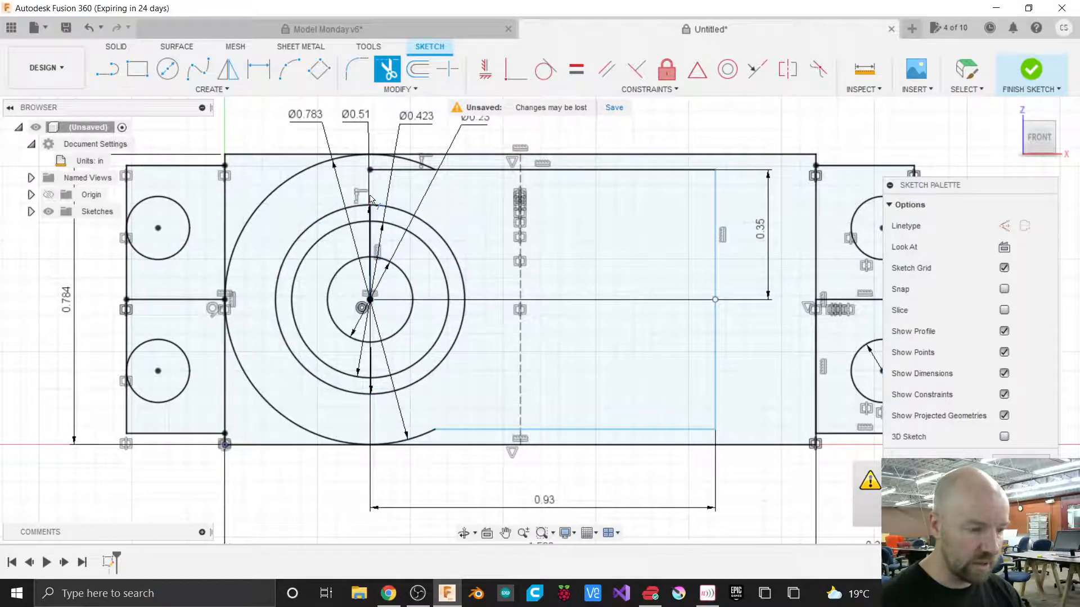
click(368, 235)
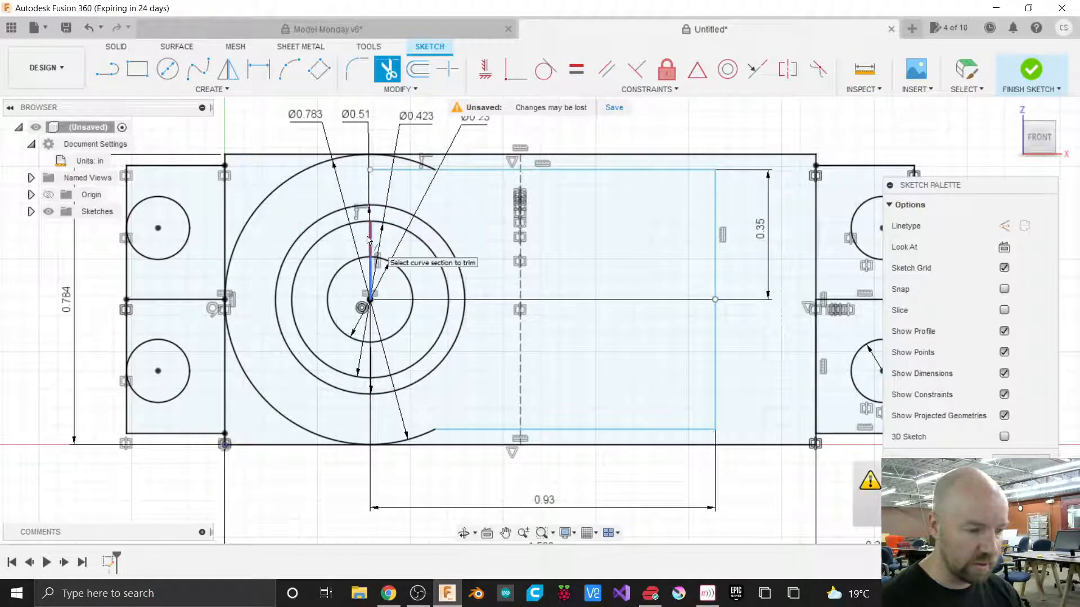
click(370, 268)
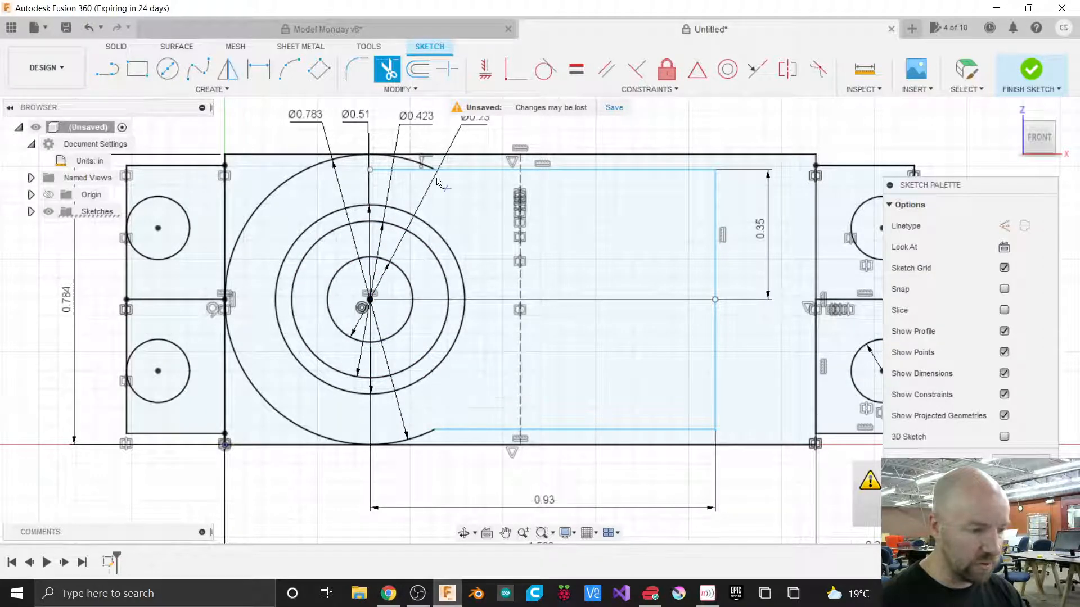
click(407, 171)
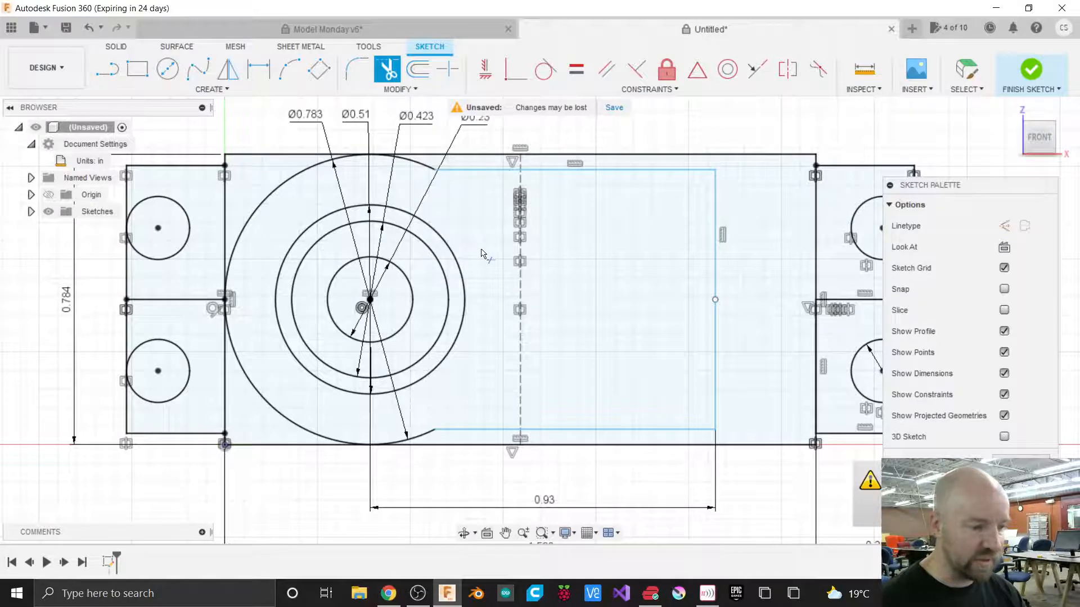
key(Escape)
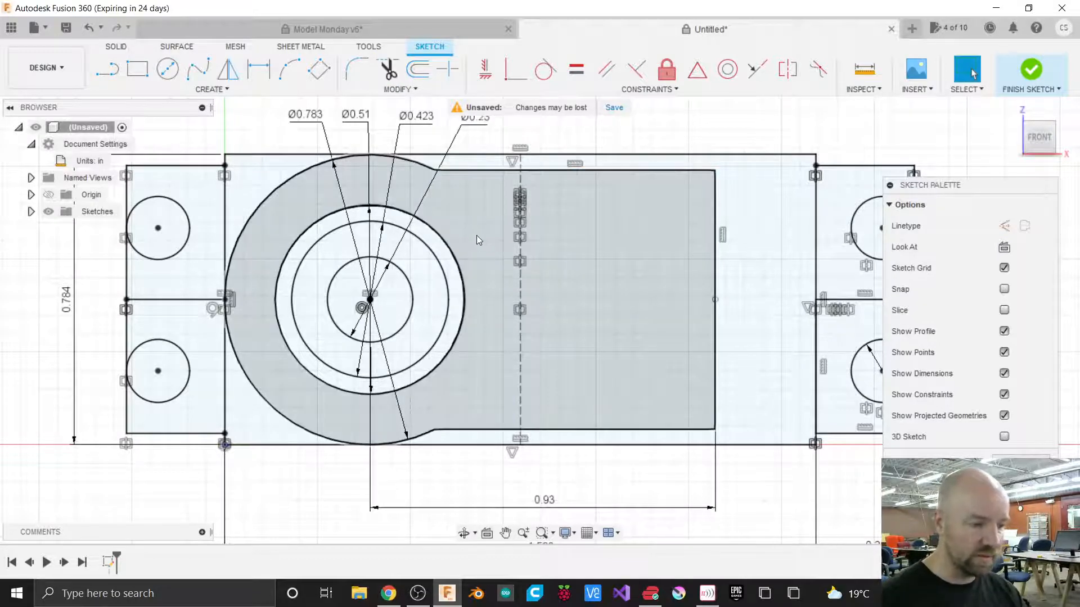
Inspect the sketch's closed profiles around the circle and slot, then finish the sketch.
click(494, 222)
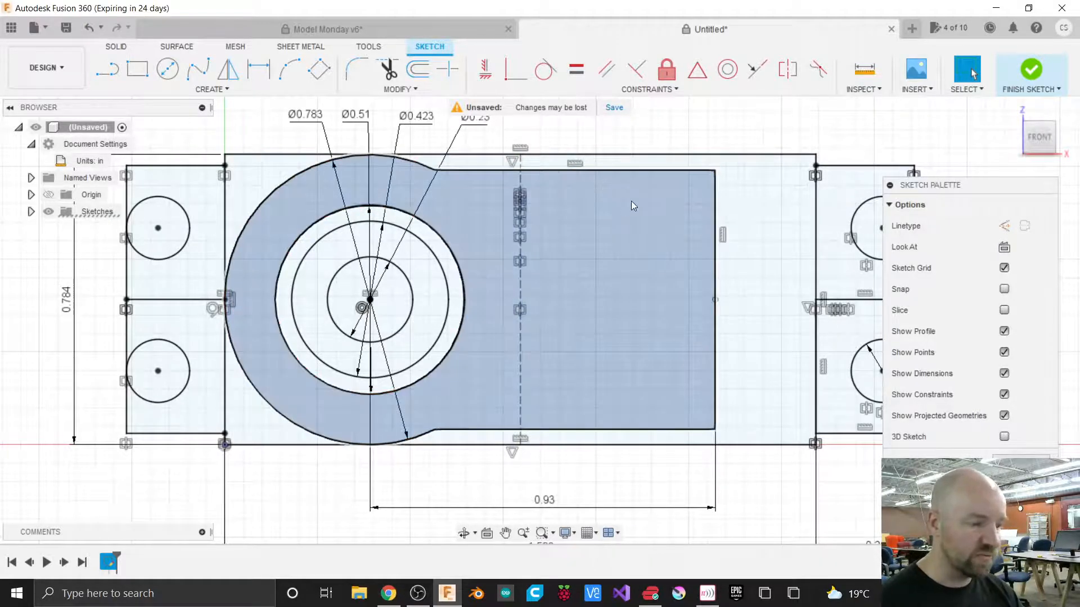
click(655, 136)
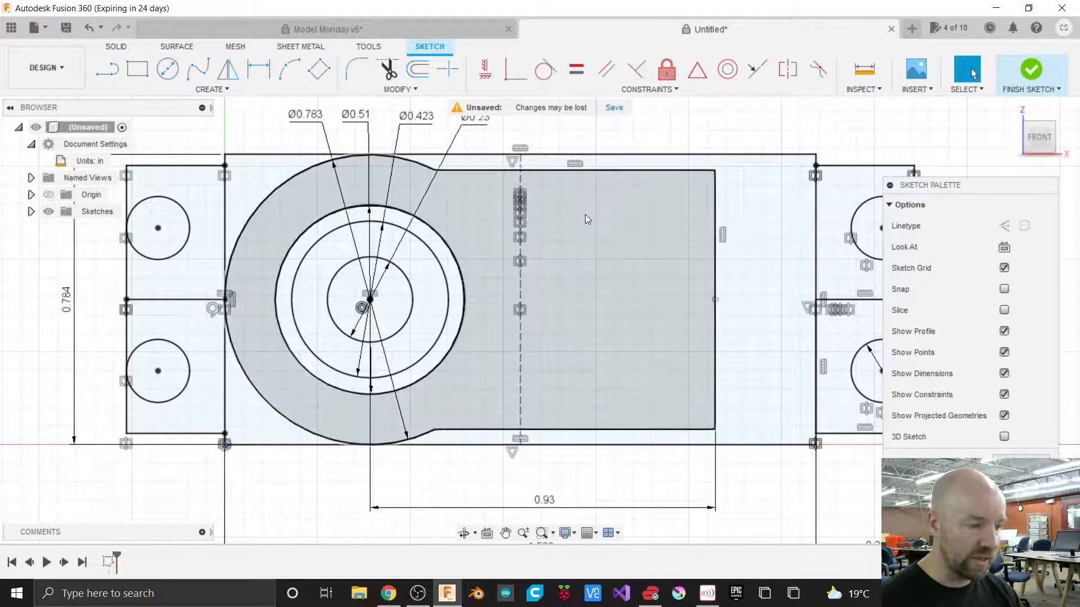
click(552, 220)
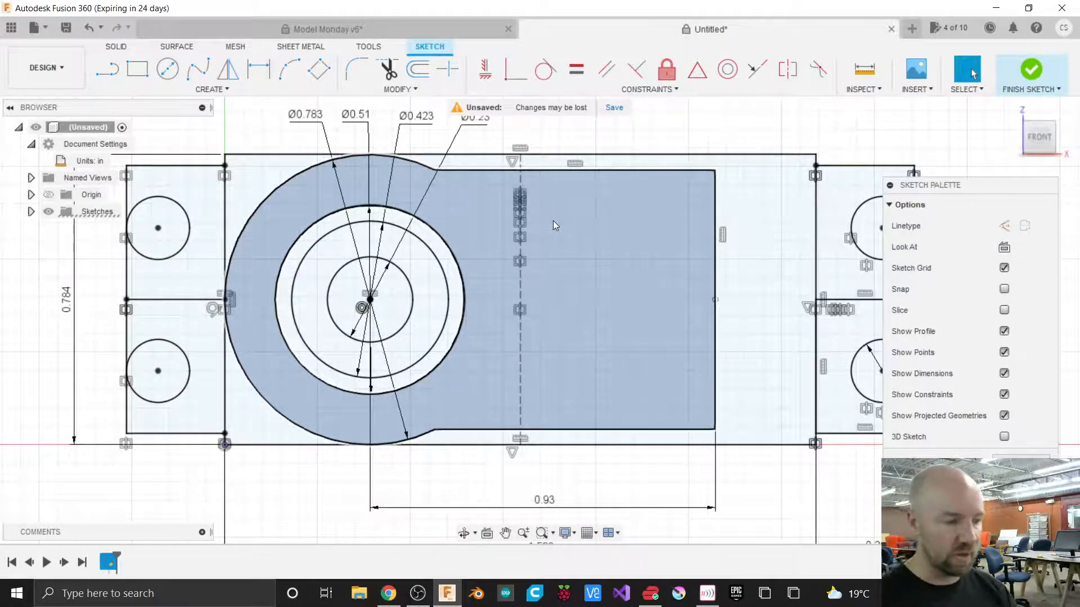
scroll(492, 223, down, 2)
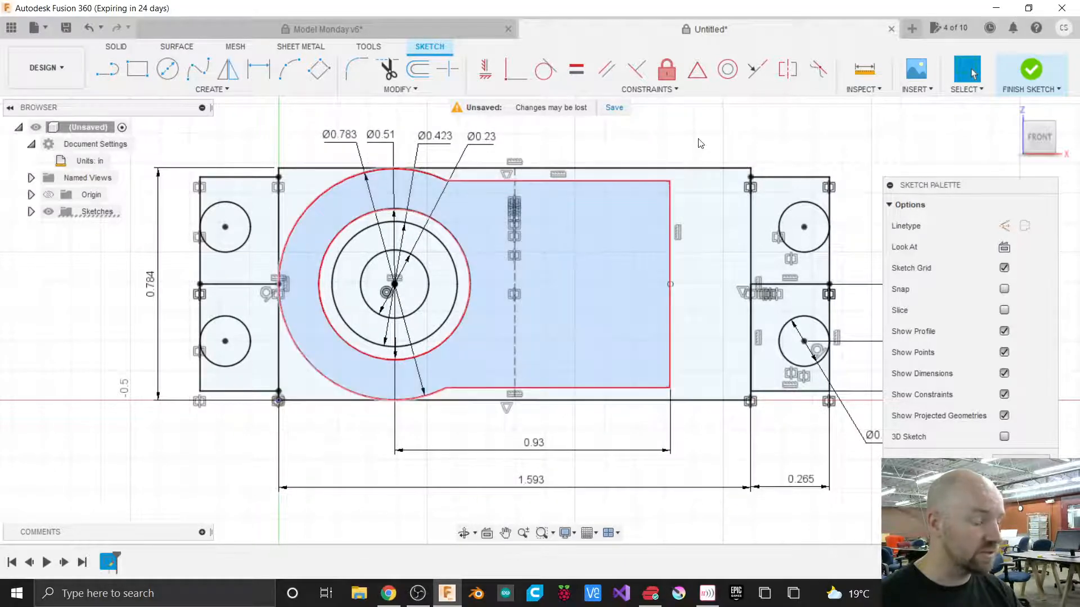
click(553, 256)
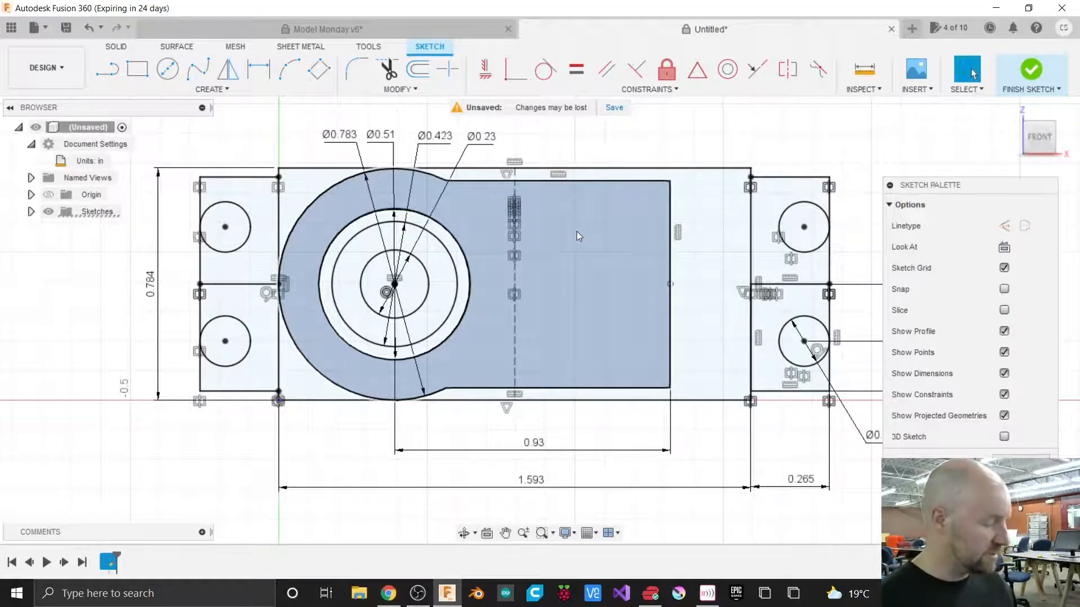
click(593, 215)
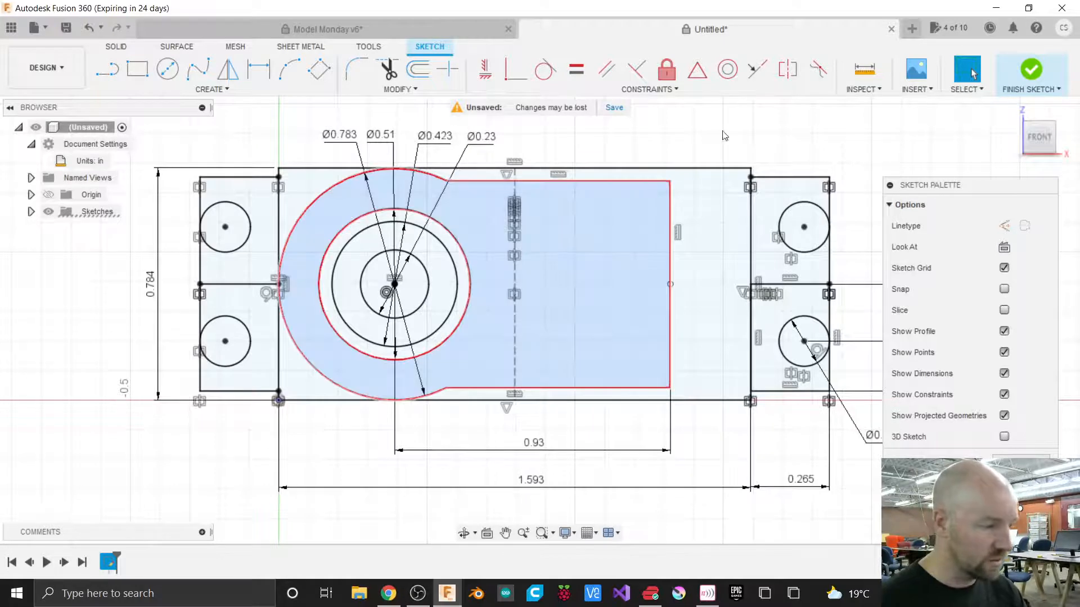
click(1034, 70)
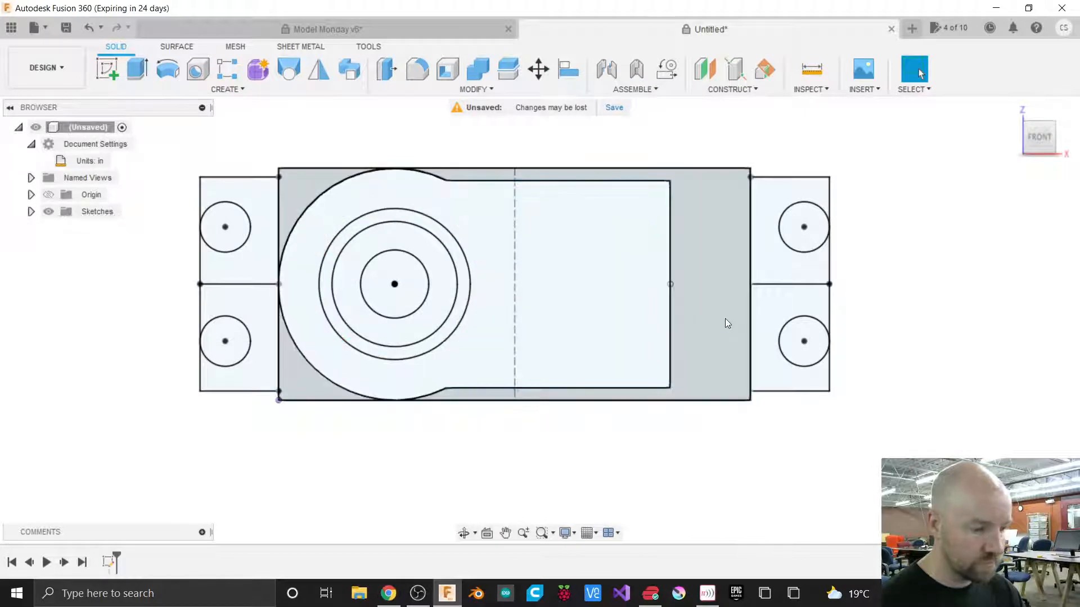
Rename the sketch in the browser to Servo.
click(31, 212)
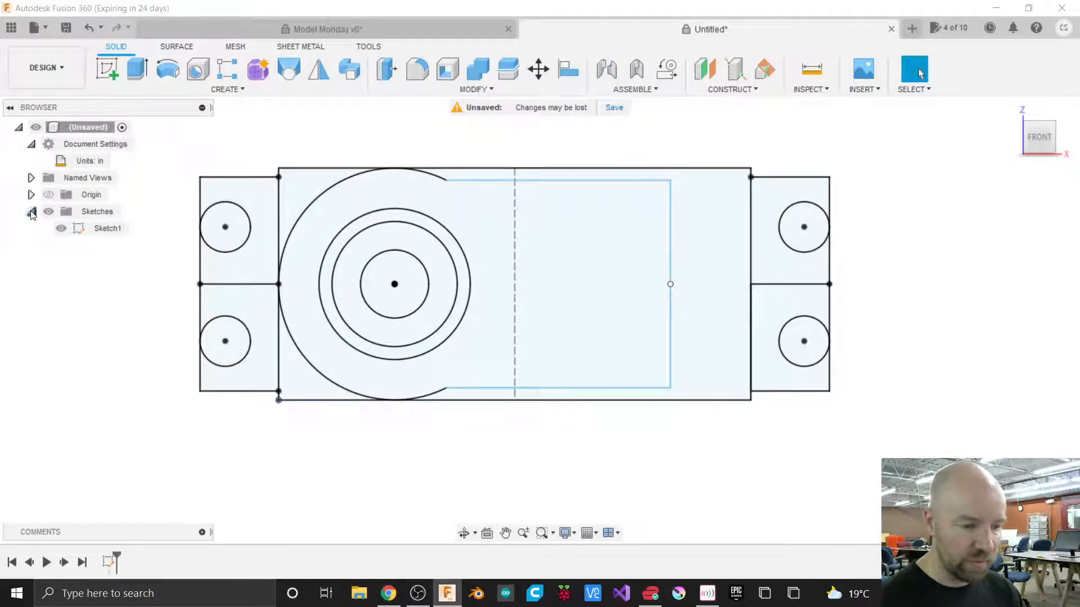
double_click(104, 231)
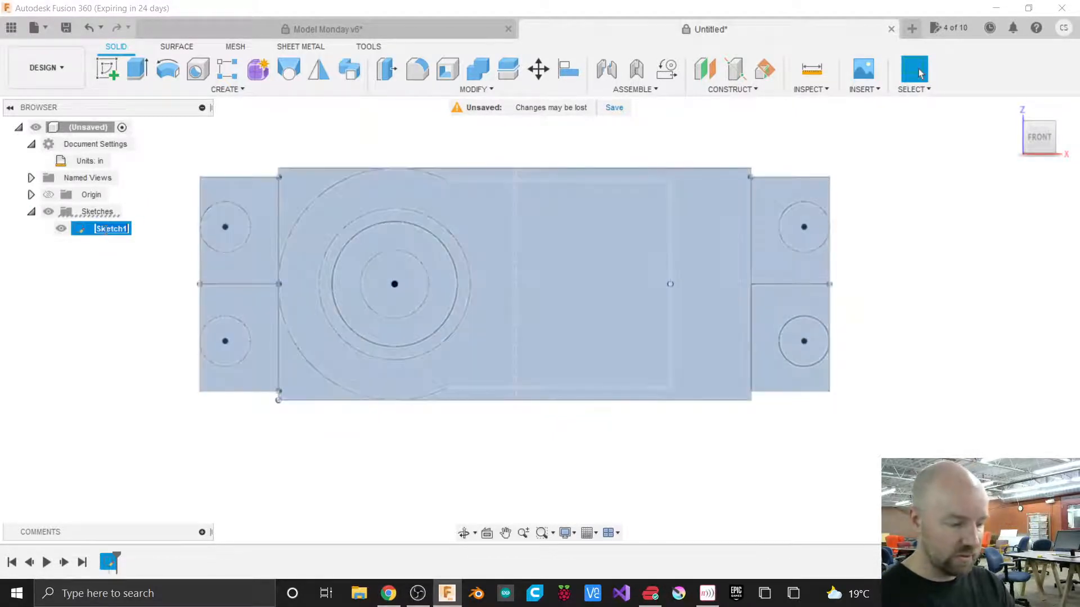
text(Servo)
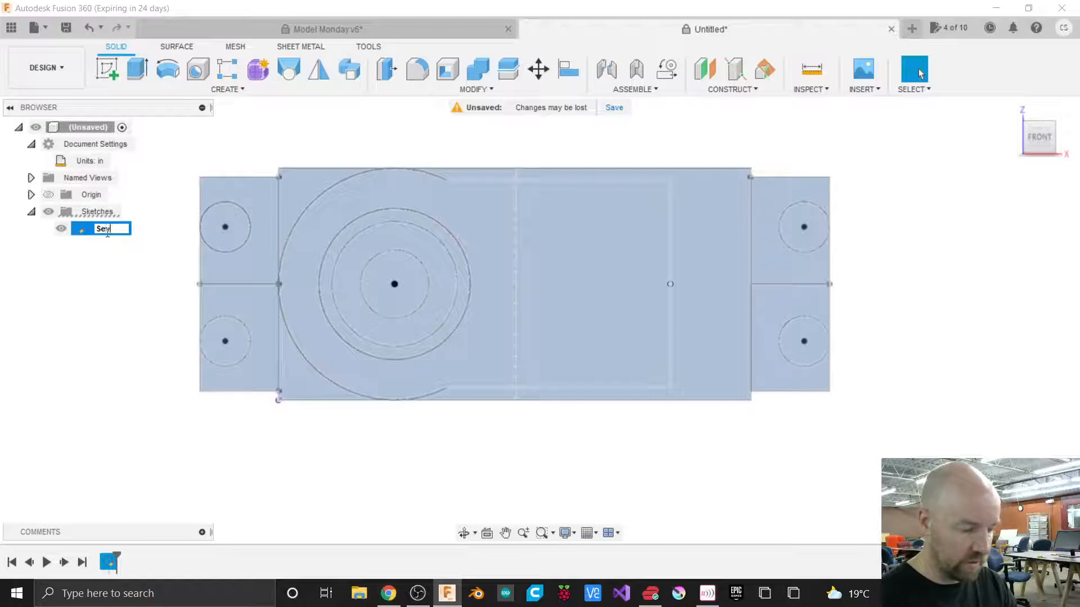
key(Return)
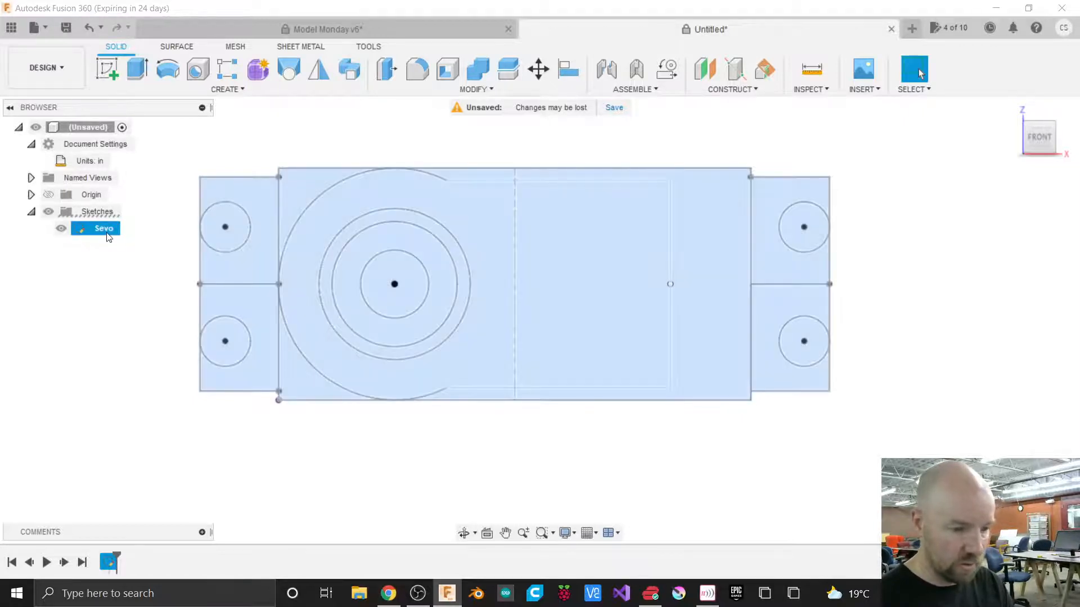
click(106, 231)
click(112, 229)
text(r)
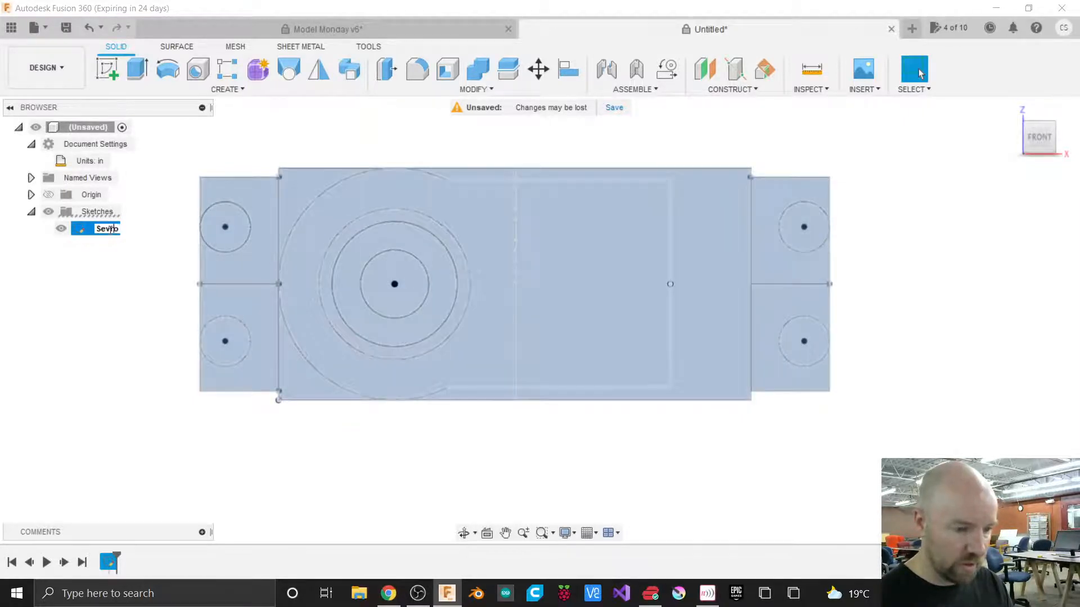
key(Return)
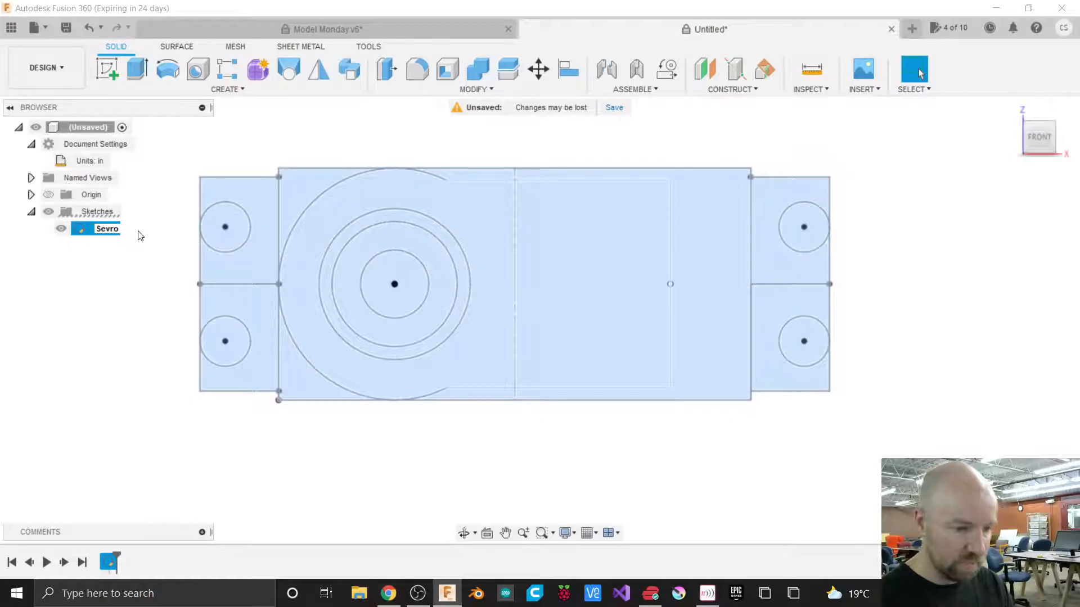
text(Servo)
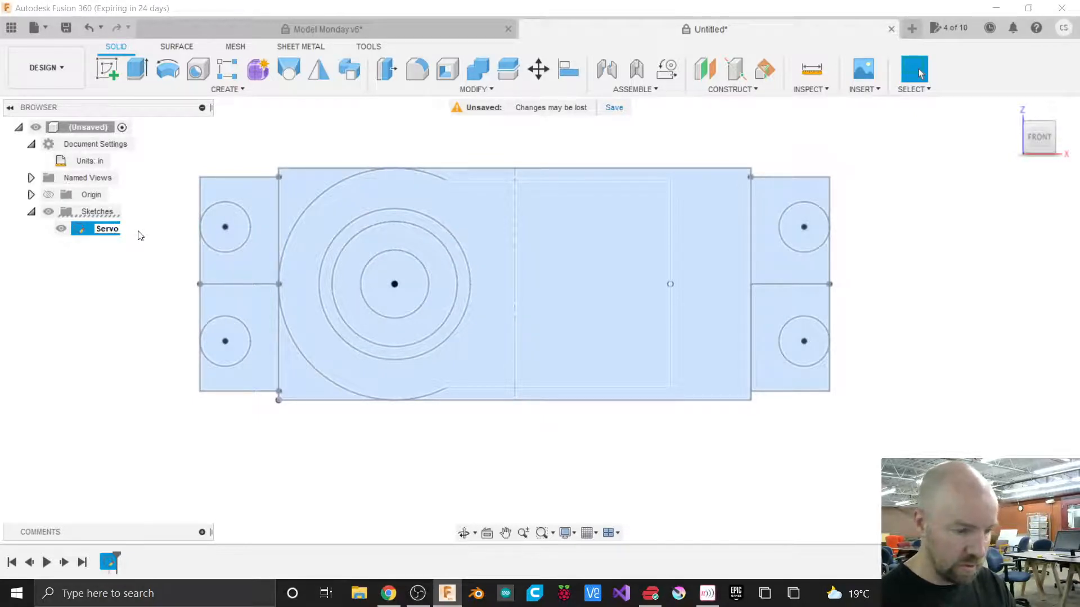
key(Return)
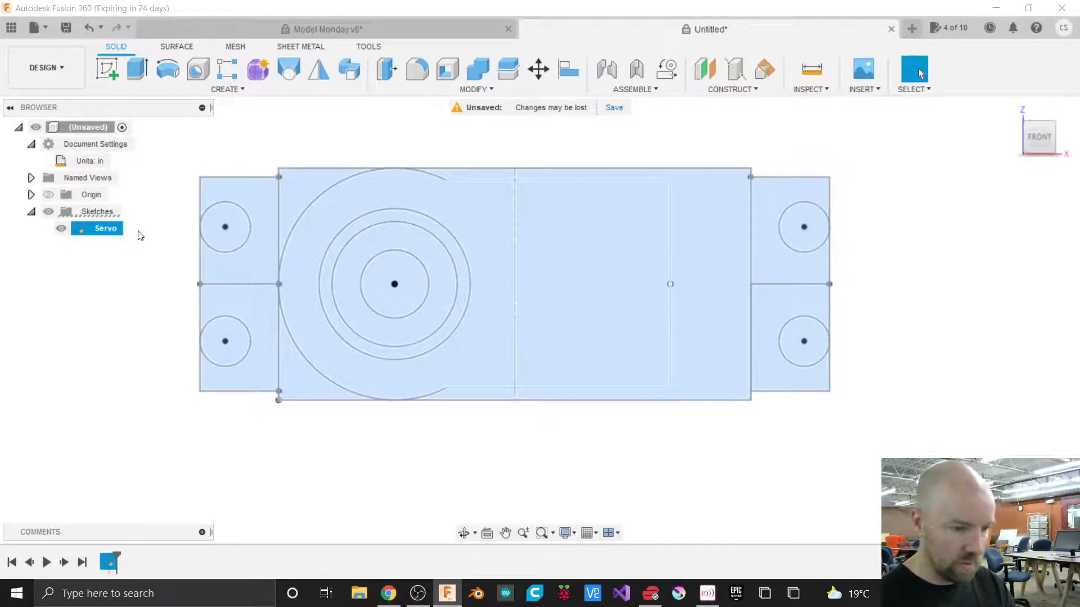
double_click(108, 229)
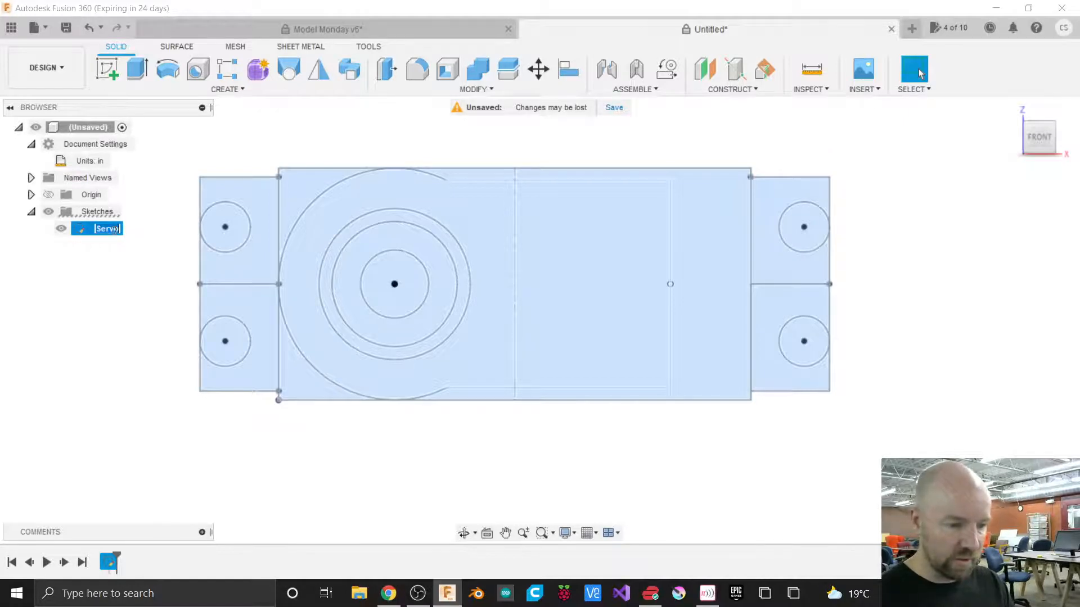
click(115, 229)
text(Bo)
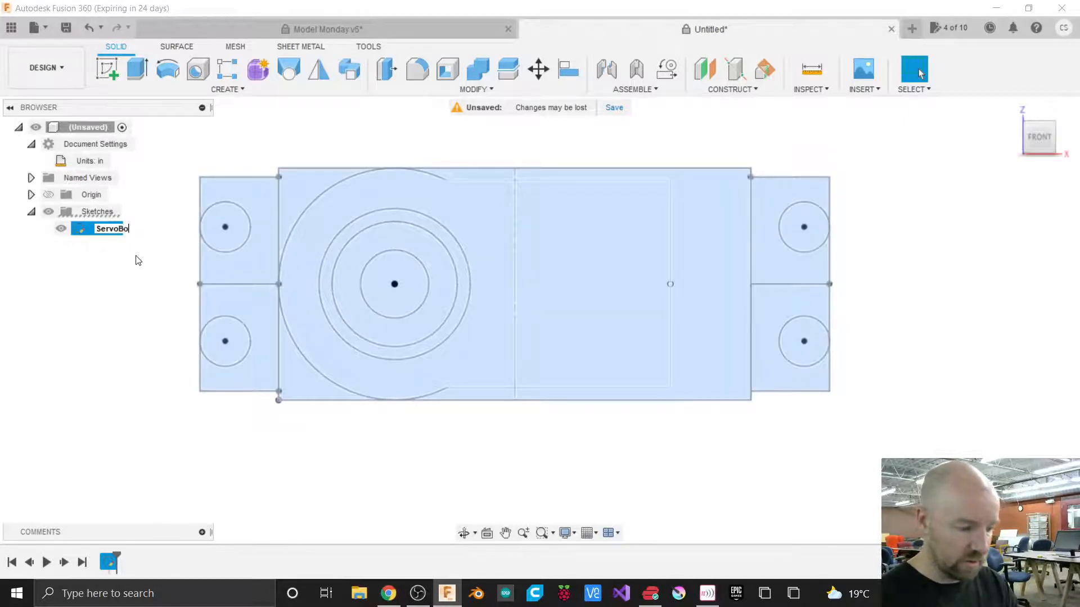
key(BackSpace)
key(BackSpace)
key(Return)
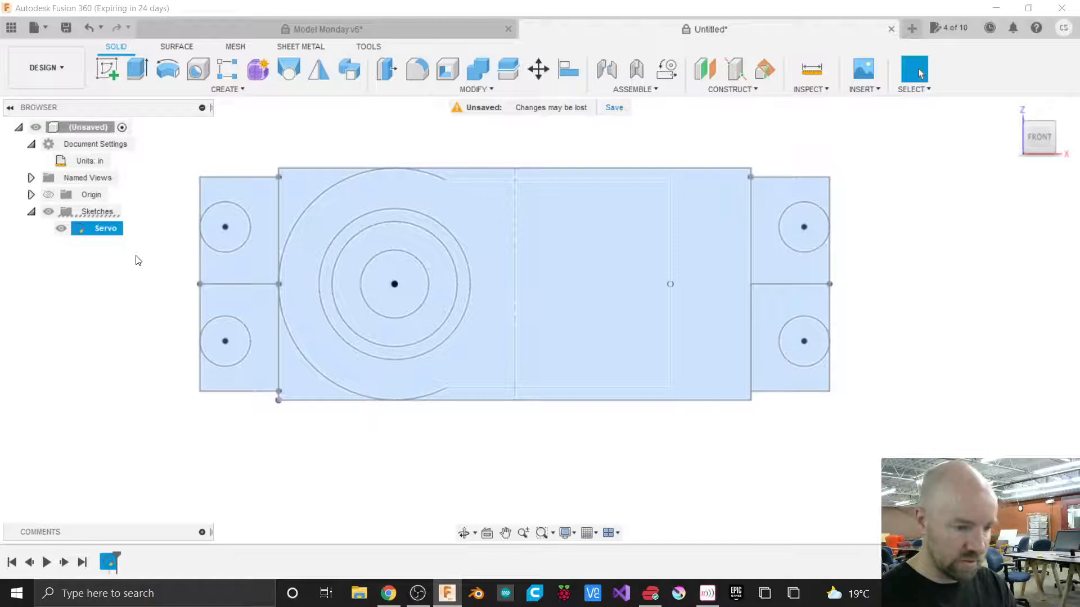
click(144, 250)
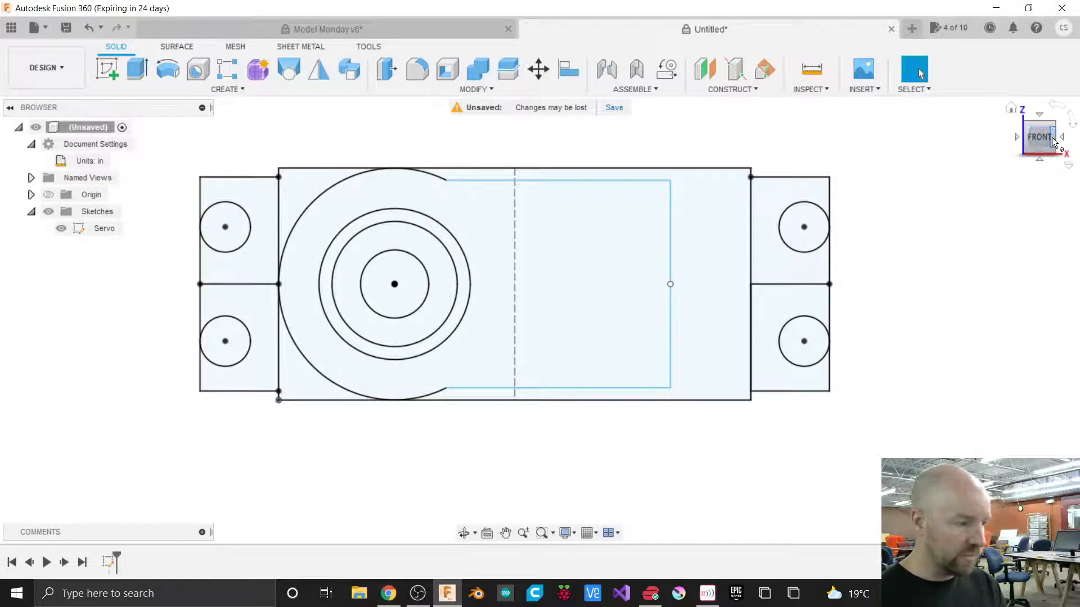
Start an Extrude and select the servo body profiles between the tabs, including the concentric circle regions.
drag(1044, 141, 1040, 107)
click(1050, 138)
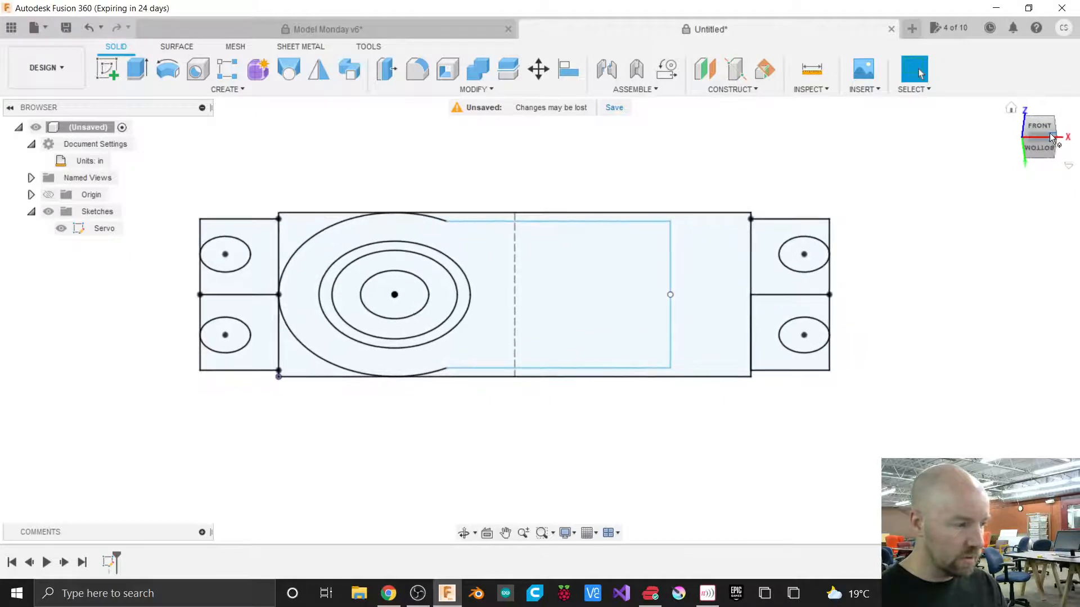
click(1024, 155)
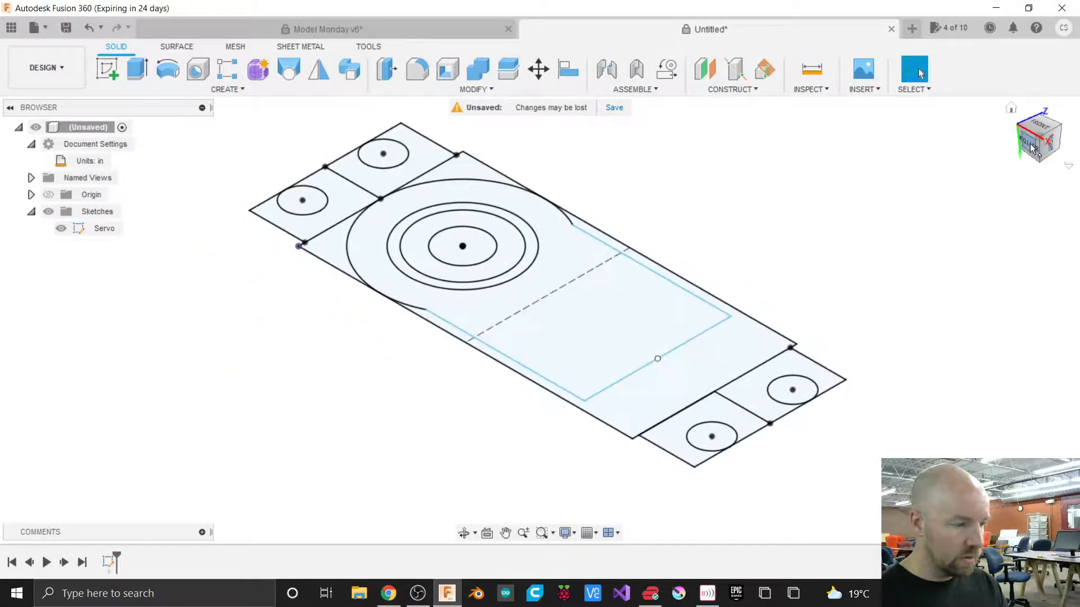
shift+middle_drag(540, 320, 607, 315)
click(1033, 149)
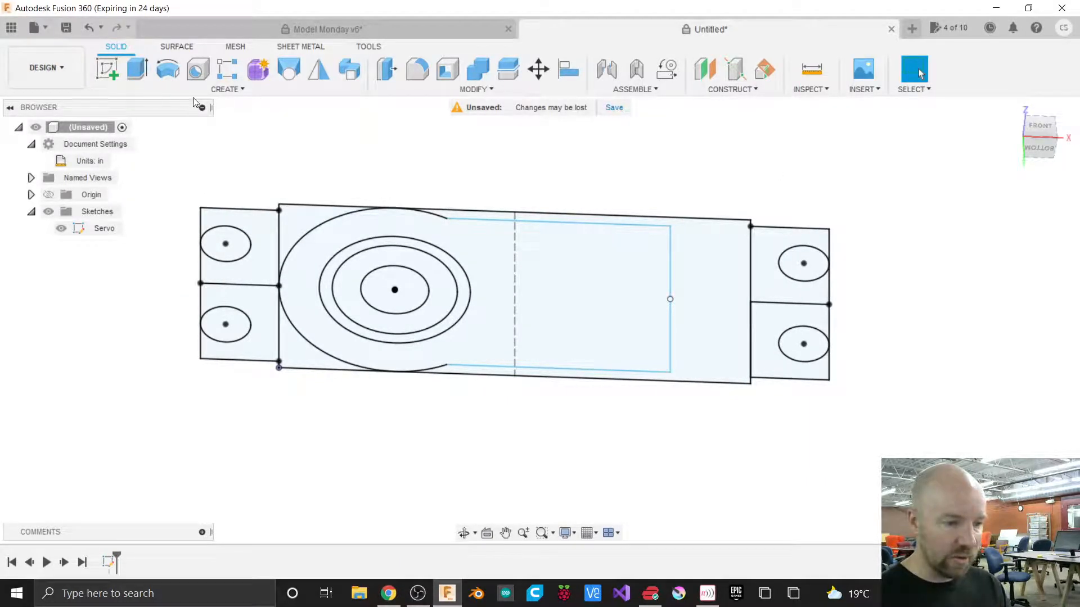
click(224, 91)
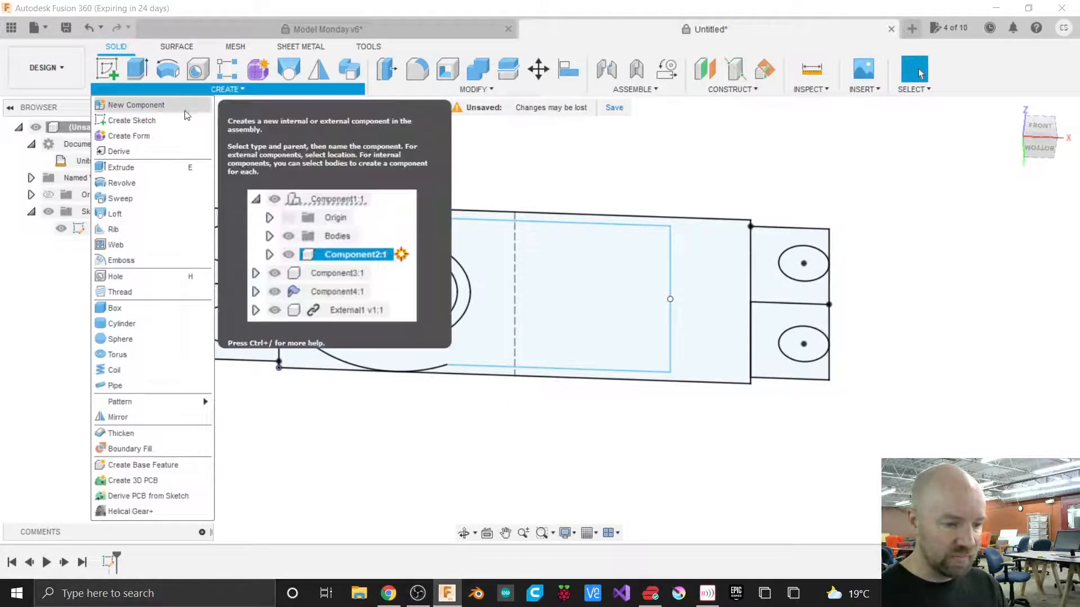
click(126, 166)
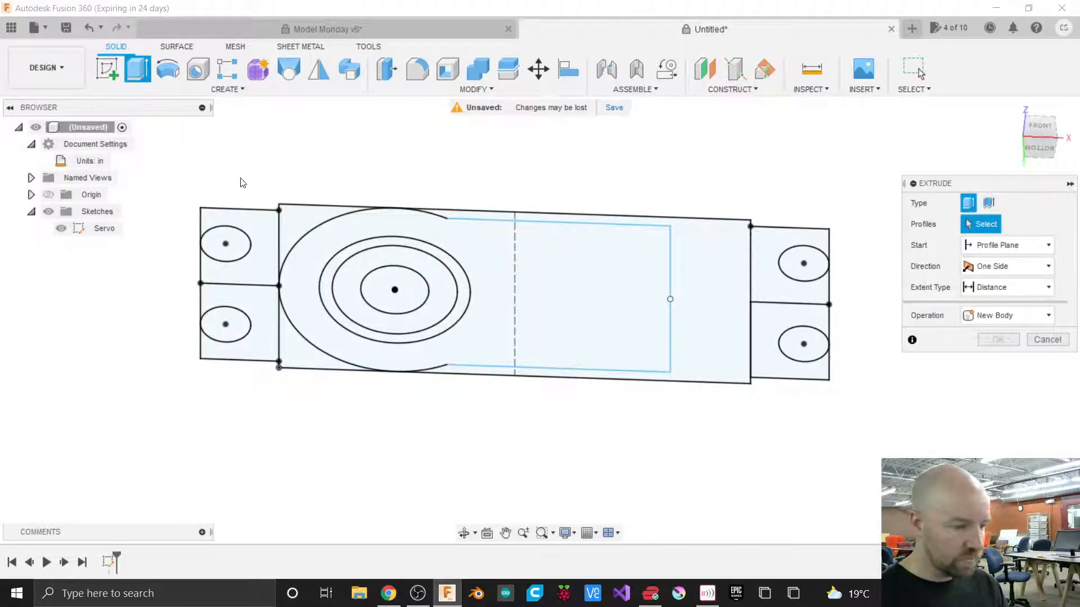
click(298, 214)
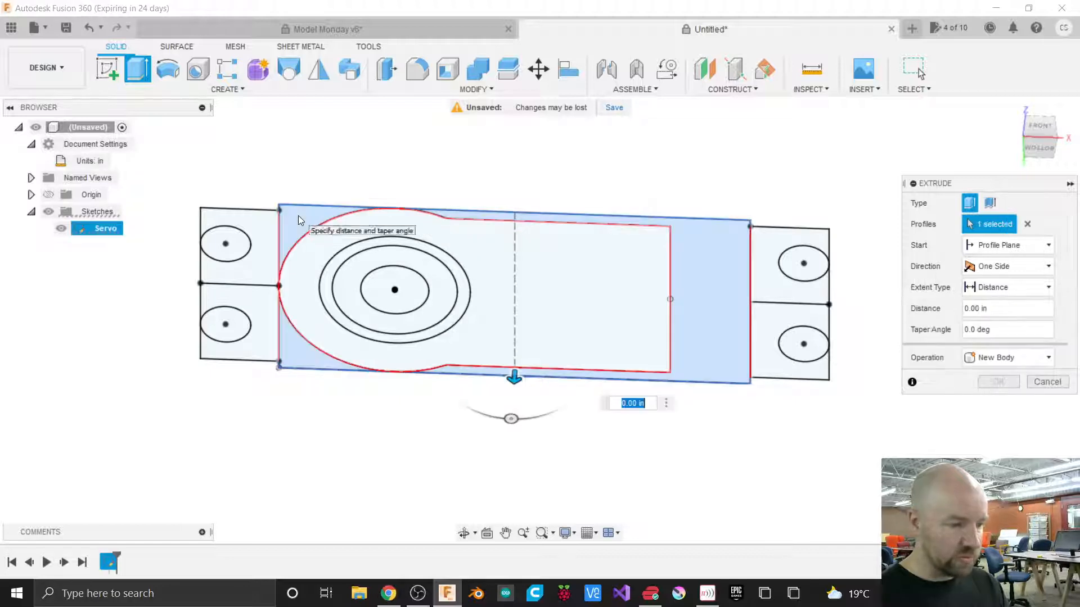
click(341, 260)
click(353, 266)
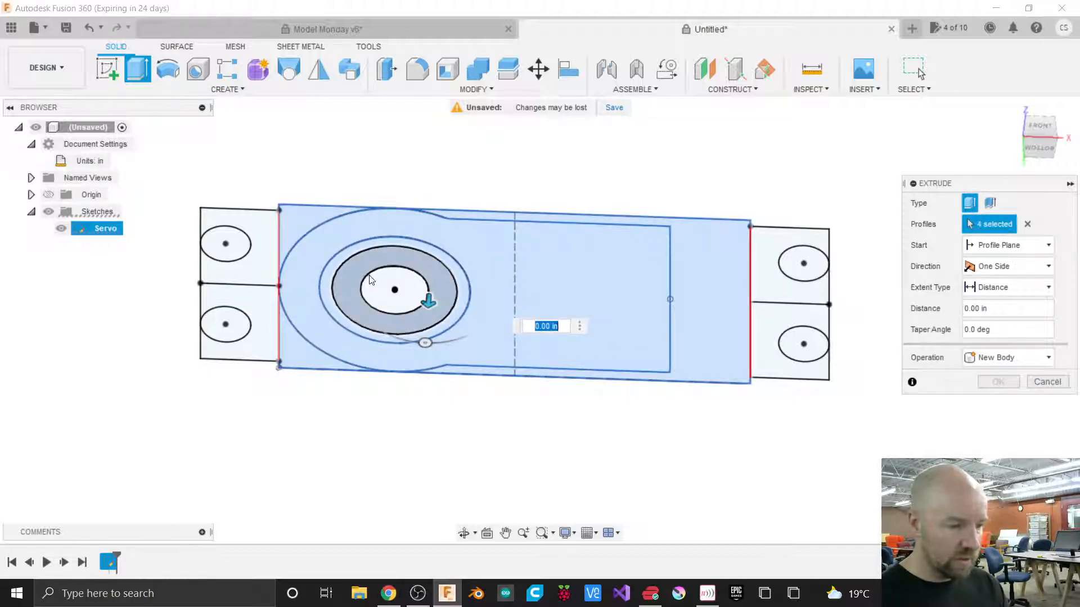
click(380, 283)
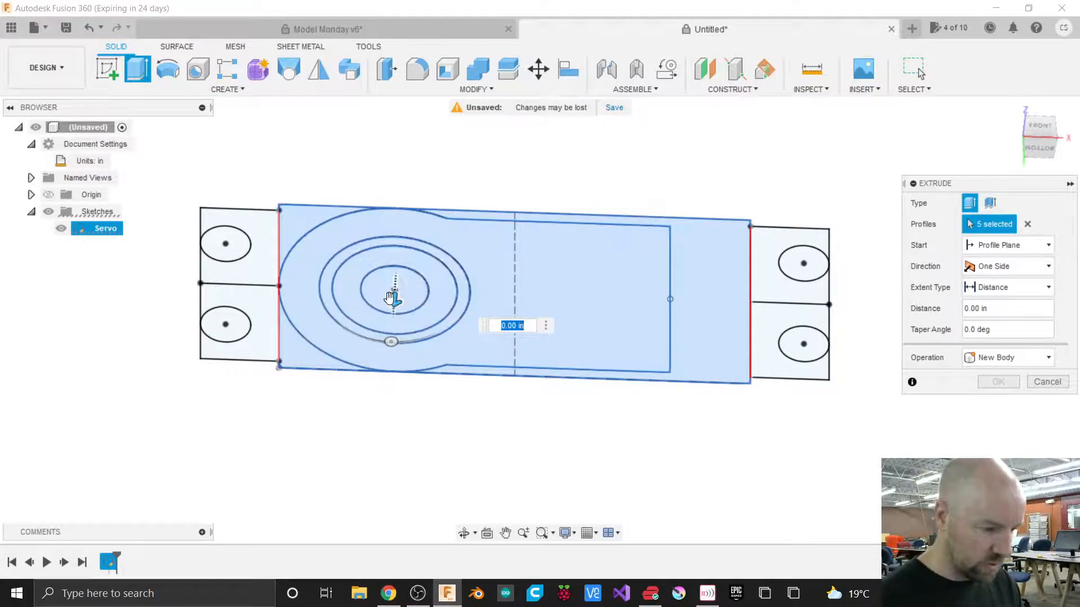
Extrude the selected servo profiles downward 1.44 in as a new body.
drag(394, 297, 386, 428)
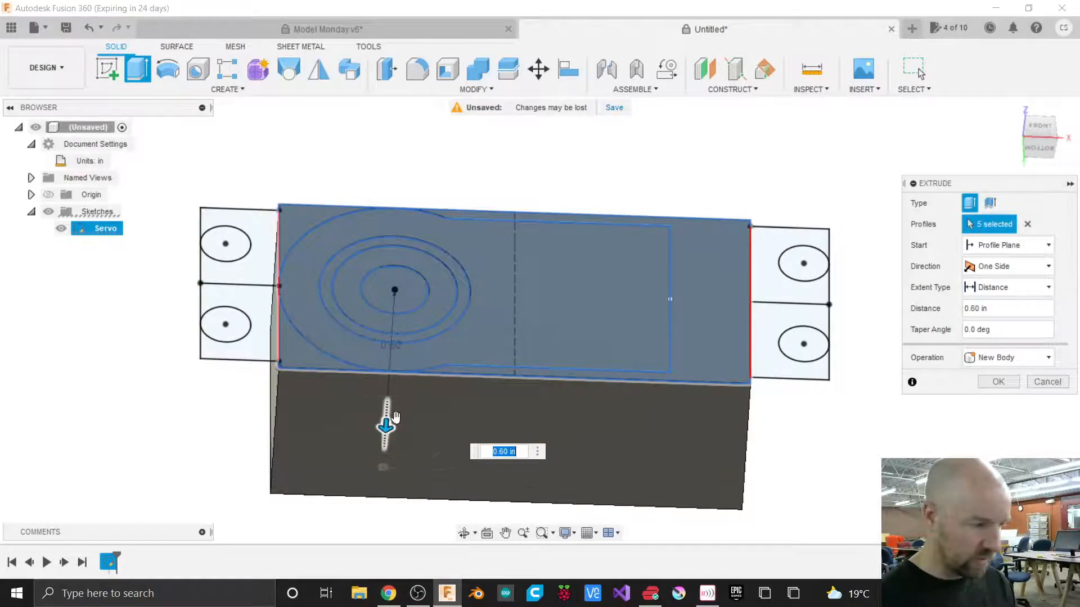
click(1060, 146)
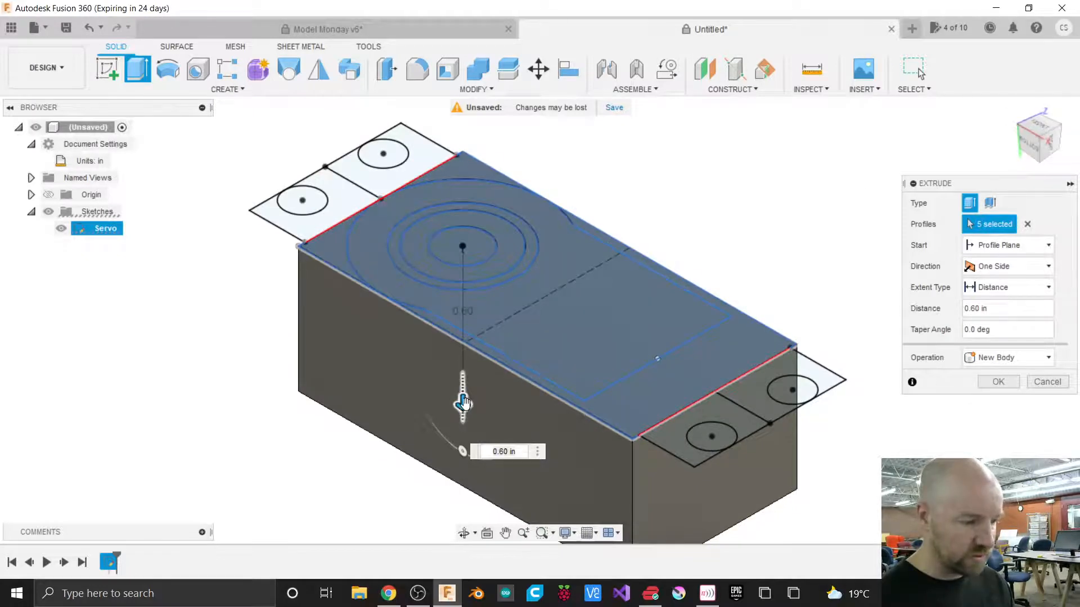
drag(460, 406, 473, 438)
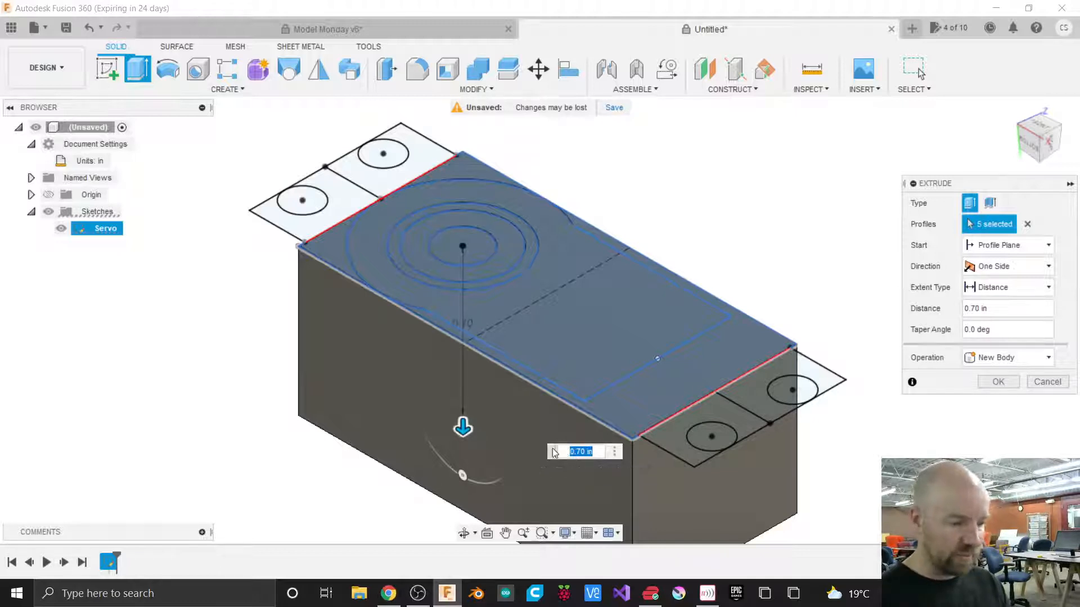
drag(463, 429, 440, 220)
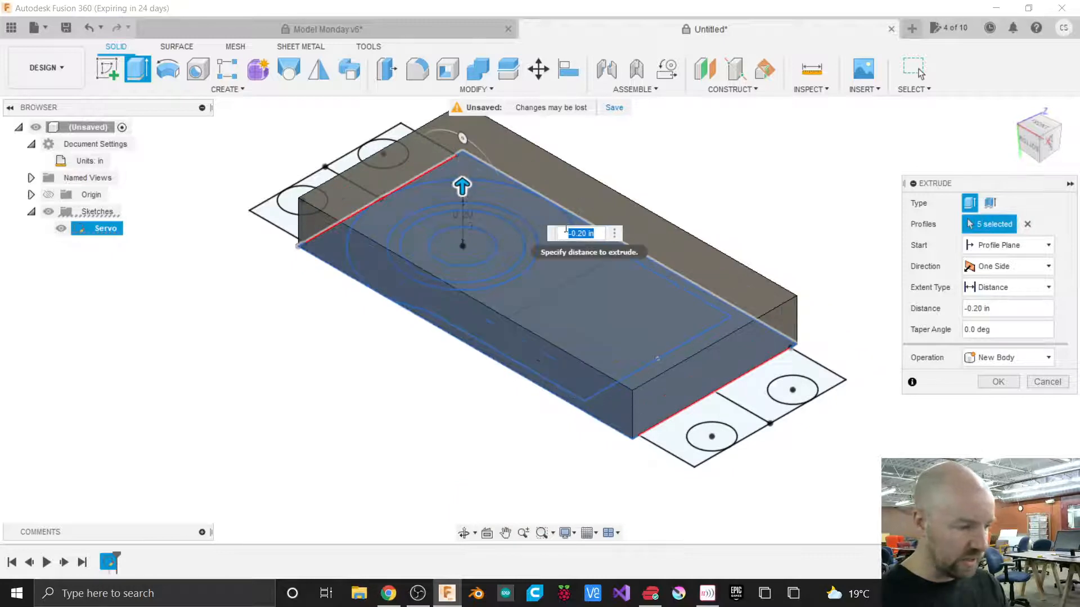
mouse_move(462, 184)
mouse_down()
mouse_move(451, 238)
mouse_move(474, 358)
mouse_up()
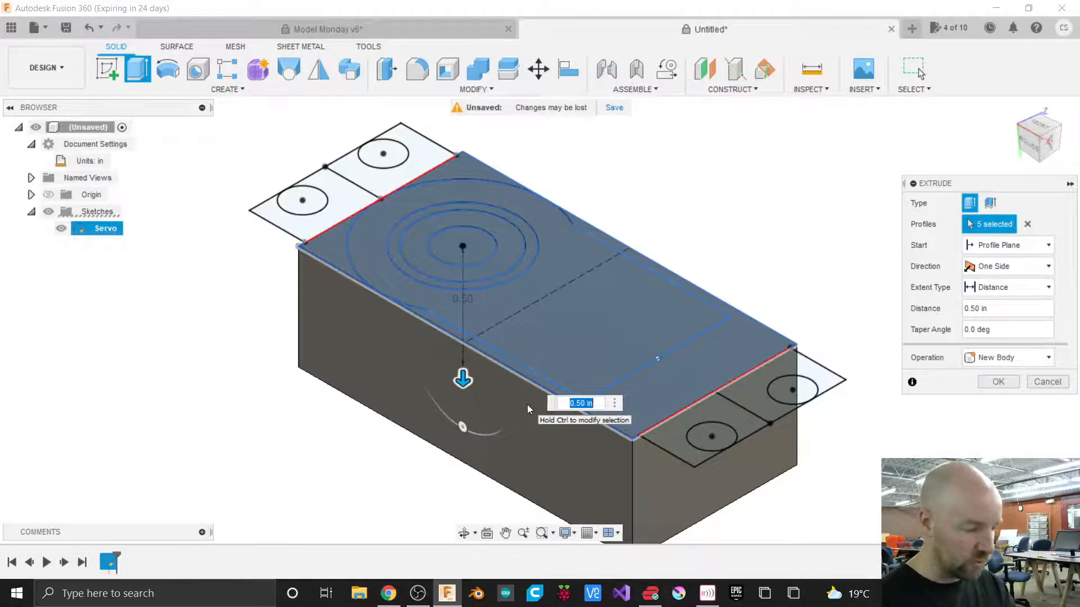
text(1.44)
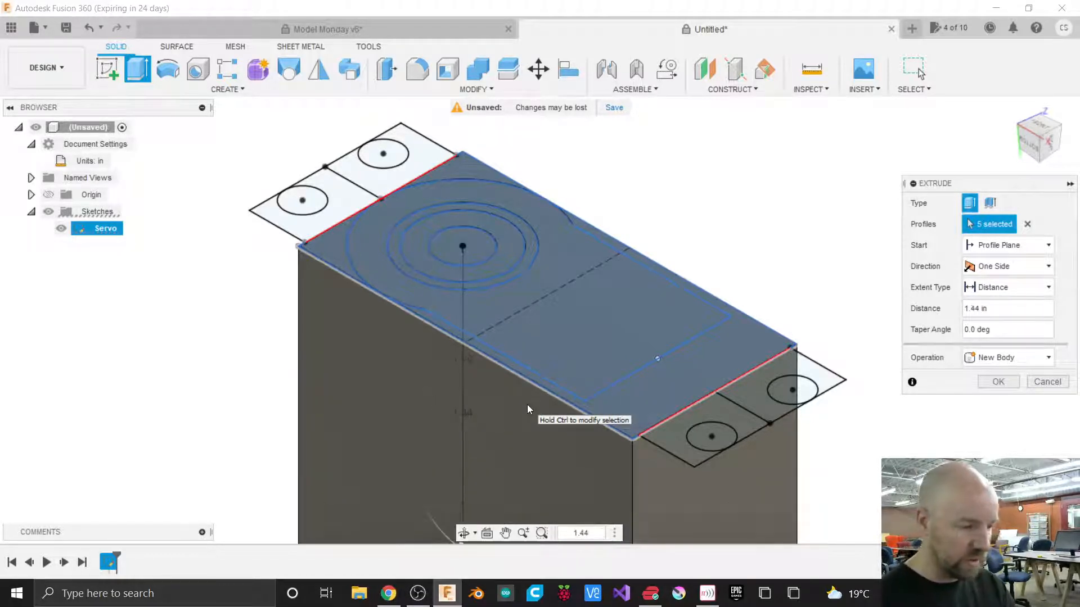
scroll(562, 179, down, 3)
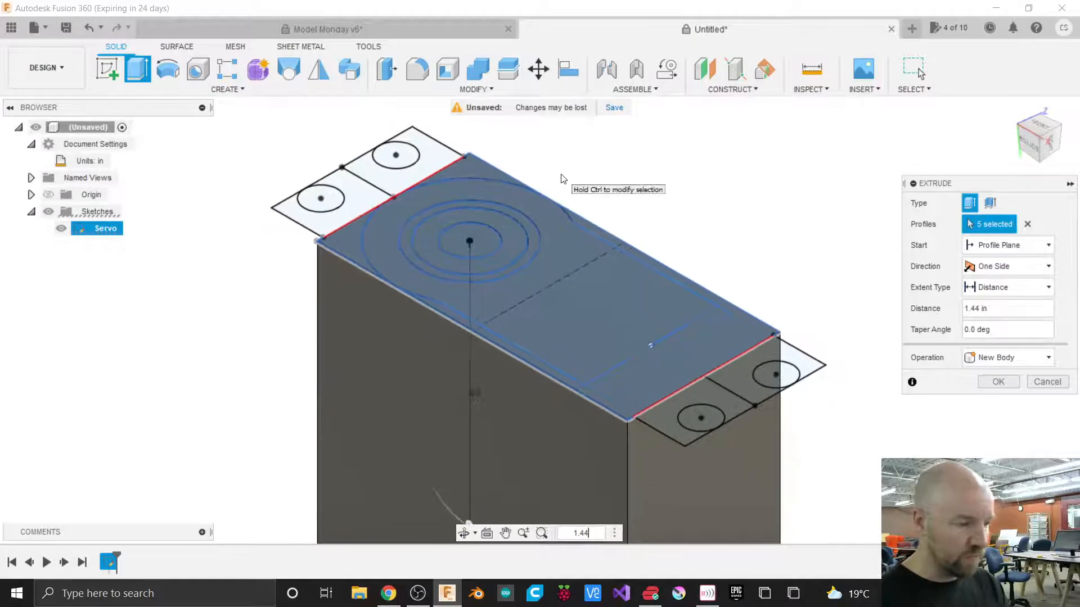
scroll(563, 179, down, 1)
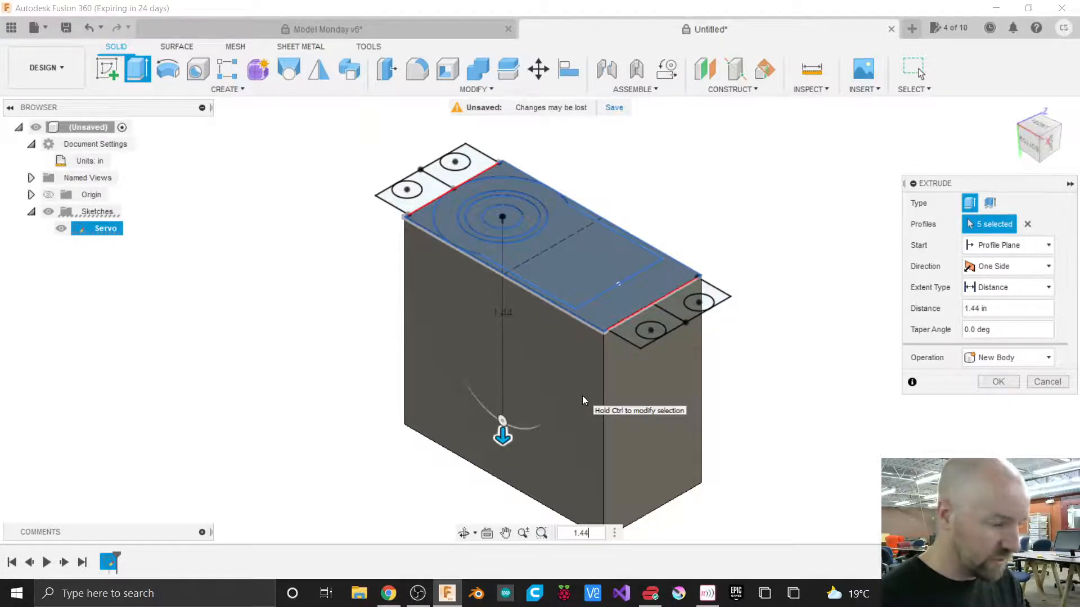
key(Return)
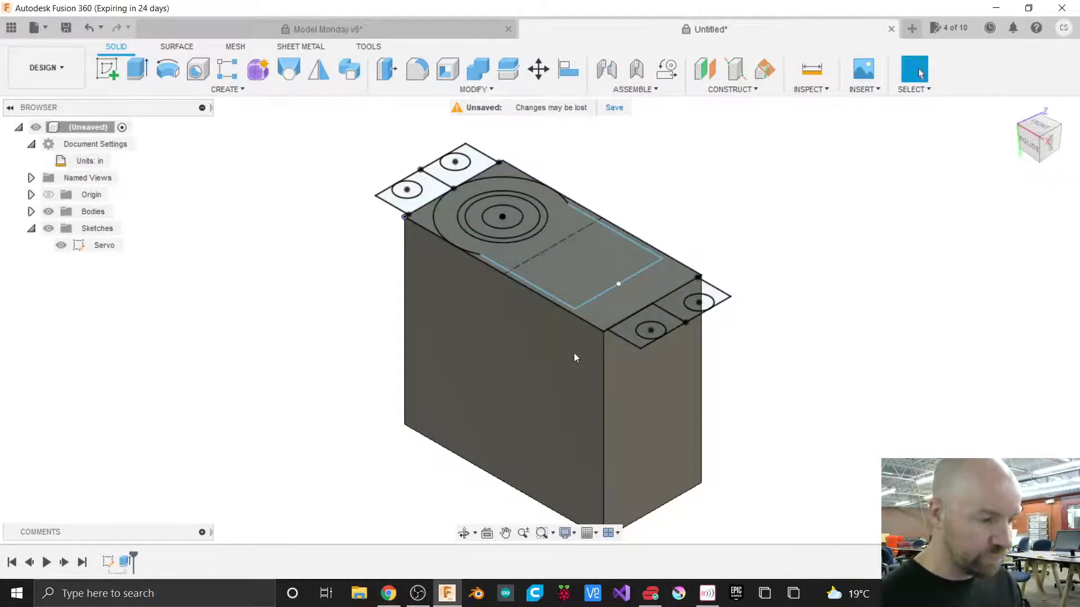
Rename the new body in the browser to Servo.
click(30, 211)
click(111, 229)
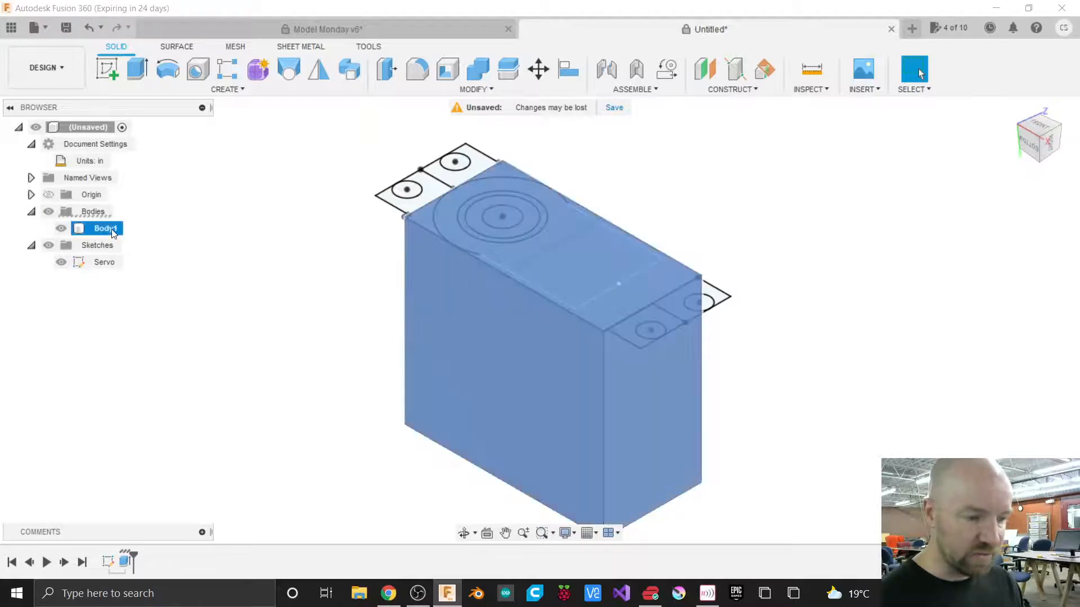
click(110, 229)
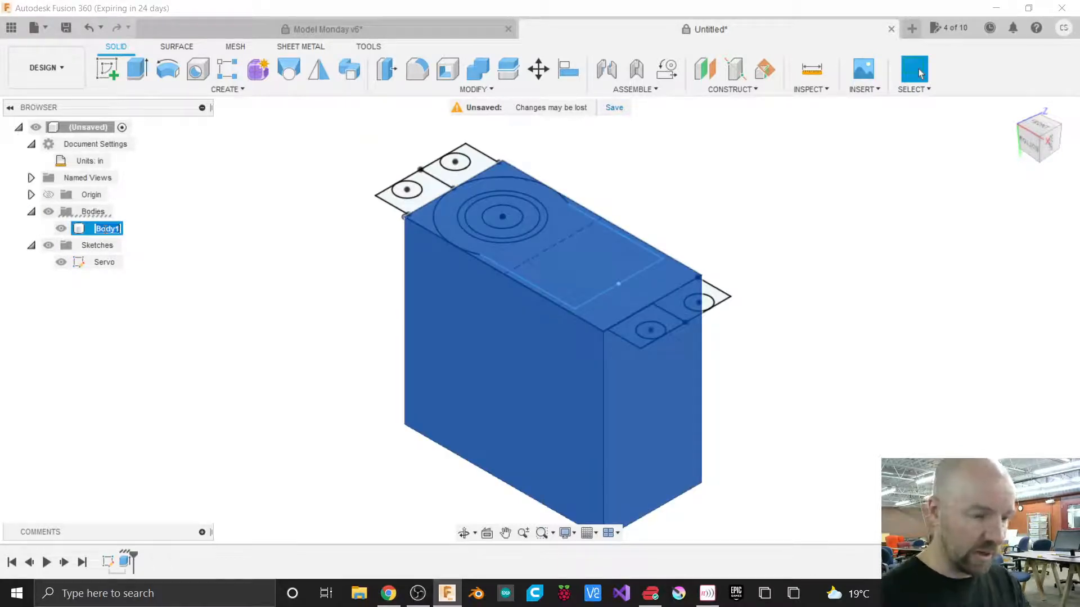
text(Servo)
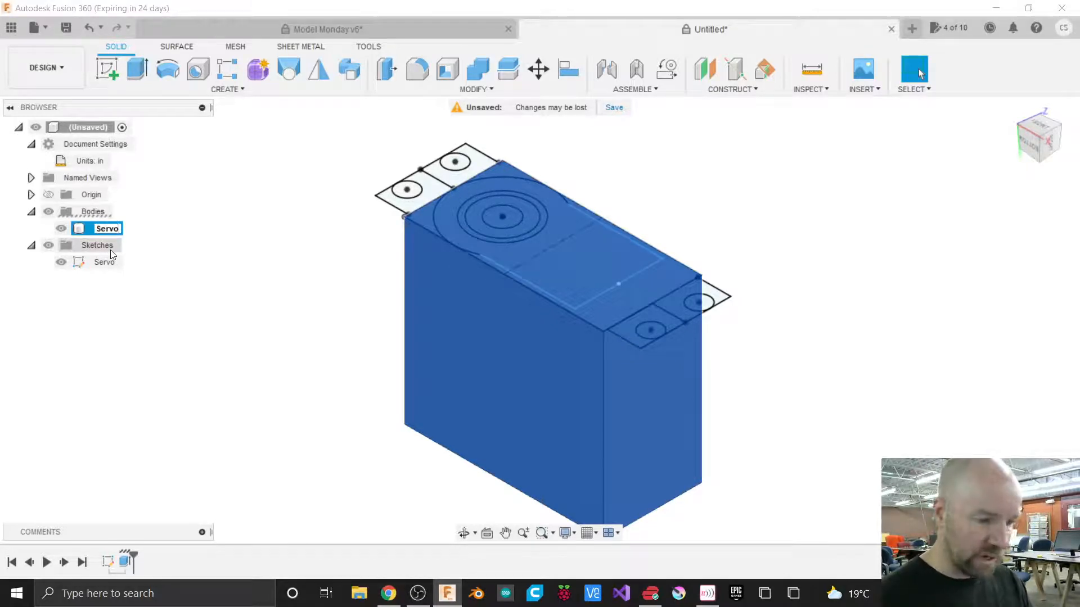
click(235, 247)
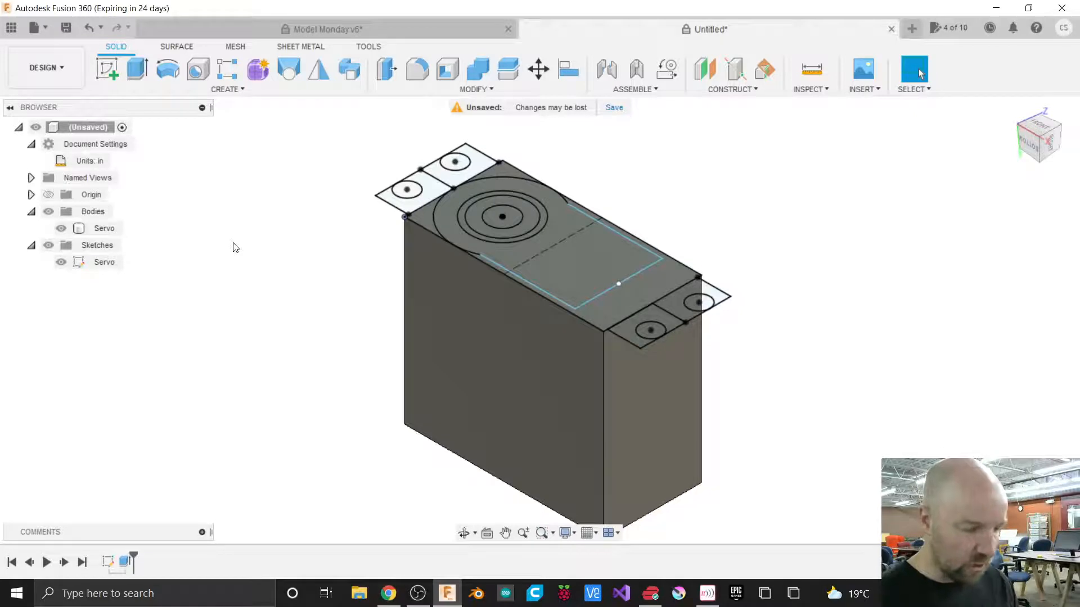
Extrude the slot-shaped top profile around the circle upward 0.1 in, joining it to the servo body.
click(566, 244)
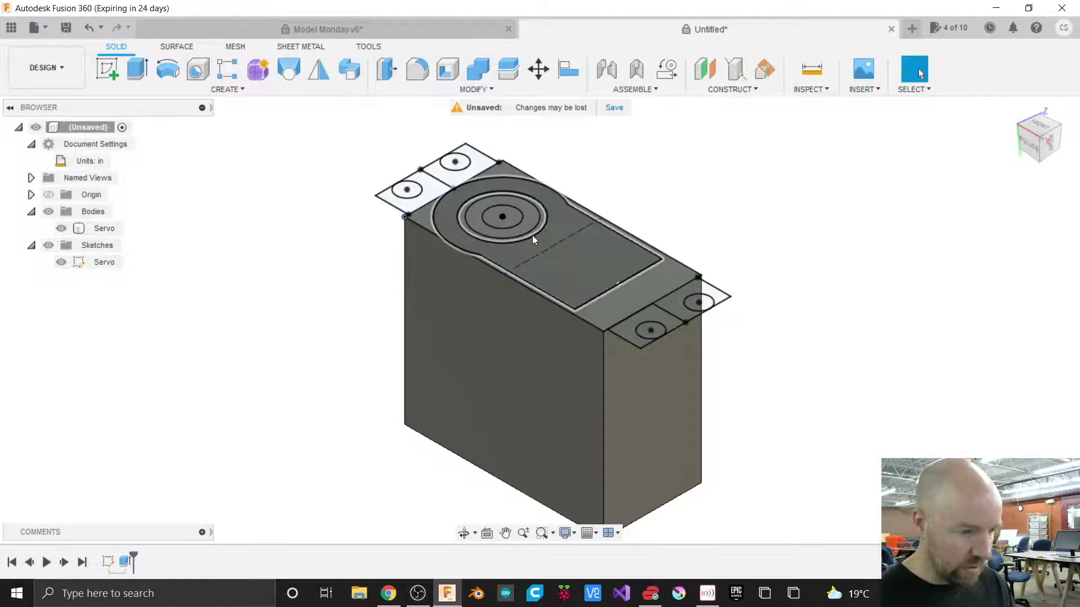
click(140, 71)
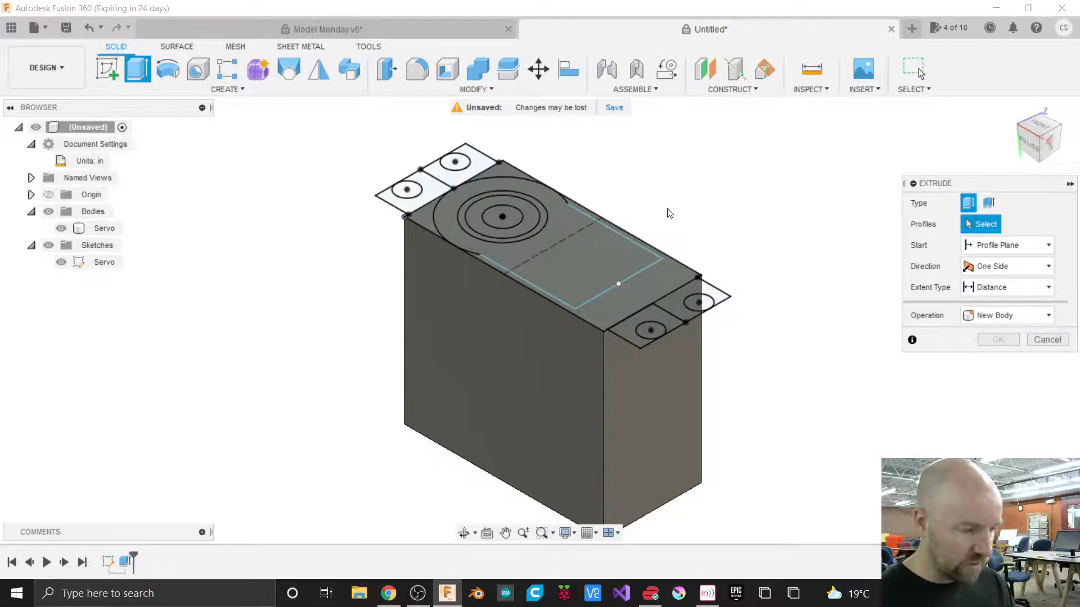
scroll(591, 208, up, 4)
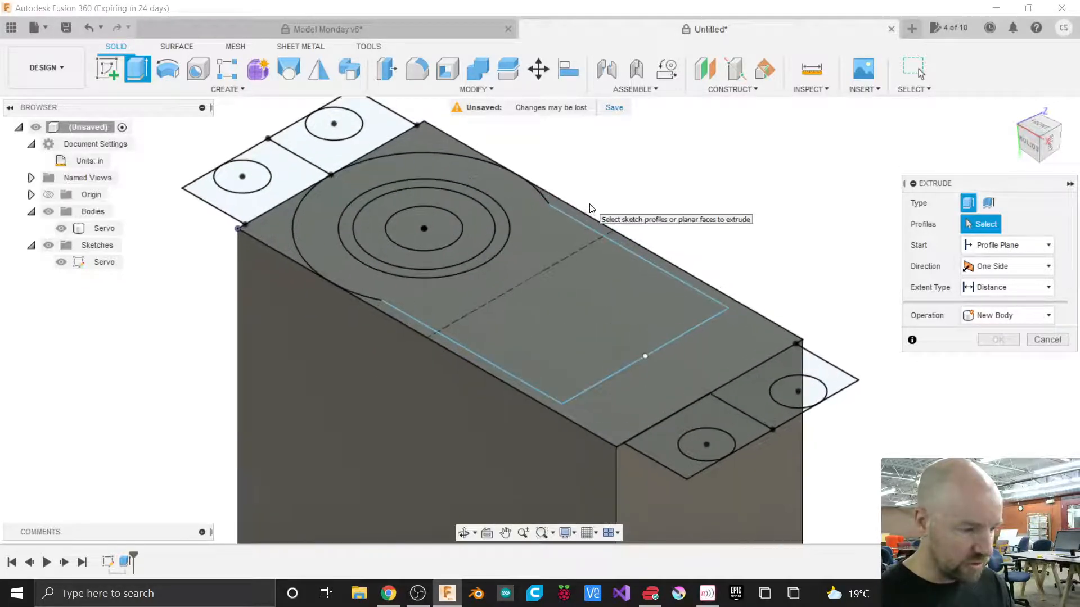
click(527, 259)
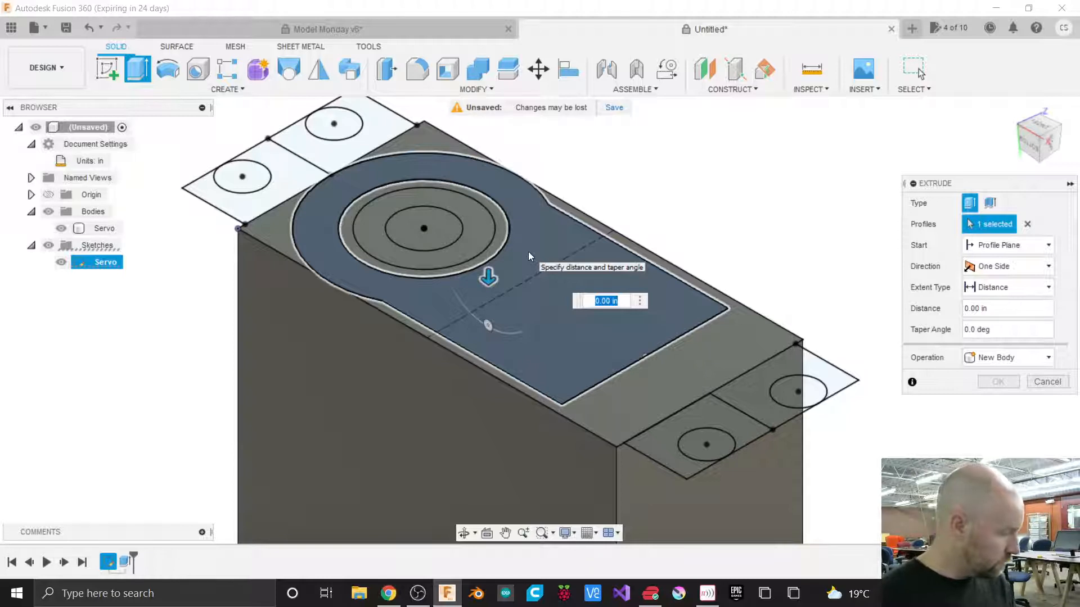
text(.1)
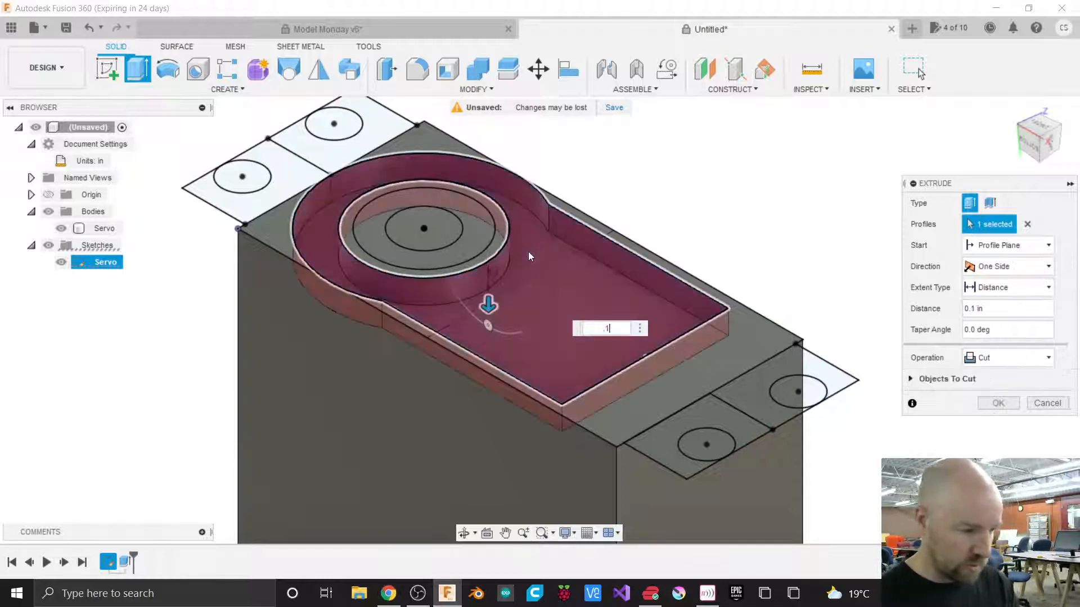
key(Home)
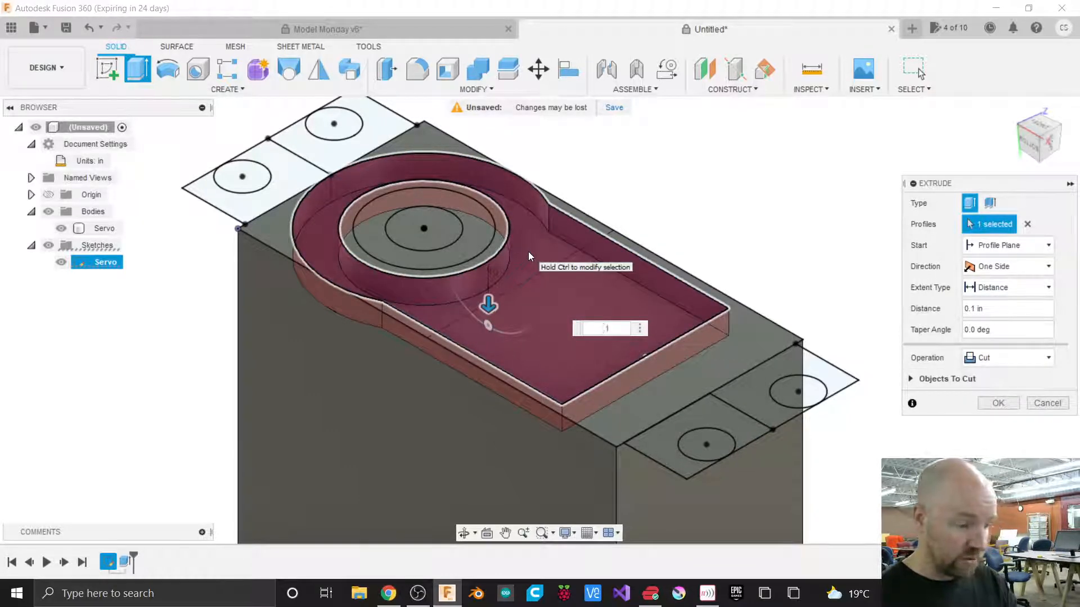
text(-)
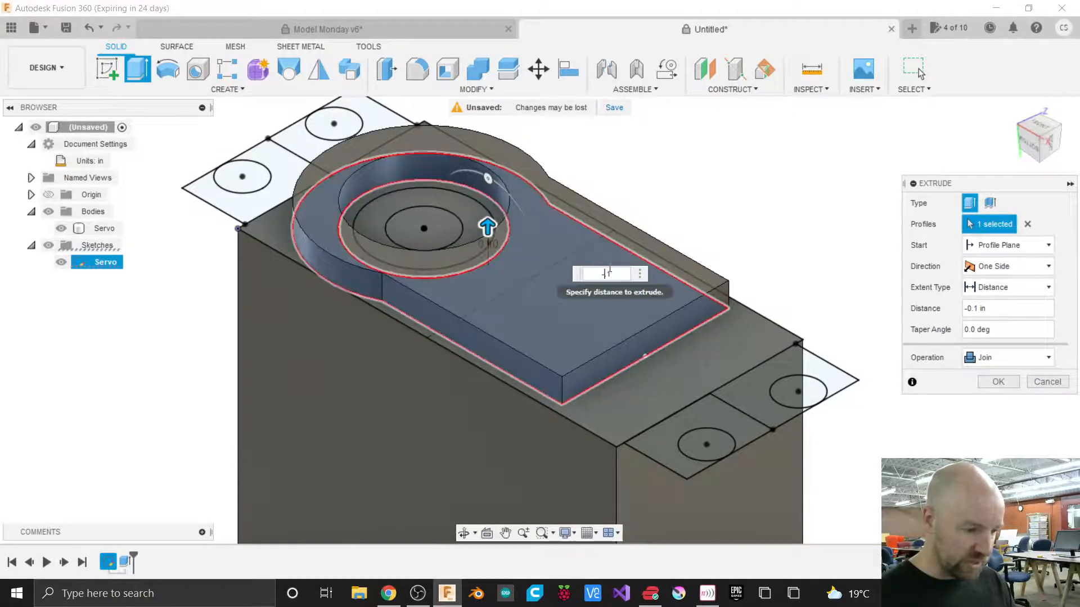
click(988, 362)
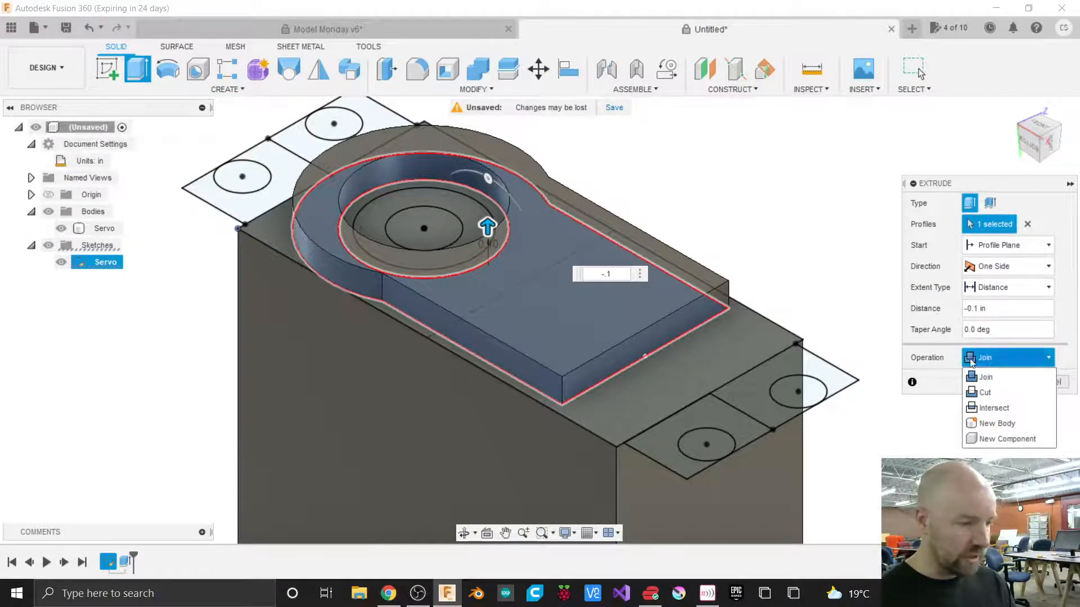
click(489, 228)
drag(489, 227, 488, 318)
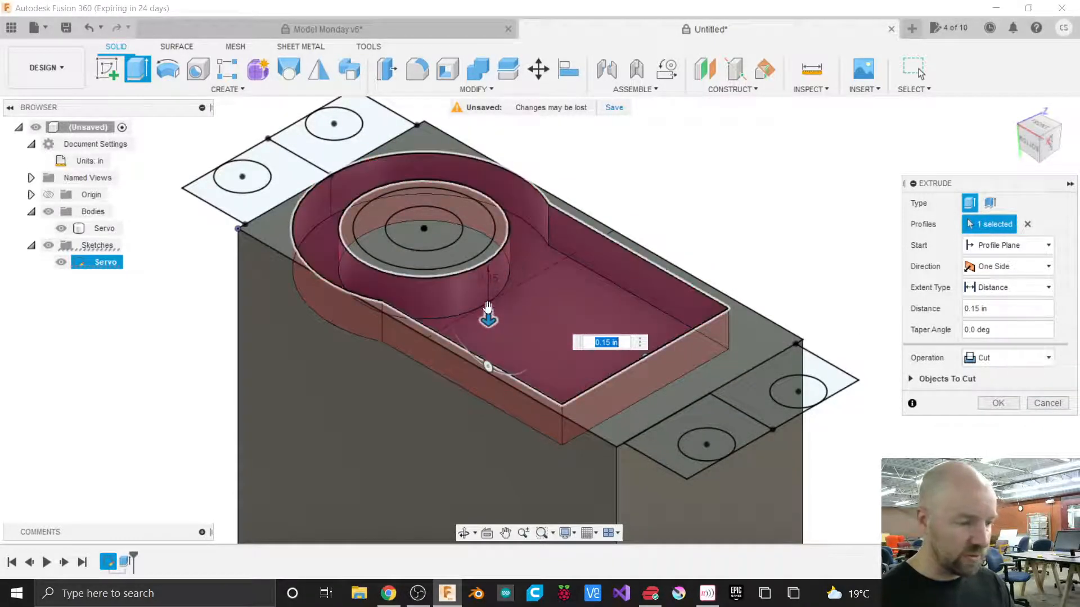
drag(488, 319, 480, 260)
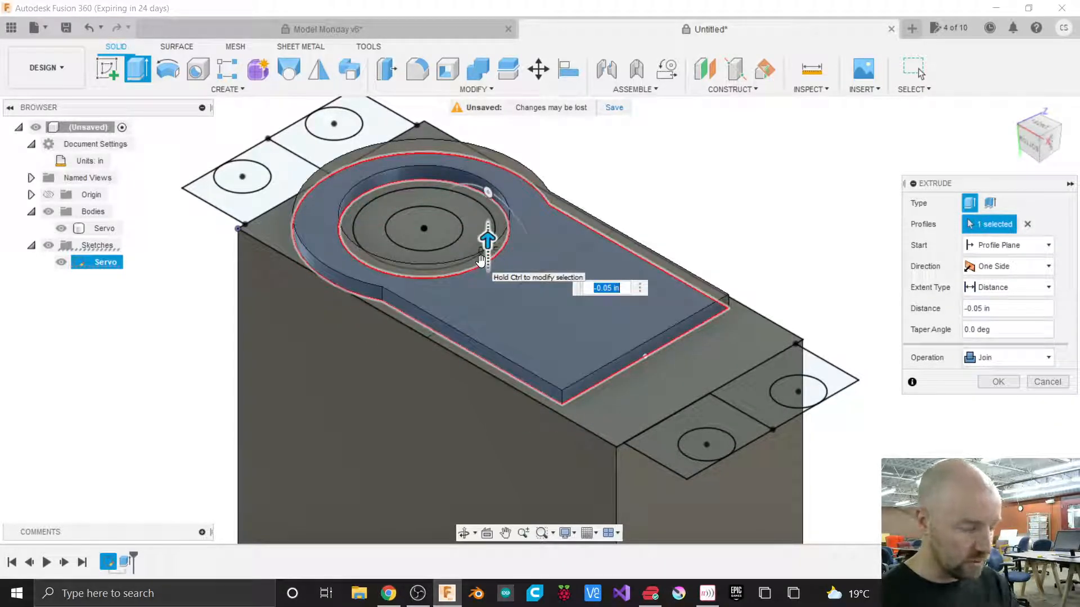
text(-.1)
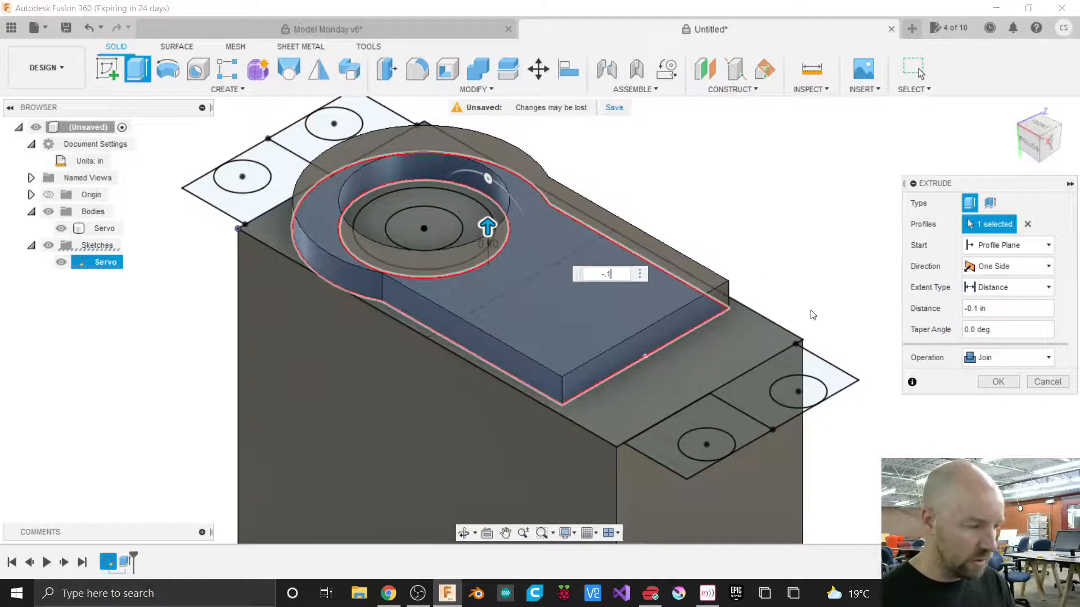
click(992, 382)
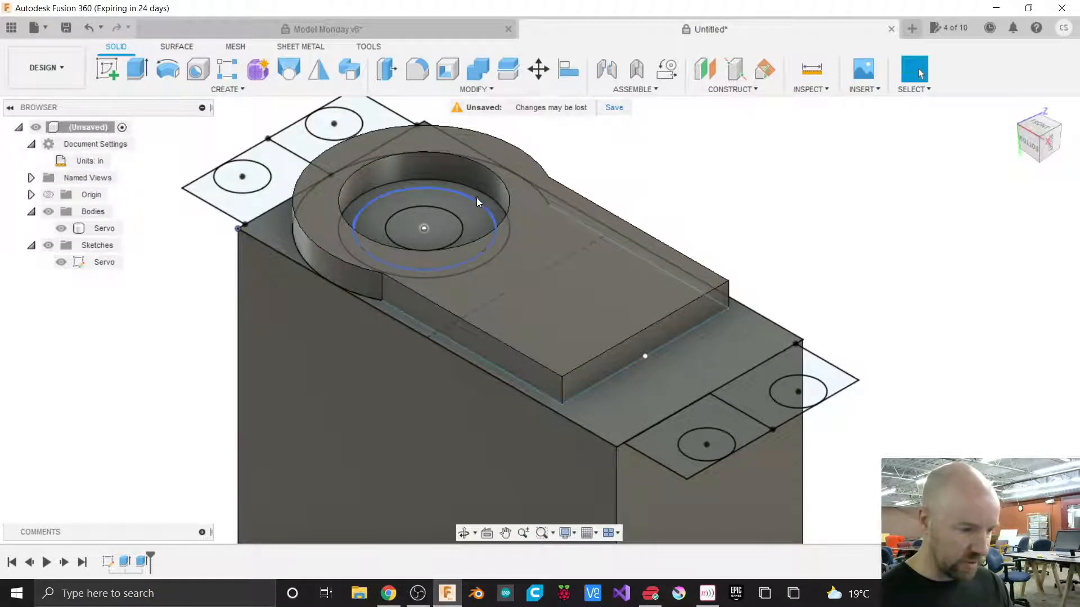
Extrude the ring profile around the central circle upward 0.1155 in, joining it to the body.
scroll(490, 198, up, 2)
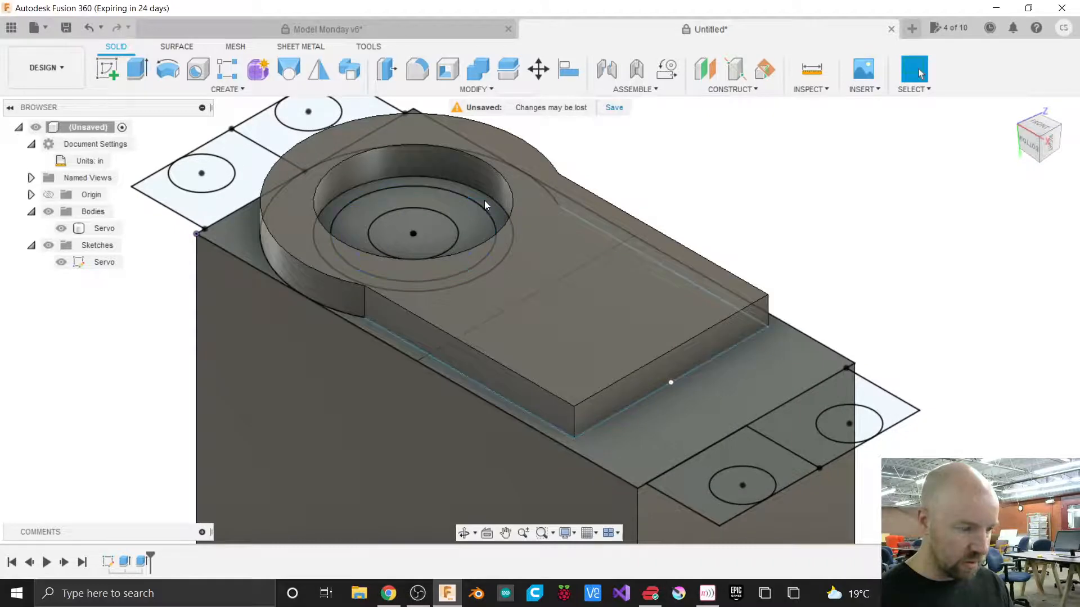
click(107, 68)
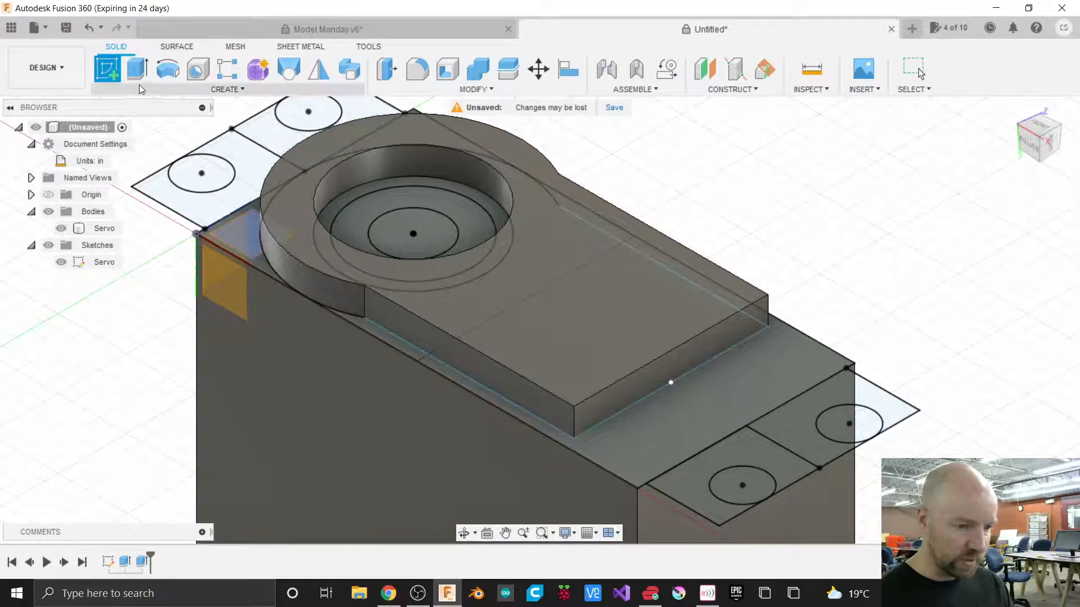
click(135, 70)
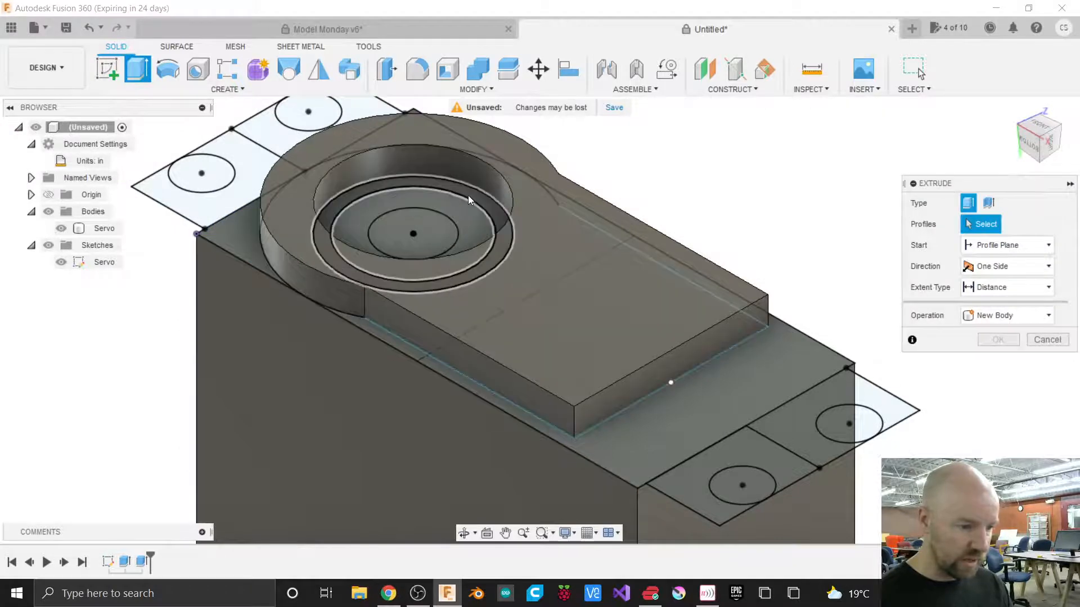
click(470, 197)
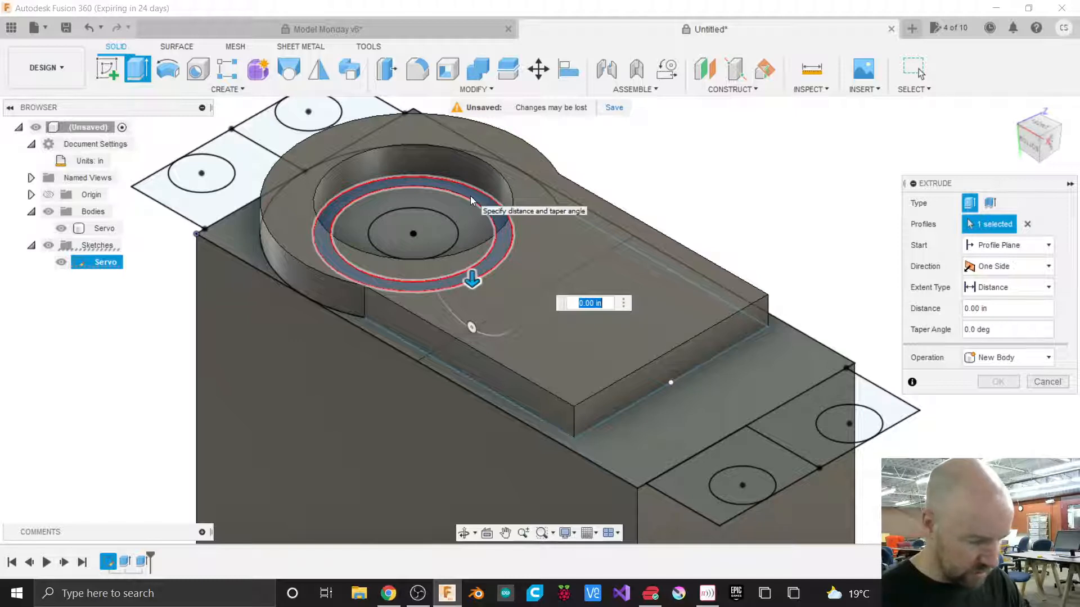
text(.1155)
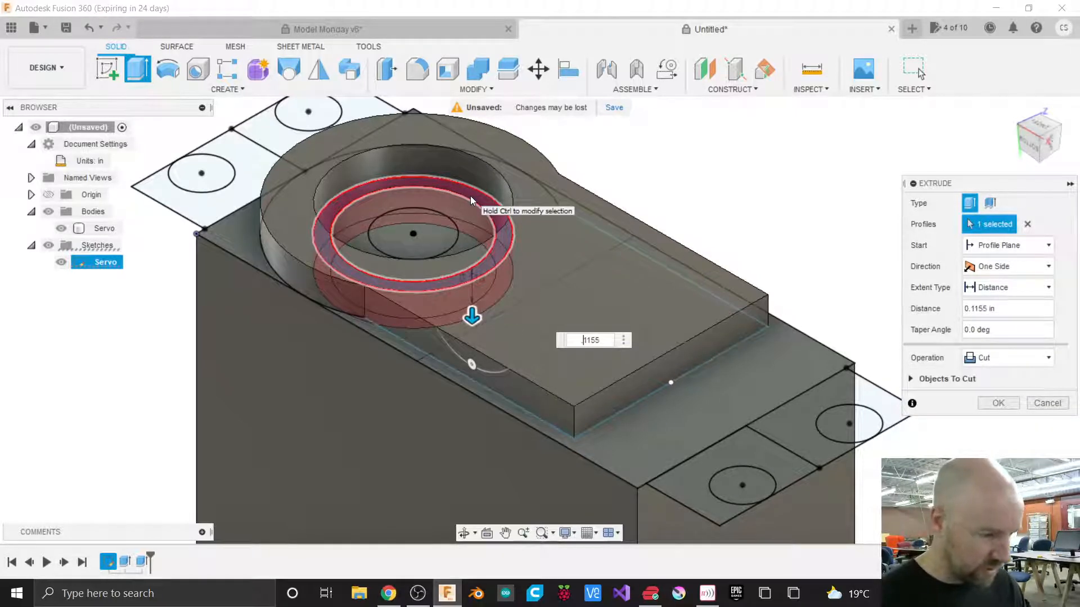
key(Home)
text(-)
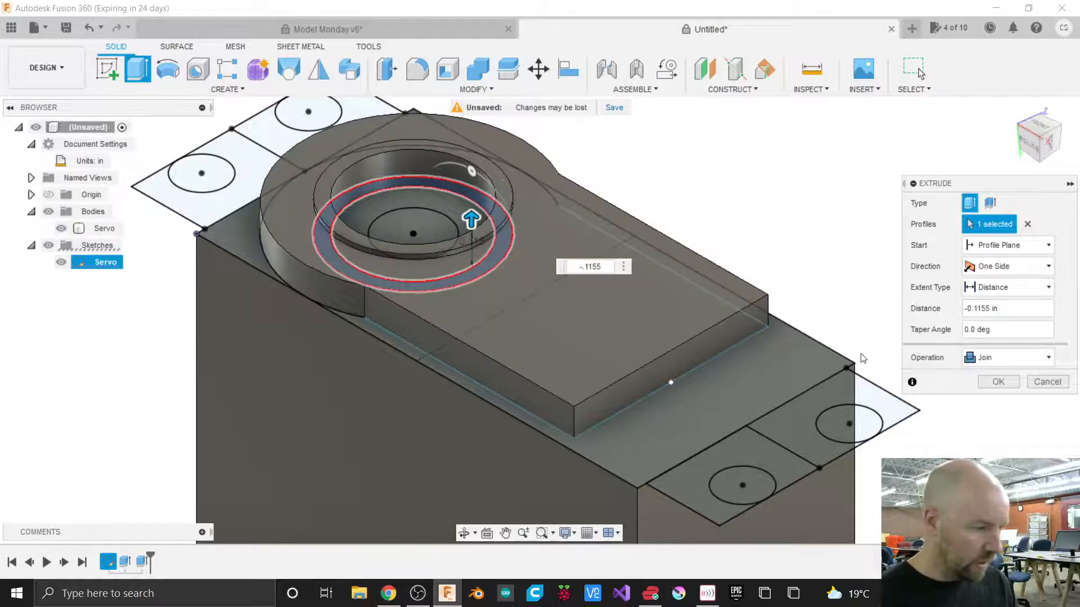
click(997, 385)
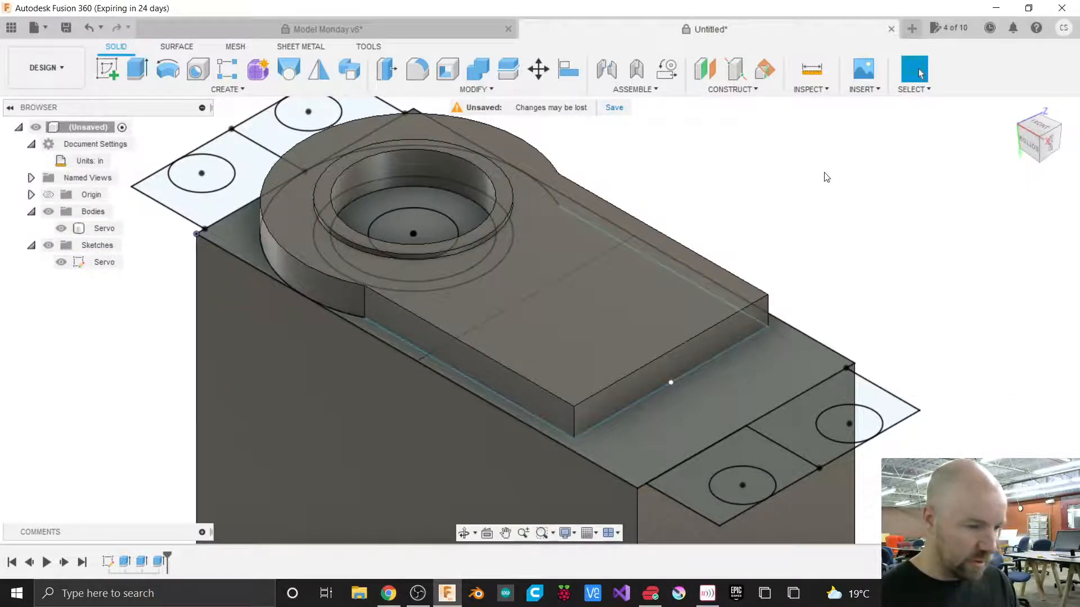
Extrude the ring profile around the central hole upward 0.13 in, joining it to the servo body.
click(137, 69)
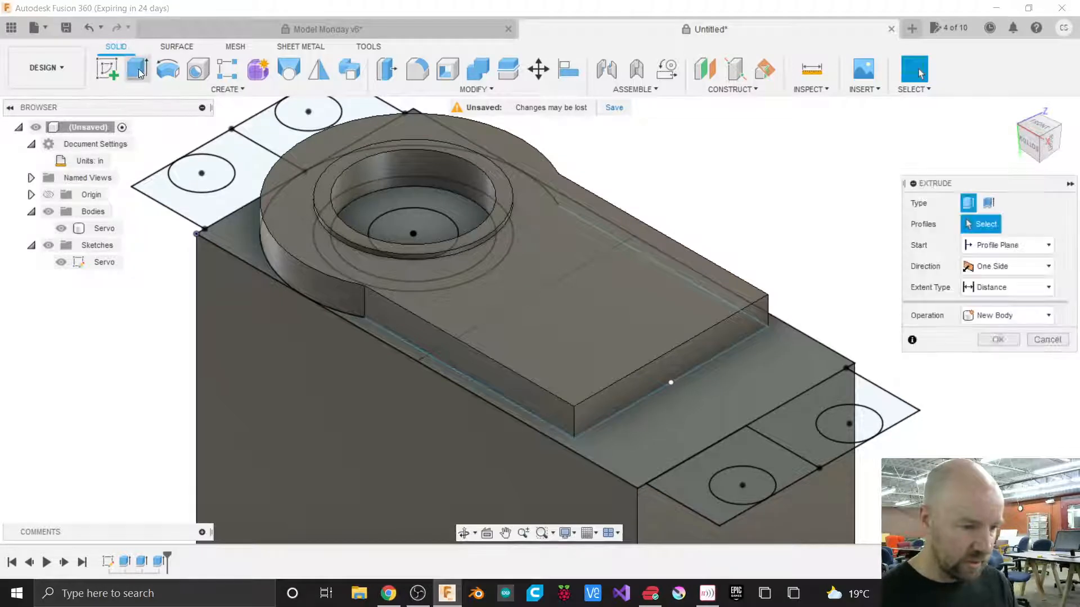
click(448, 204)
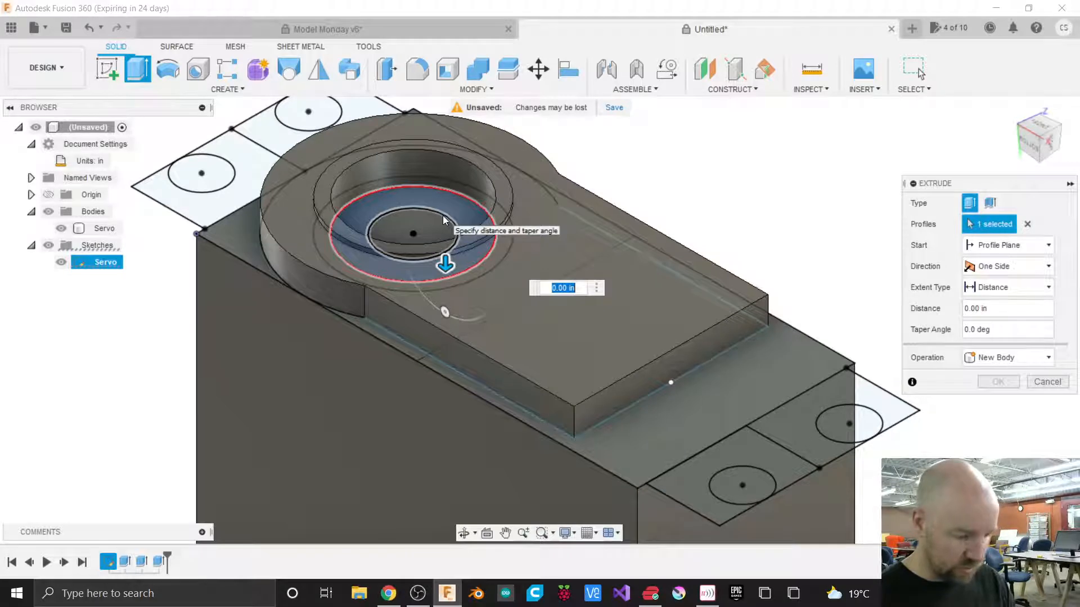
text(.13)
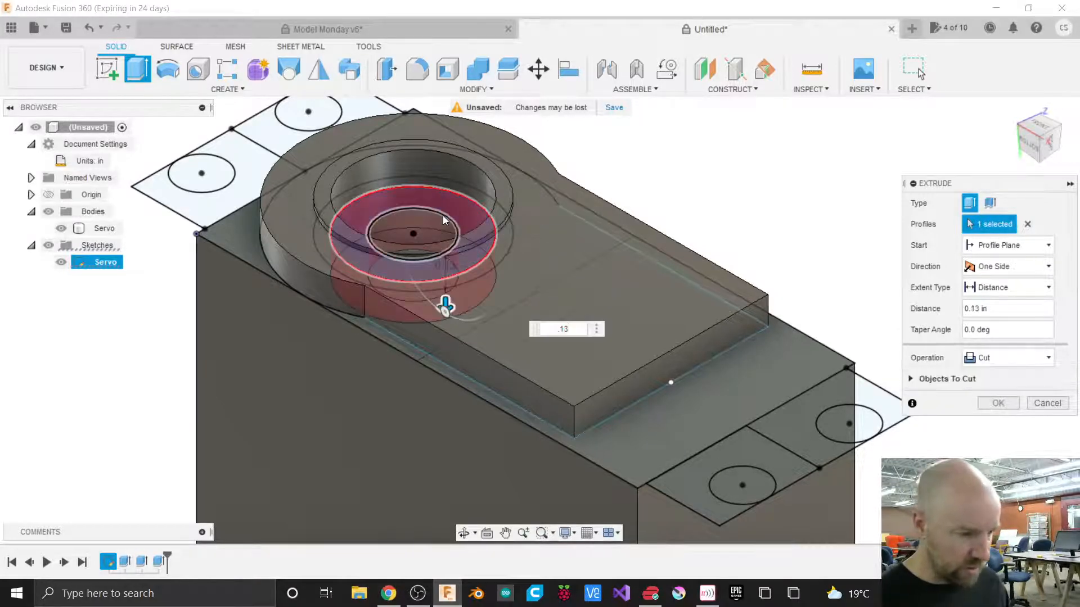
key(Left)
key(Left)
key(Left)
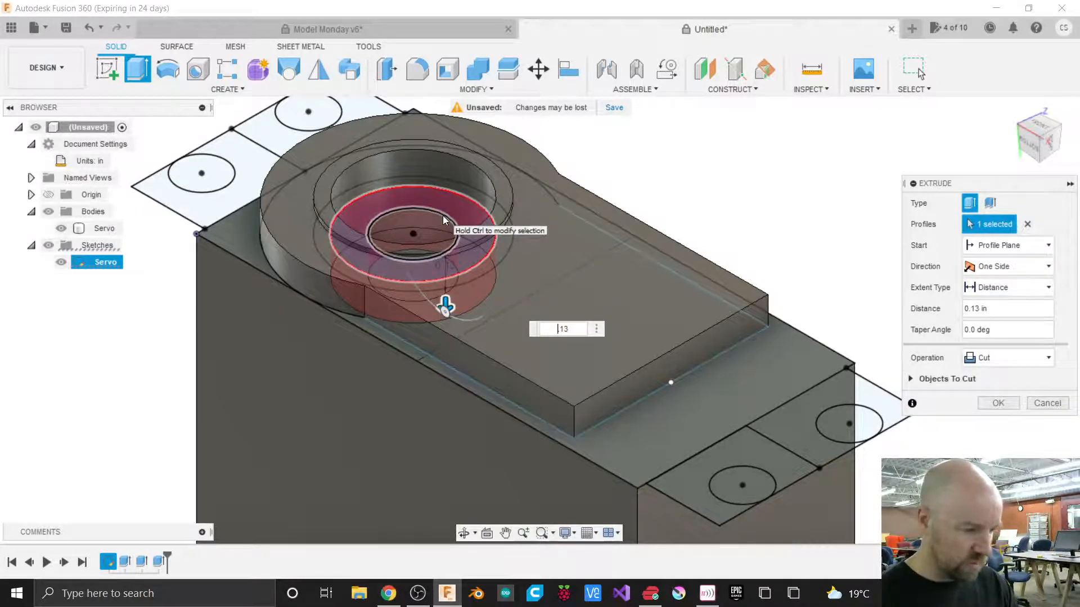
text(-)
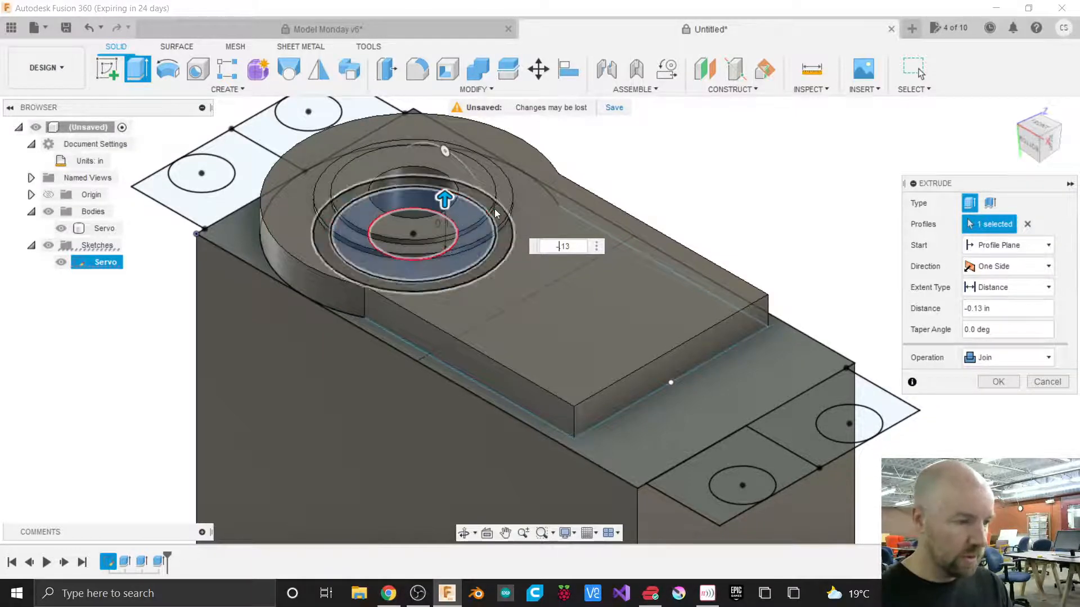
click(998, 382)
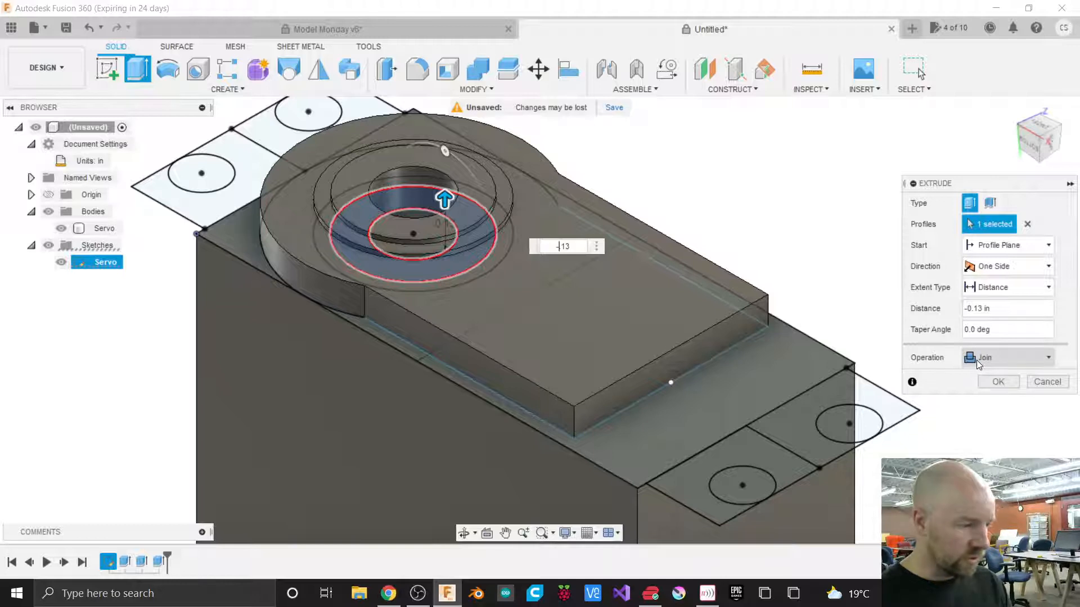
click(998, 382)
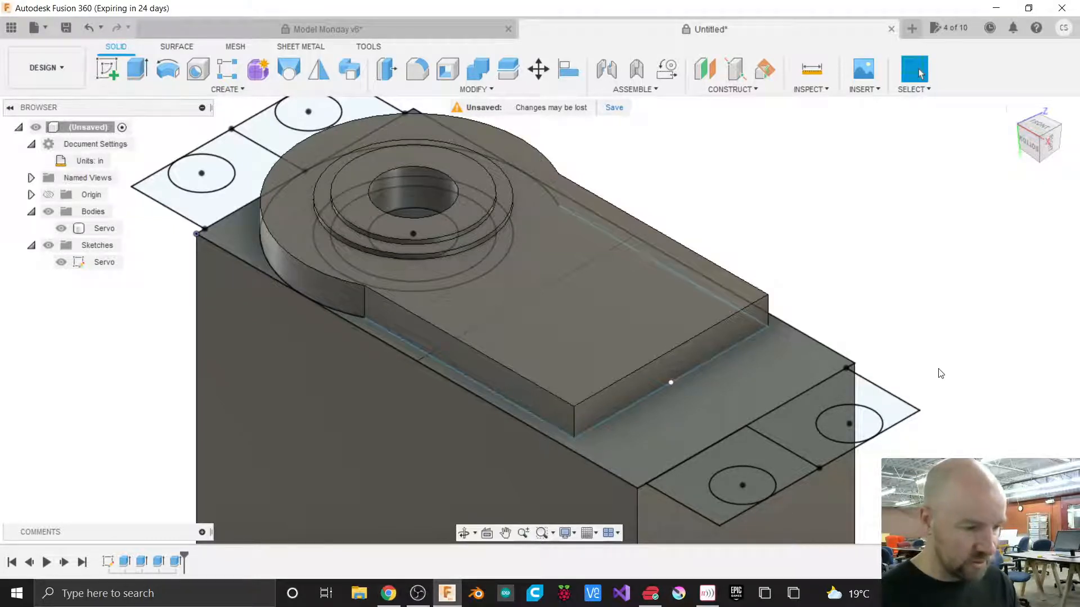
Extrude the central circle upward 0.31 in as a new body for the output shaft.
click(1028, 140)
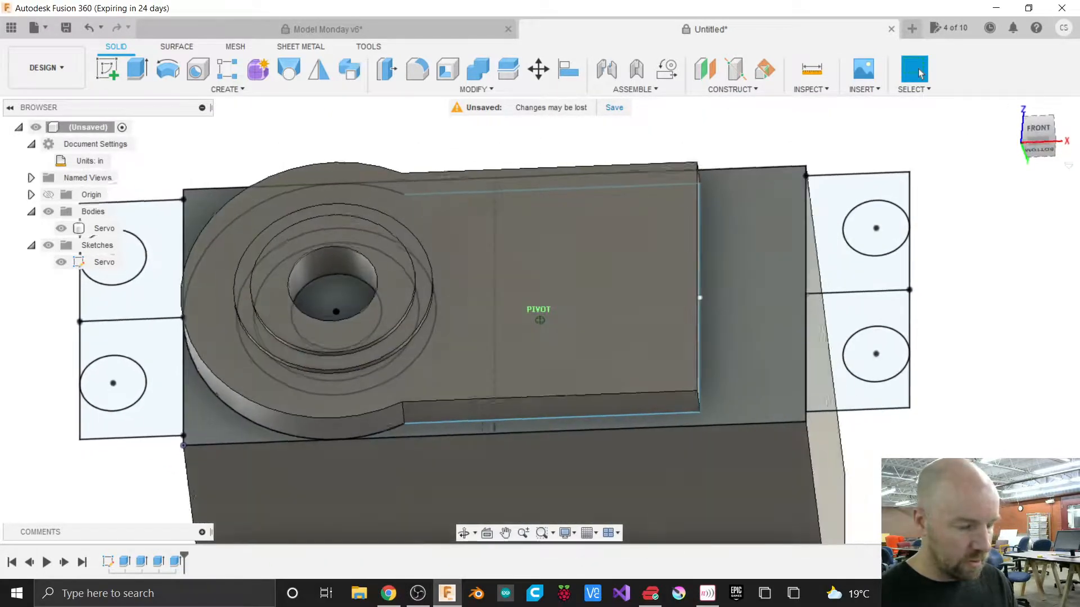
key(e)
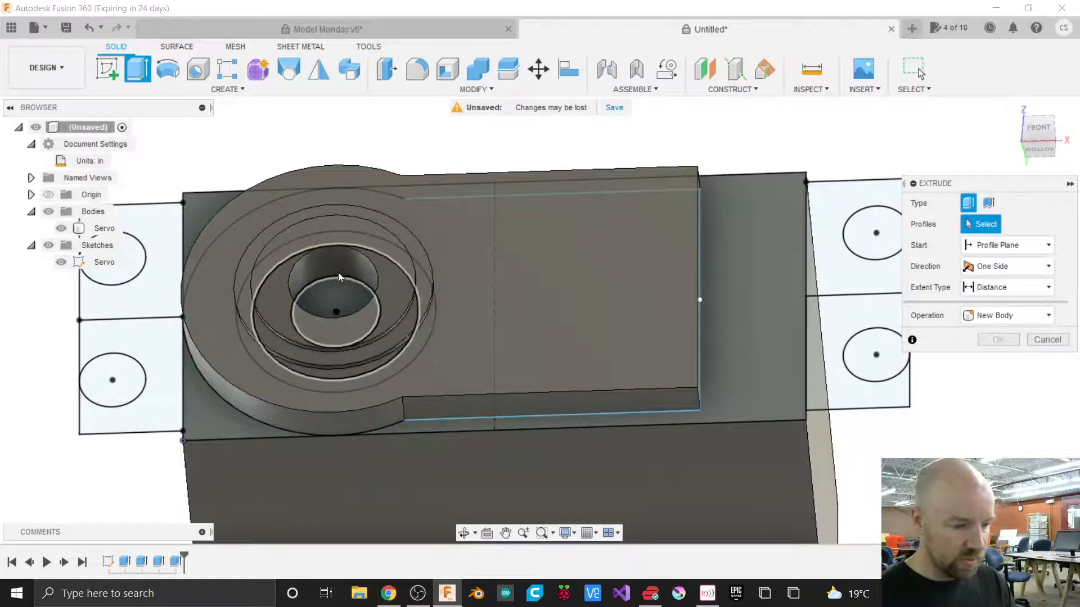
click(333, 296)
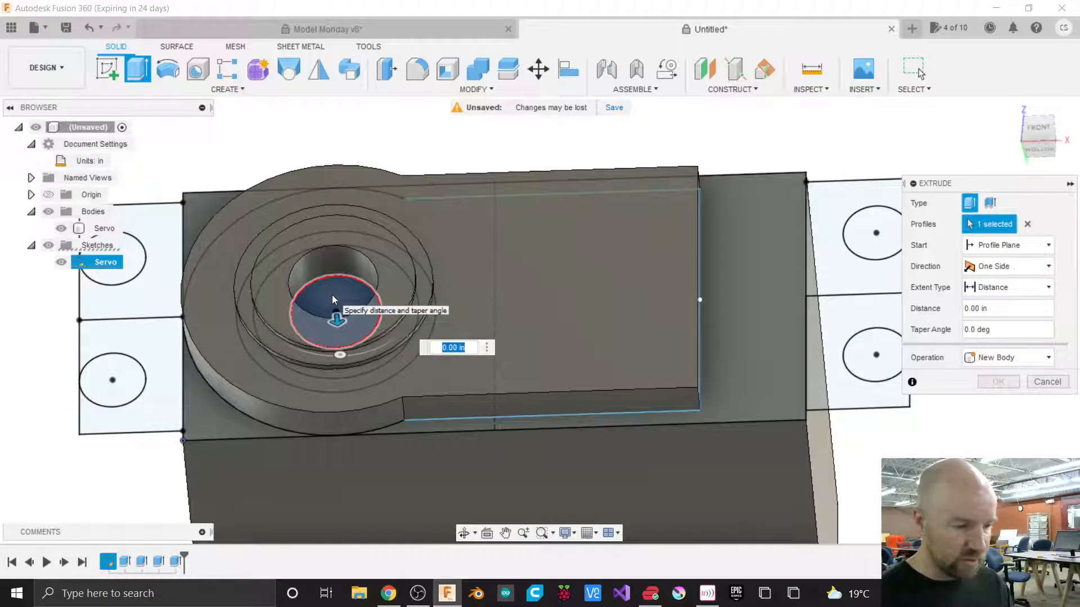
drag(337, 319, 322, 255)
text(.31)
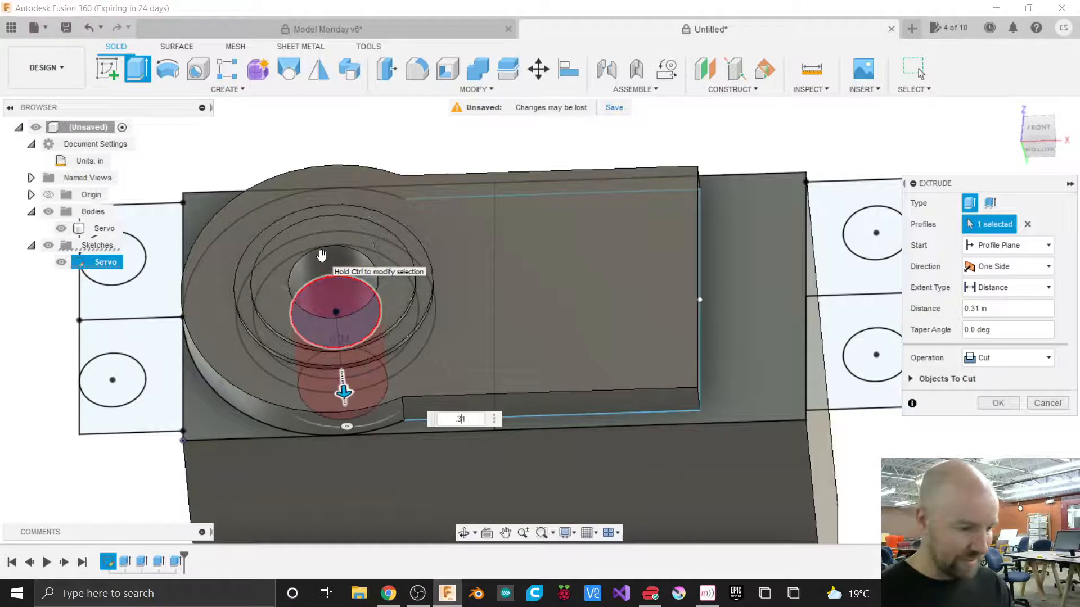
key(Left)
key(Left)
text(-)
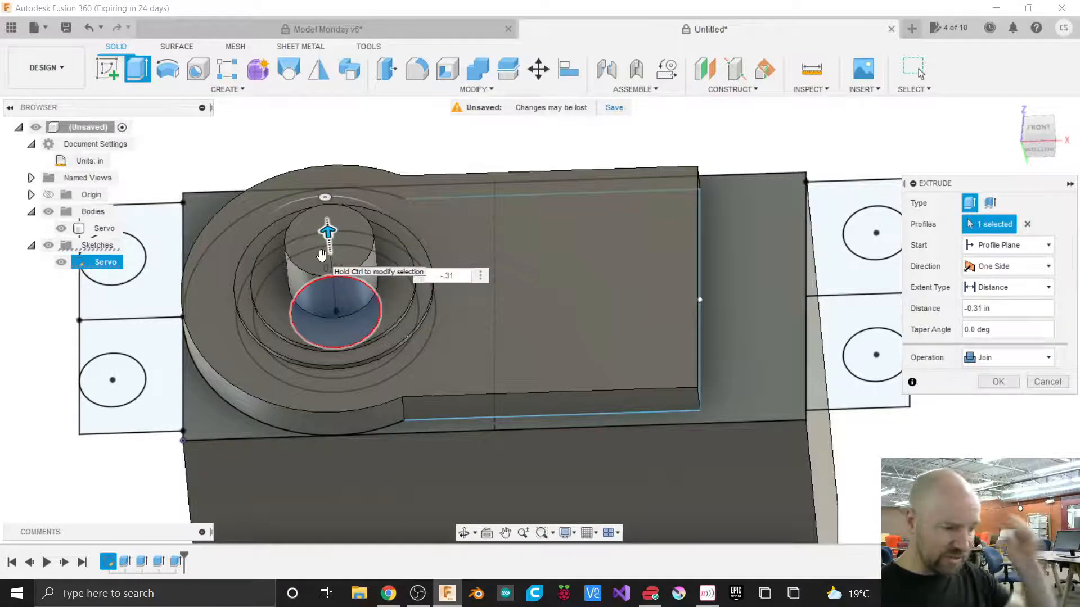
click(997, 359)
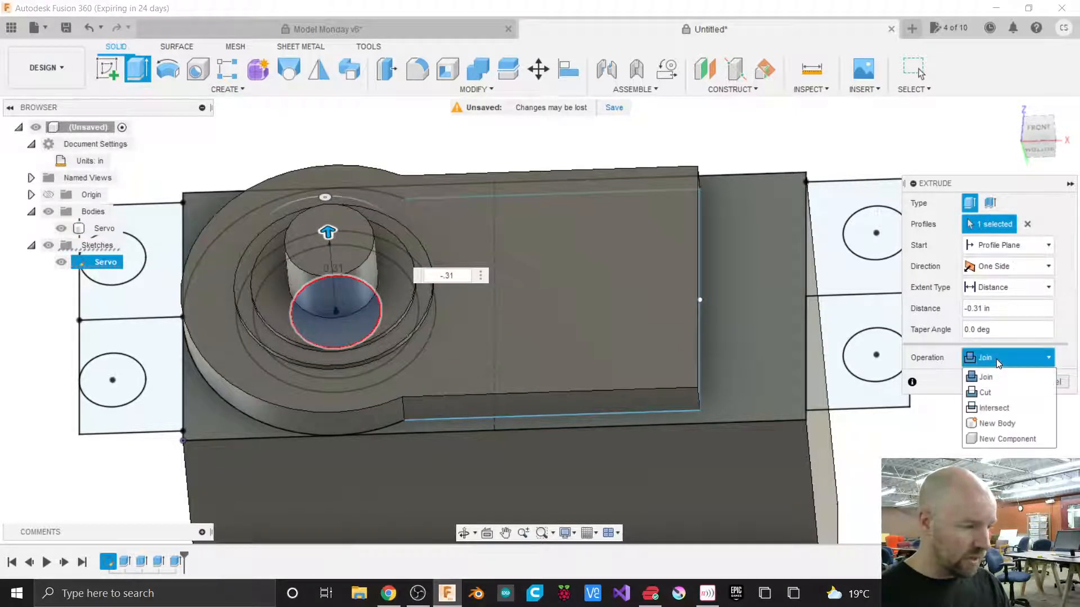
click(999, 426)
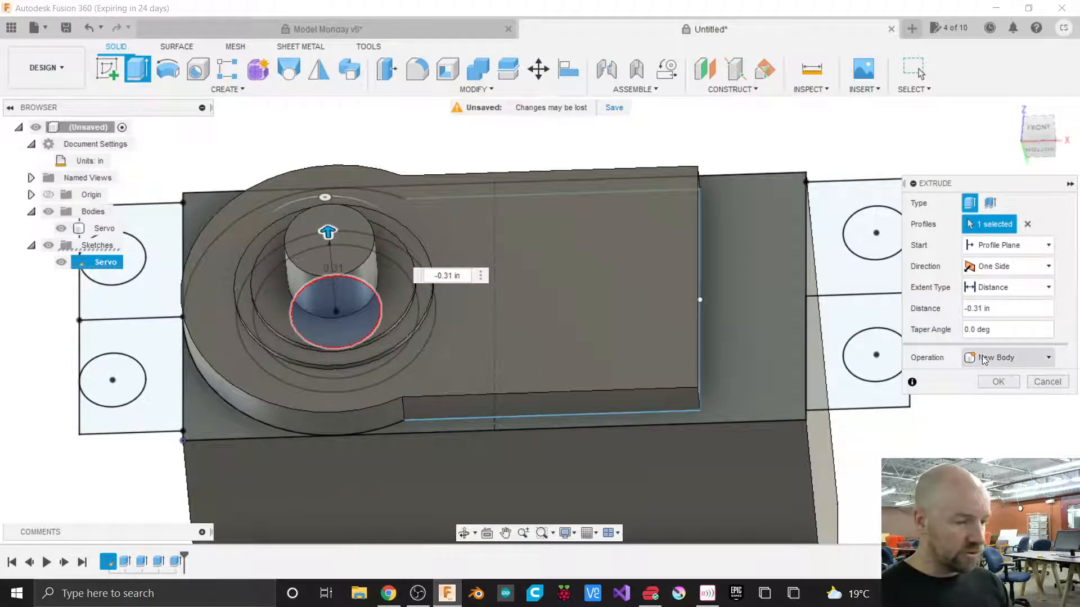
click(999, 382)
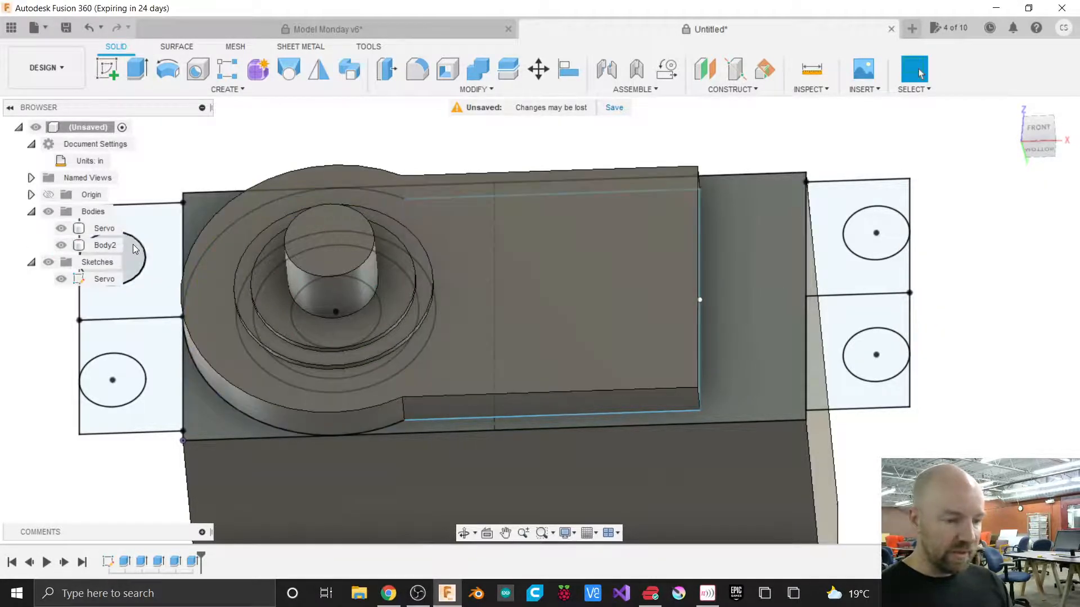
Rename the new shaft body to Servo Shaft.
scroll(884, 296, down, 1)
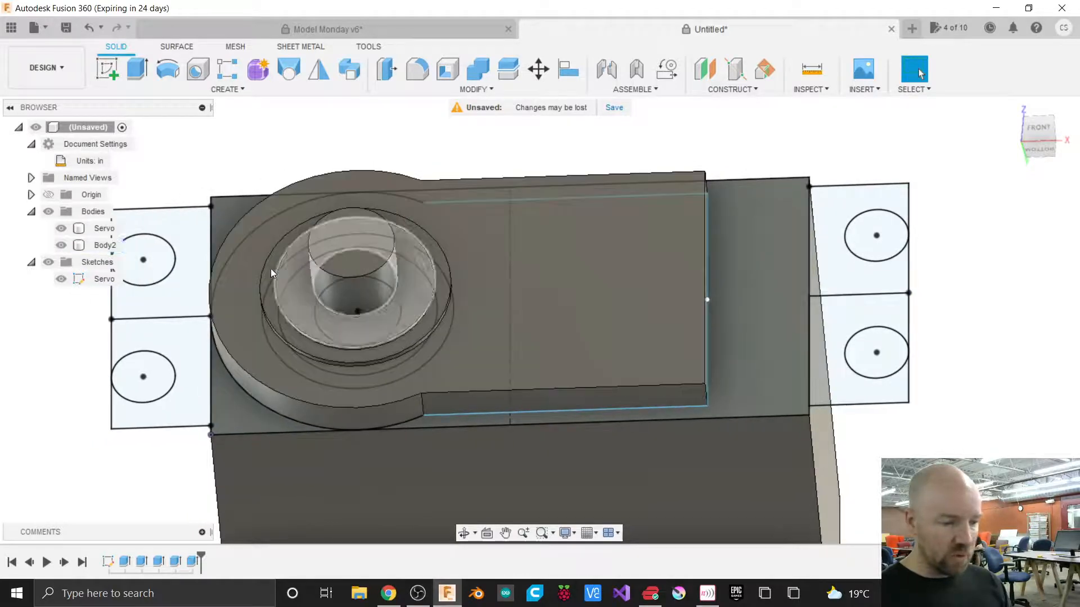
click(102, 248)
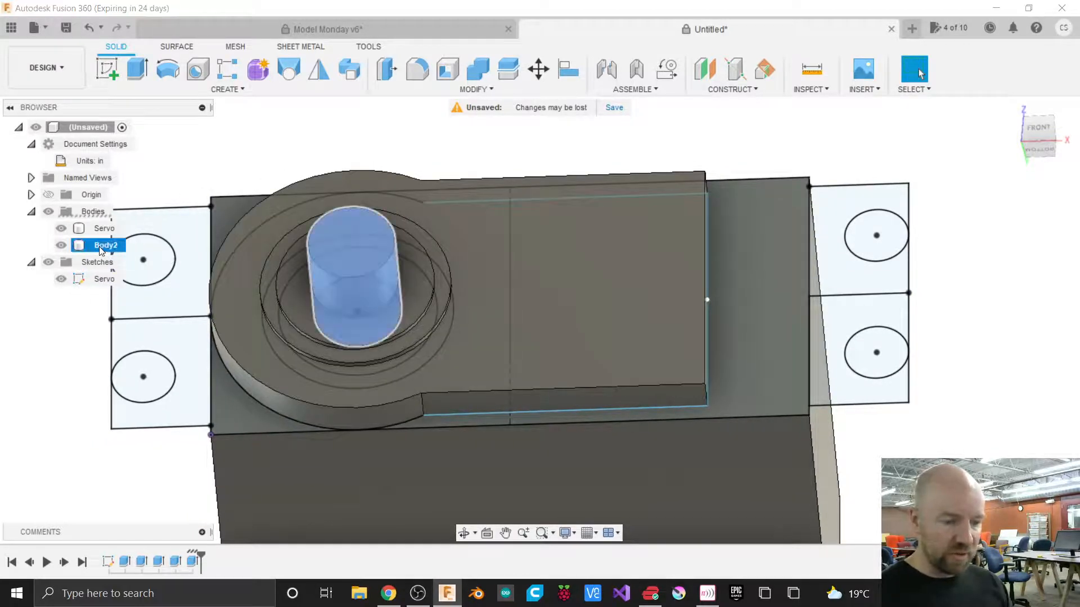
double_click(101, 247)
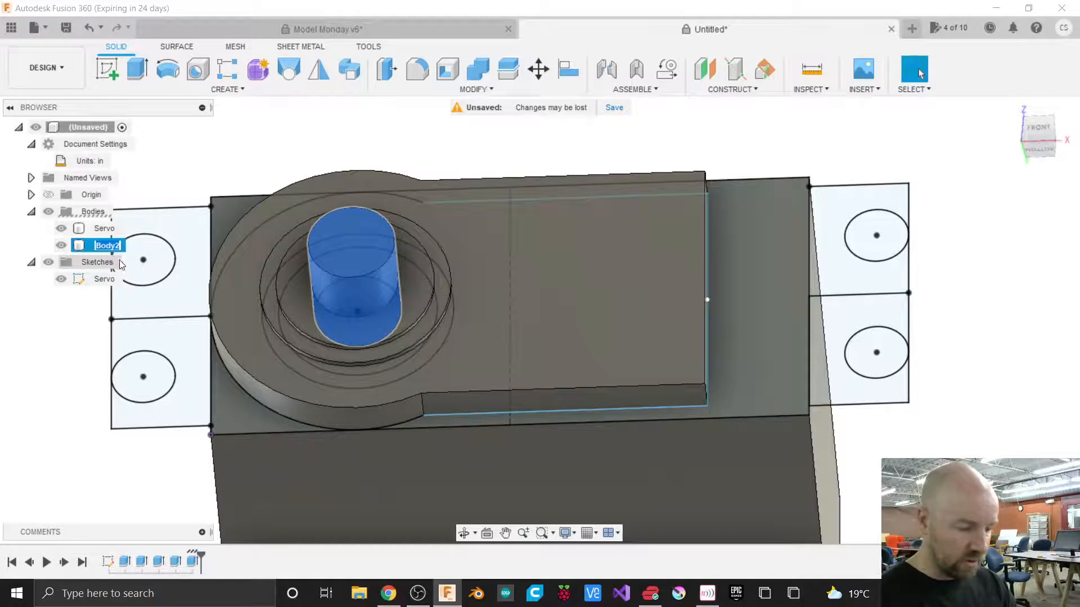
text(Servo)
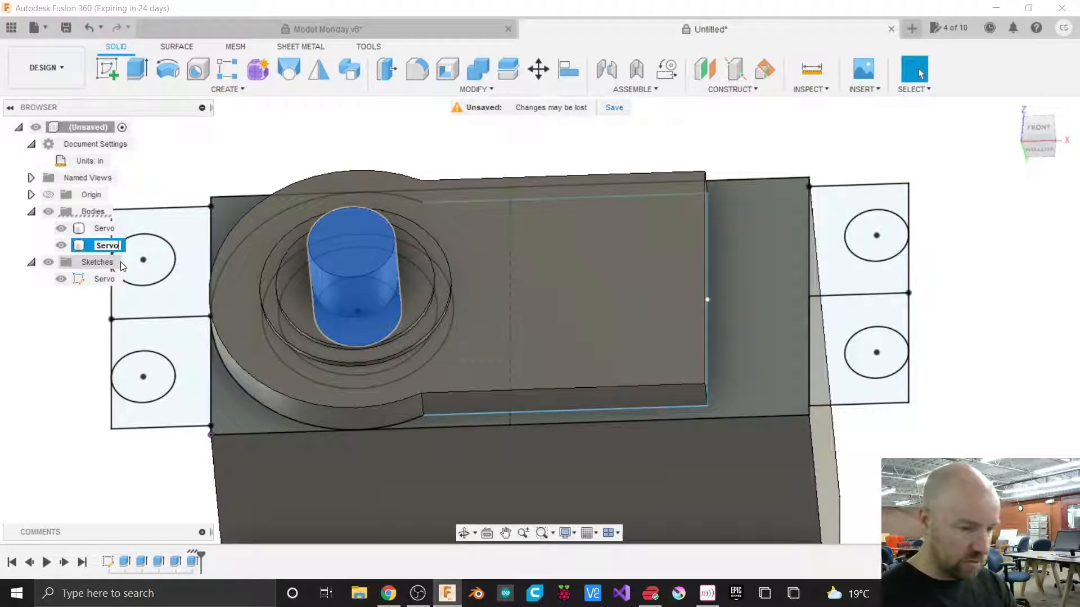
text( Shaft)
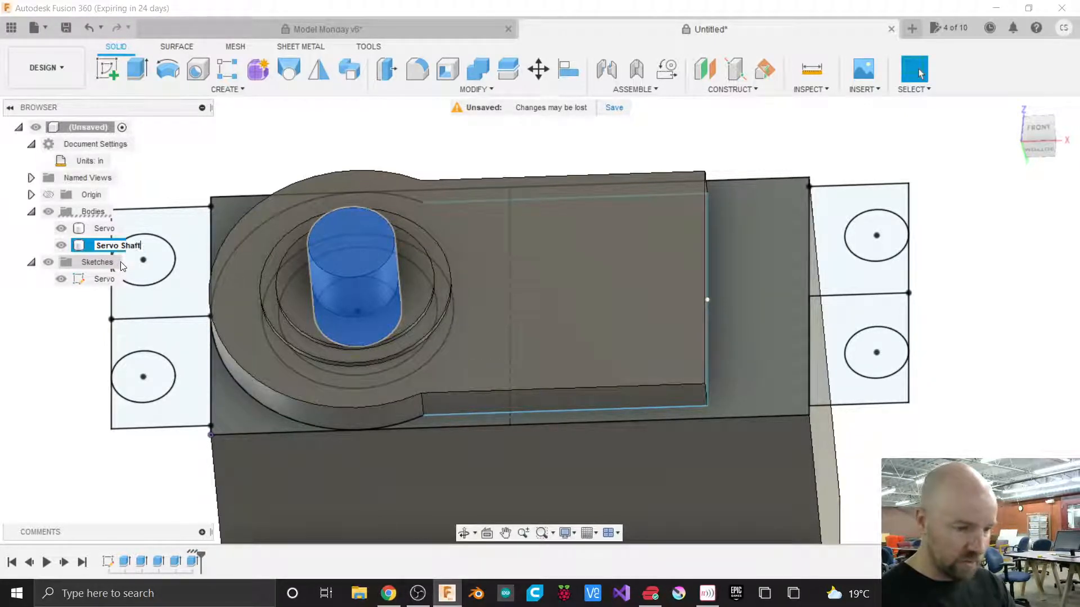
key(Return)
click(174, 171)
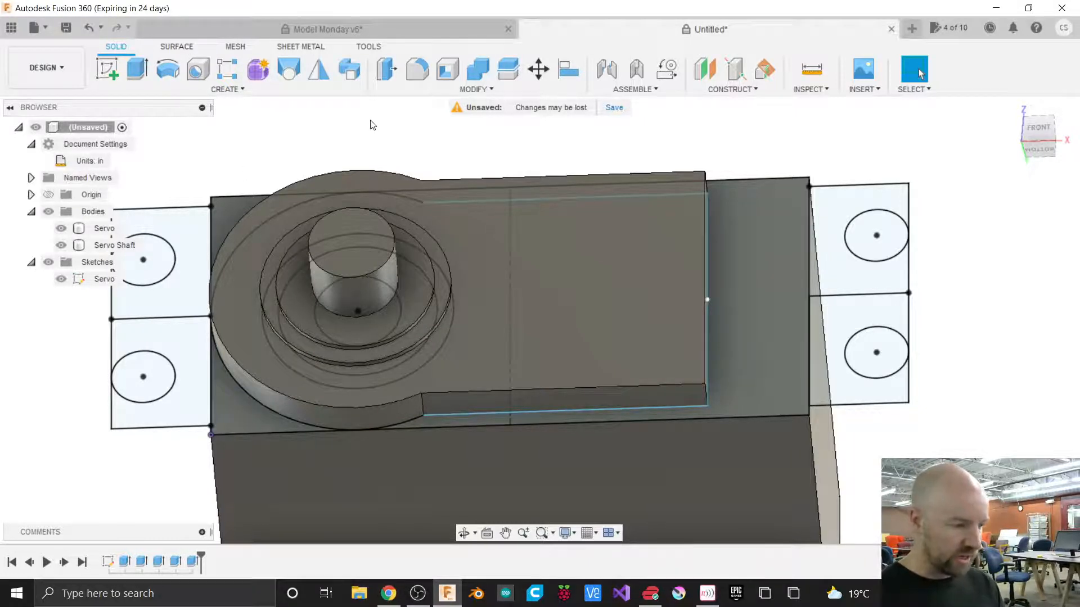
Start extruding the four mounting-tab profiles as a new body with a distance of 0.0955 in.
click(849, 272)
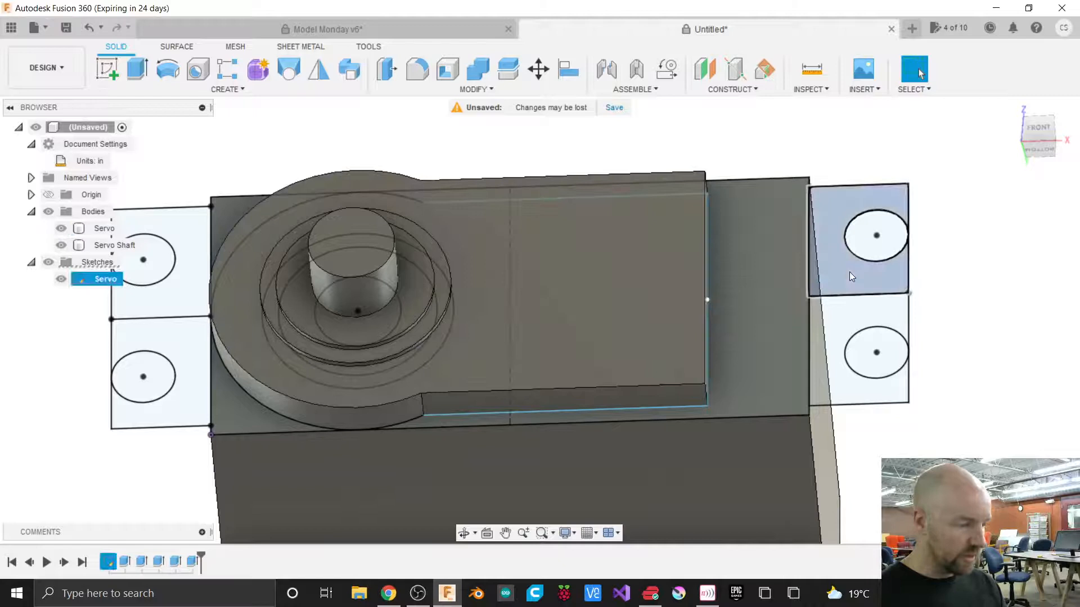
click(838, 316)
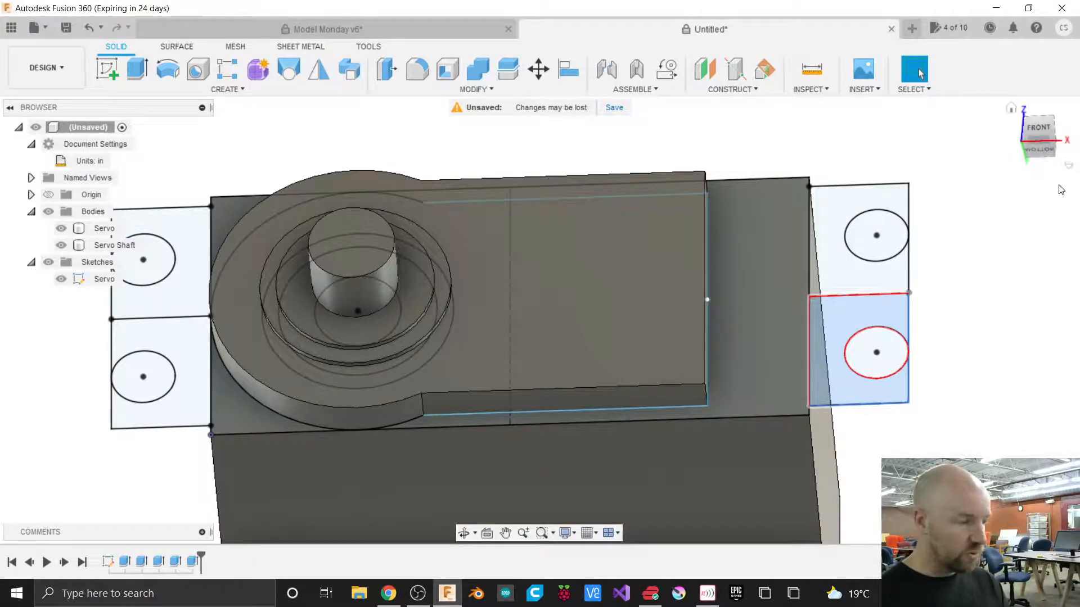
mouse_move(1041, 146)
mouse_down()
mouse_move(1054, 113)
mouse_move(1042, 109)
mouse_move(1047, 120)
mouse_up()
scroll(1013, 292, down, 2)
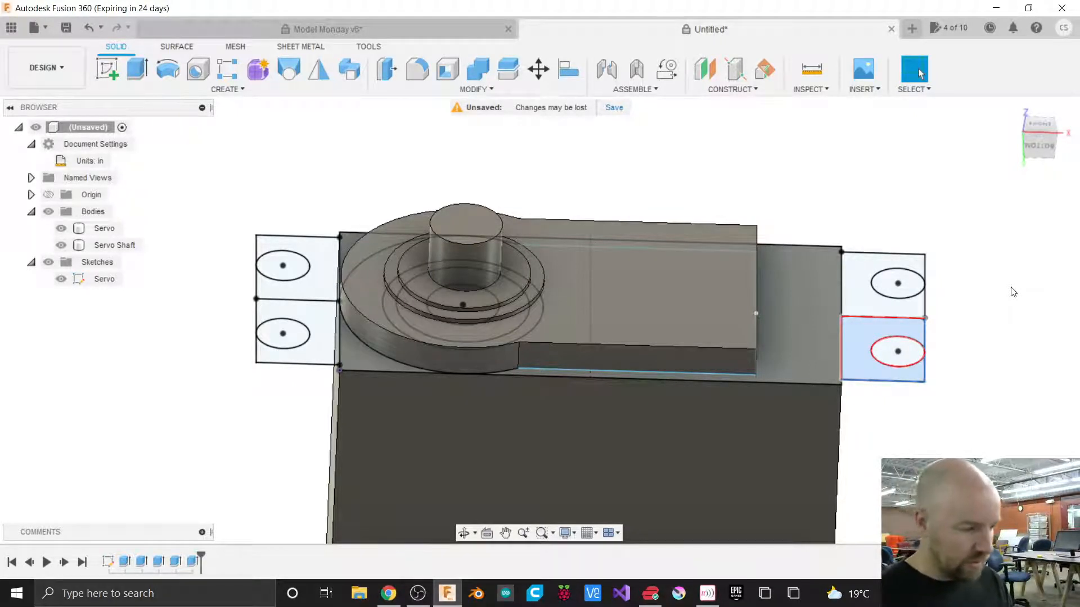
click(834, 197)
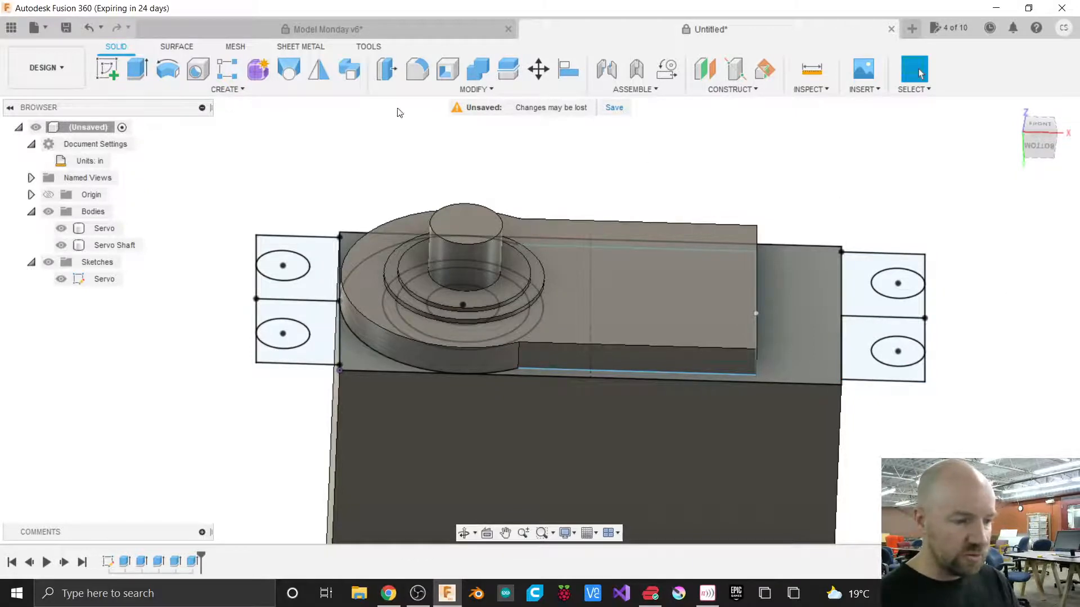
click(138, 69)
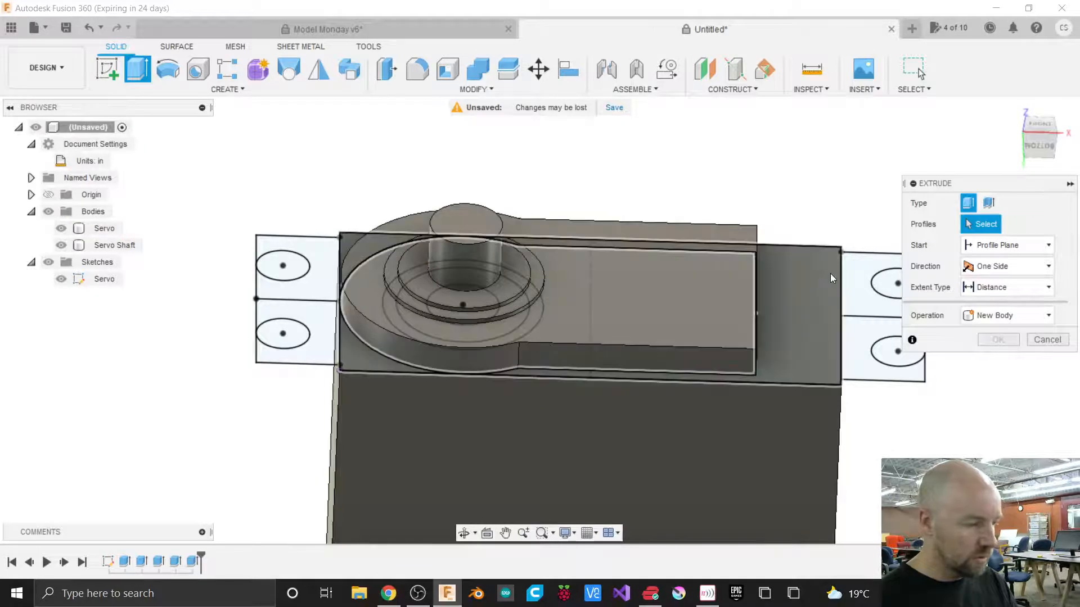
click(861, 288)
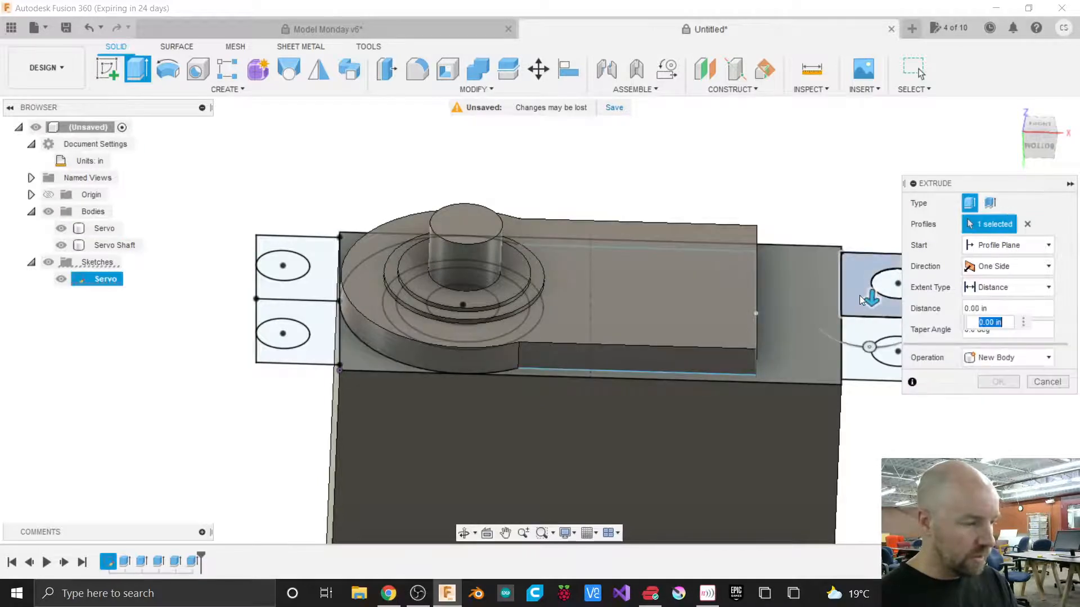
click(855, 325)
click(322, 315)
click(318, 286)
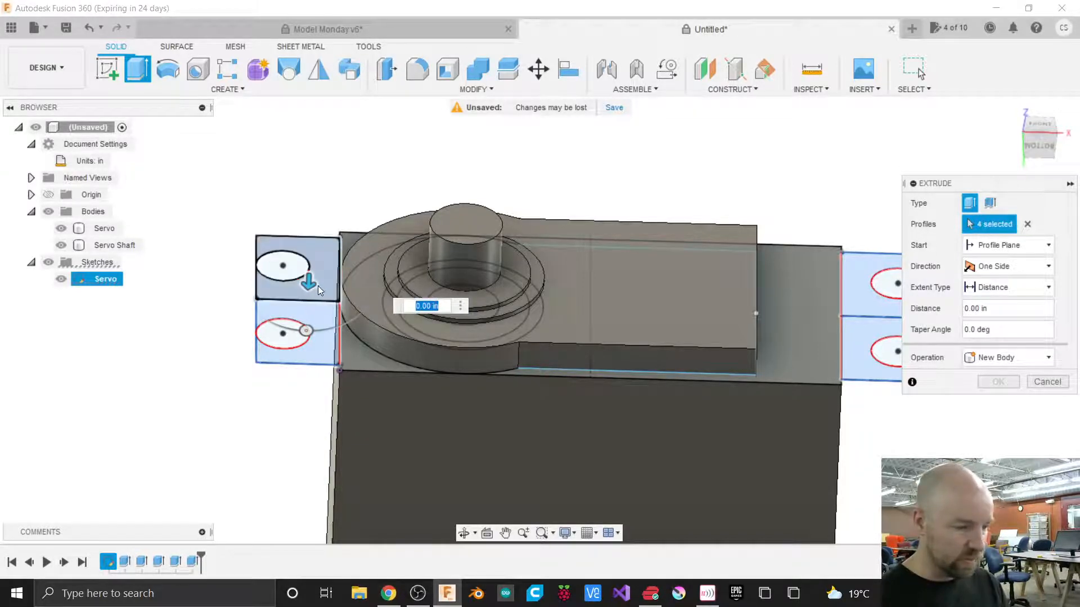
click(319, 285)
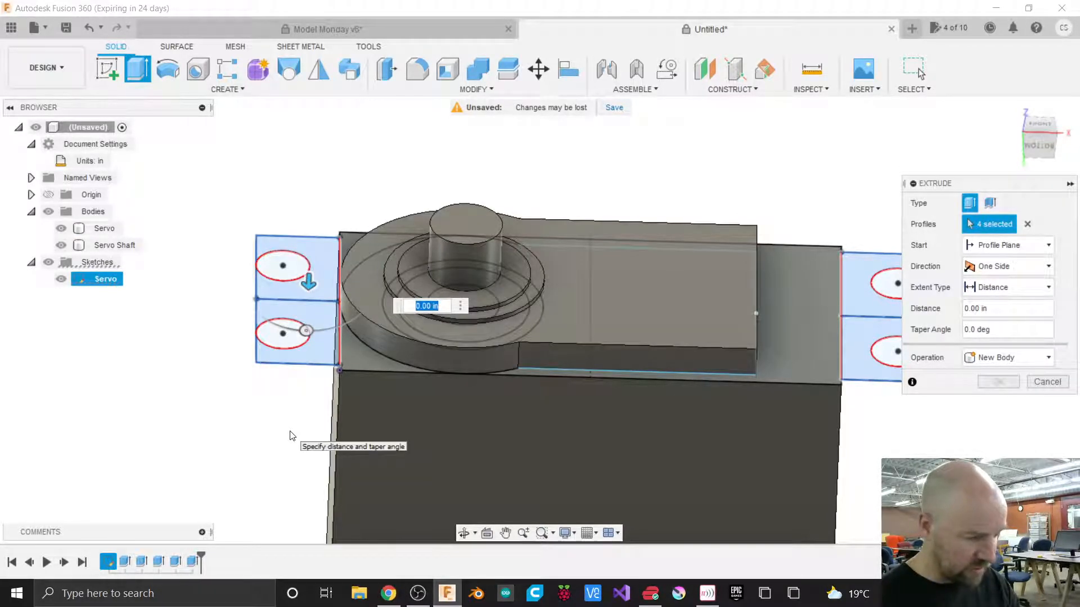
text(.0955)
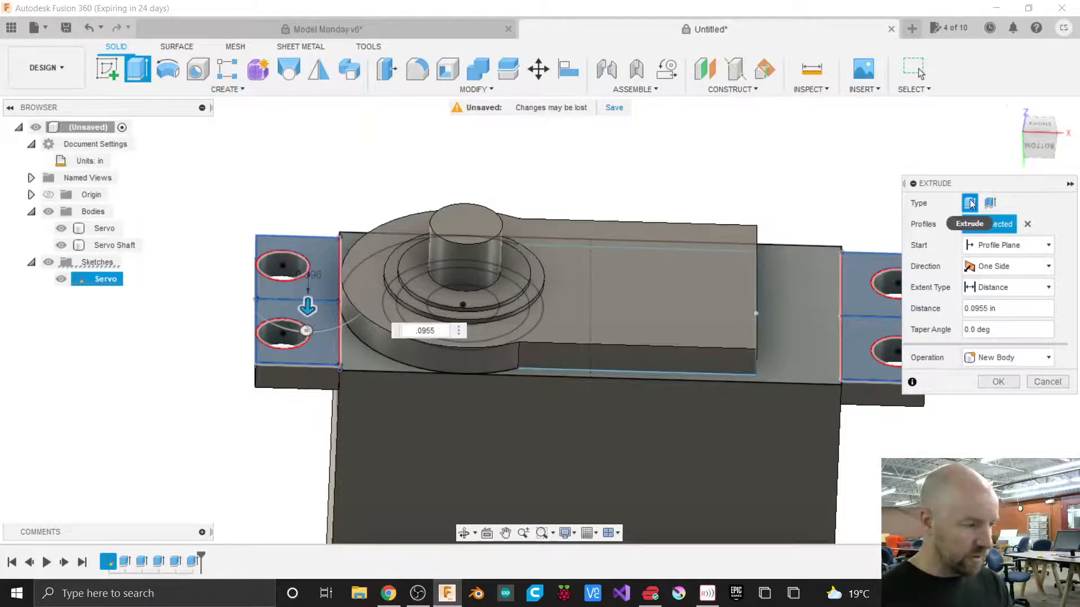
Set the mounting-tab extrusion to start from an offset of 0.229 in.
click(1036, 143)
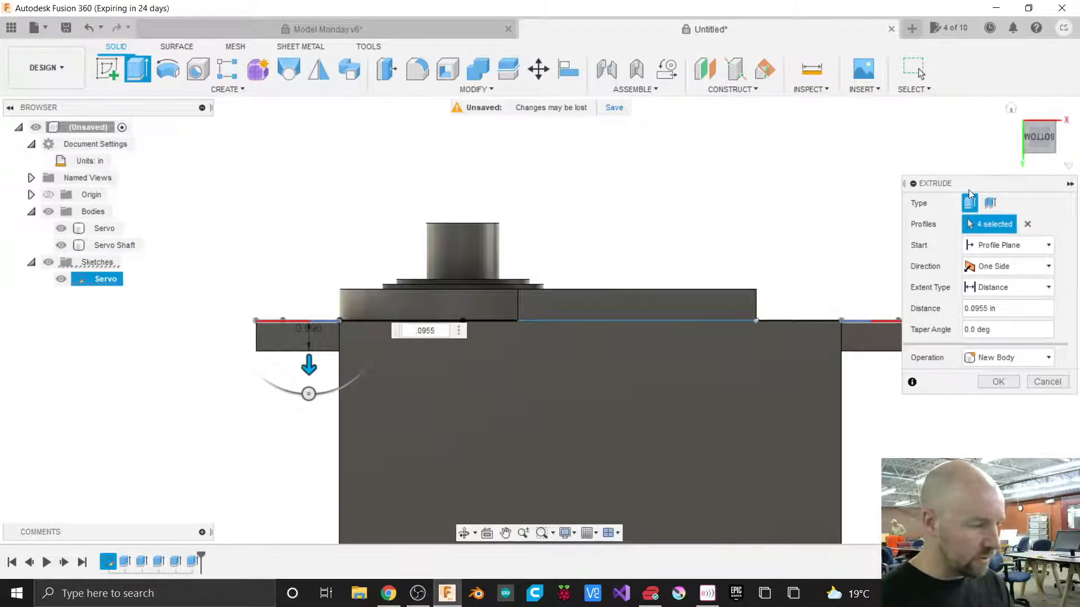
drag(969, 187, 870, 171)
drag(844, 120, 667, 158)
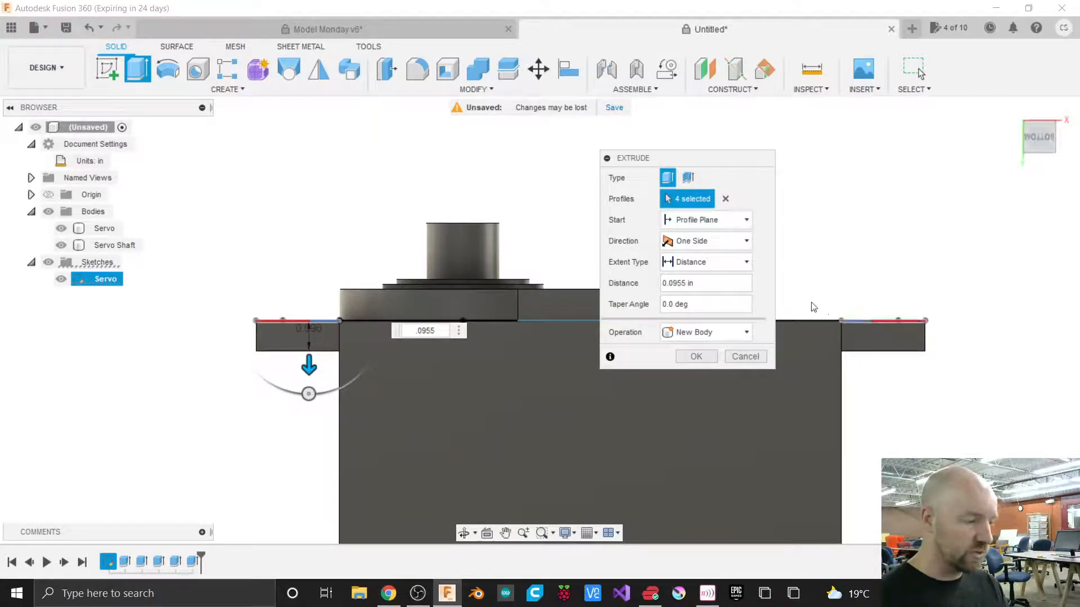
click(707, 219)
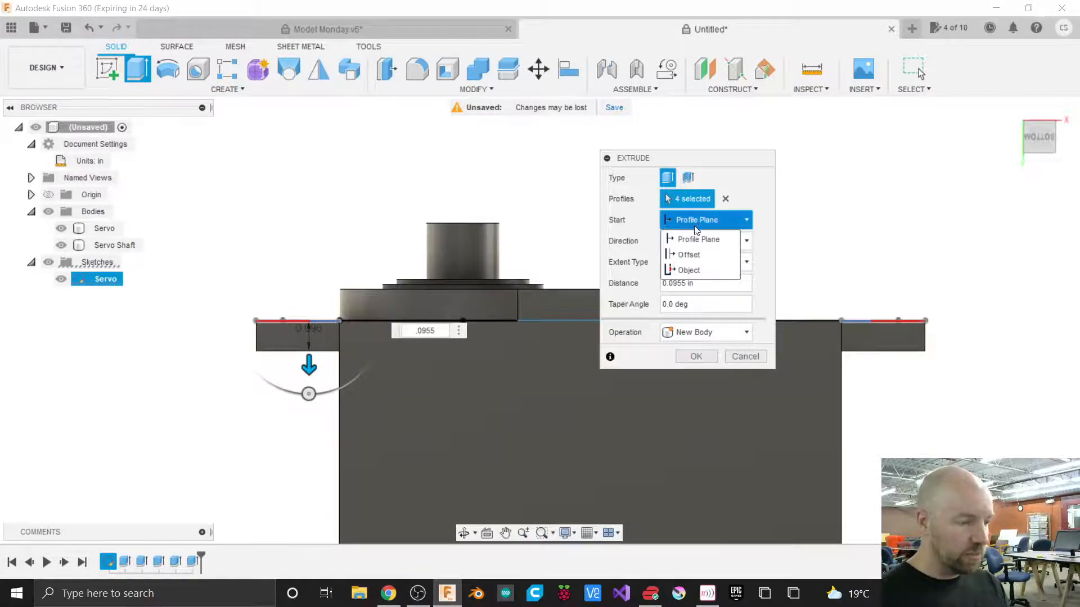
click(691, 256)
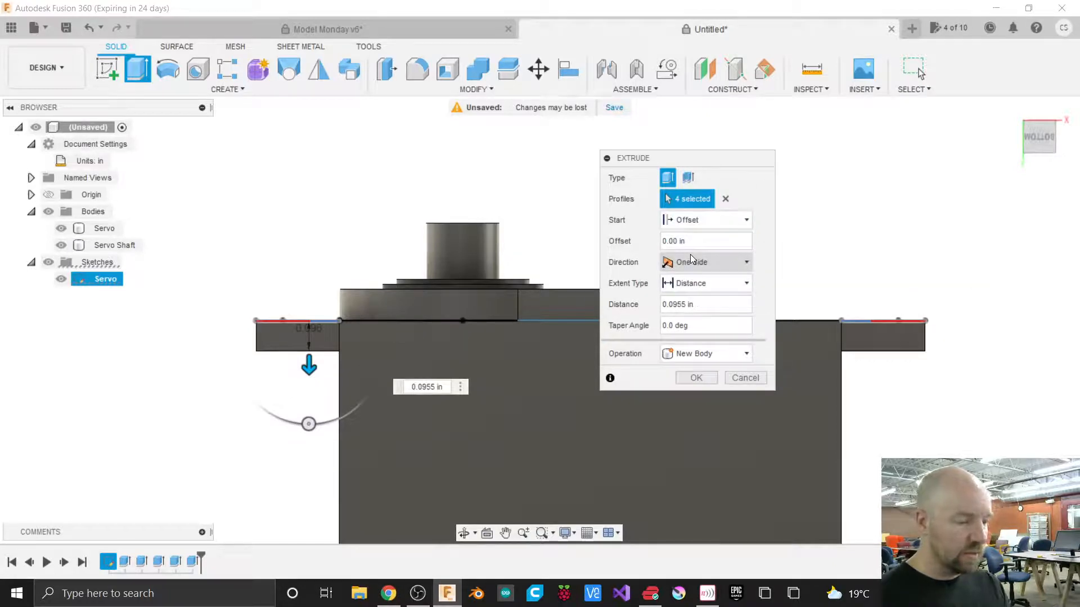
drag(687, 241, 665, 245)
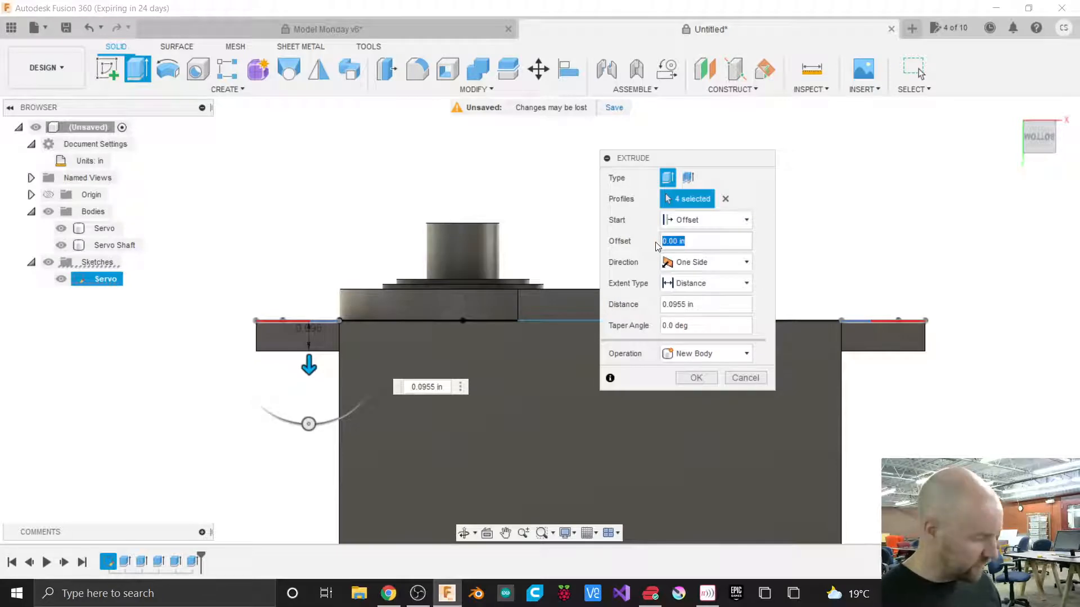
text(.229)
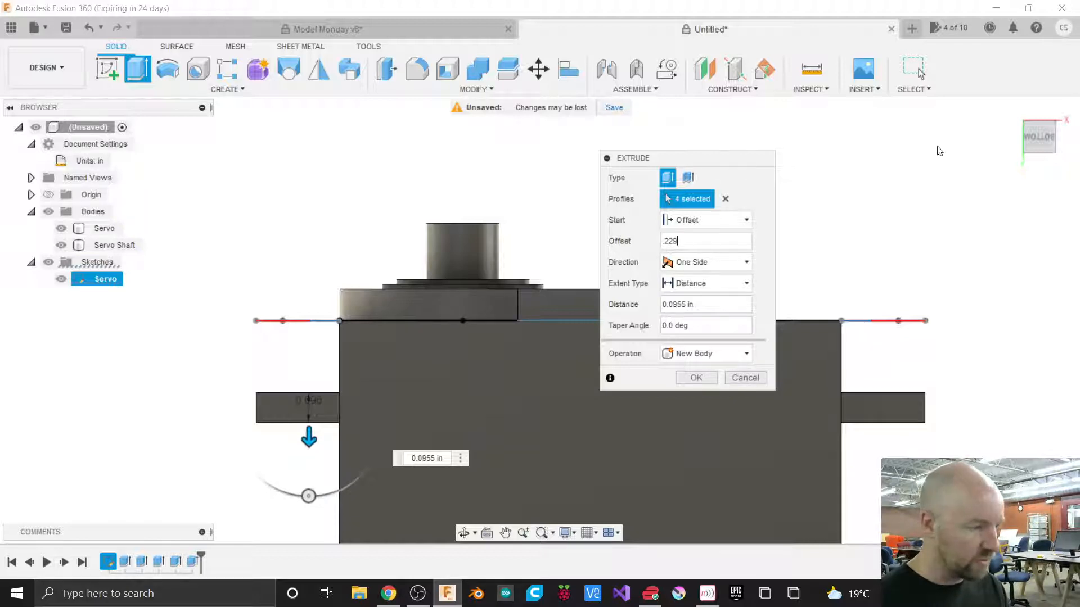
Try reversing the tab extrusion offset to -0.229 in, then restore it to 0.229 in.
drag(1034, 145, 1029, 157)
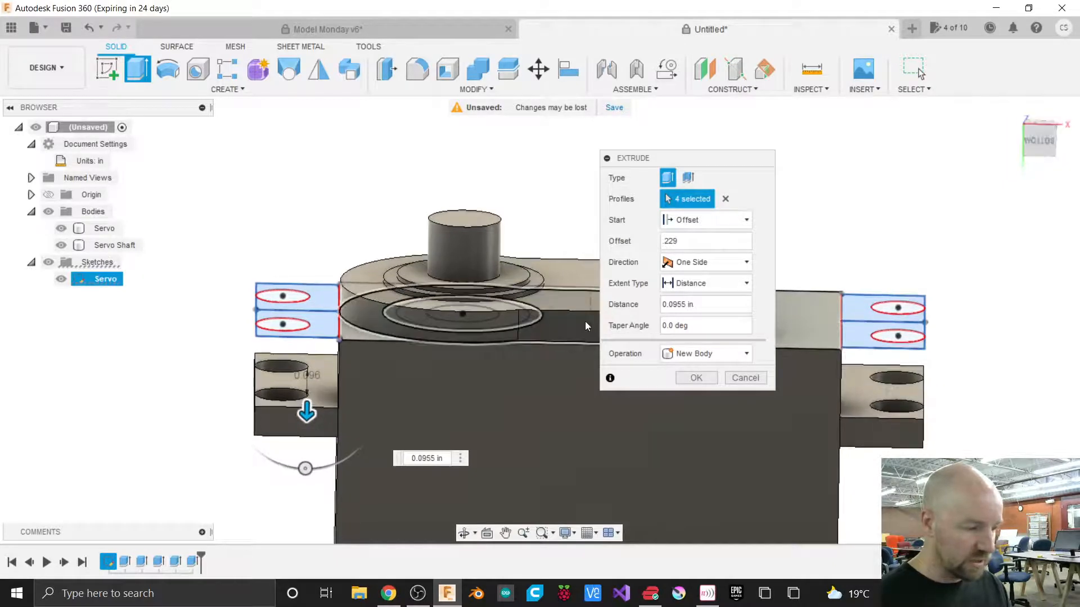
click(664, 241)
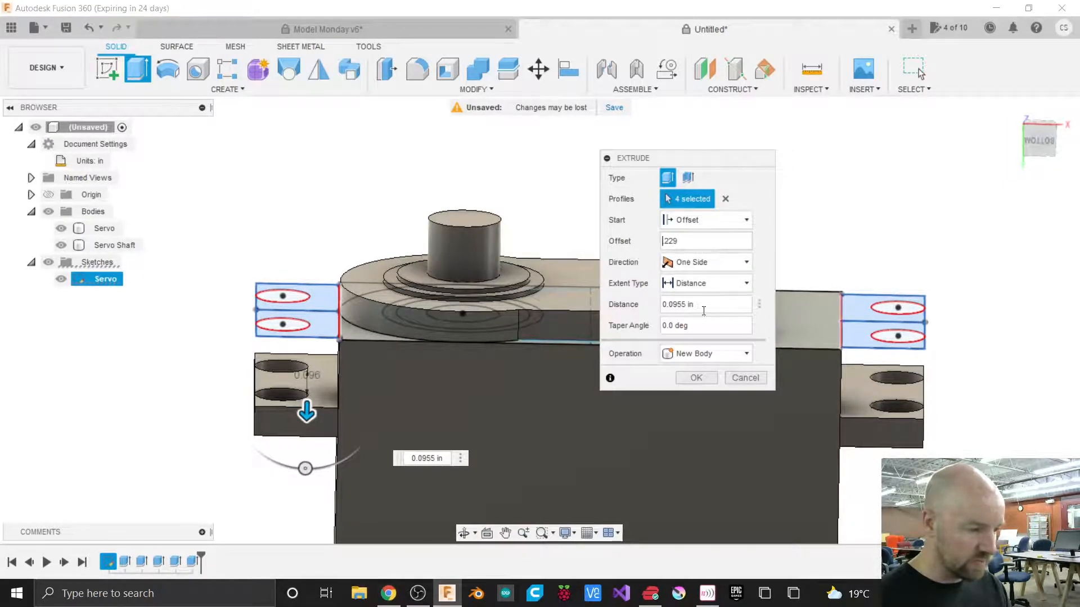
text(-)
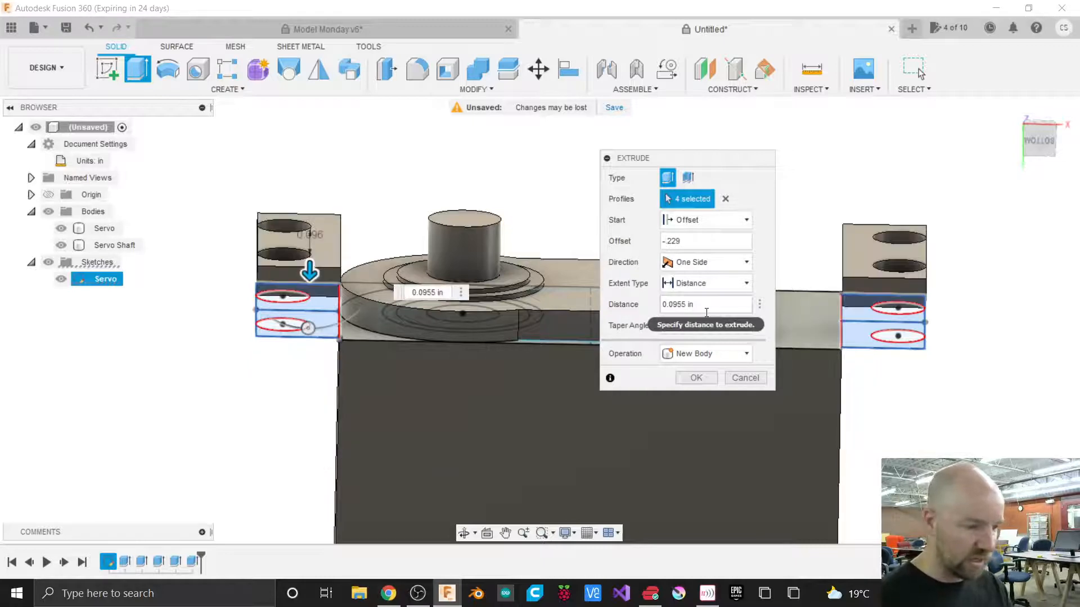
mouse_move(1047, 130)
mouse_down()
mouse_move(1038, 145)
mouse_move(1035, 106)
mouse_move(1036, 122)
mouse_up()
click(1054, 130)
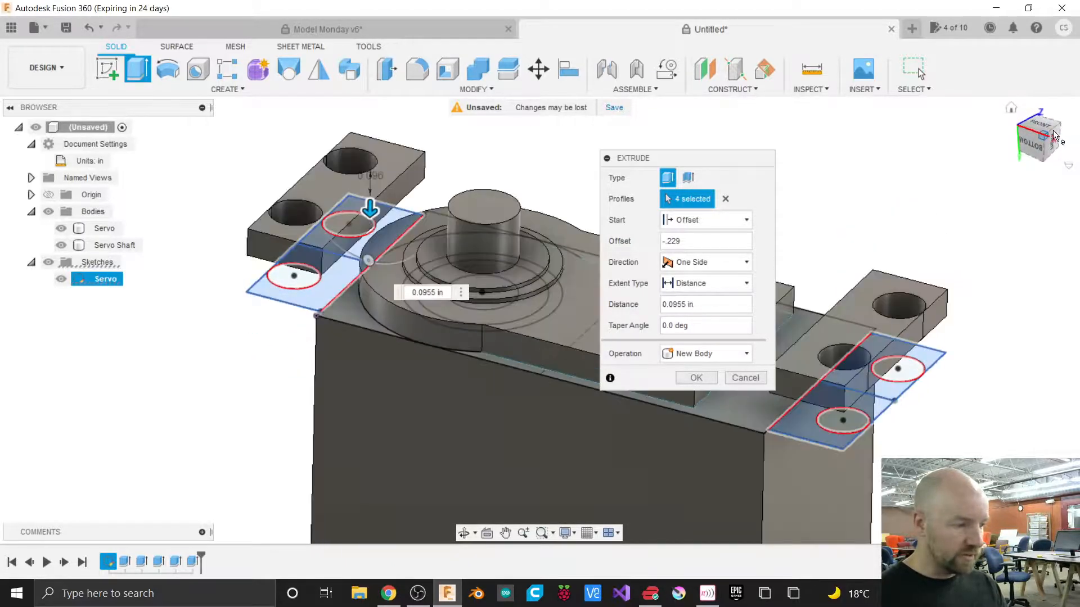
click(663, 242)
key(BackSpace)
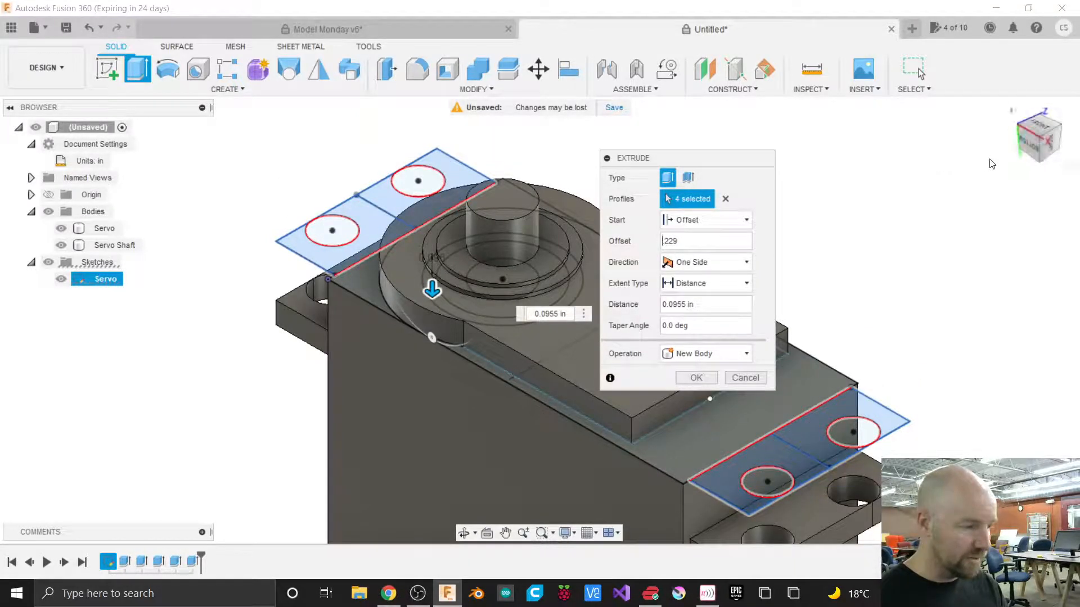
Finish the mounting-tab extrusion as new bodies.
click(1032, 143)
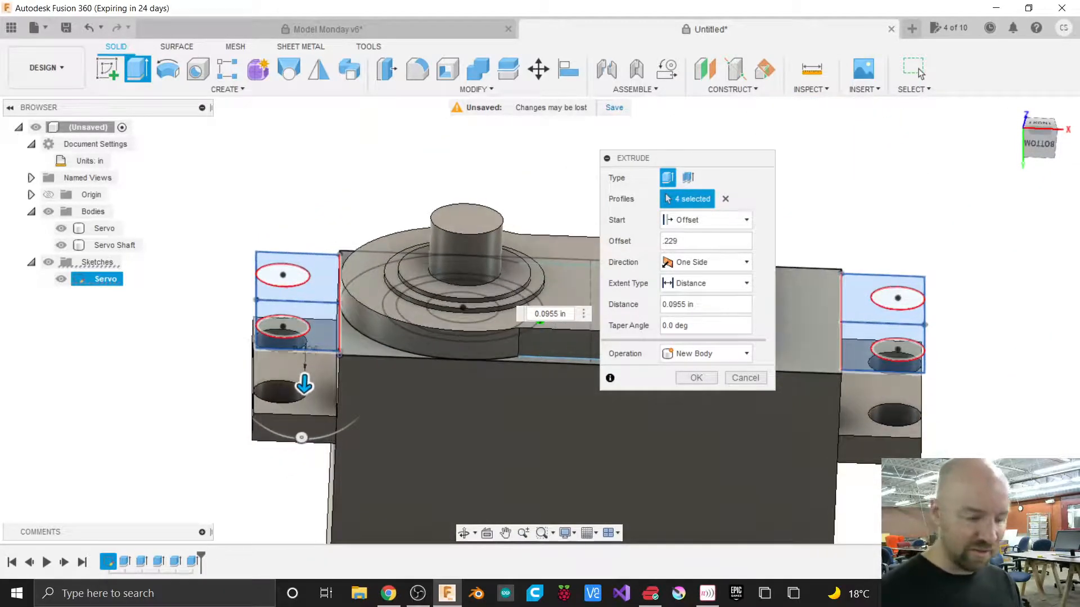
click(1050, 133)
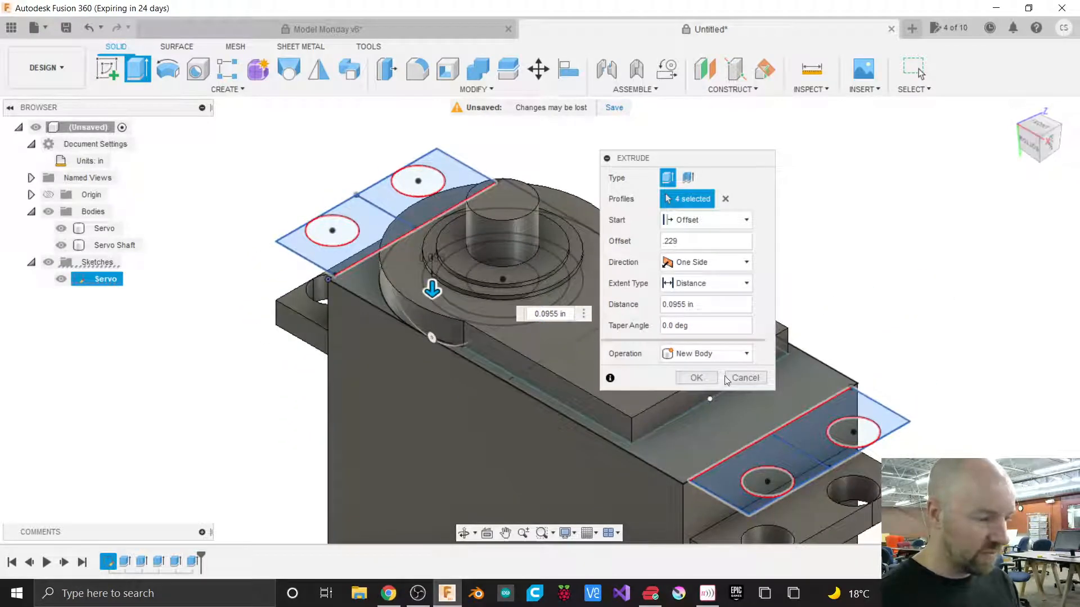
click(696, 378)
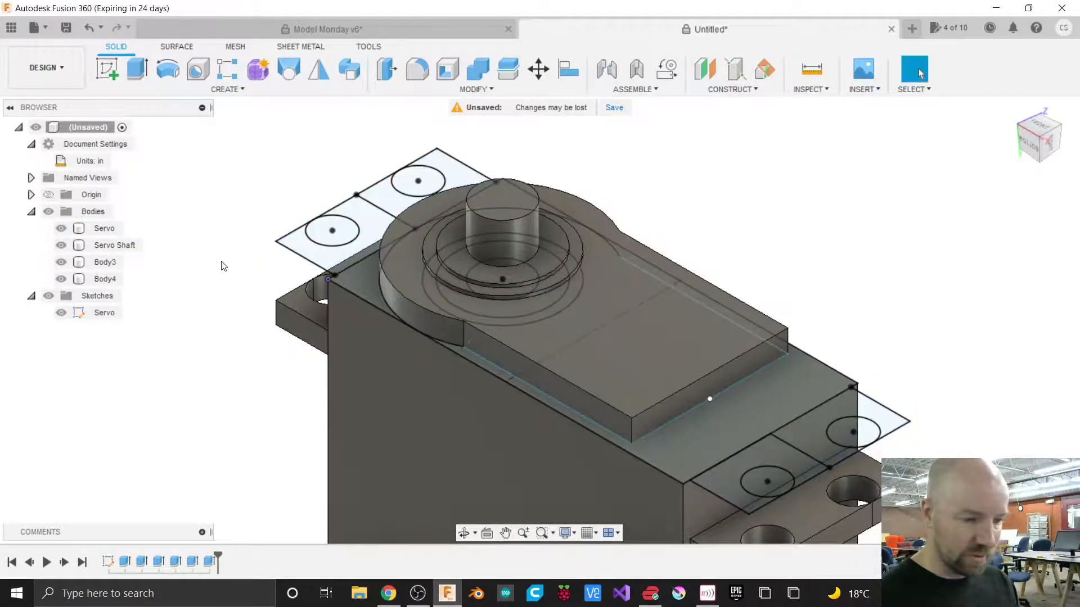
Hide the Servo sketch and inspect the mounting tabs from the front and an orbited view.
click(97, 312)
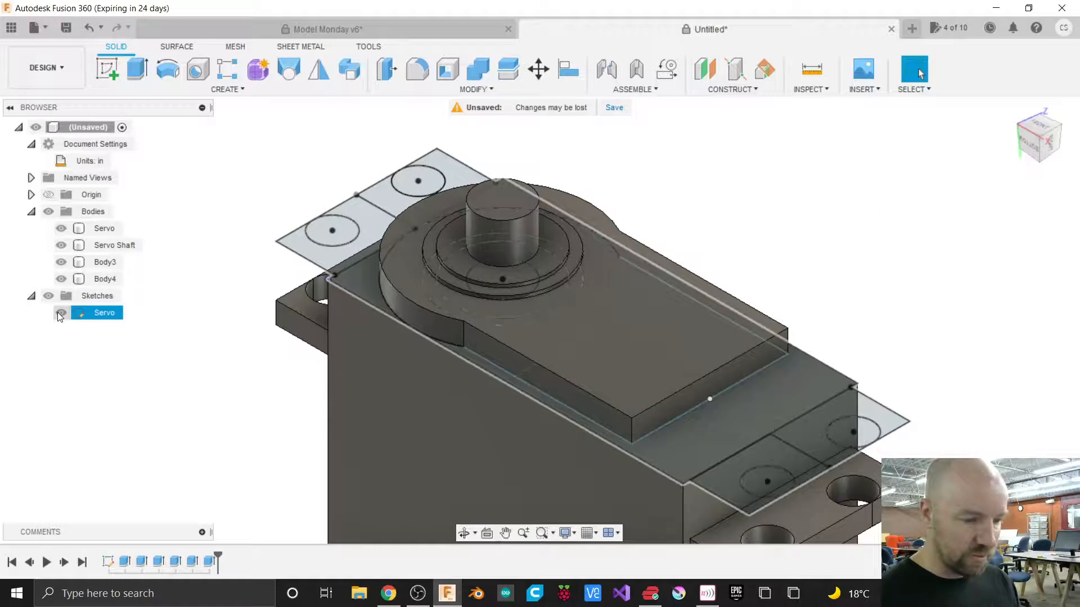
click(61, 312)
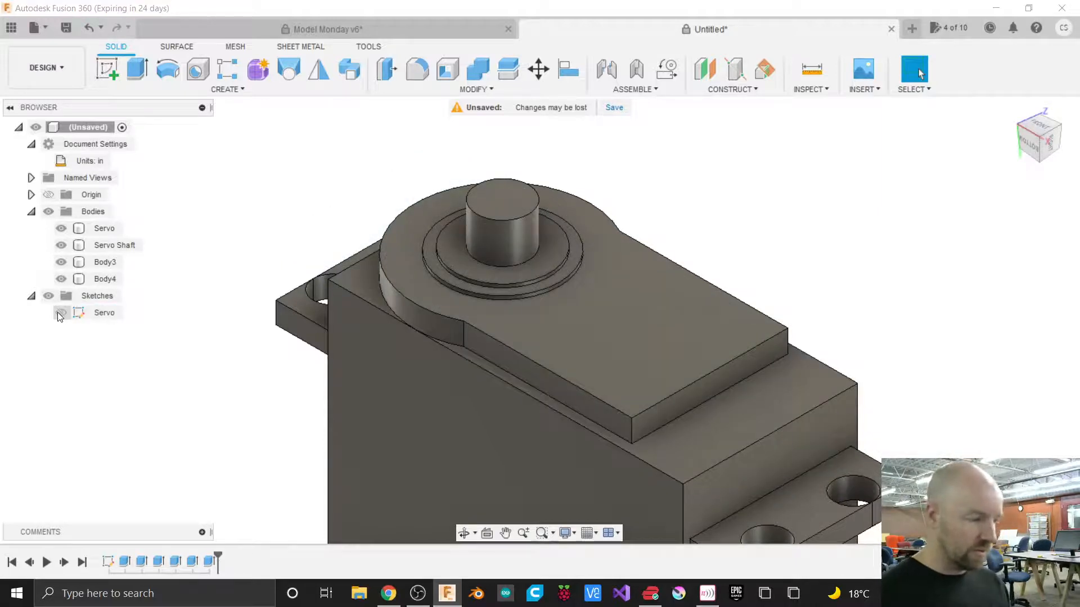
click(1041, 149)
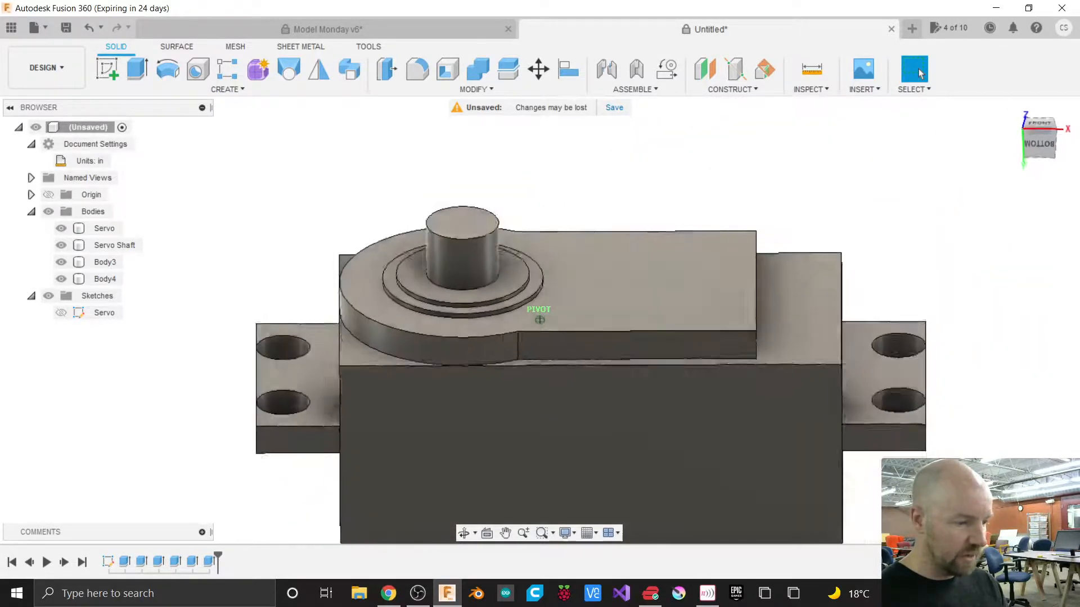
drag(1036, 150, 1034, 146)
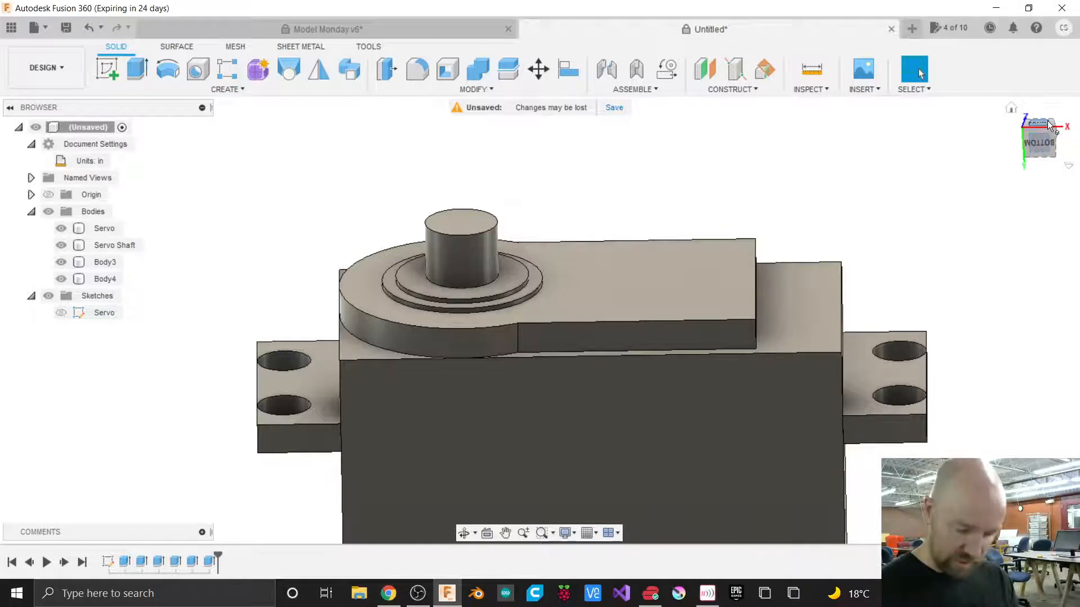
shift+middle_drag(540, 318, 540, 318)
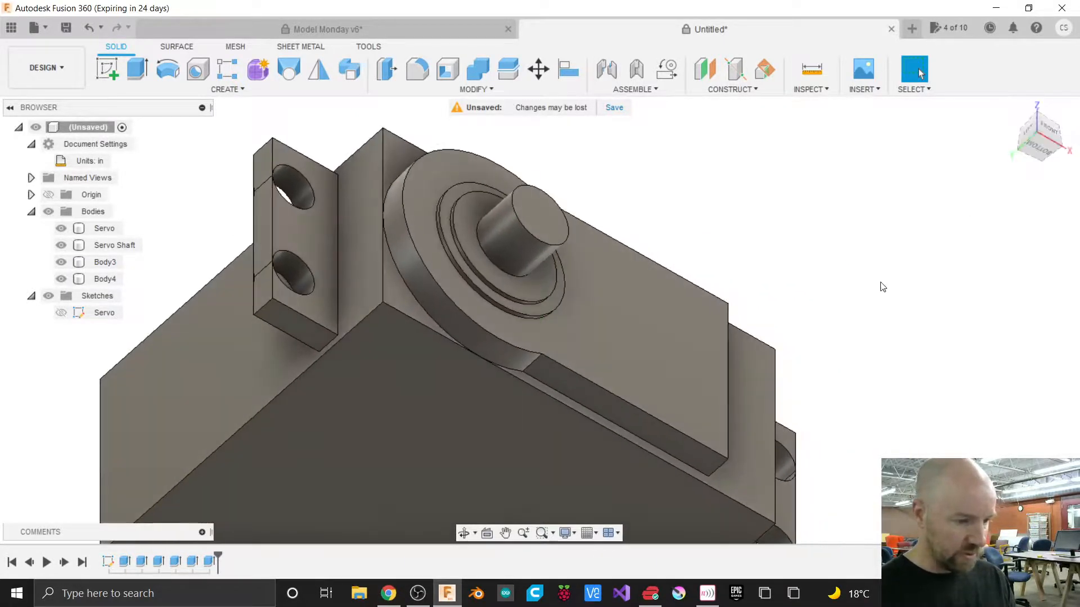
scroll(879, 284, down, 3)
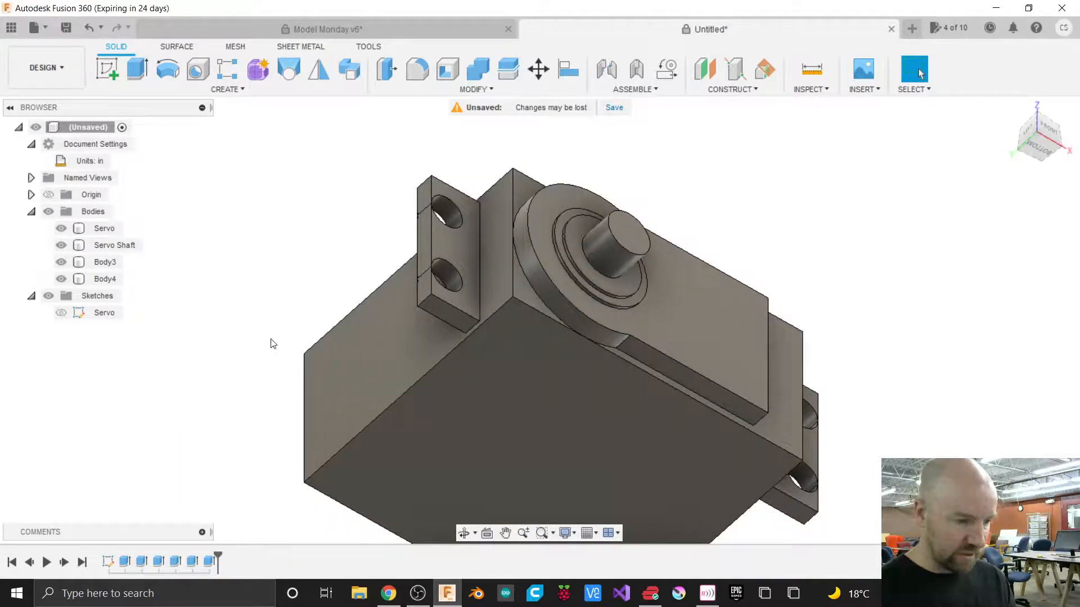
Edit the tab extrusion to use all four profiles and change its operation to Join.
right_click(205, 563)
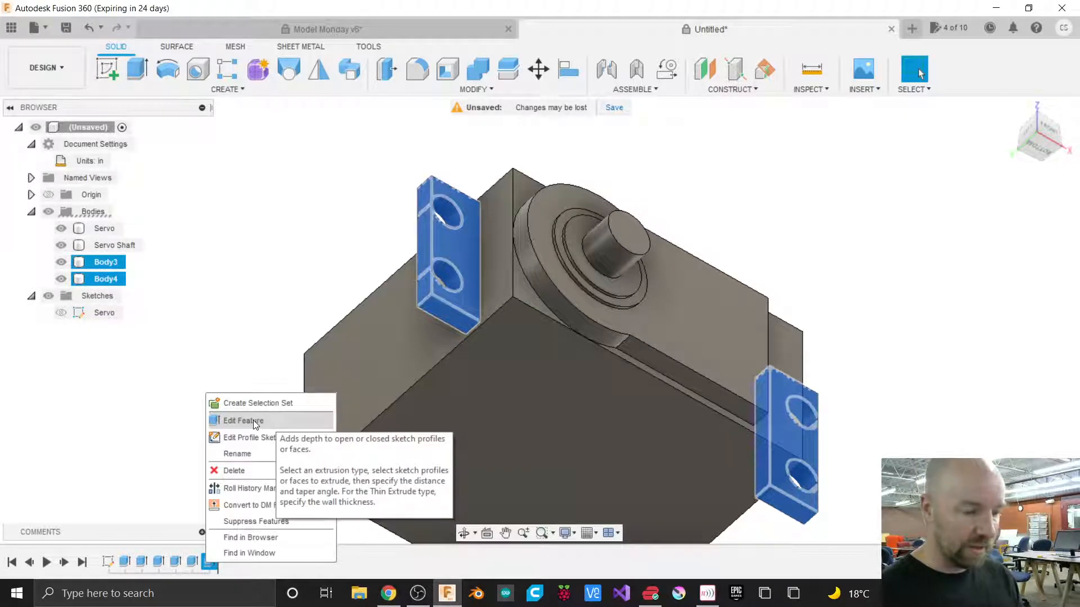
click(245, 291)
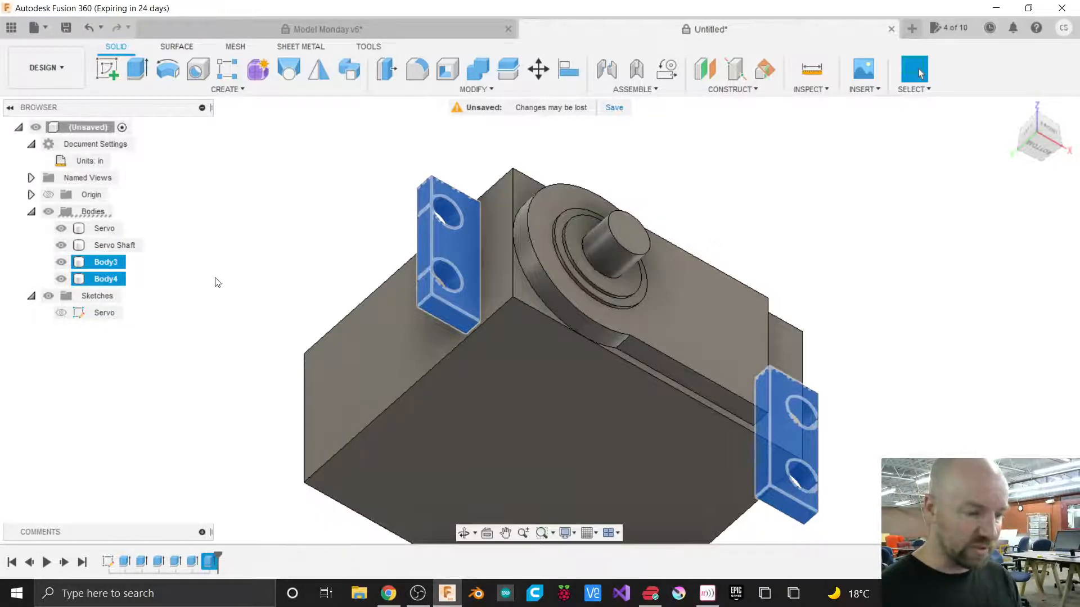
click(200, 447)
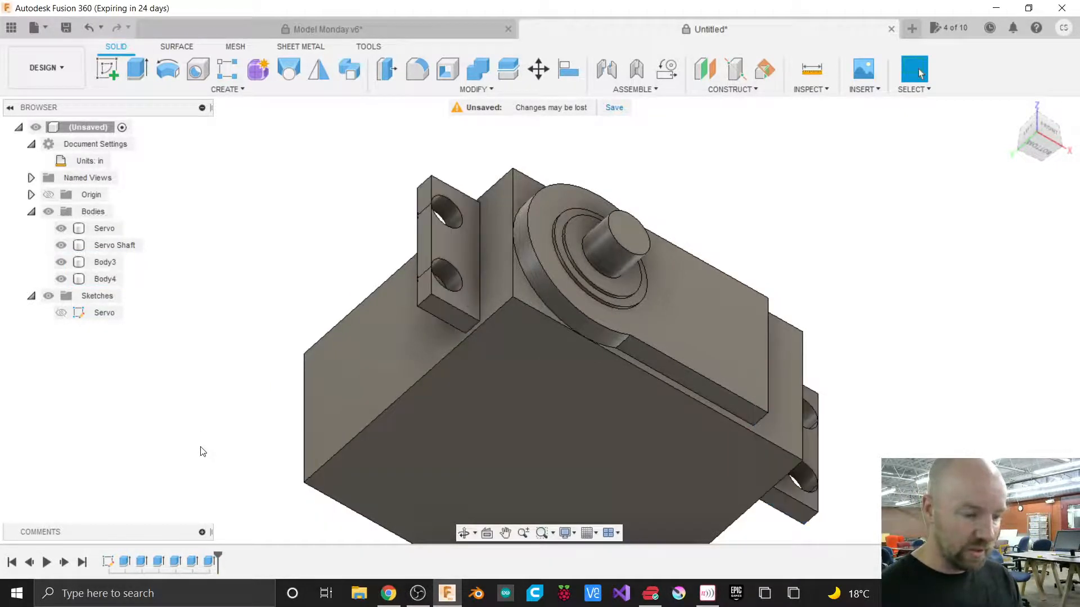
right_click(208, 562)
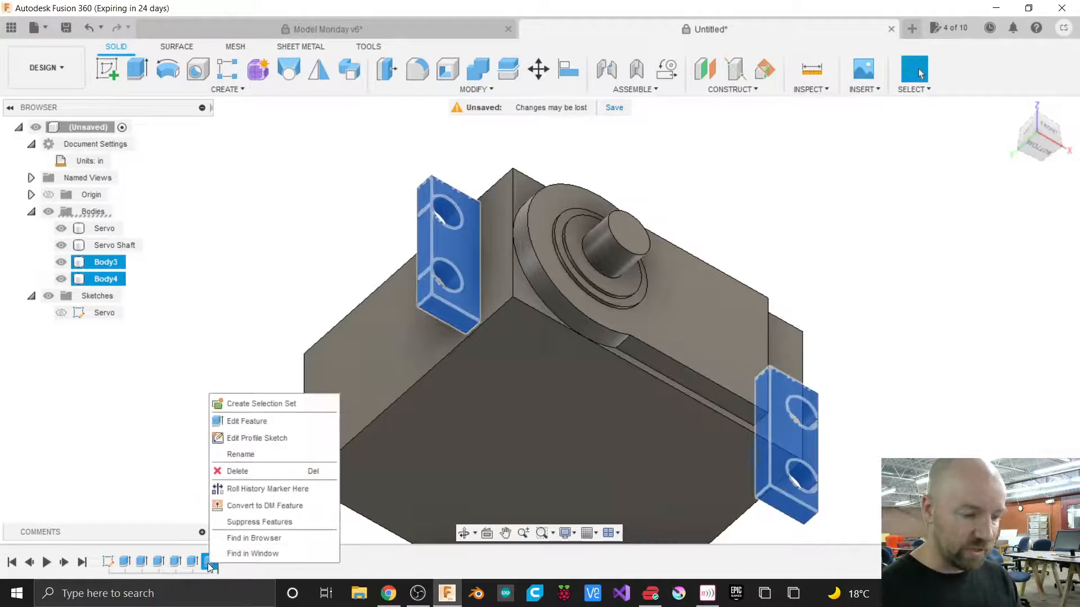
click(241, 421)
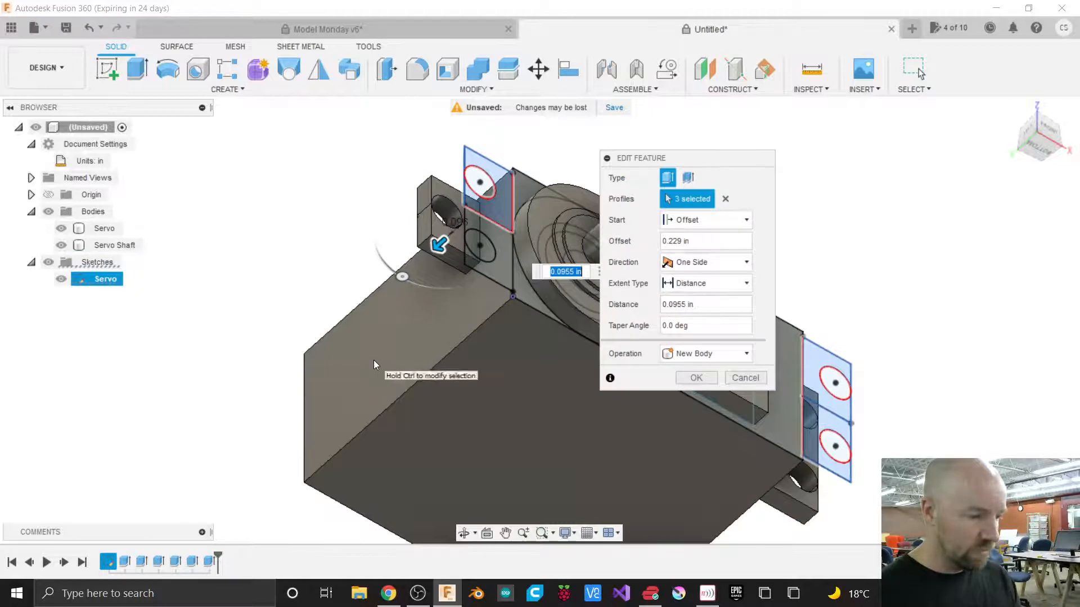
click(492, 271)
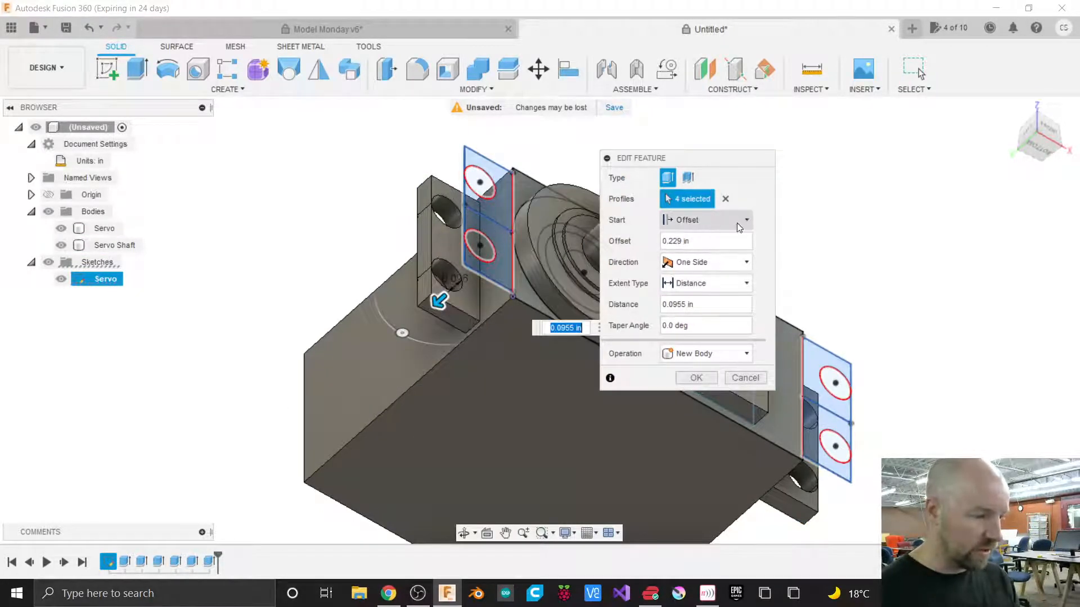
click(703, 360)
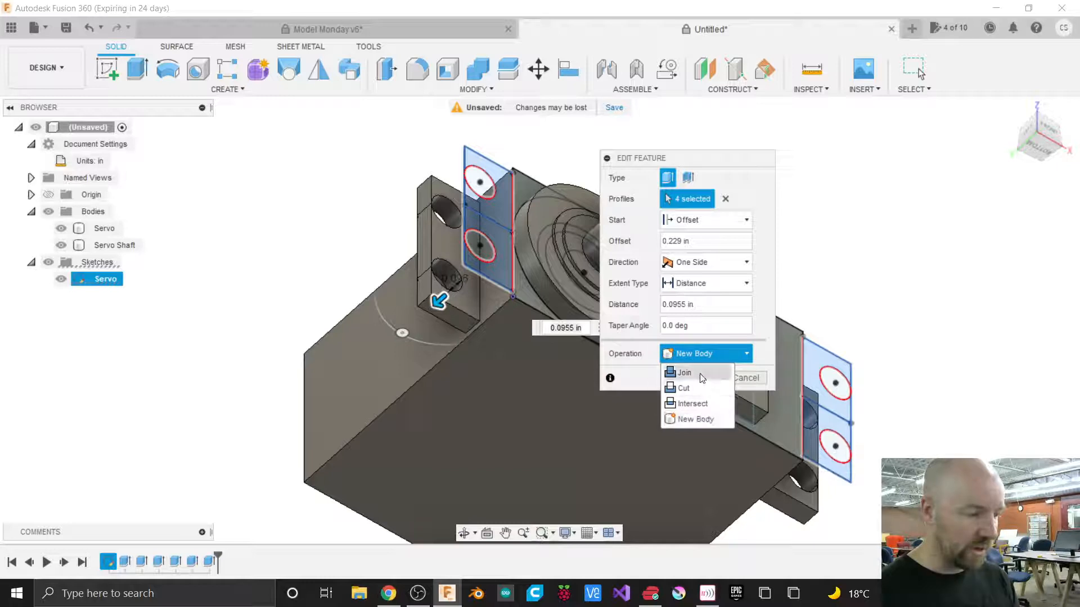
click(701, 375)
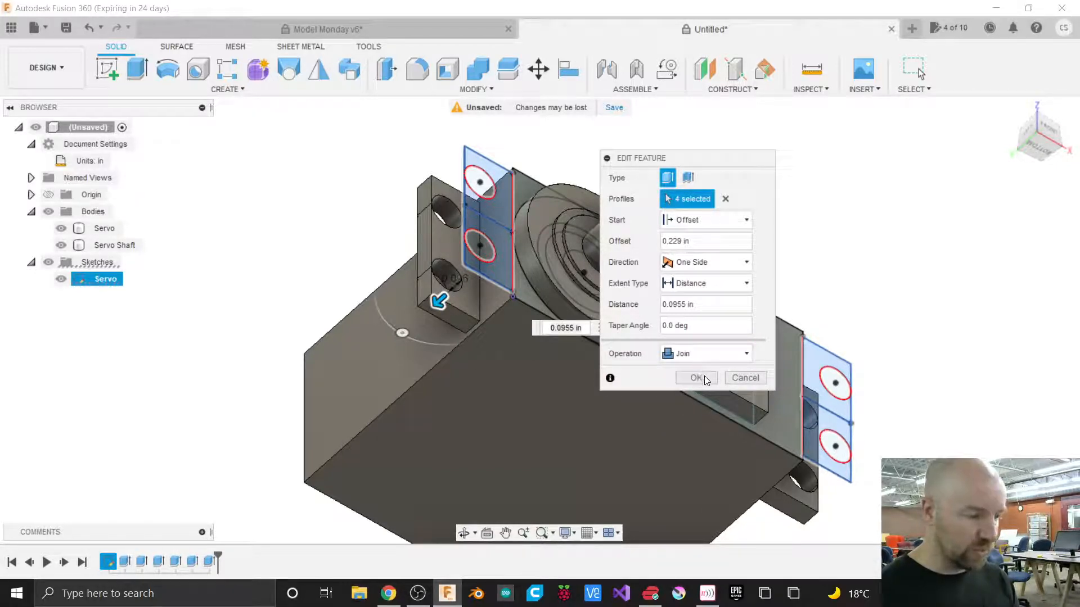
click(703, 378)
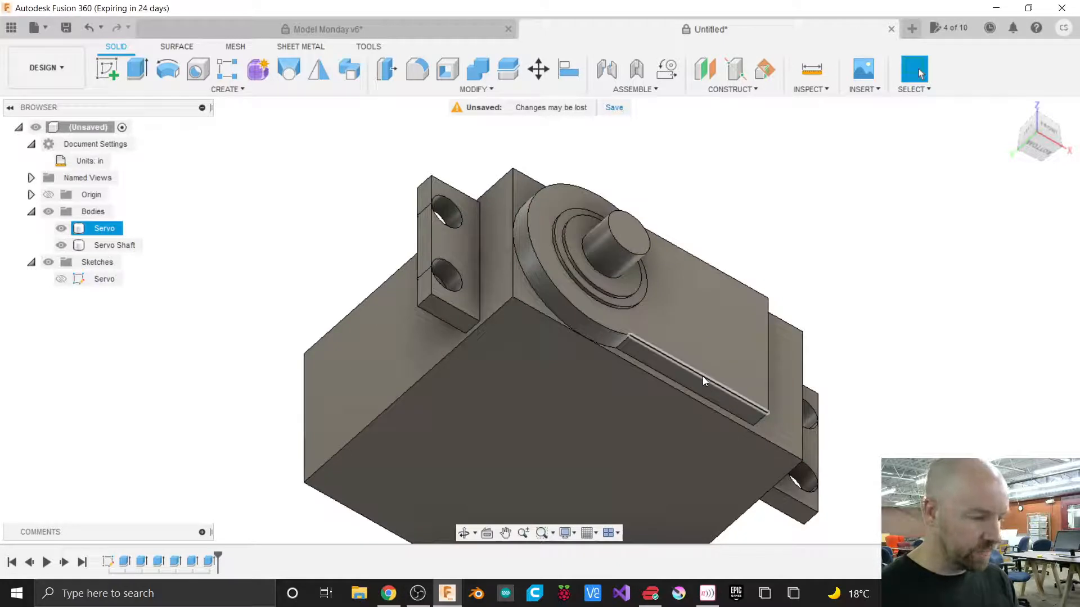
Start a new sketch on the servo body's flat side face.
click(295, 241)
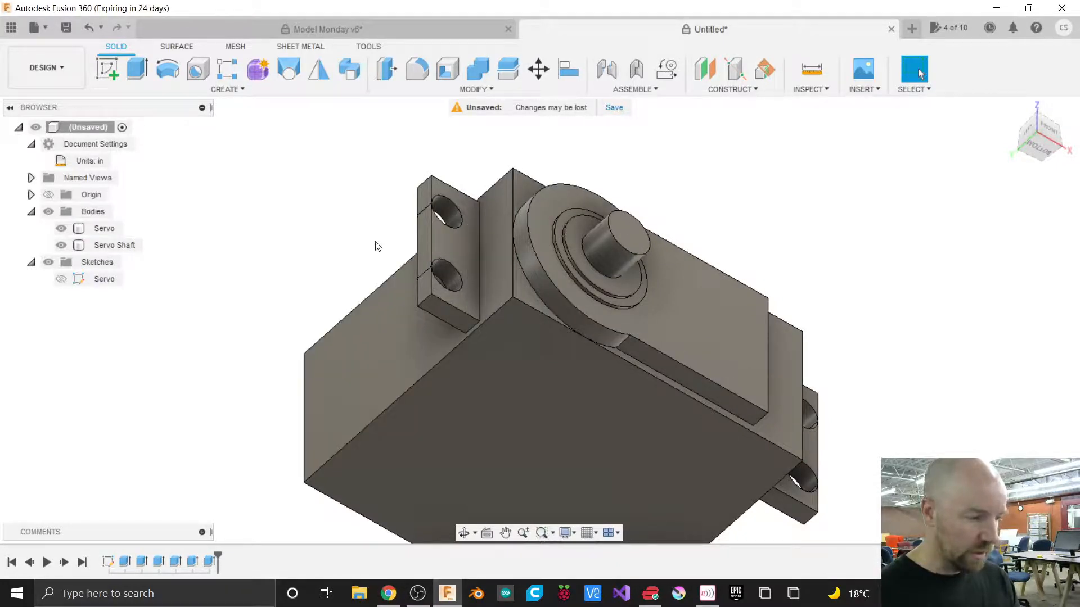
click(439, 270)
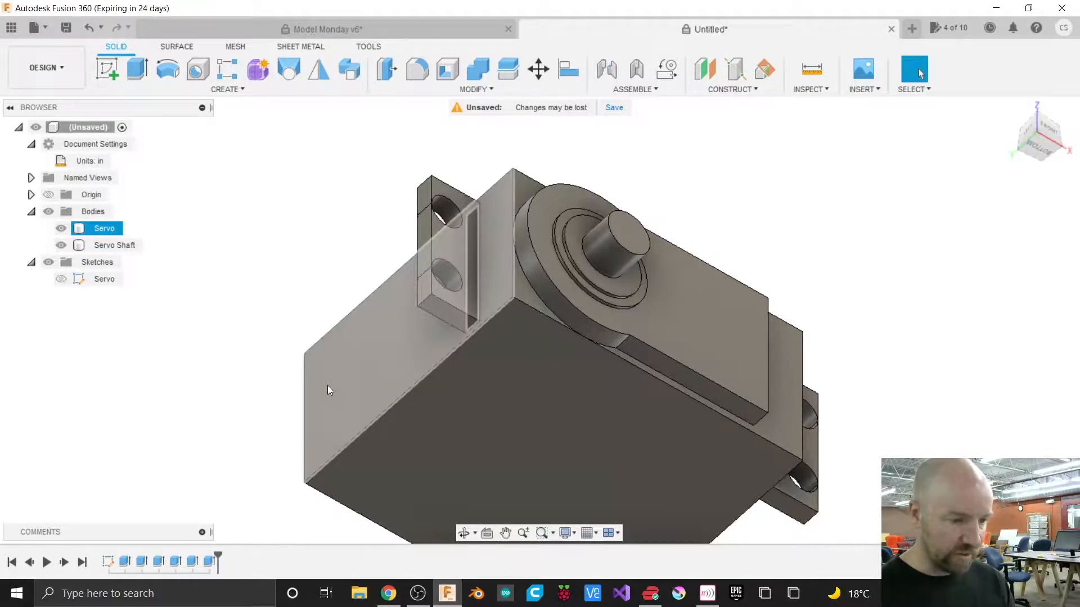
click(110, 67)
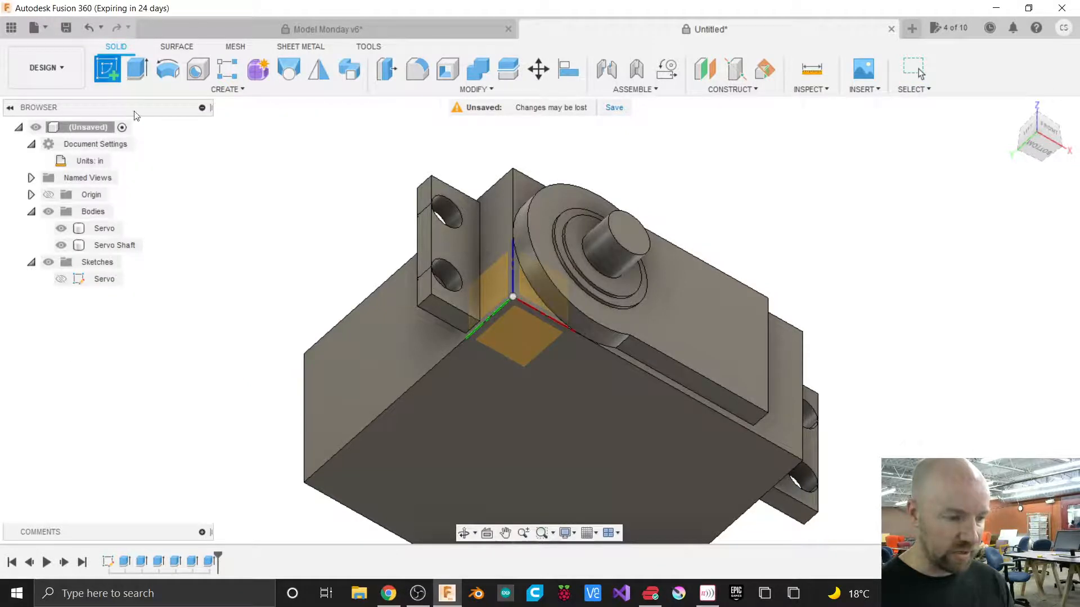
click(357, 359)
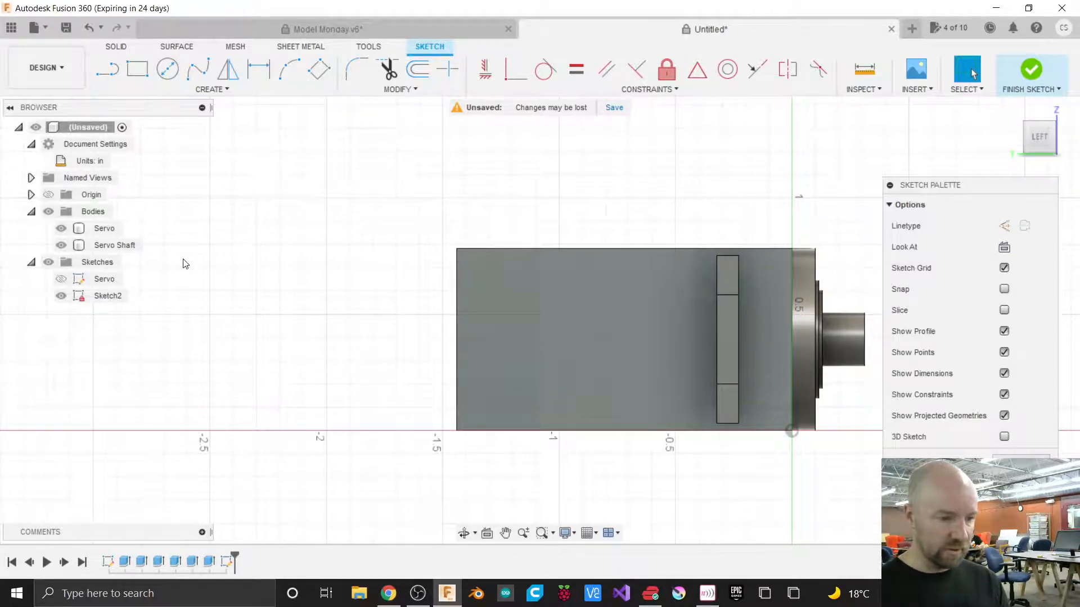
Draw a 2-point rectangle 0.155 in wide and 0.255 in tall near the rear of the side face.
click(220, 91)
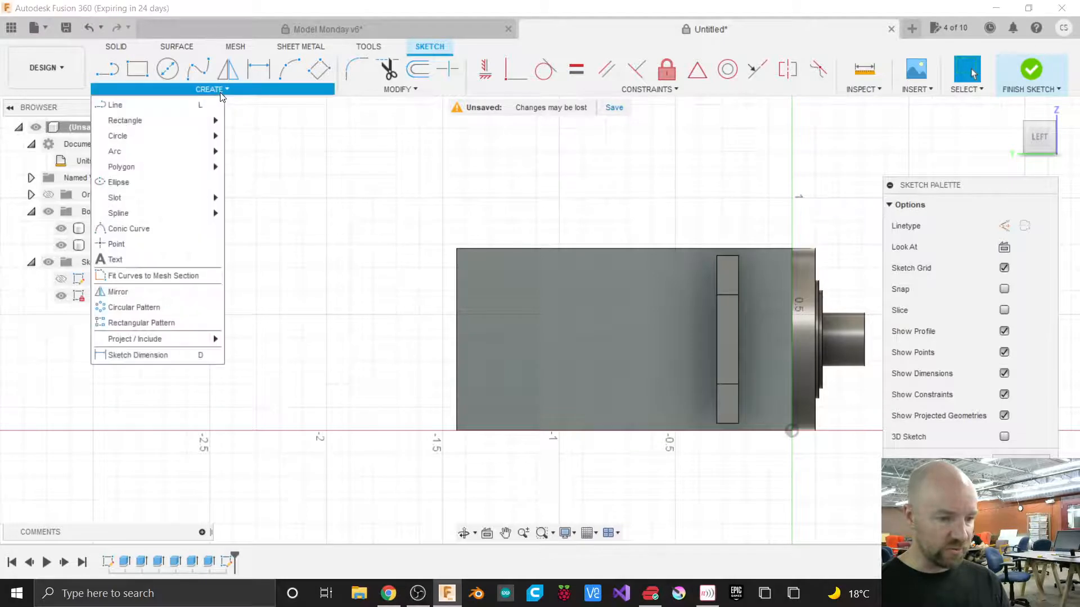
mouse_move(174, 118)
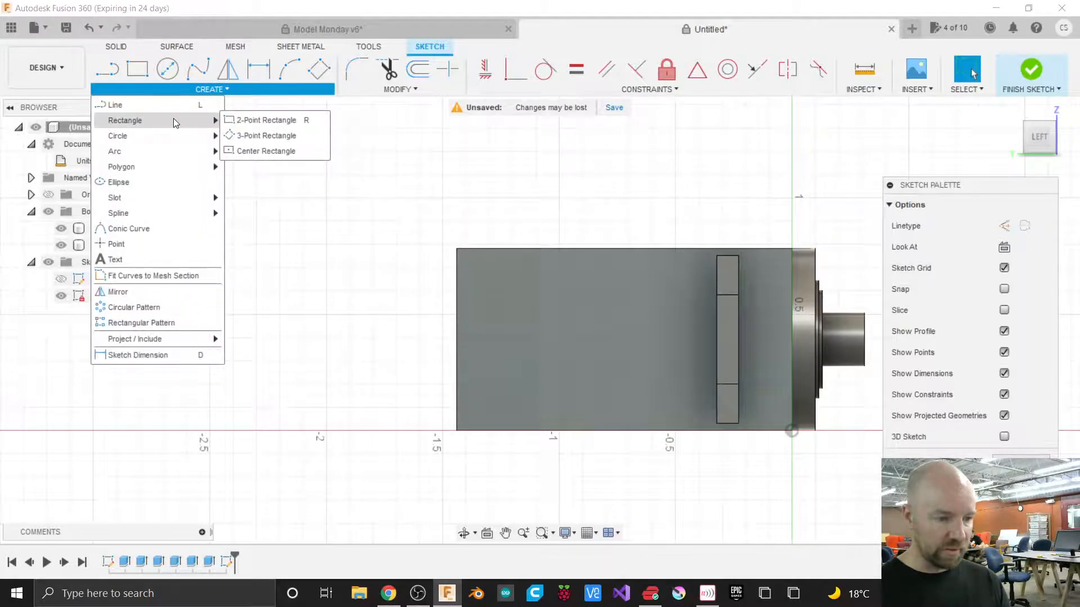
click(261, 121)
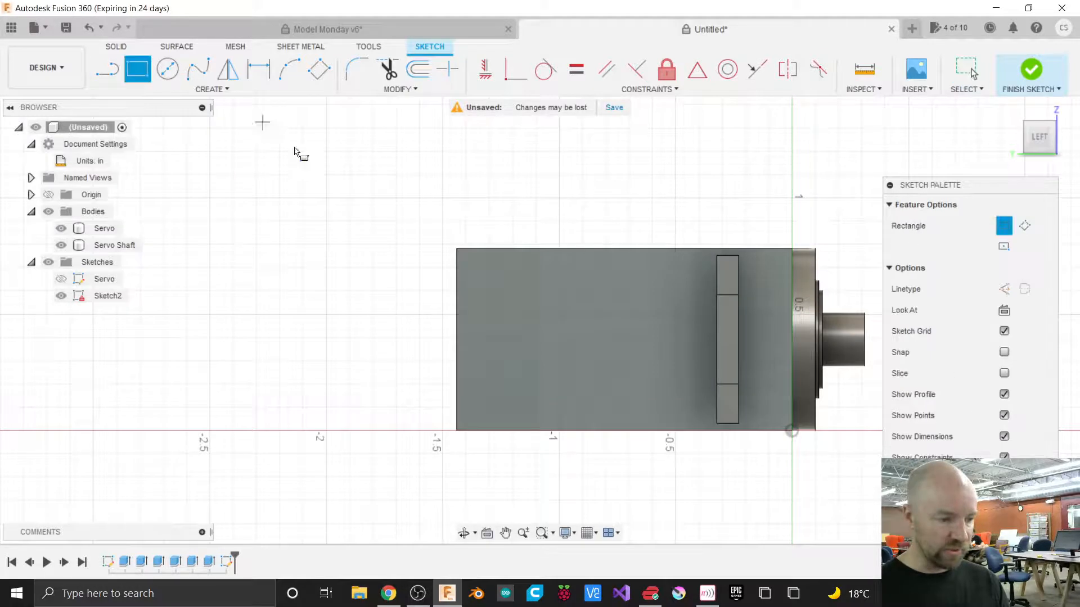
click(487, 303)
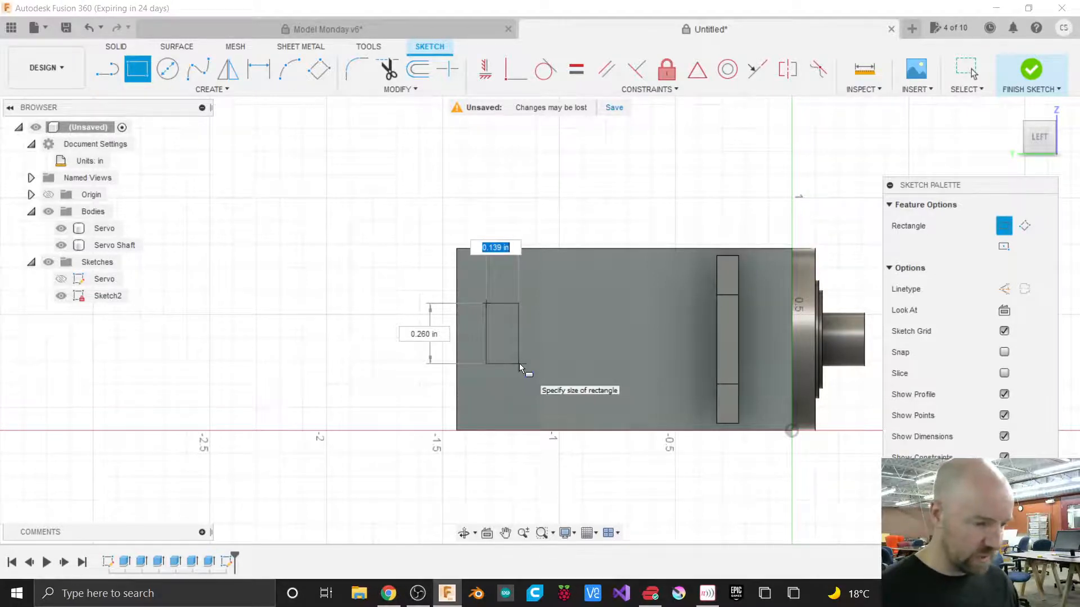
text(.155)
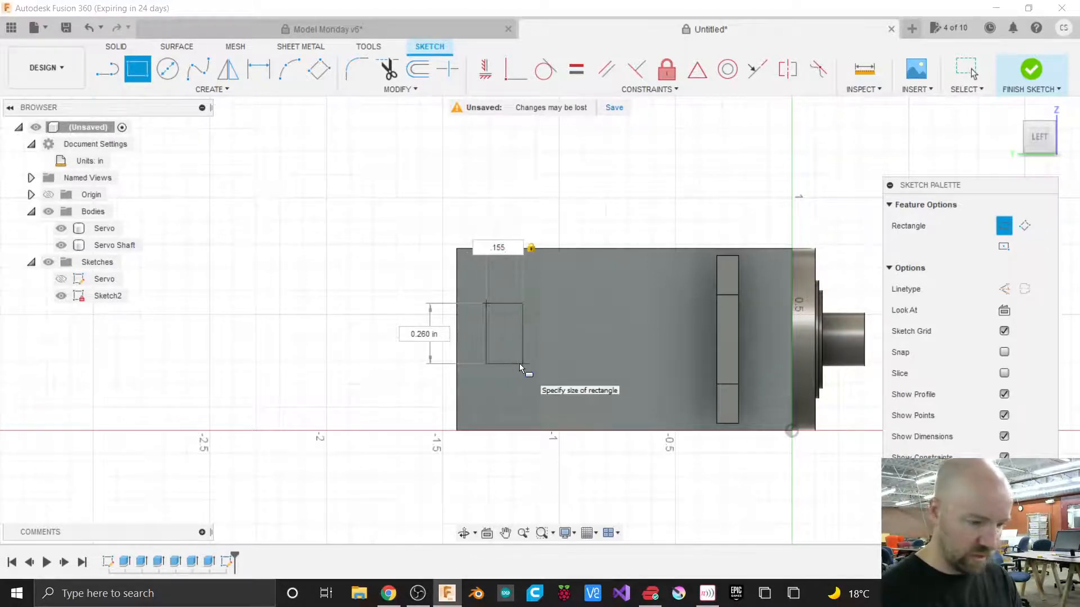
key(Tab)
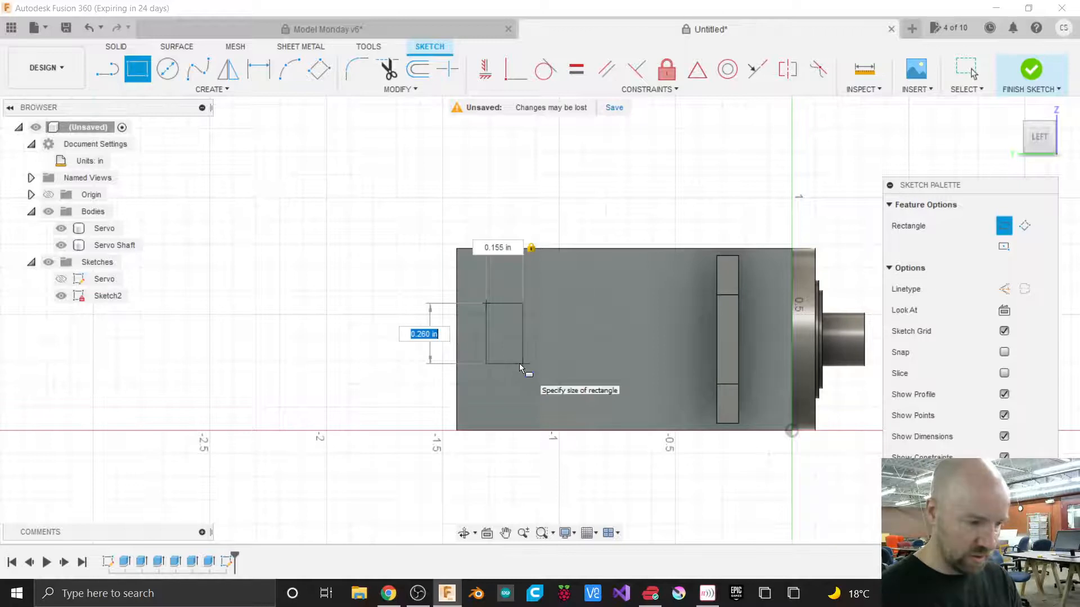
text(.255)
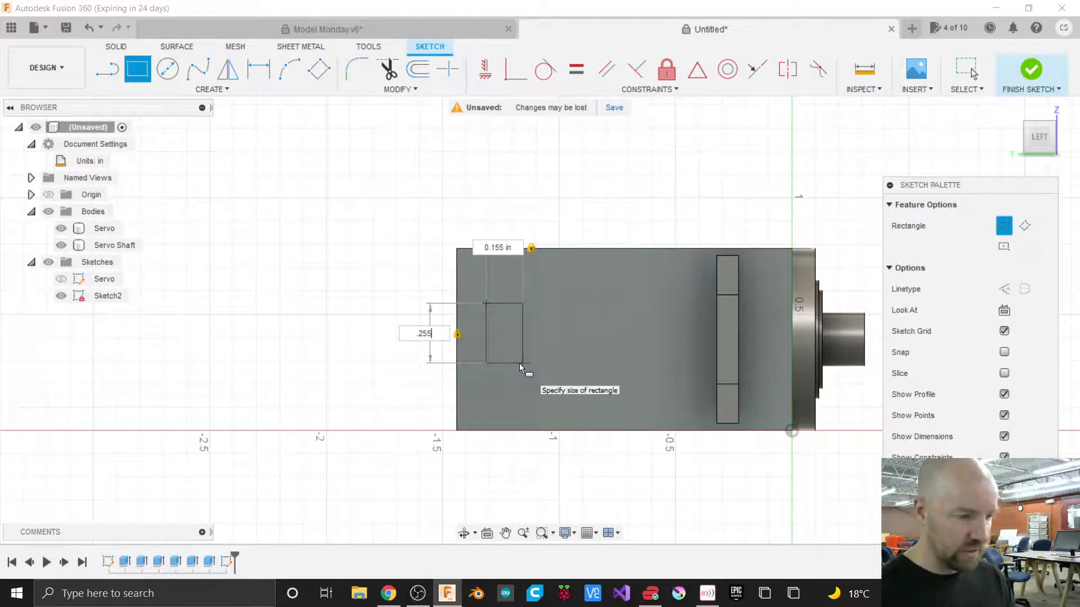
key(Return)
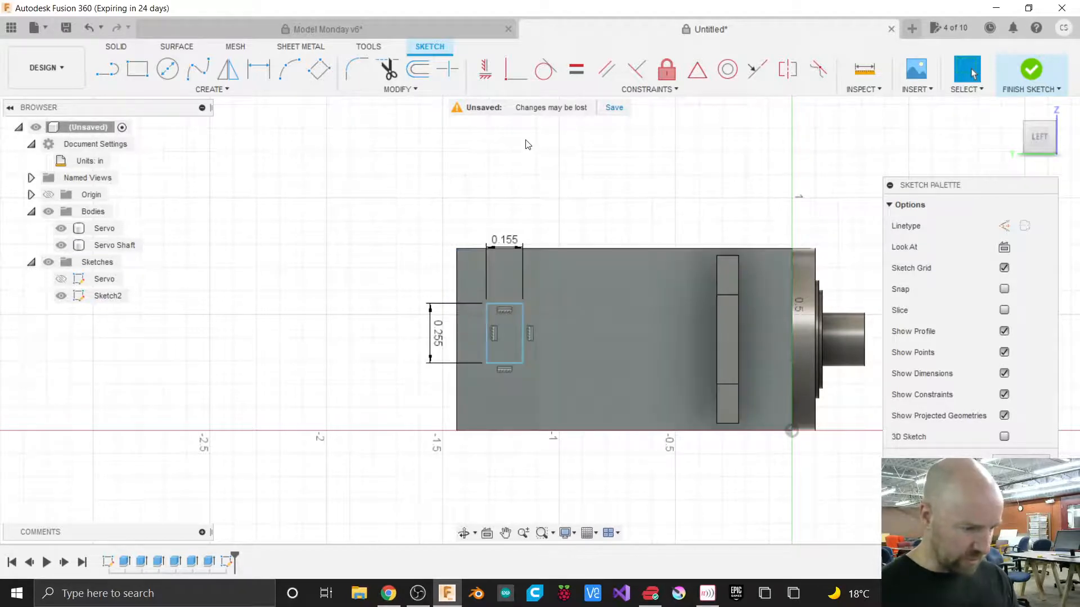
click(487, 73)
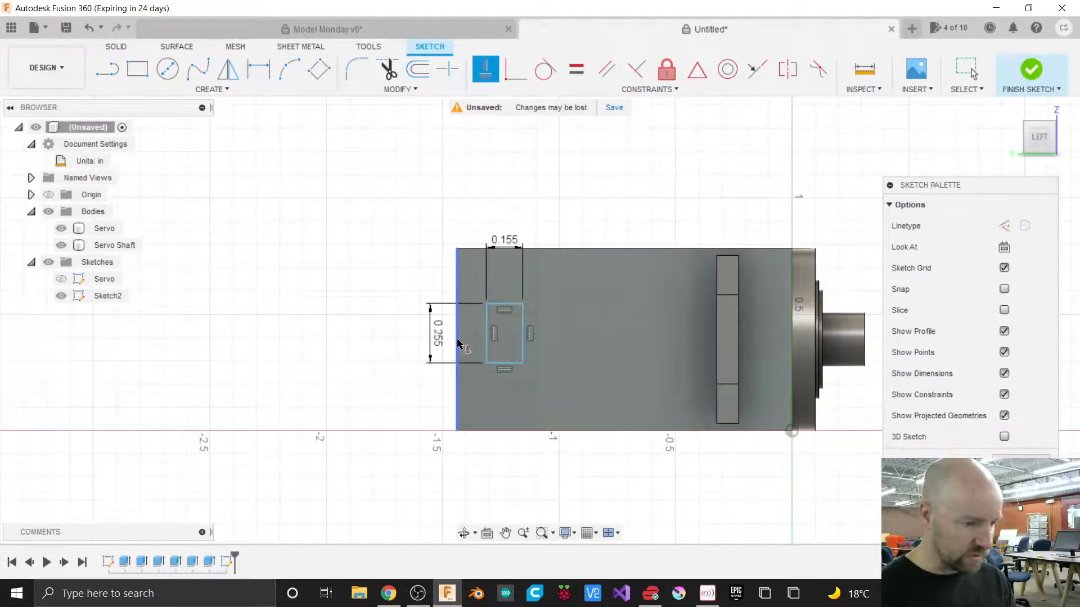
key(Escape)
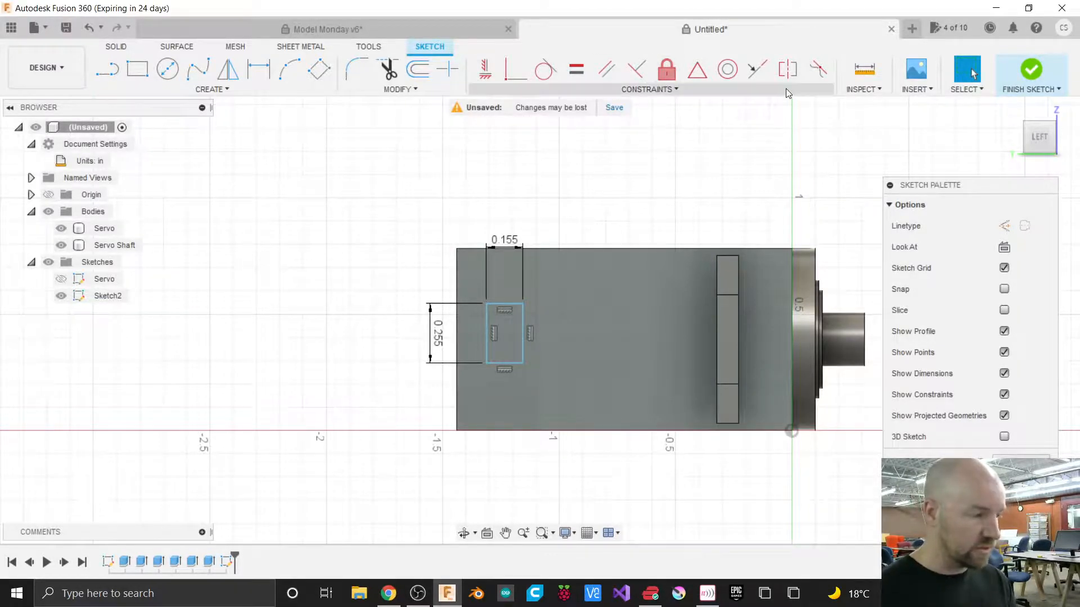
Place sketch points at the midpoint of the rectangle's left edge and on the body's rear edge.
drag(1042, 141, 997, 136)
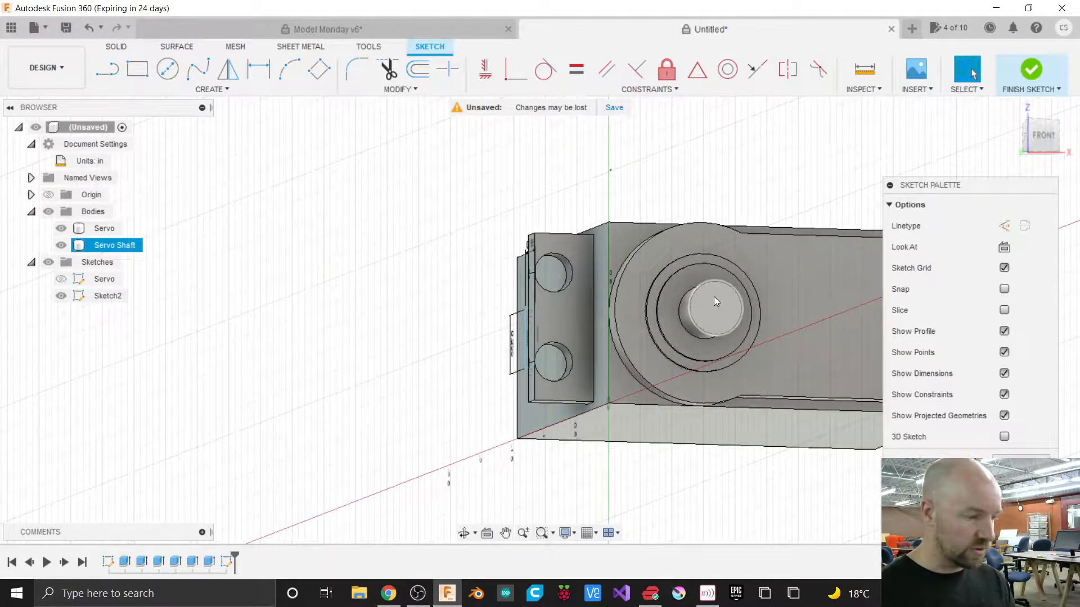
drag(1030, 129, 1078, 138)
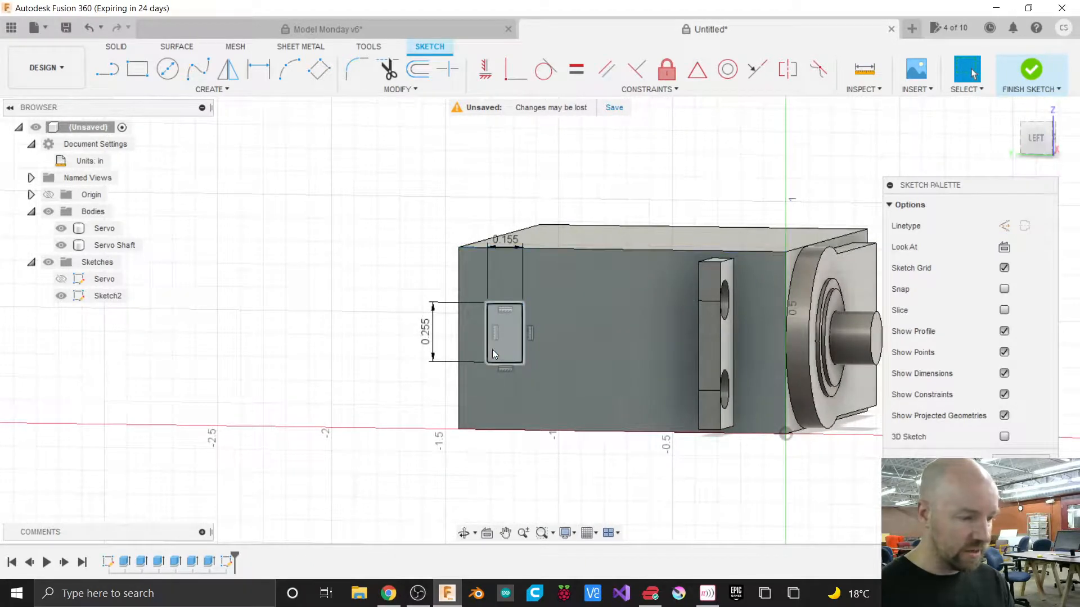
scroll(485, 335, up, 3)
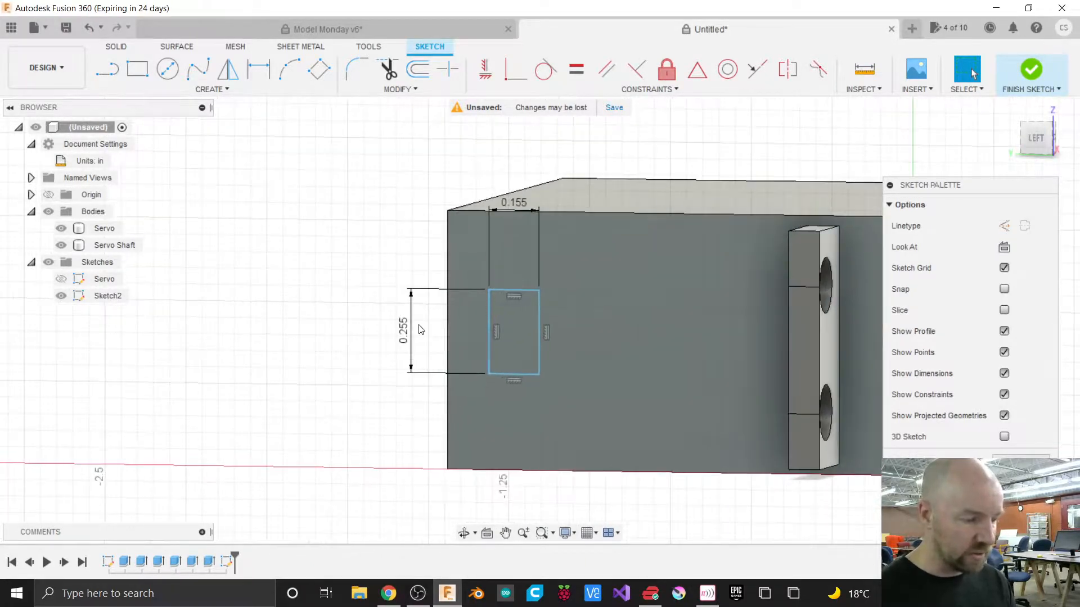
scroll(421, 329, down, 3)
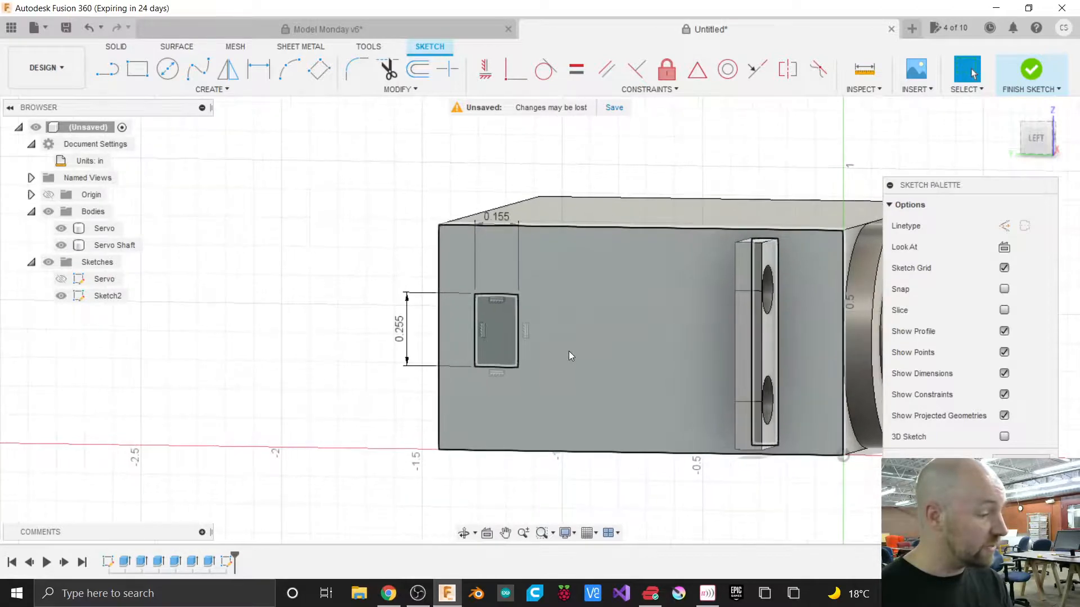
scroll(569, 351, up, 2)
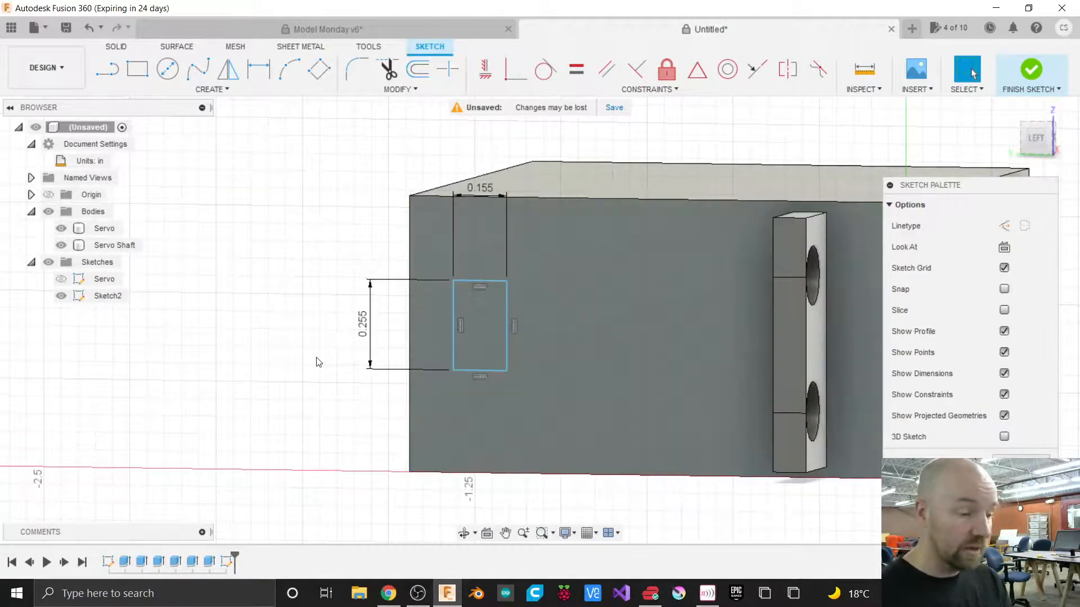
scroll(316, 362, down, 1)
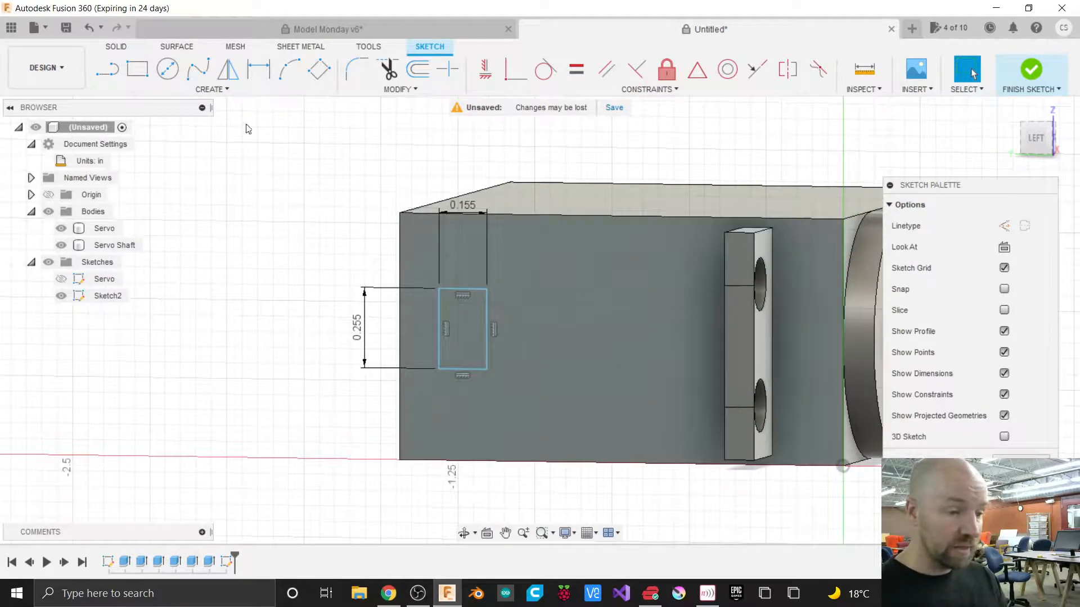
click(226, 92)
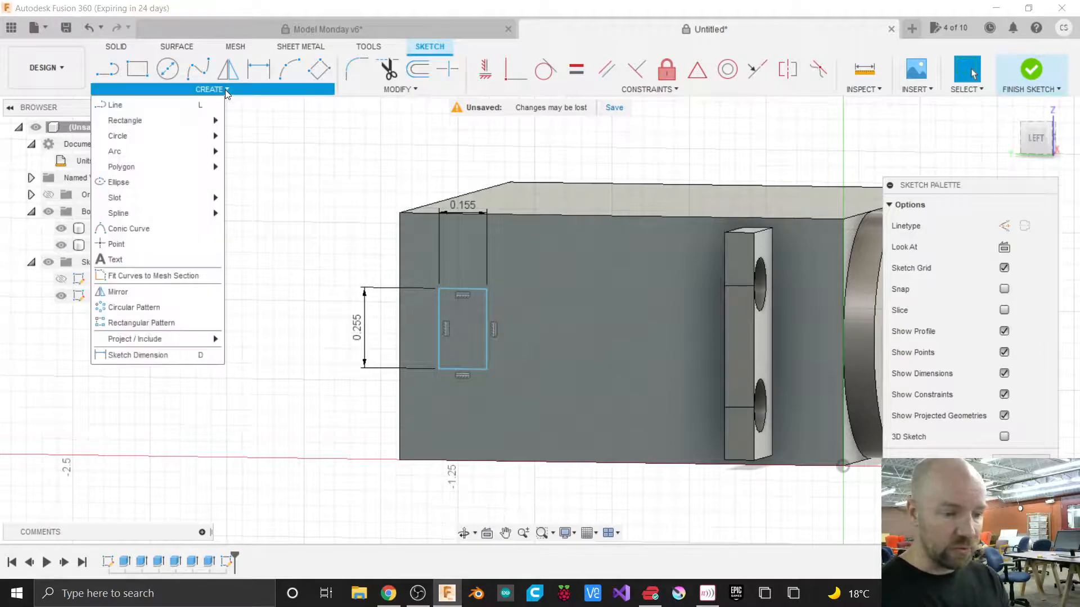
click(119, 244)
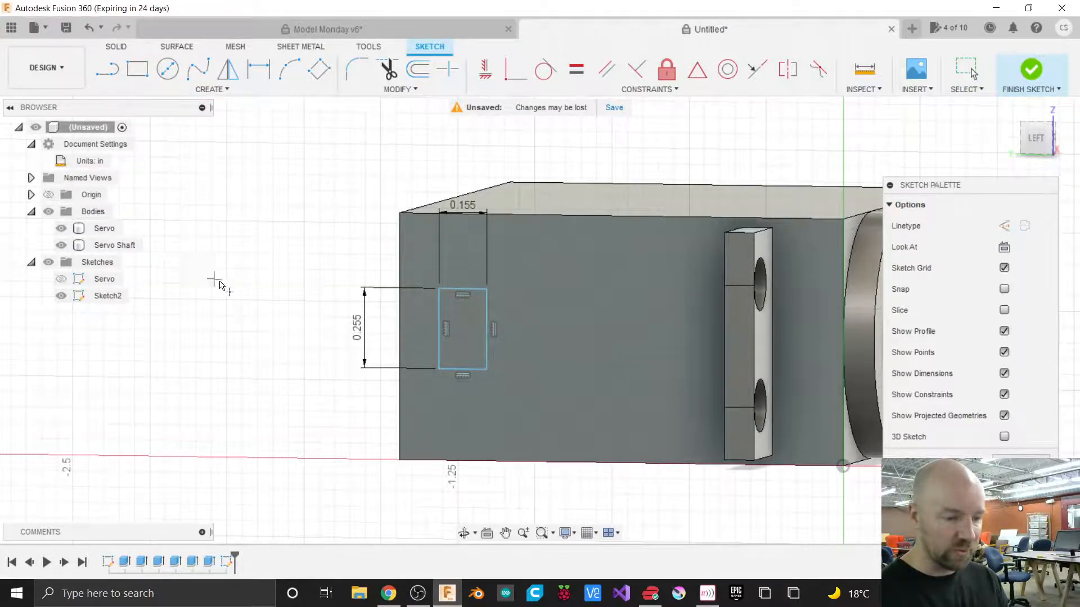
click(438, 329)
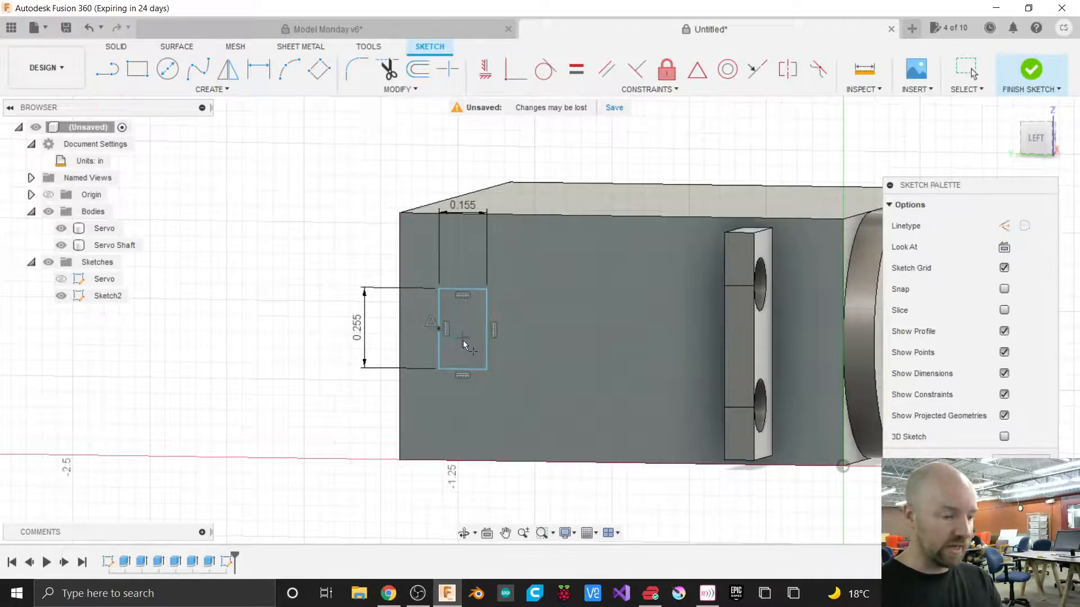
click(399, 336)
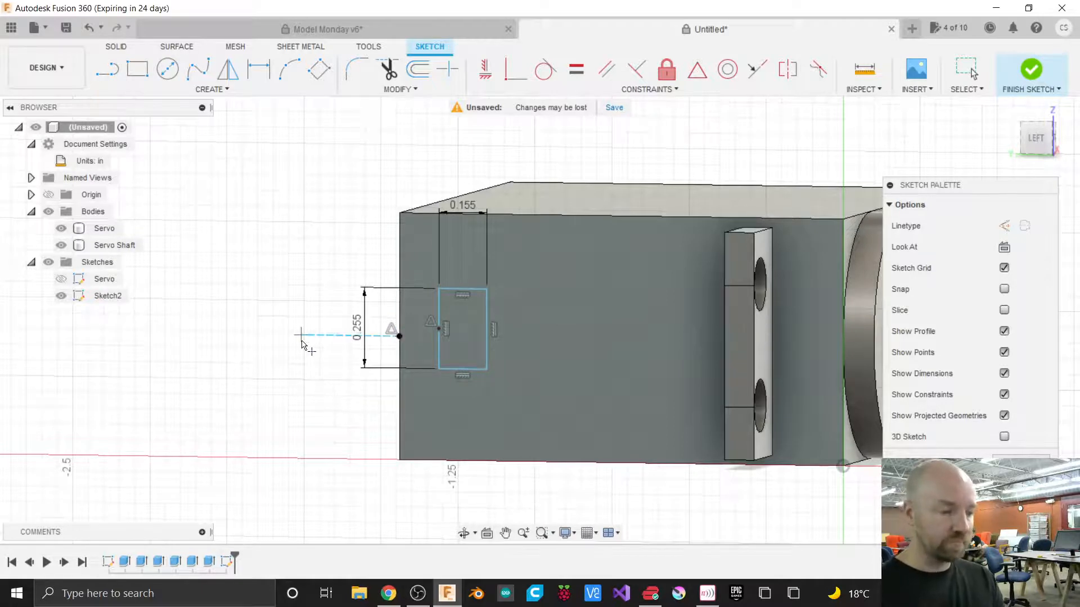
key(Escape)
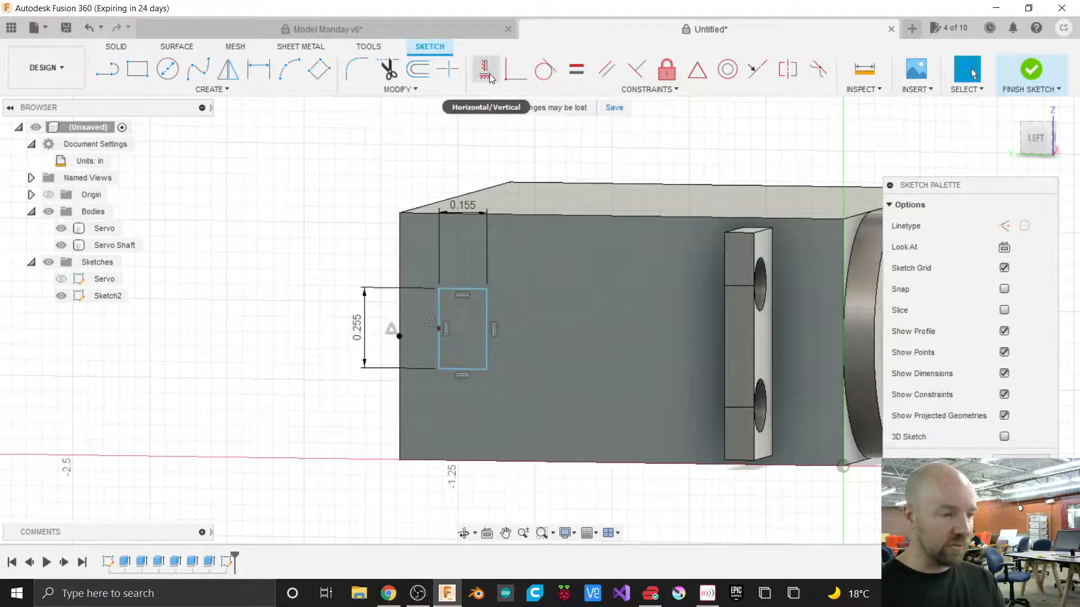
Constrain the rectangle's edge midpoint and the rear-edge point to be horizontally aligned.
click(635, 91)
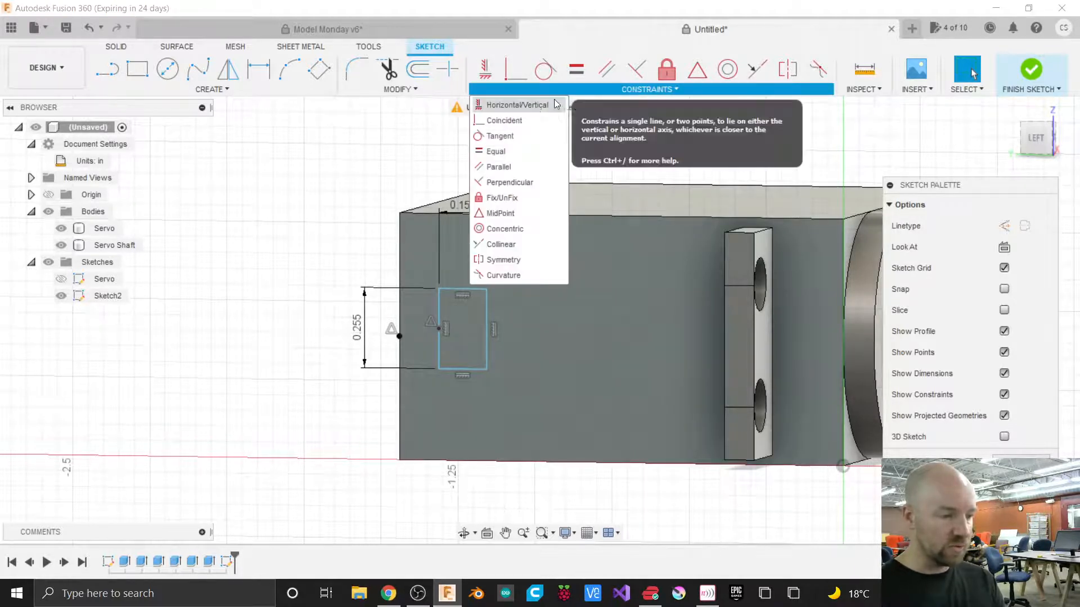
click(505, 106)
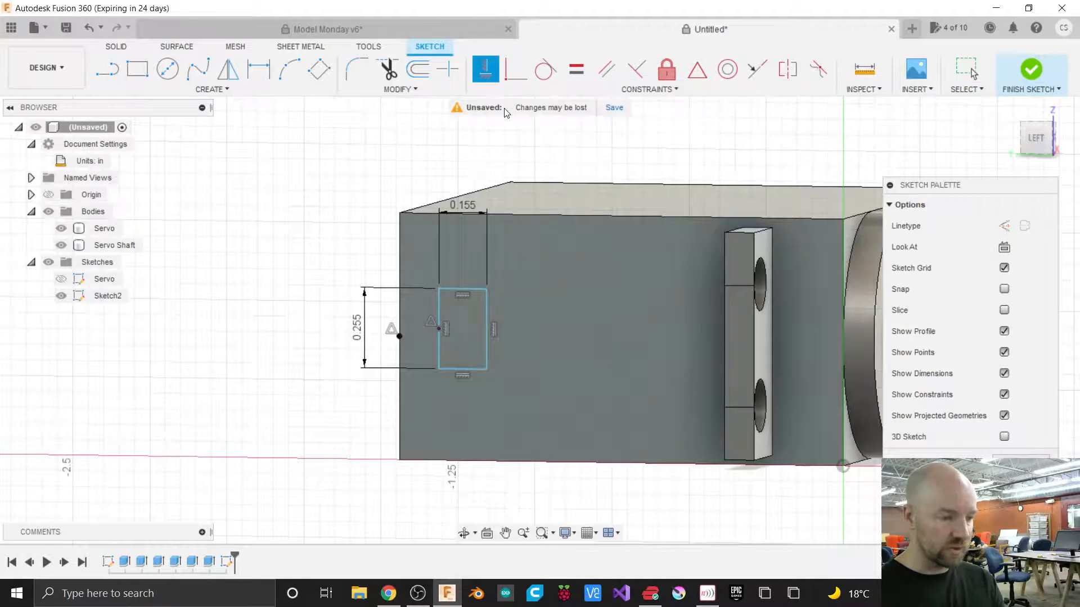
click(439, 330)
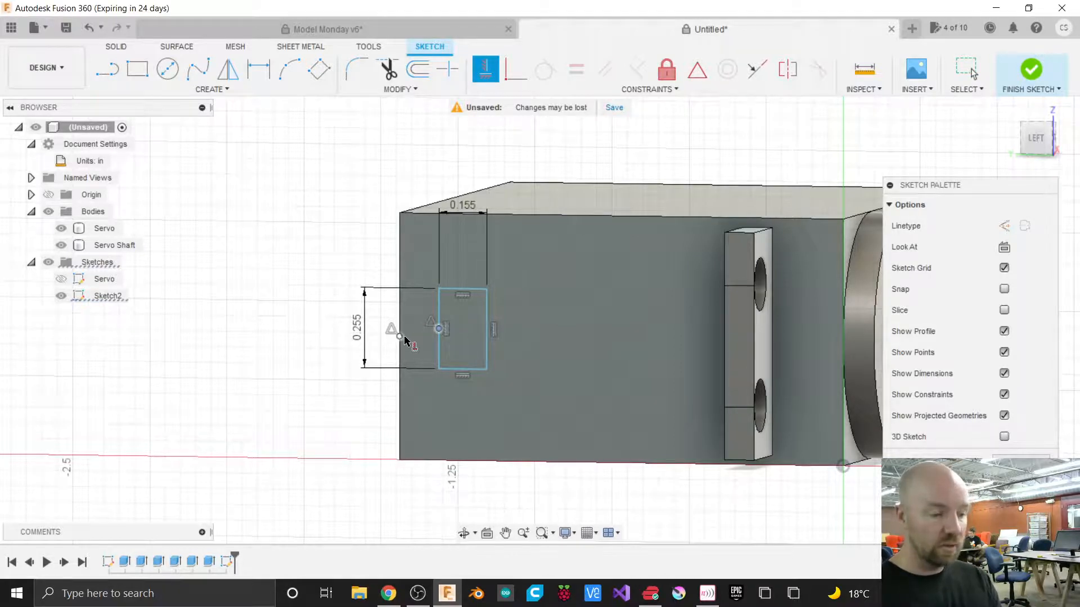
click(403, 338)
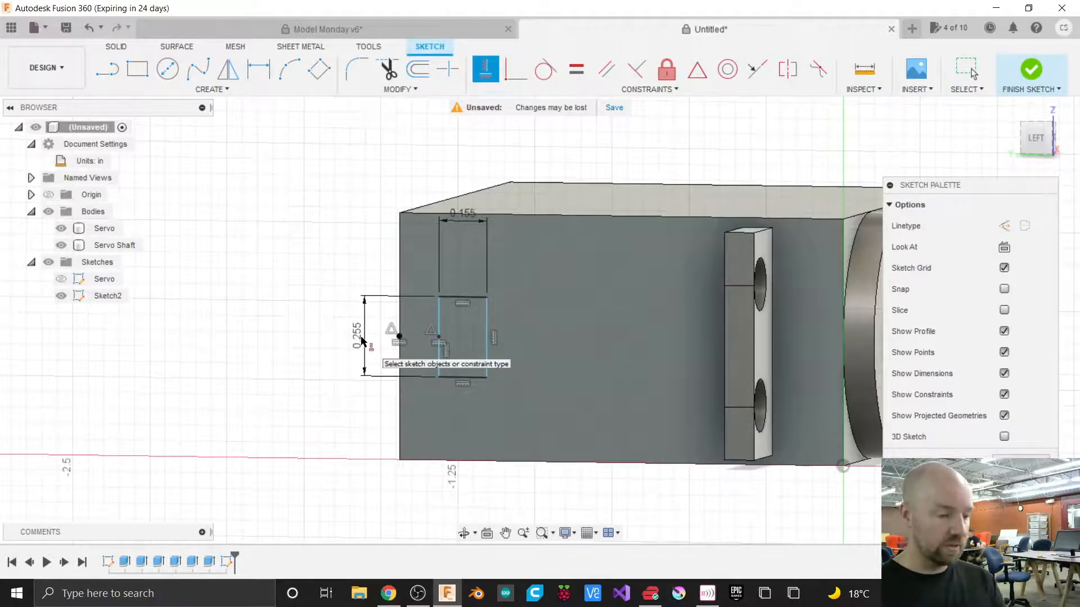
key(Escape)
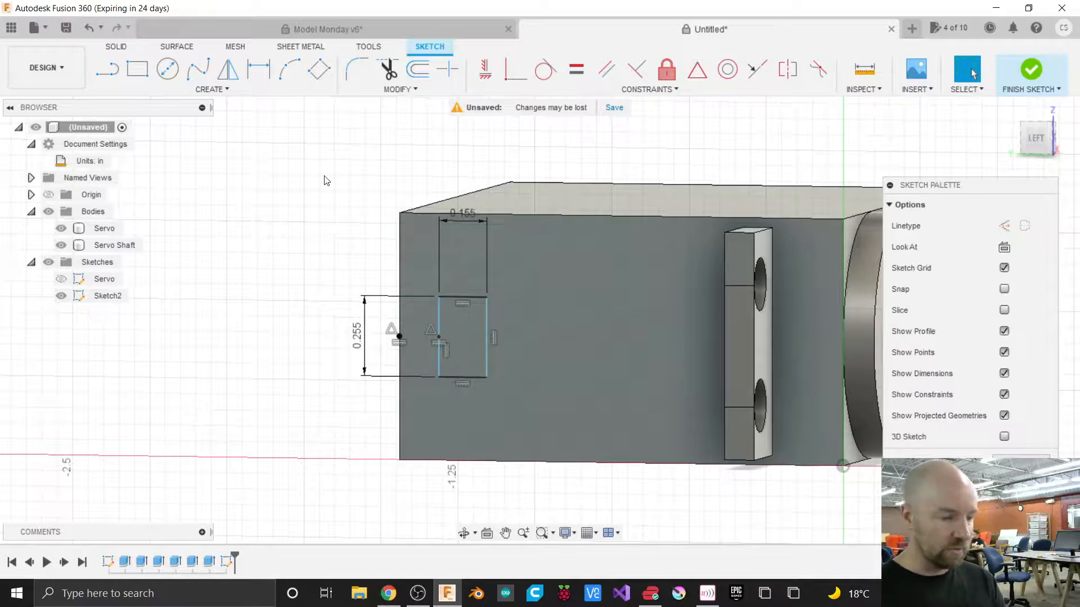
Dimension the distance from the rectangle's left edge to the body's rear edge as 0.15 in.
click(227, 94)
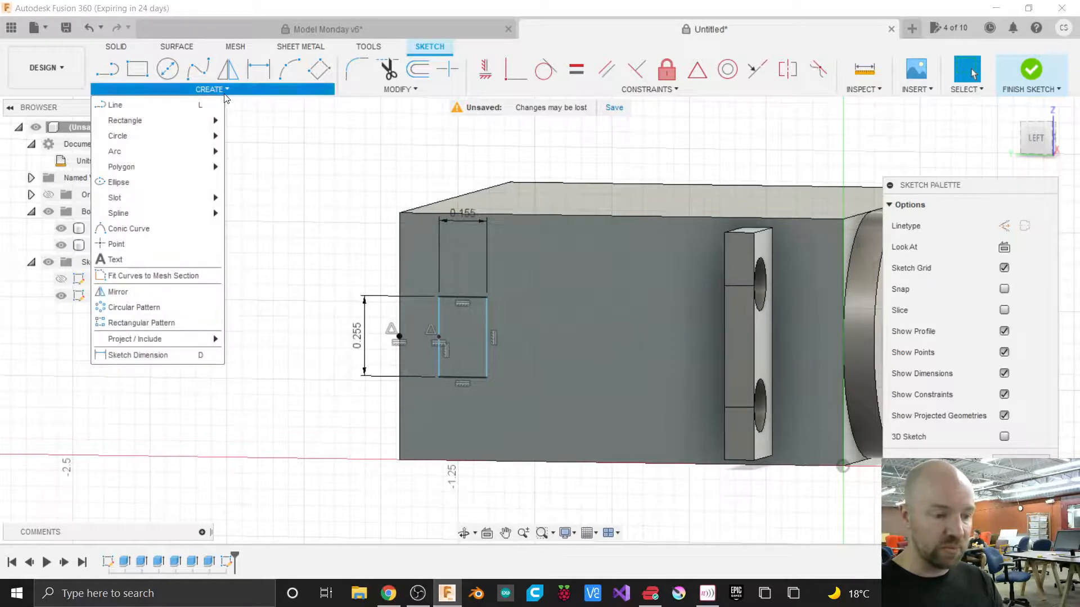
click(161, 361)
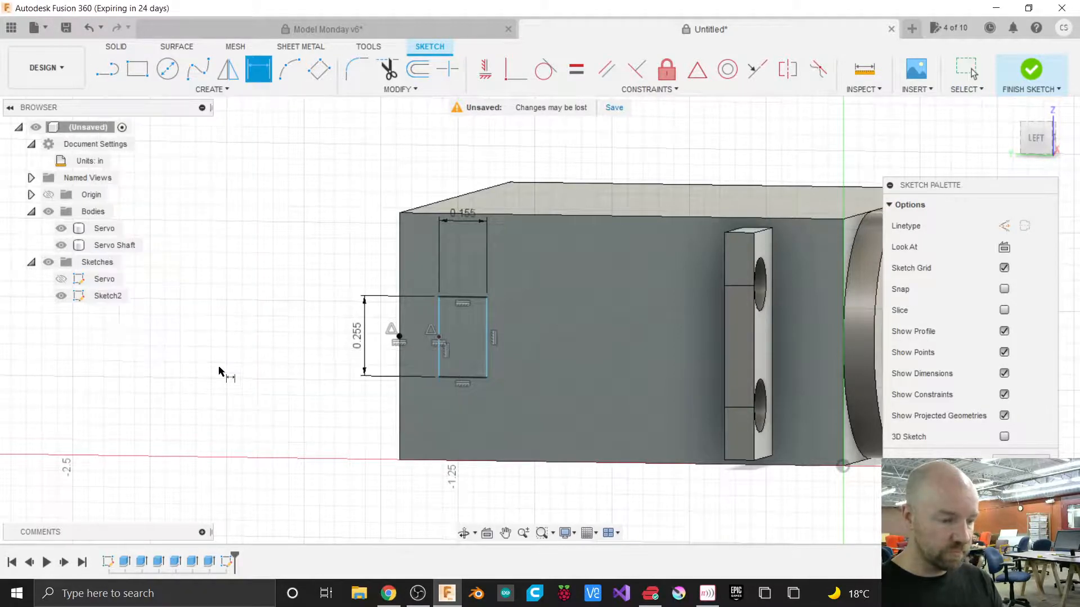
click(440, 321)
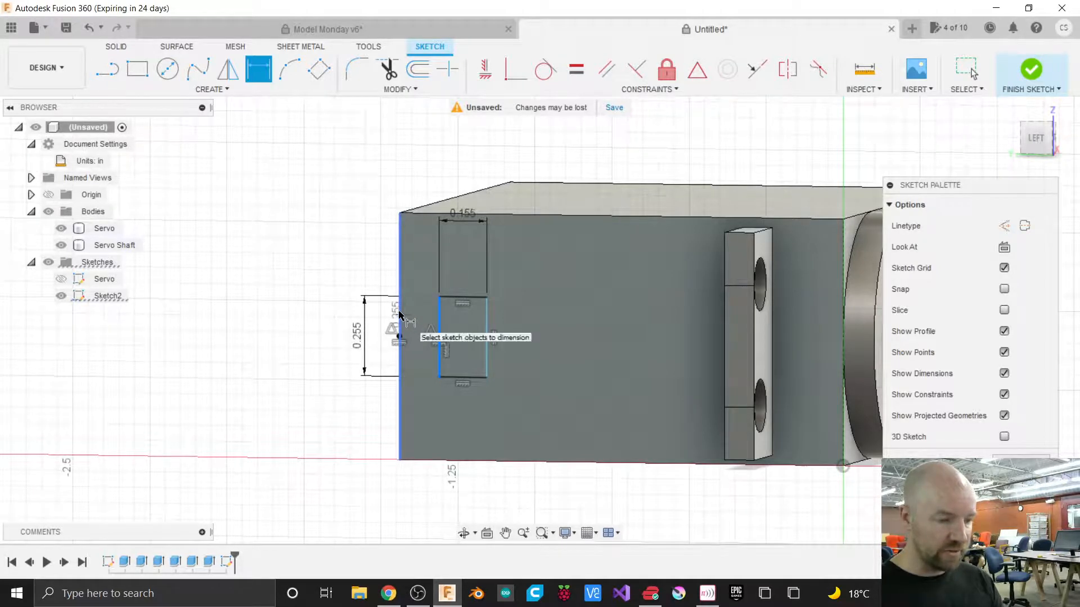
click(399, 314)
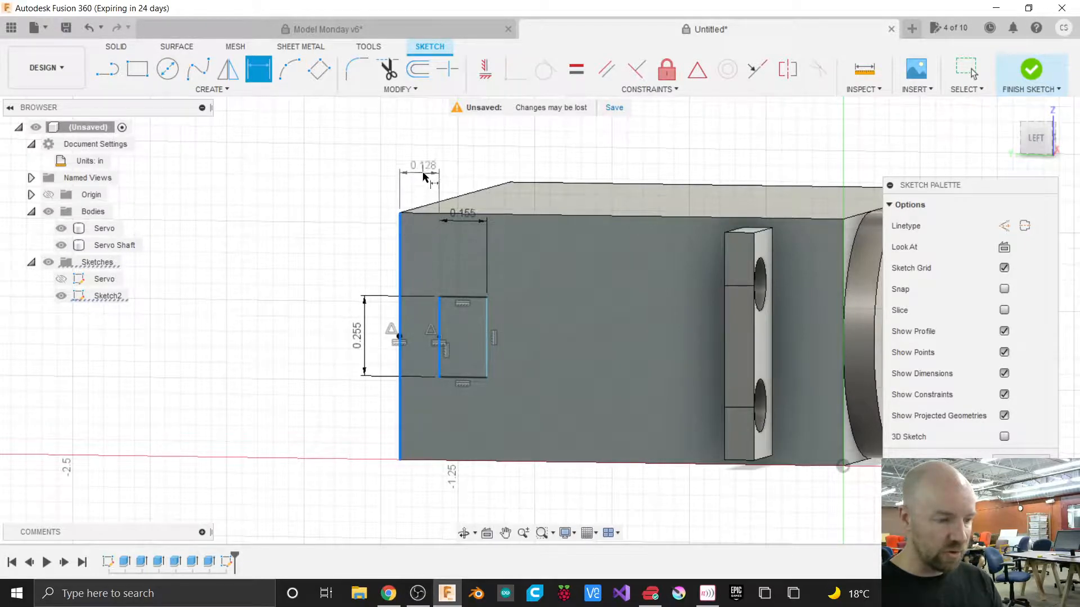
click(420, 158)
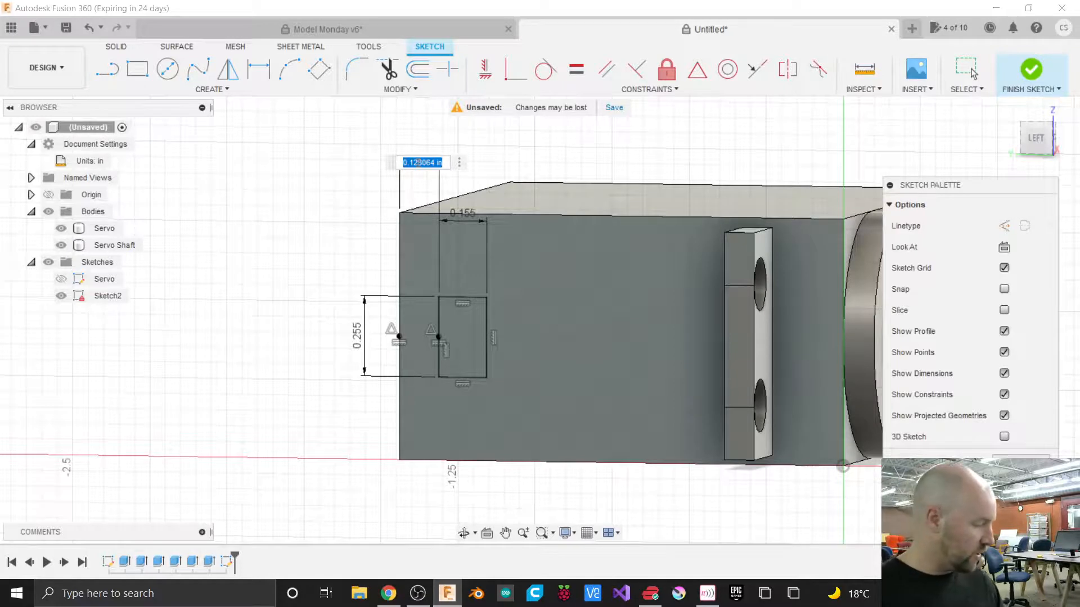
text(.15)
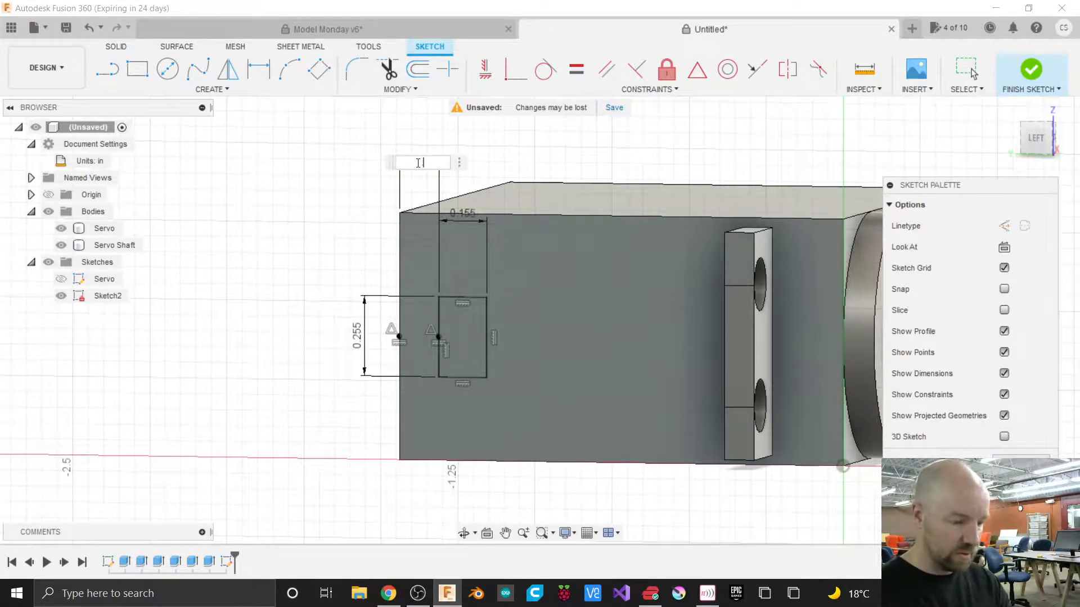
key(Return)
Finish the sketch and rename it cord.
key(d)
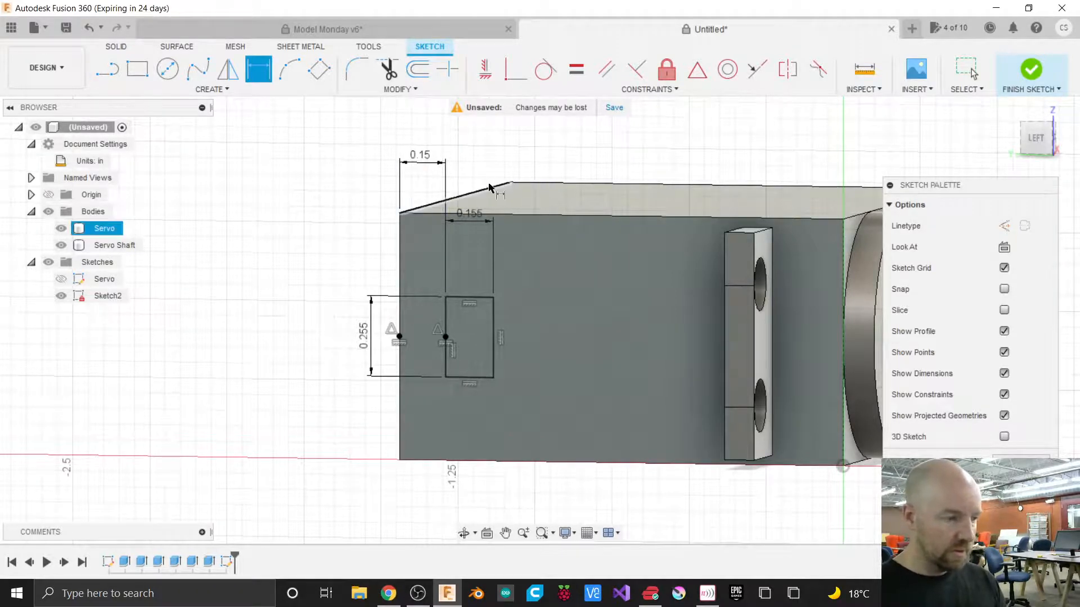
click(1037, 141)
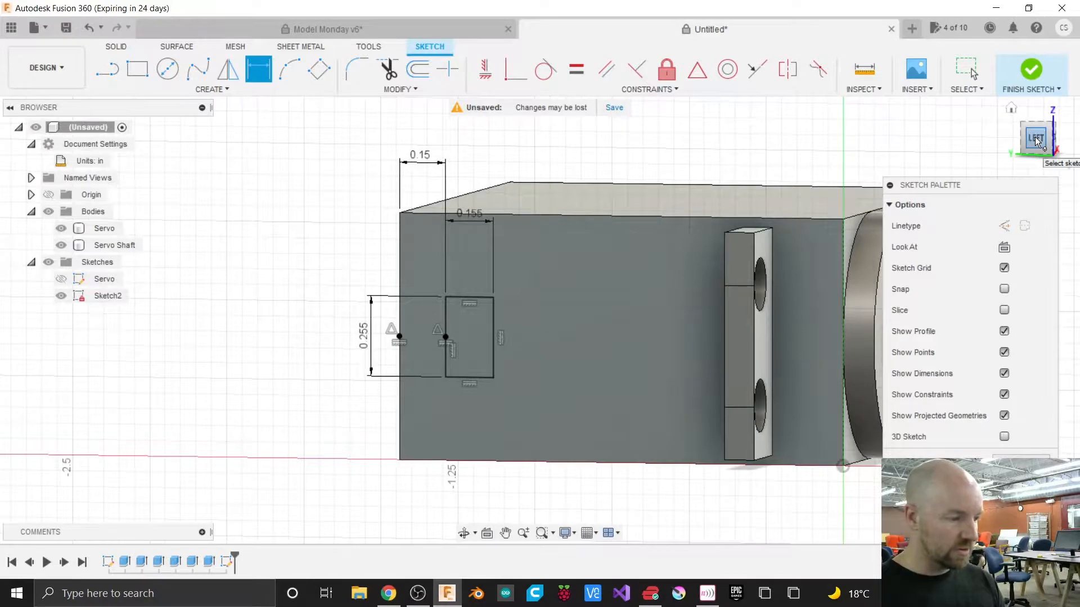
click(1032, 71)
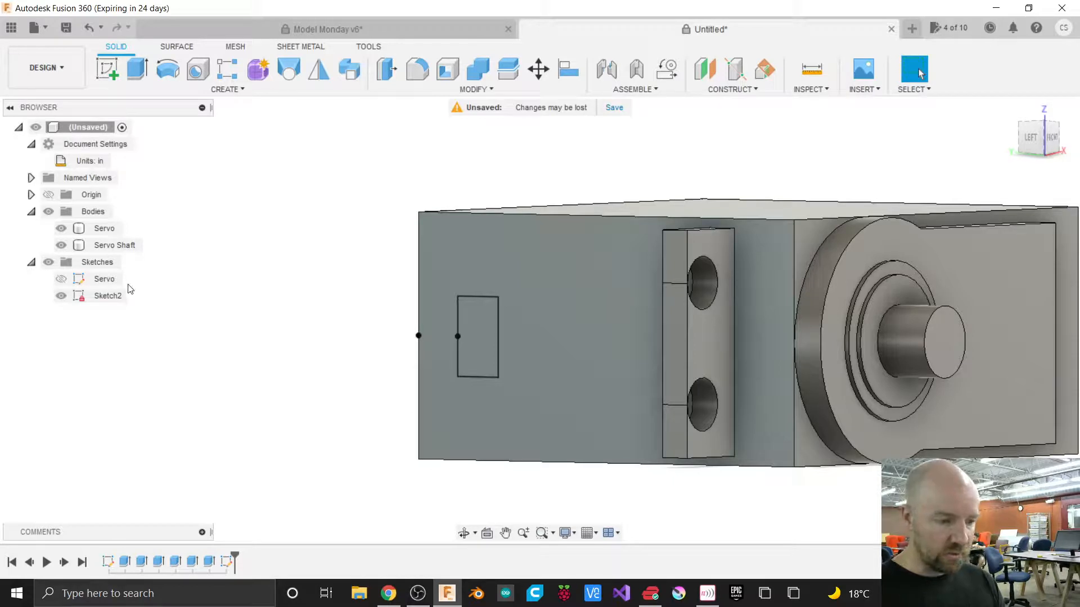
click(109, 296)
click(110, 297)
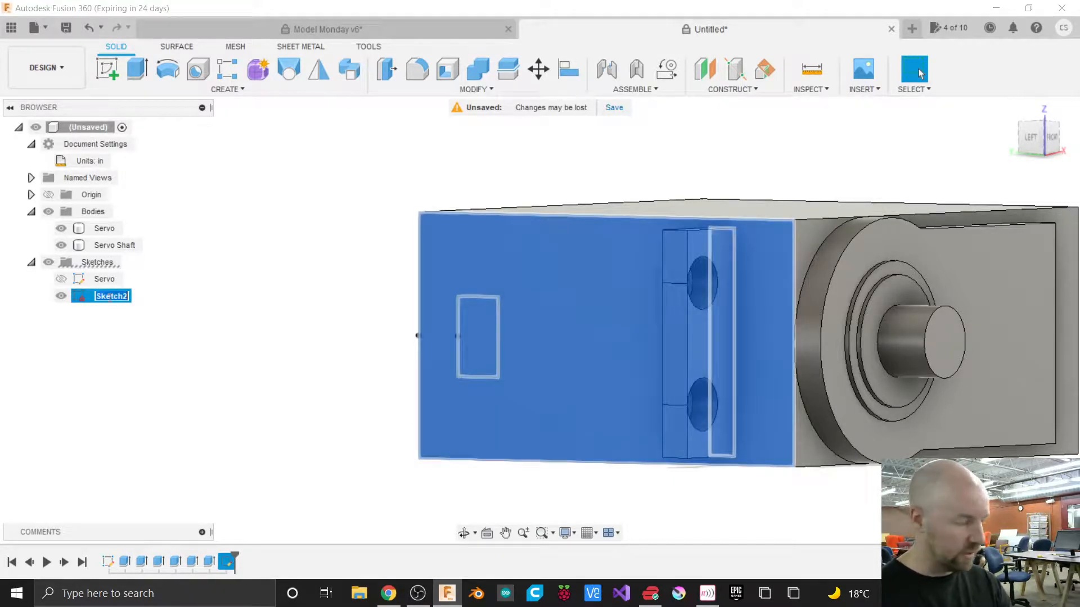
text(cor)
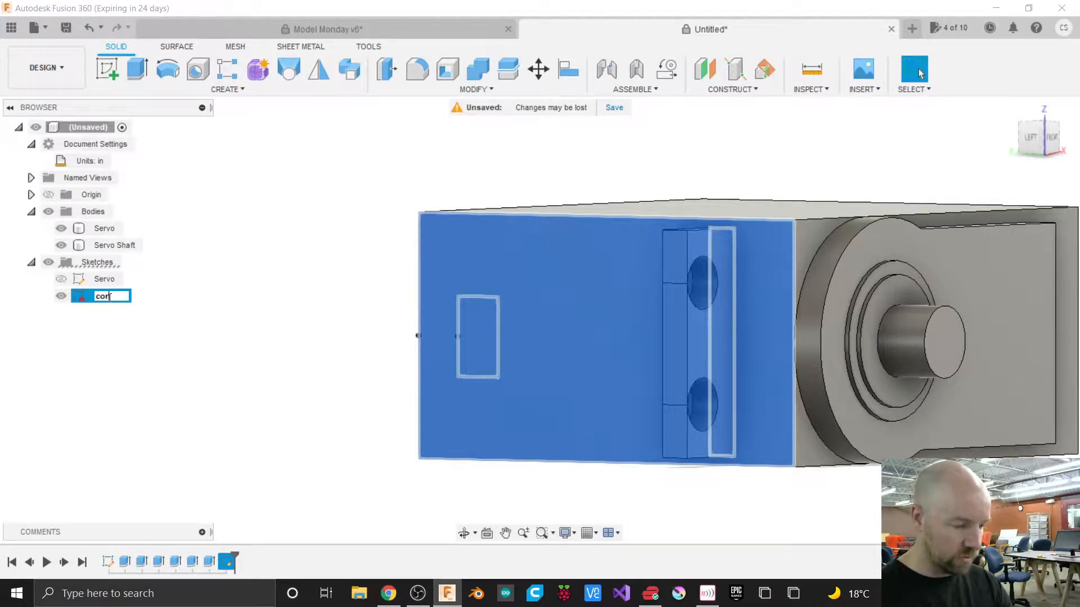
text(d)
key(Return)
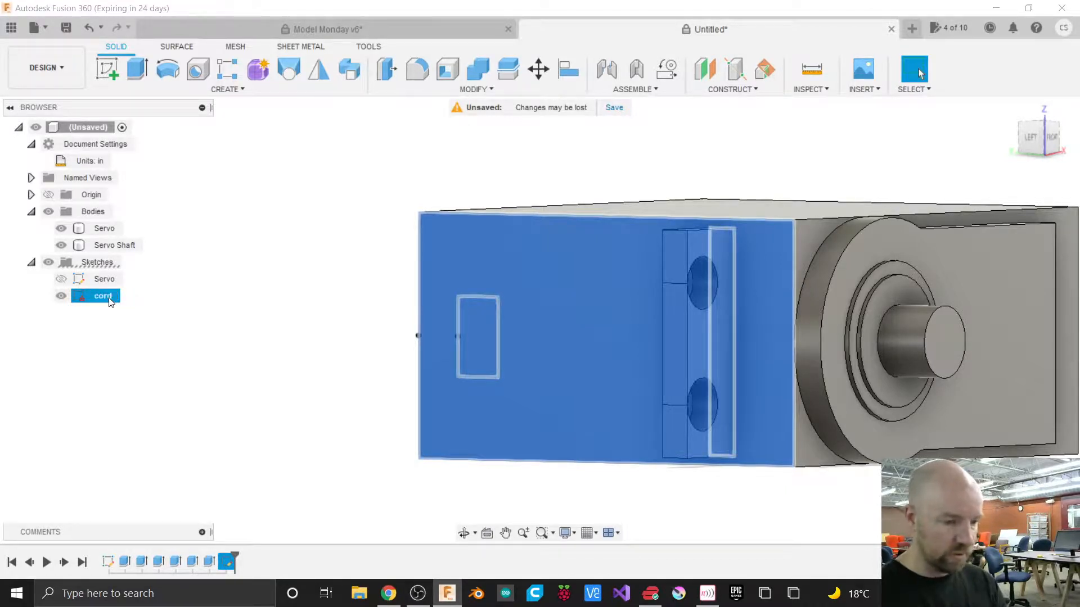
Extrude the cord rectangle outward about 0.15 in from the side face as a new body.
click(189, 307)
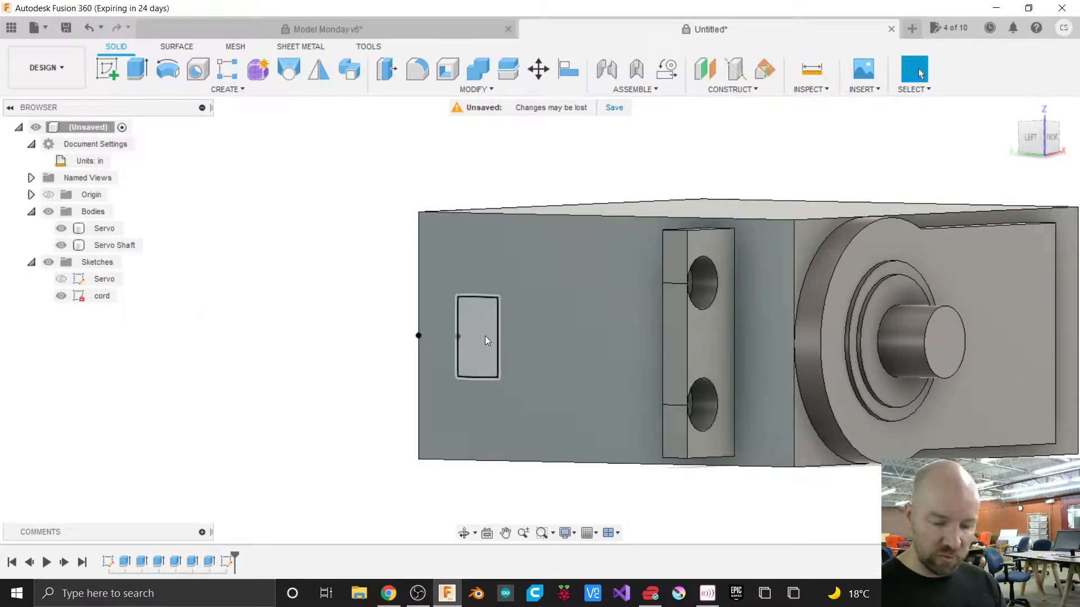
key(e)
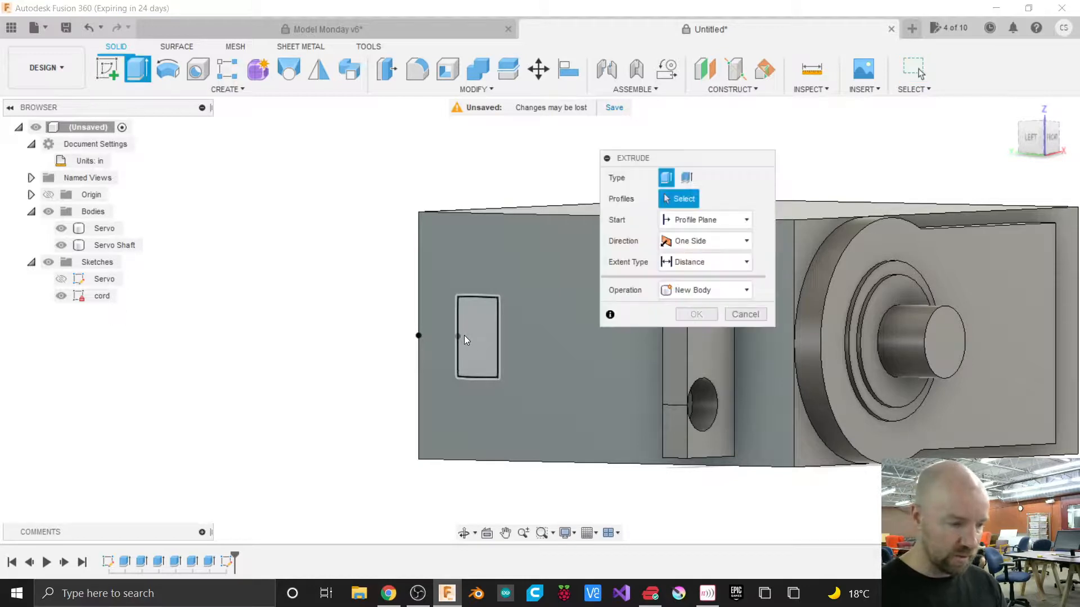
click(471, 334)
drag(471, 334, 439, 336)
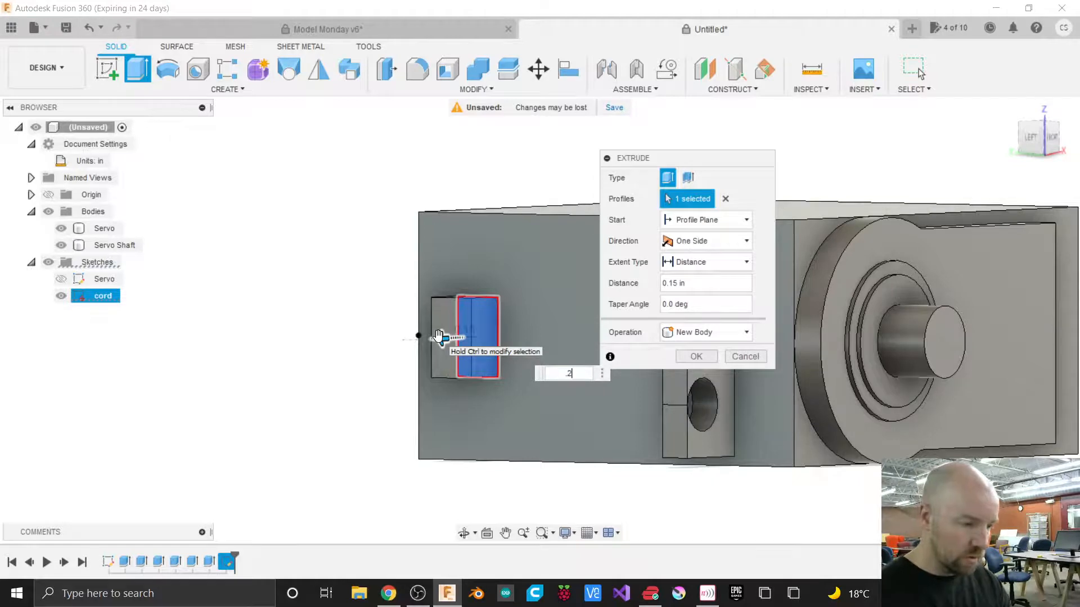
key(Return)
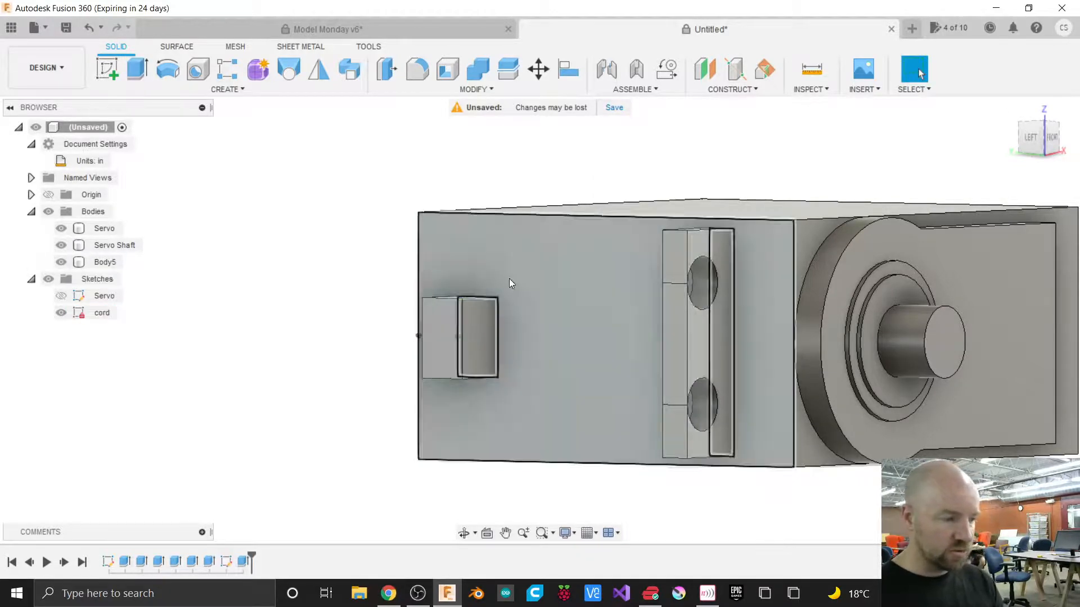
Inspect the servo model with the new cord block from several viewpoints.
shift+middle_drag(540, 319, 568, 360)
shift+middle_drag(787, 270, 793, 198)
scroll(288, 351, down, 3)
scroll(288, 351, down, 1)
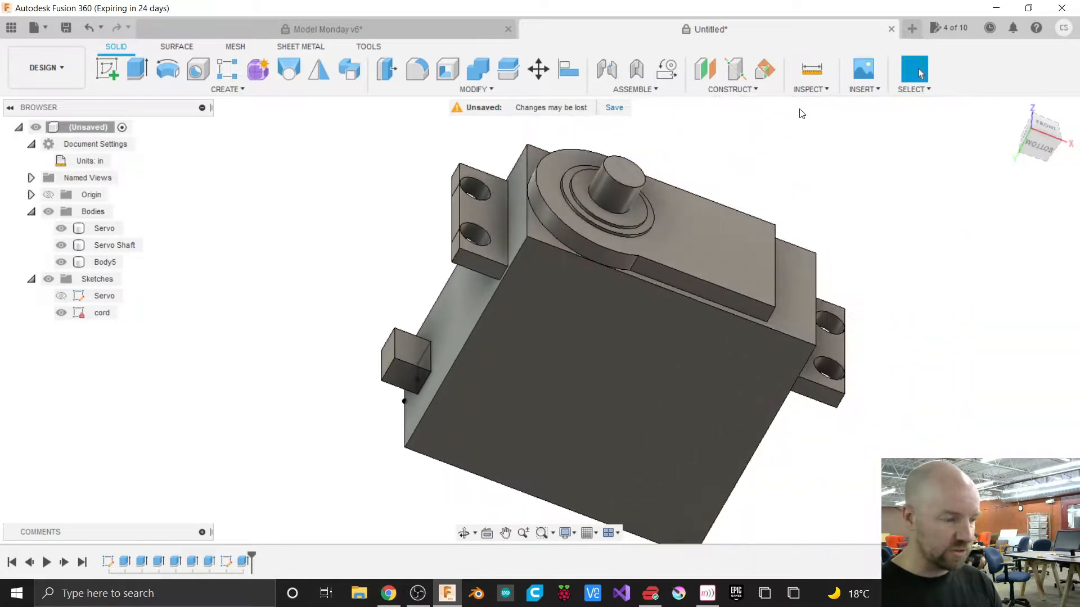
mouse_move(1033, 140)
mouse_down()
mouse_move(1024, 119)
mouse_move(1046, 153)
mouse_move(1025, 151)
mouse_up()
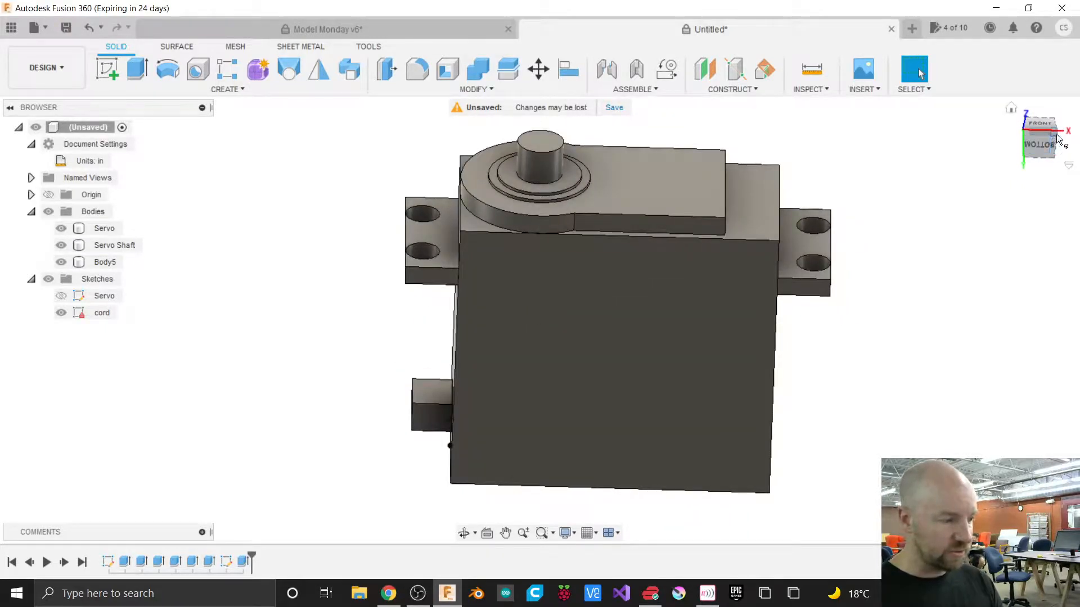
click(1047, 140)
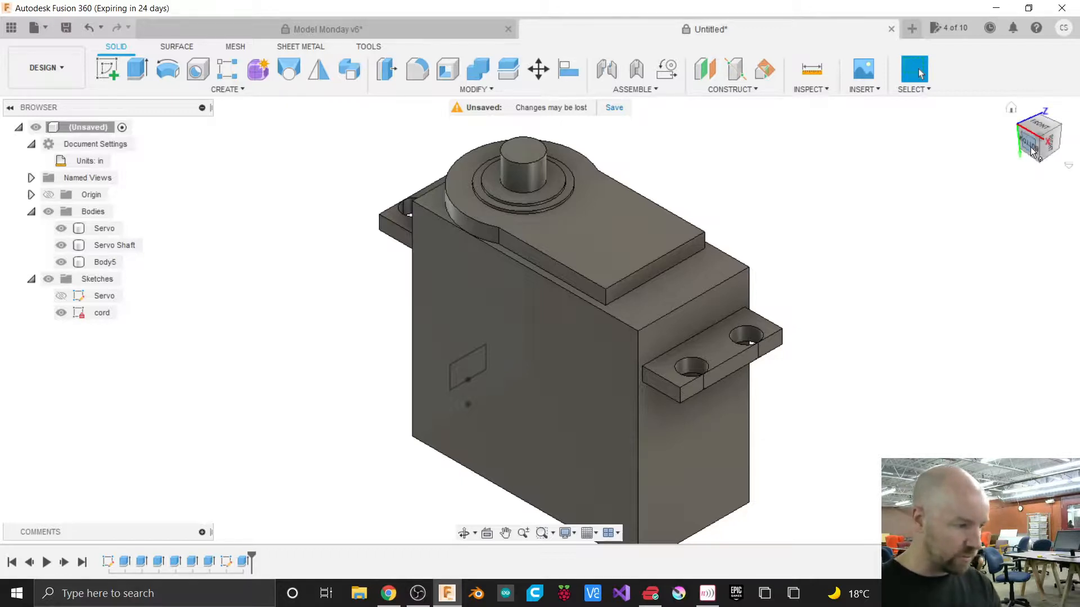
mouse_move(1036, 145)
mouse_down()
mouse_move(1065, 115)
mouse_move(948, 157)
mouse_move(959, 152)
mouse_up()
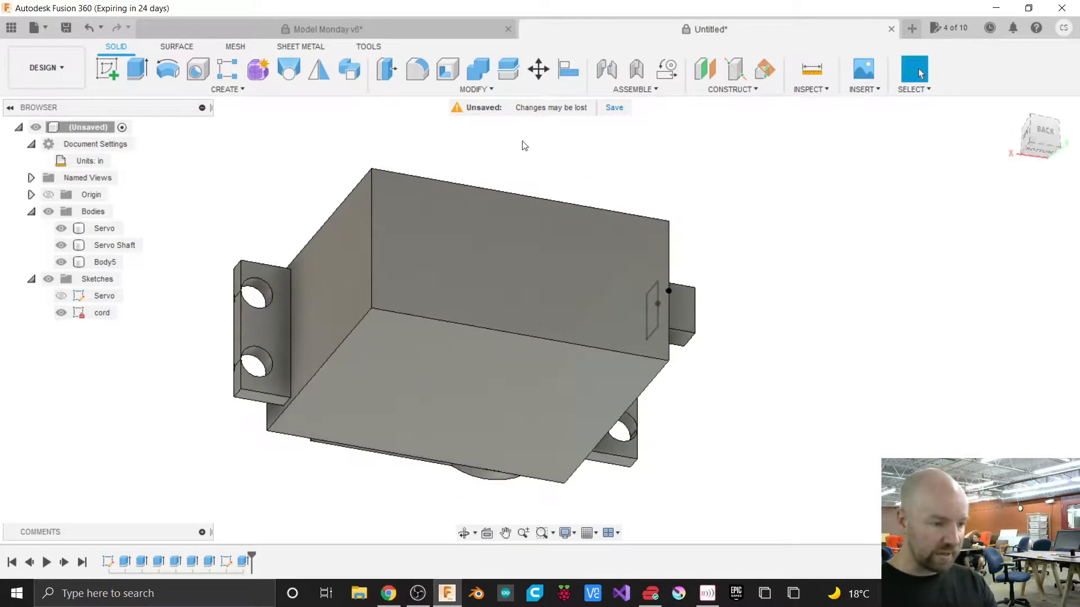
Chamfer the edges of the servo body's bottom face with an equal distance of 0.09 in.
click(473, 90)
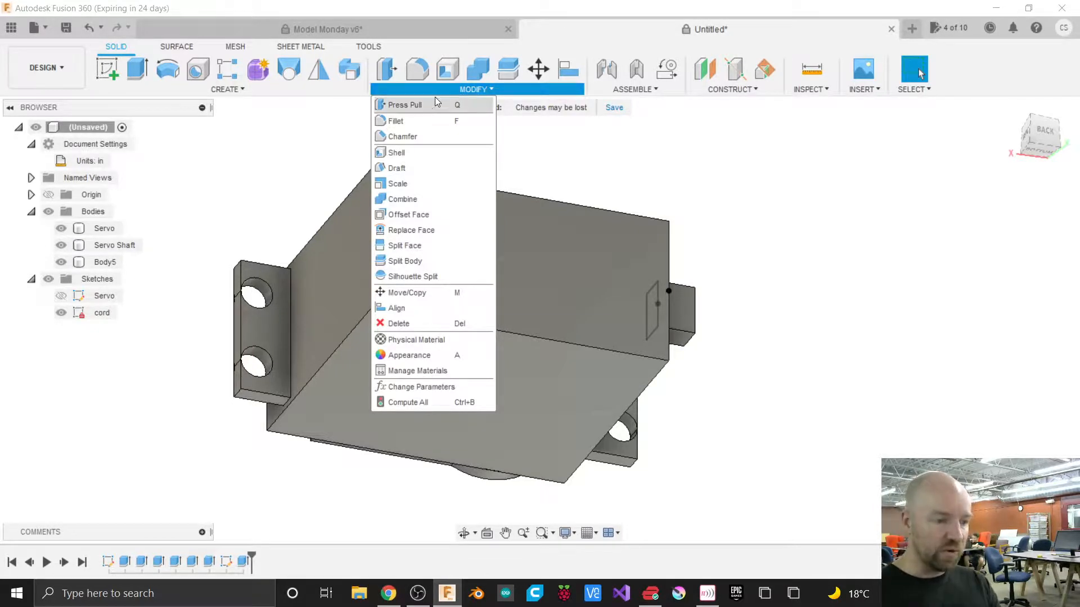
click(413, 138)
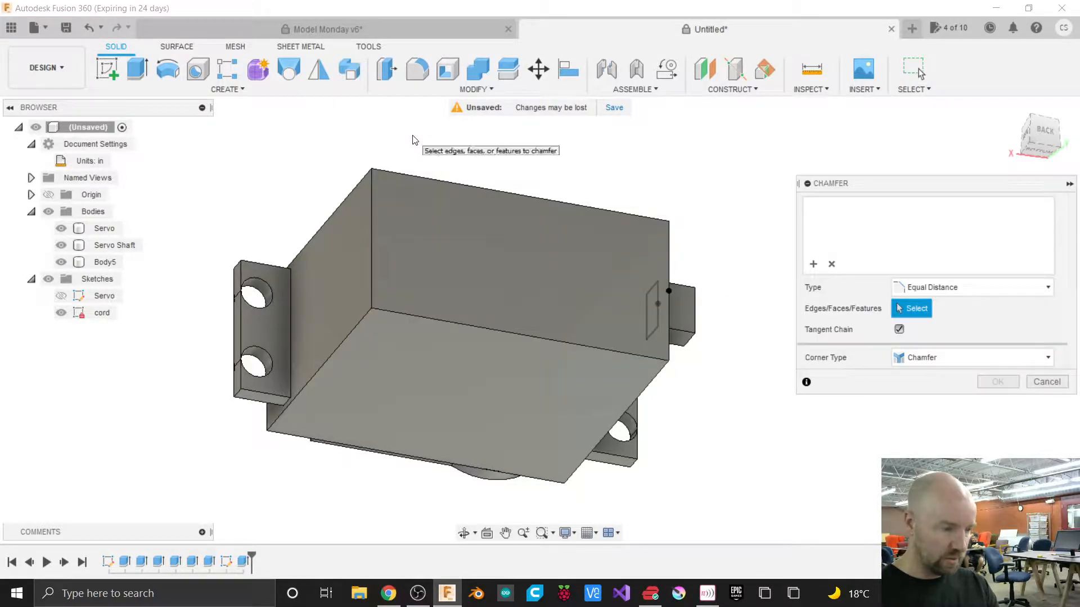
click(371, 222)
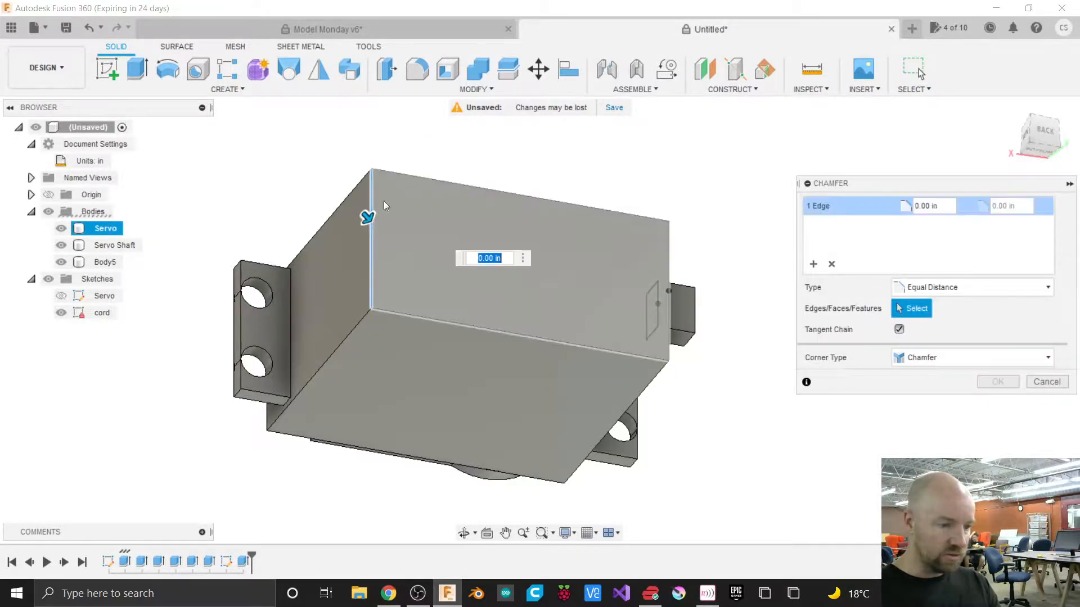
click(403, 176)
click(668, 244)
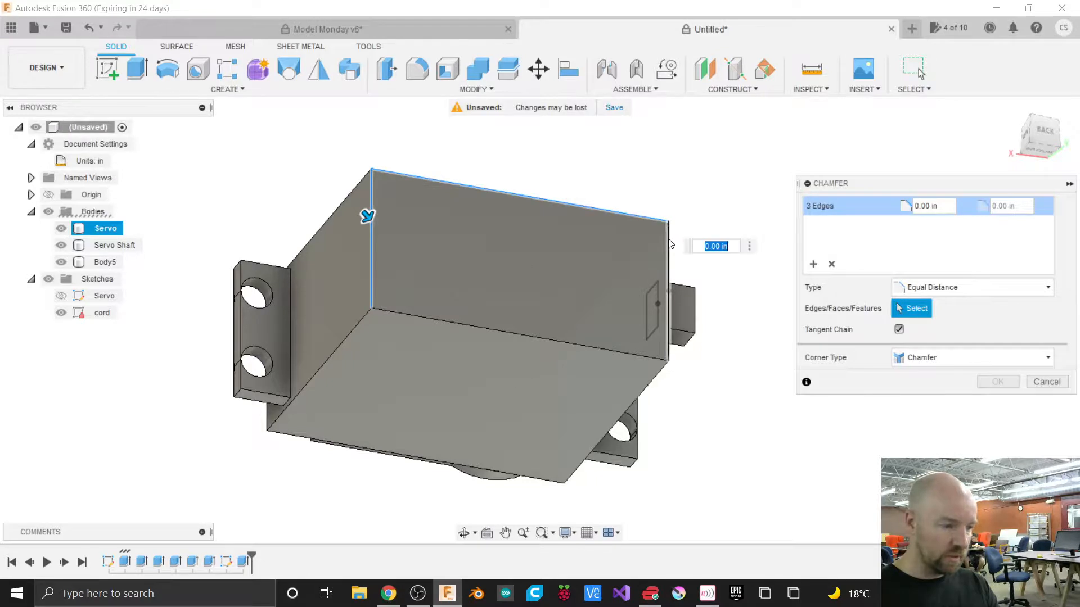
click(537, 339)
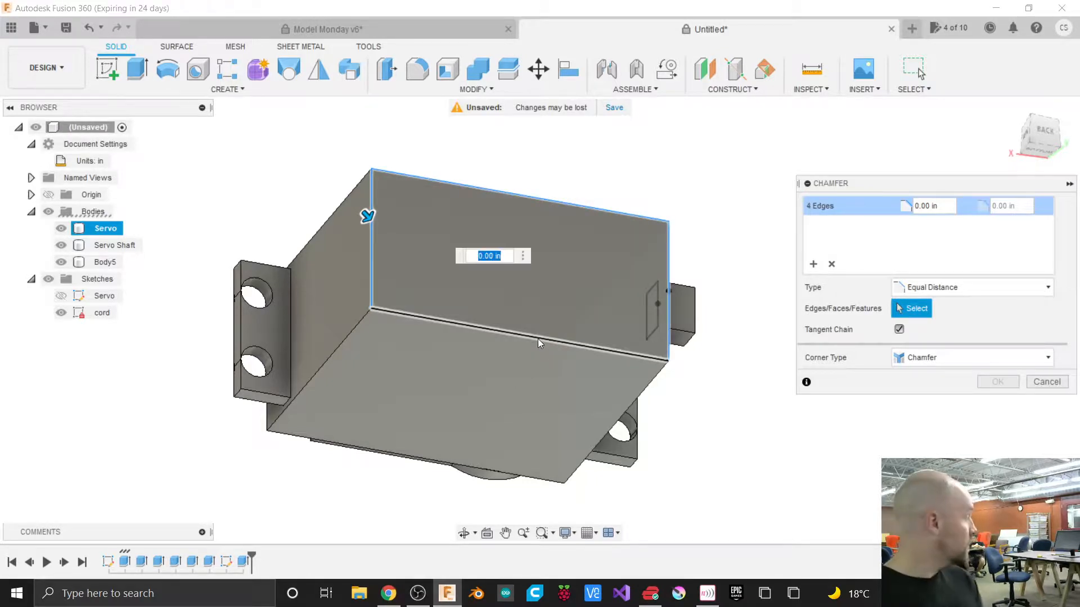
click(832, 266)
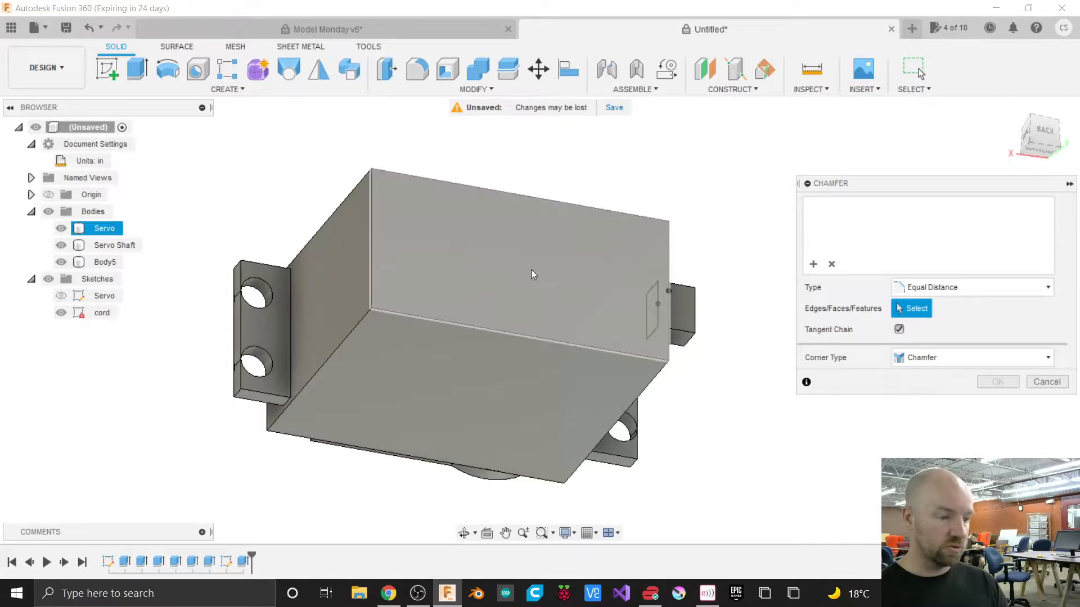
click(504, 252)
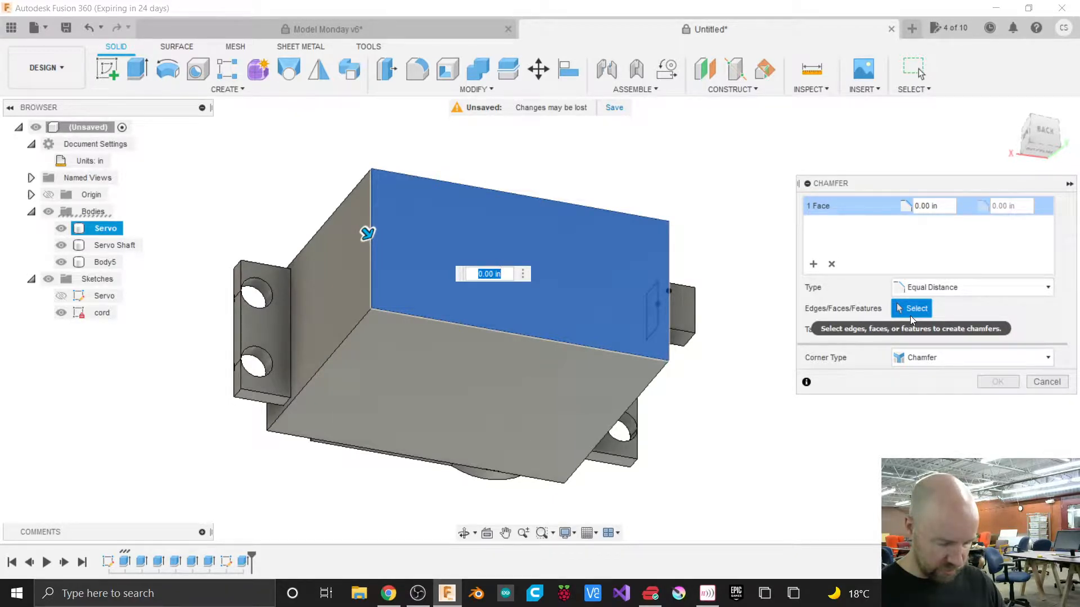
key(BackSpace)
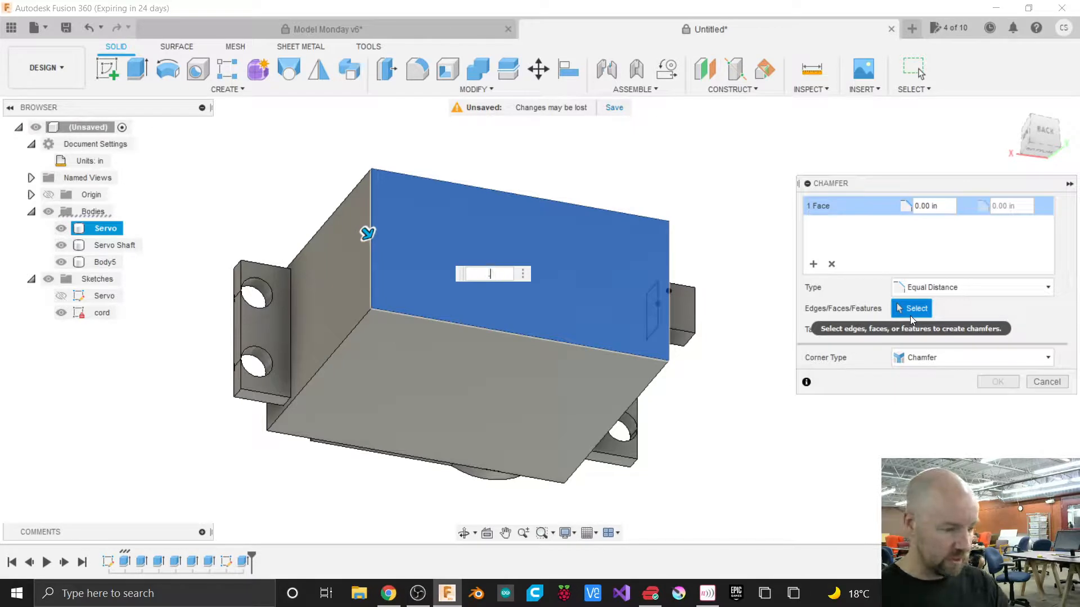
text(.09)
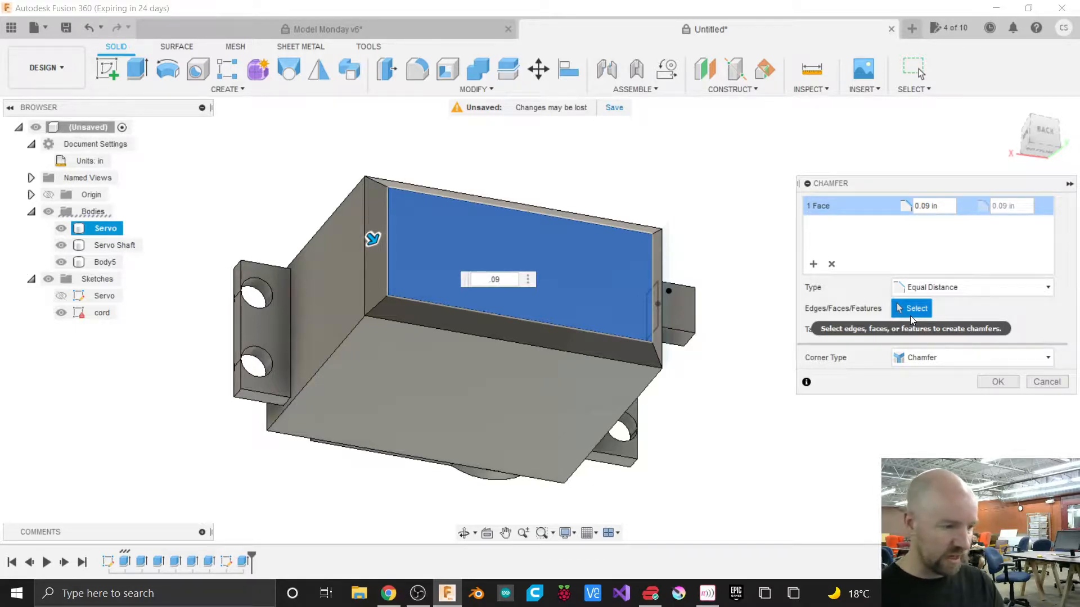
Reduce the bottom-face chamfer distance to 0.05 in and apply it.
drag(1035, 124, 1011, 107)
scroll(297, 178, up, 3)
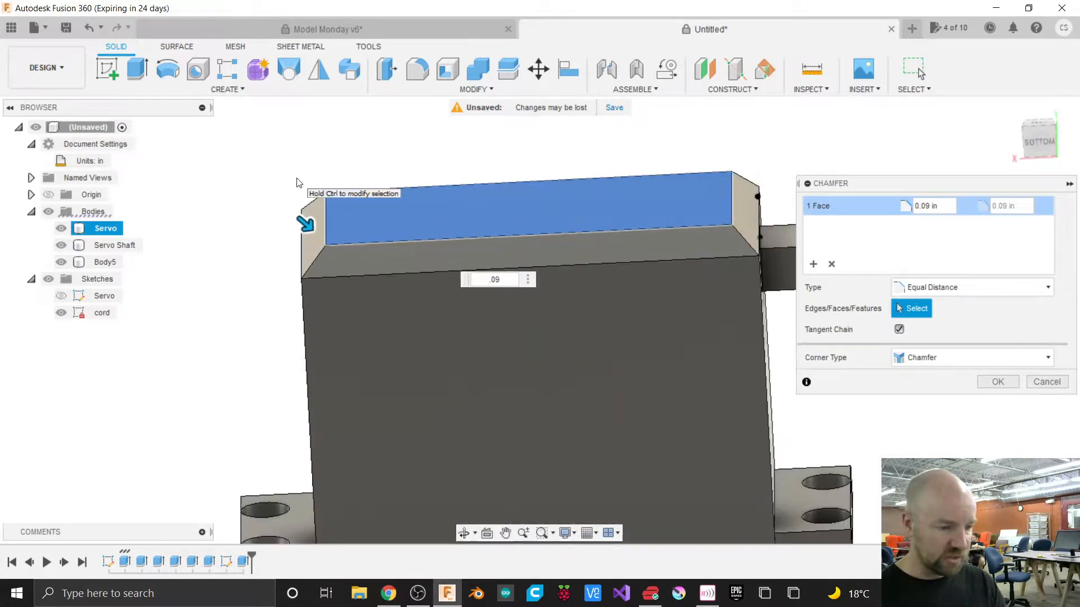
scroll(297, 183, up, 1)
drag(307, 222, 304, 230)
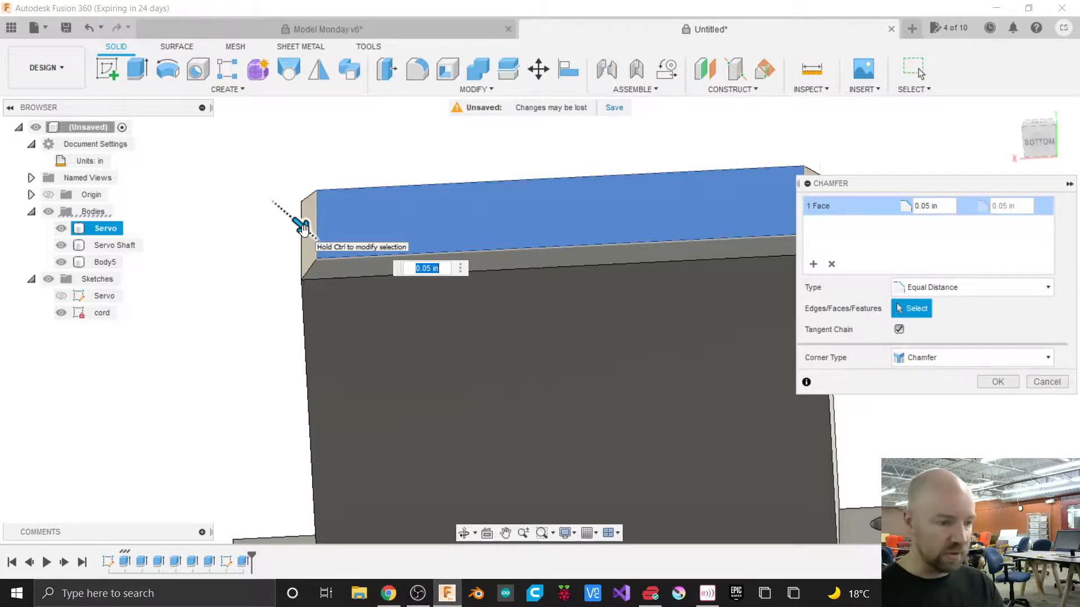
scroll(431, 246, down, 5)
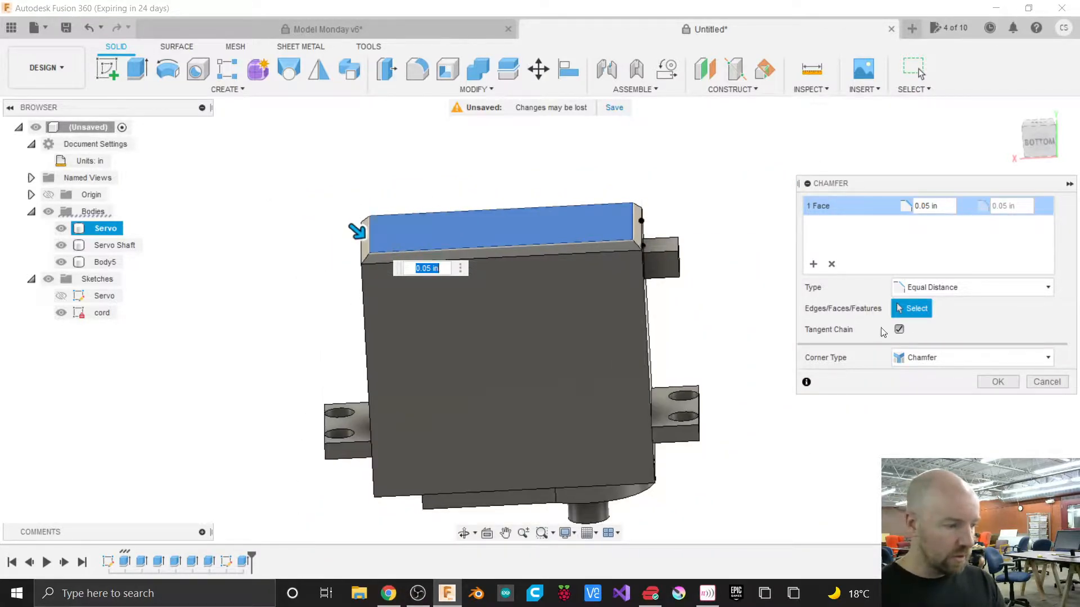
click(998, 381)
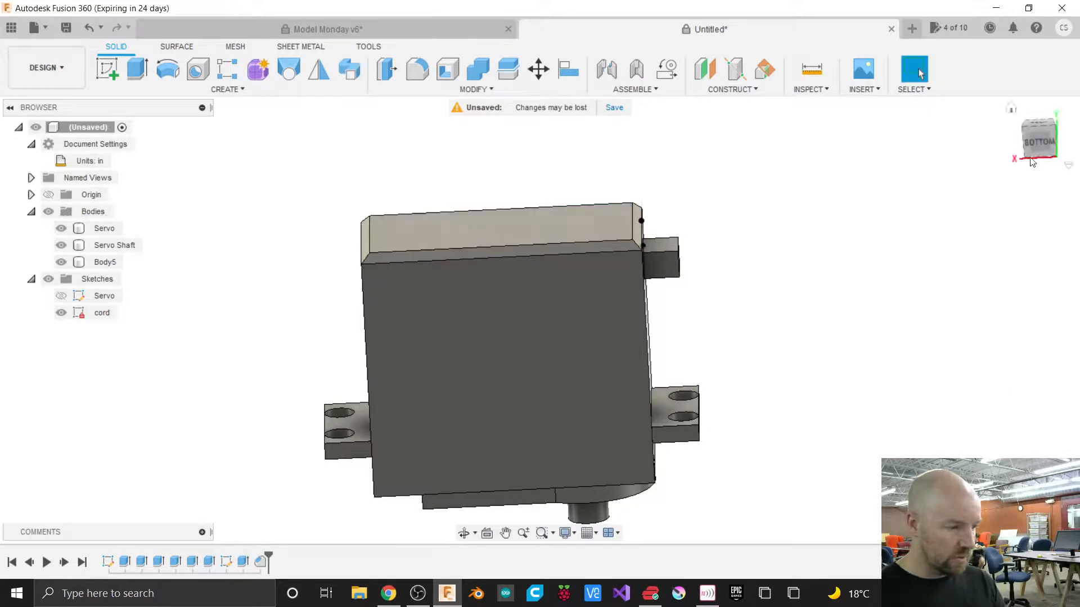
Hide the cord sketch.
mouse_move(1039, 144)
mouse_down()
mouse_move(1015, 186)
mouse_move(1012, 237)
mouse_move(1037, 275)
mouse_move(1040, 140)
mouse_up()
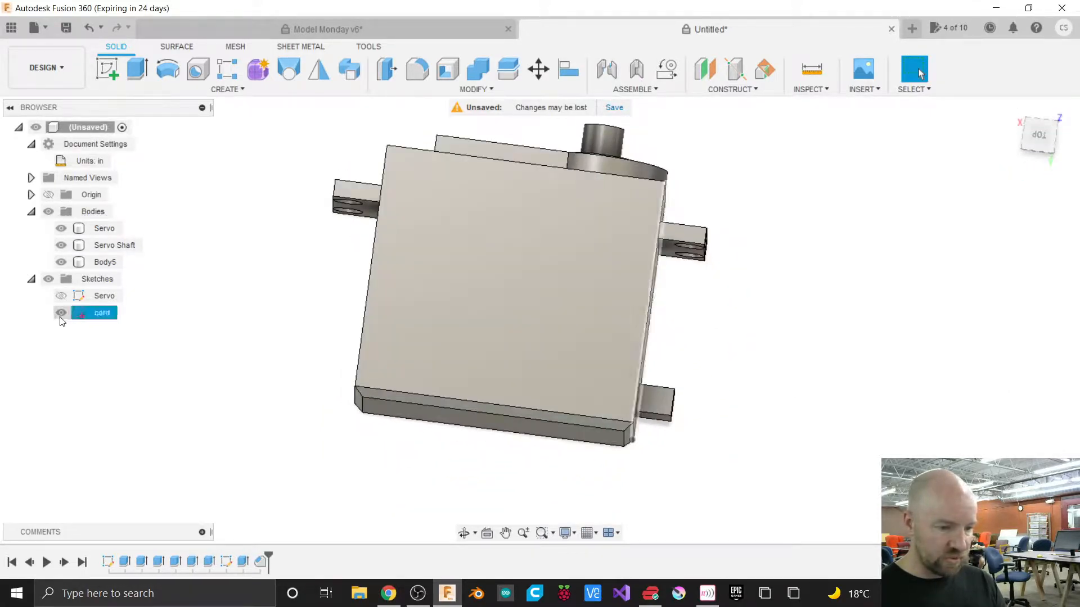
click(61, 312)
mouse_move(1037, 134)
mouse_down()
mouse_move(1008, 148)
mouse_move(1039, 131)
mouse_up()
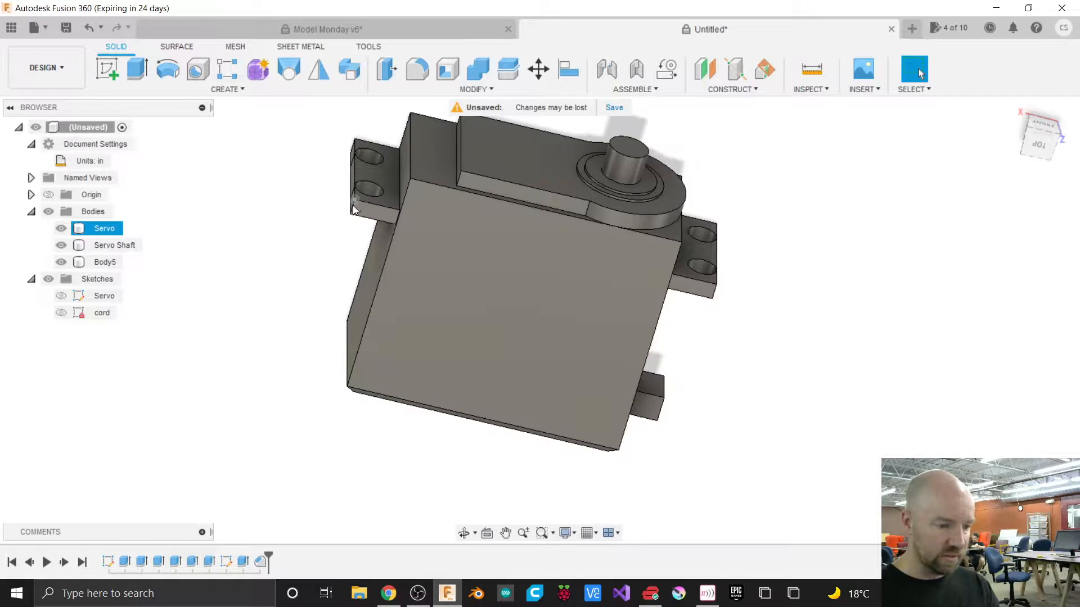
Fillet the outer corner edges of the four mounting tabs with a 0.05 in radius.
scroll(715, 298, up, 5)
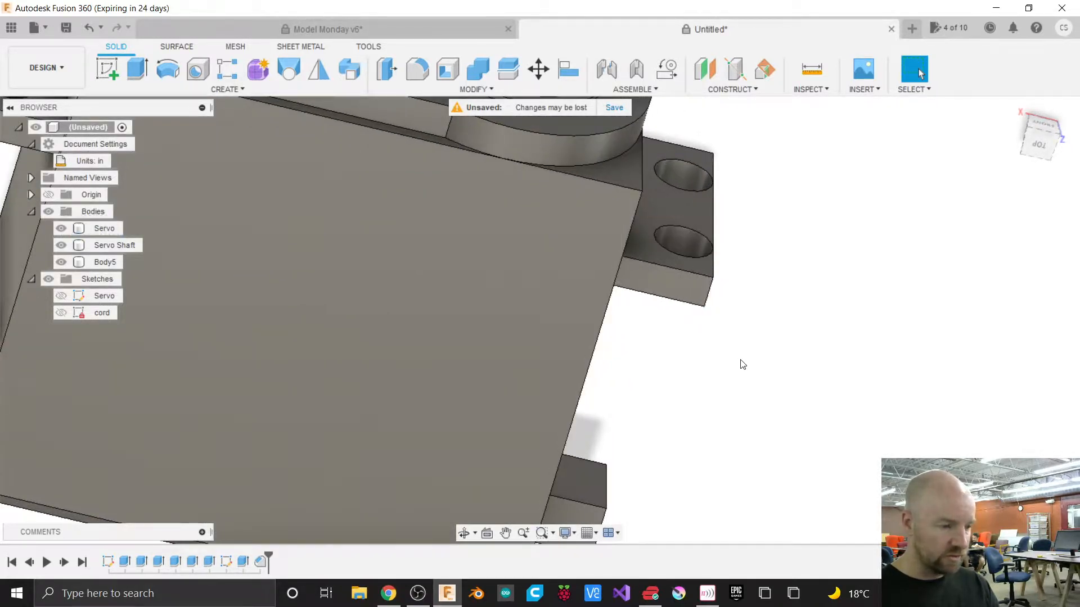
scroll(753, 360, down, 5)
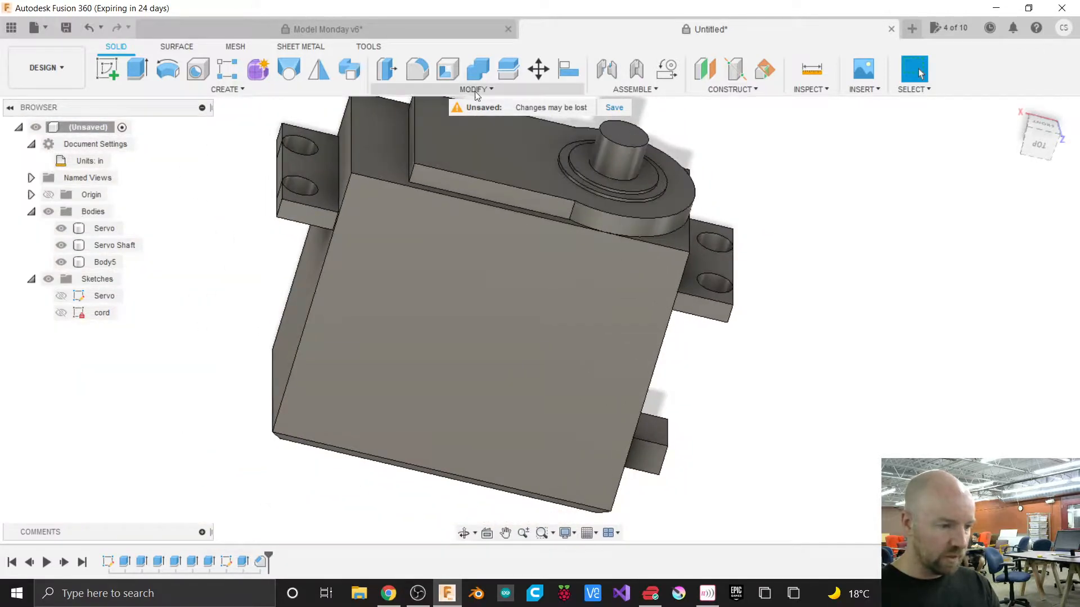
click(478, 90)
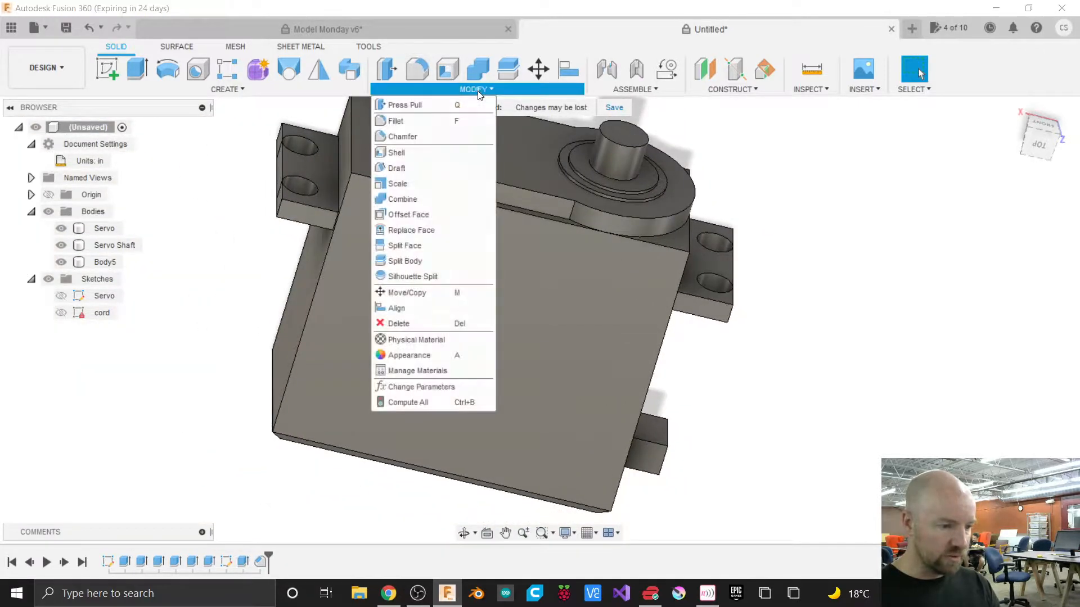
click(404, 122)
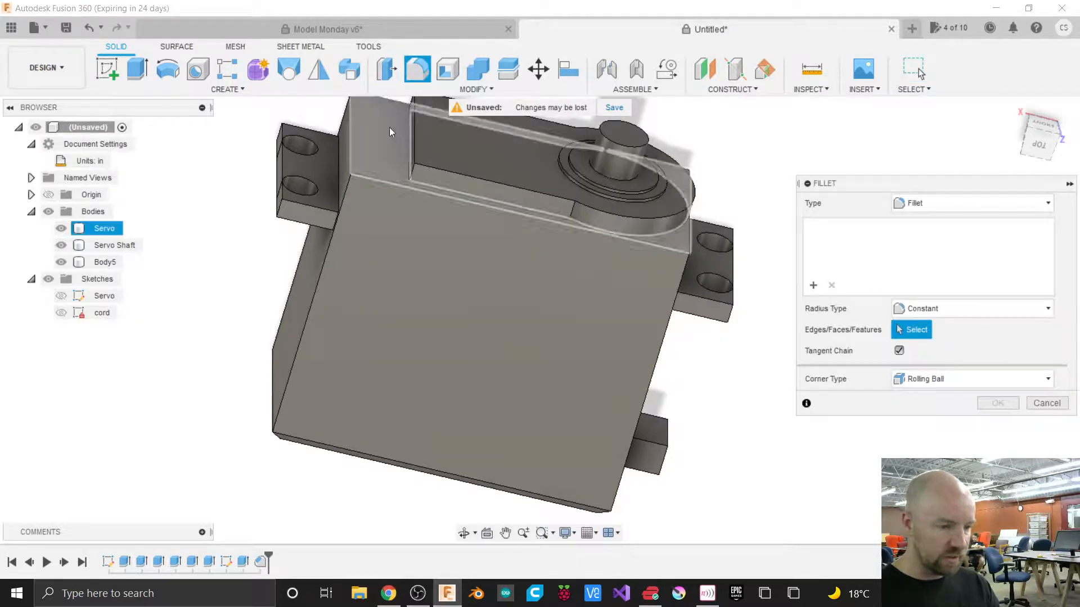
click(280, 135)
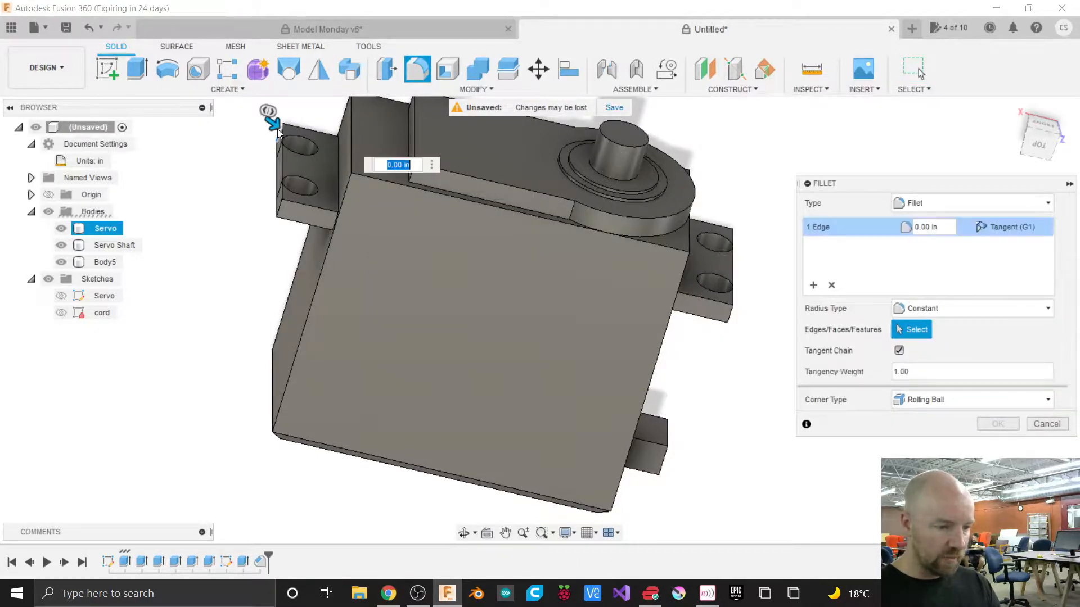
click(281, 208)
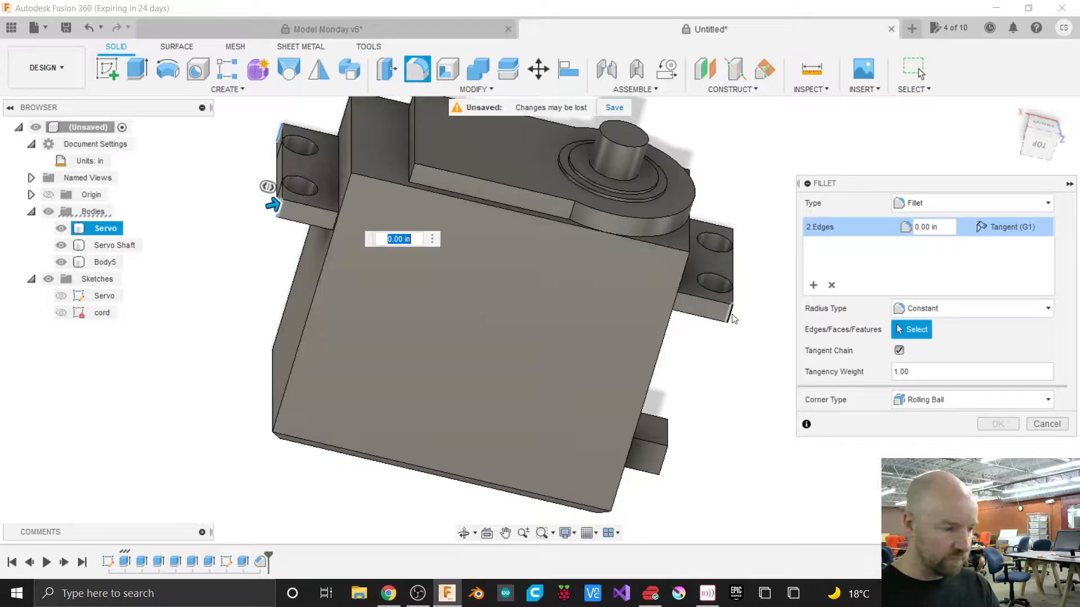
click(732, 315)
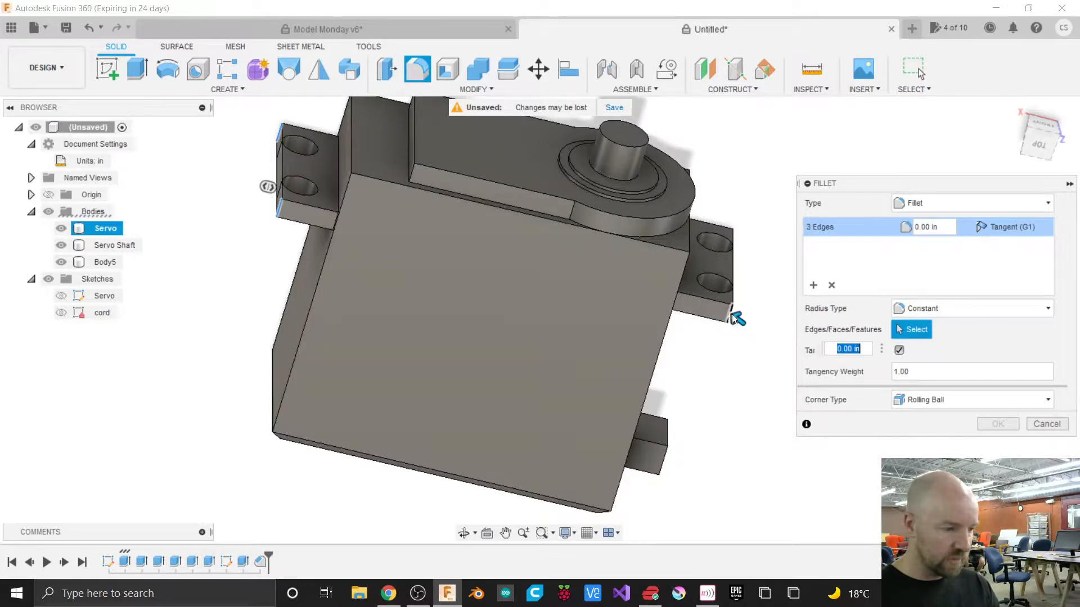
click(731, 239)
scroll(757, 264, up, 4)
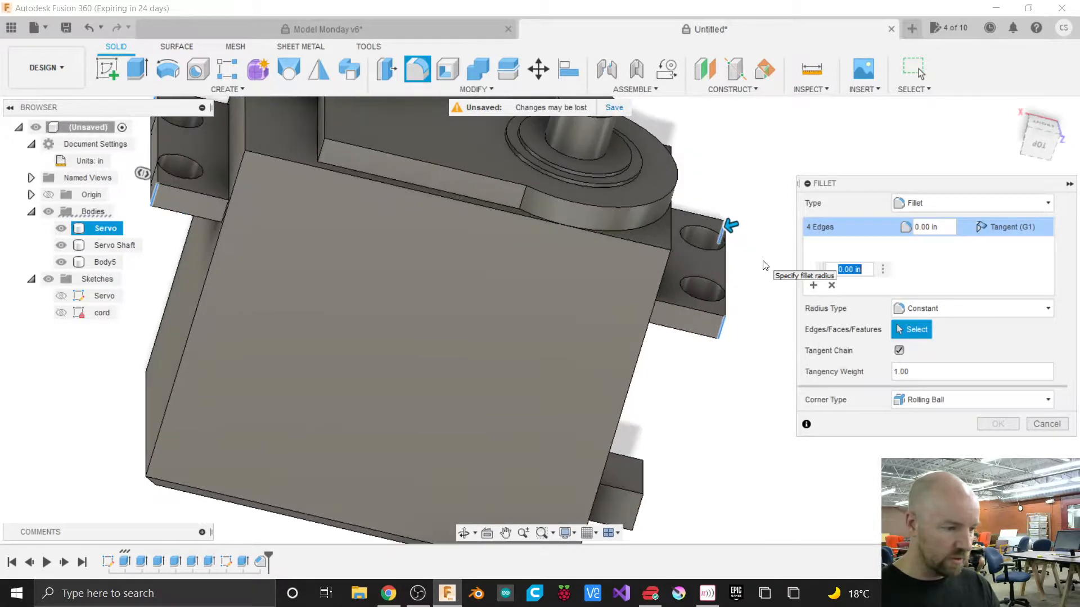
text(.025)
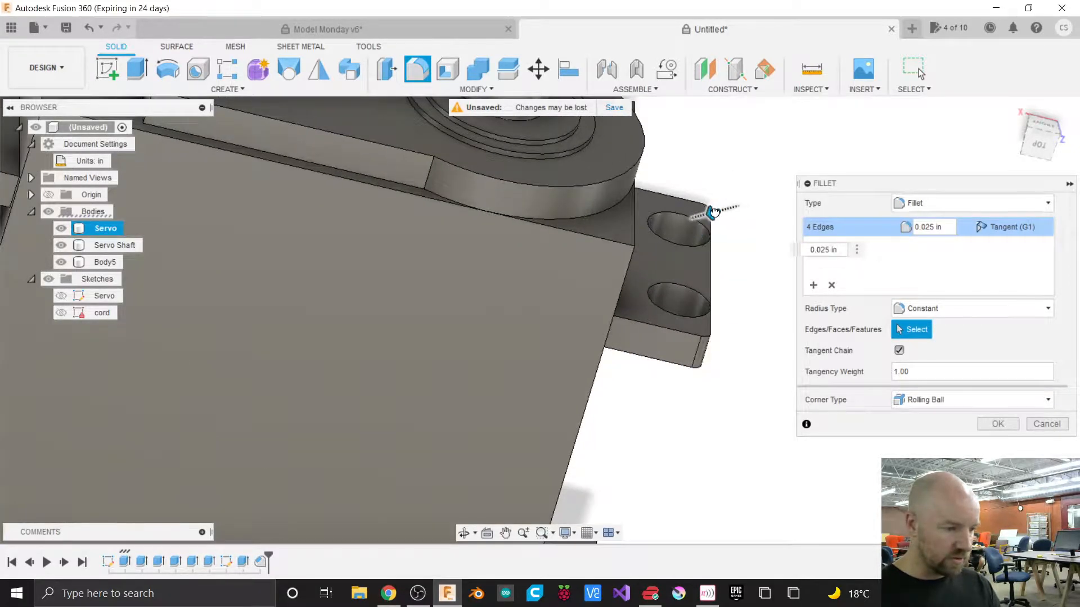
drag(713, 212, 712, 211)
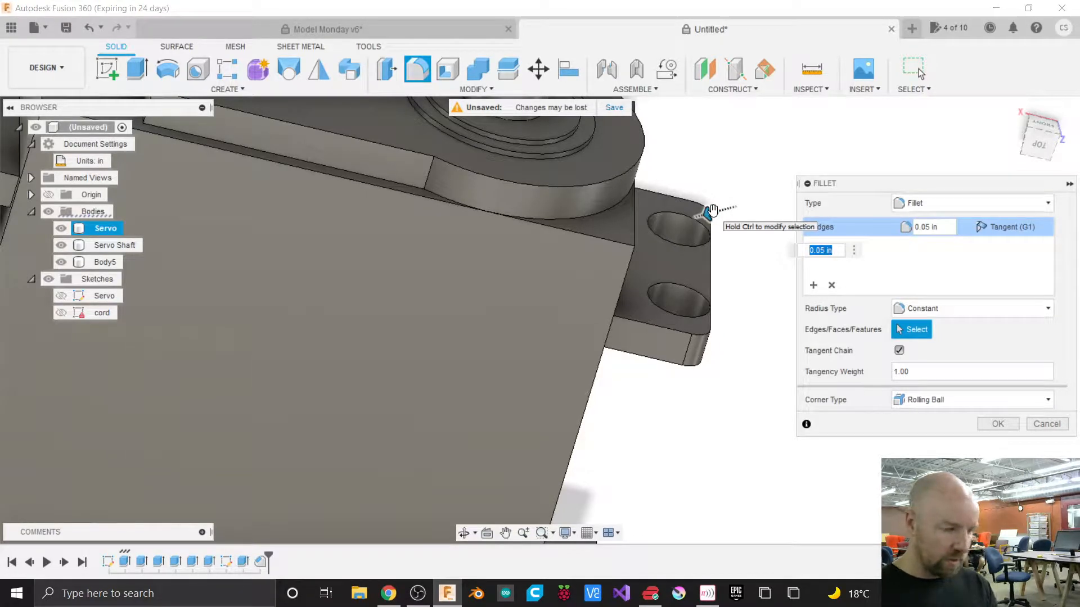
click(997, 424)
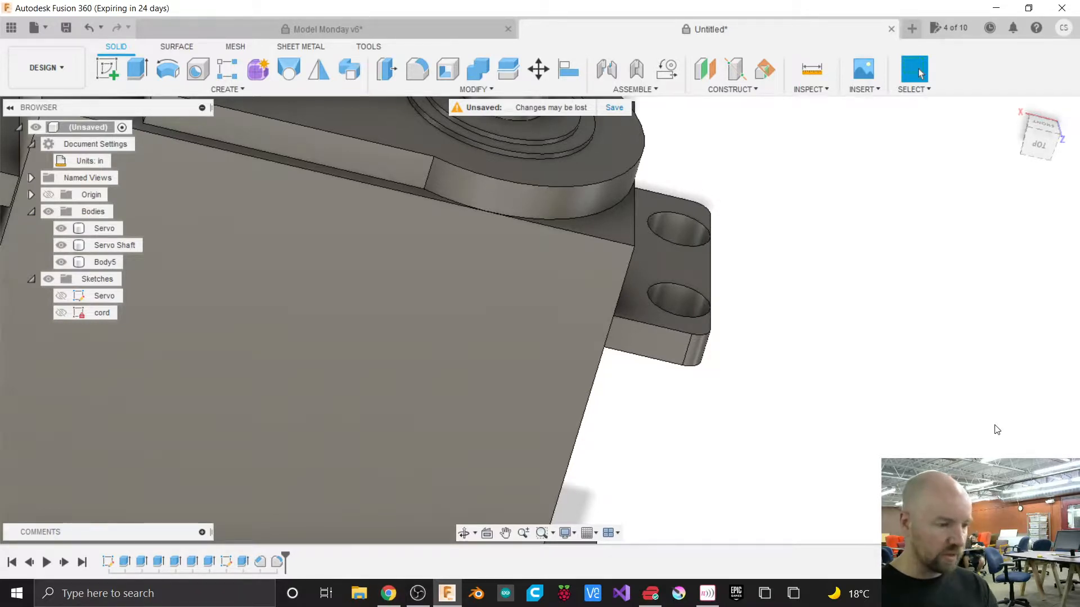
scroll(868, 422, down, 5)
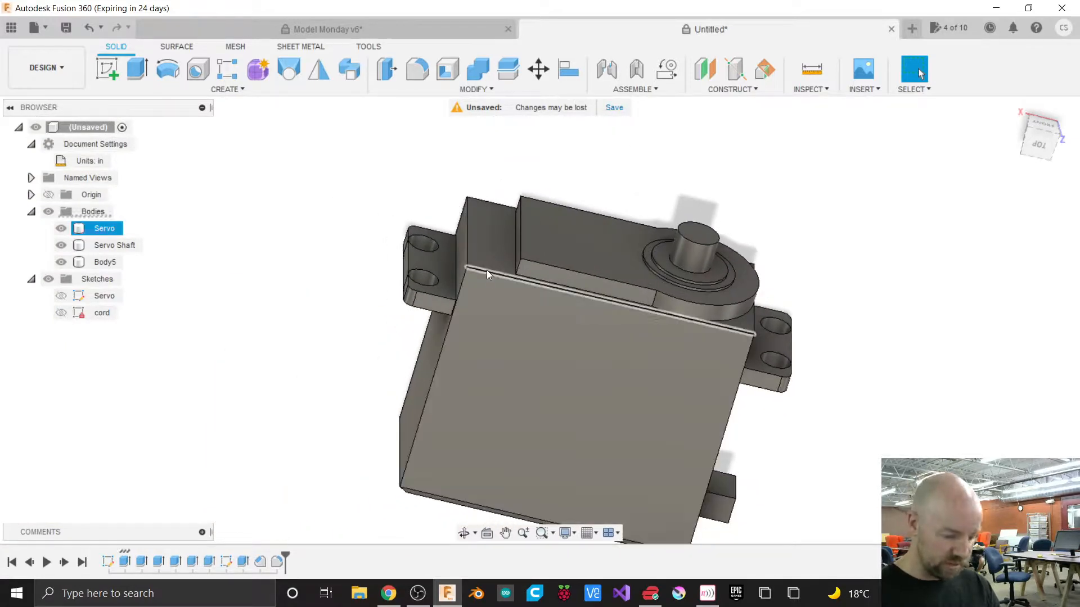
click(487, 270)
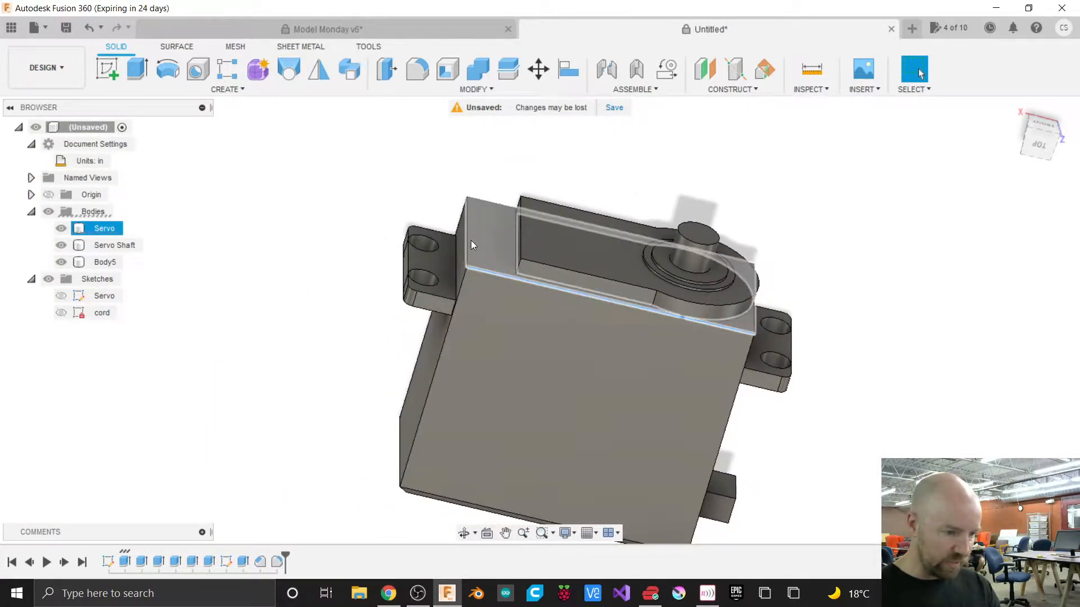
click(465, 240)
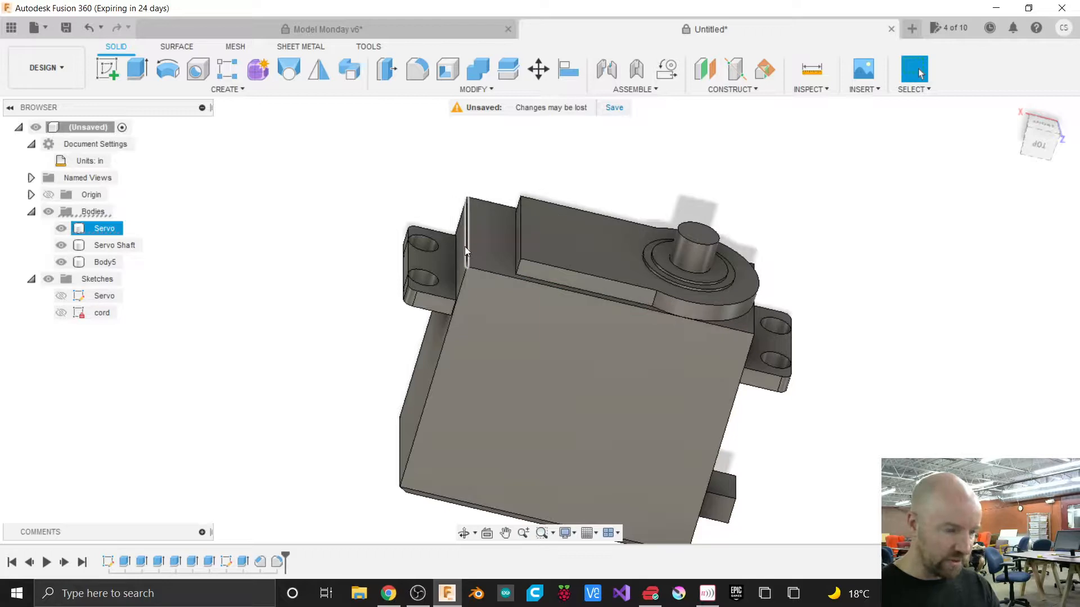
click(447, 326)
click(445, 329)
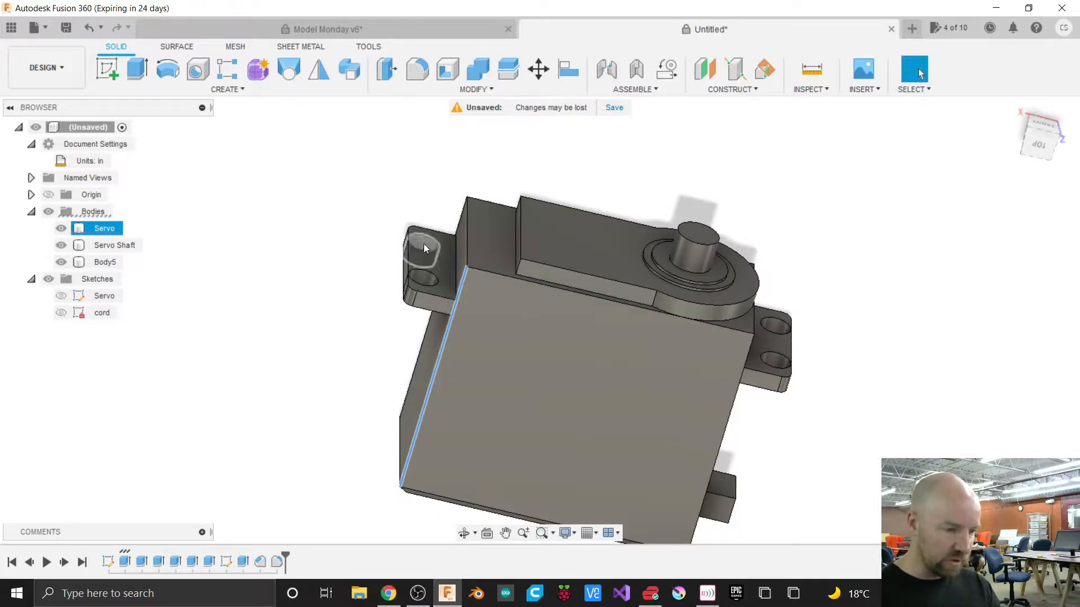
click(433, 206)
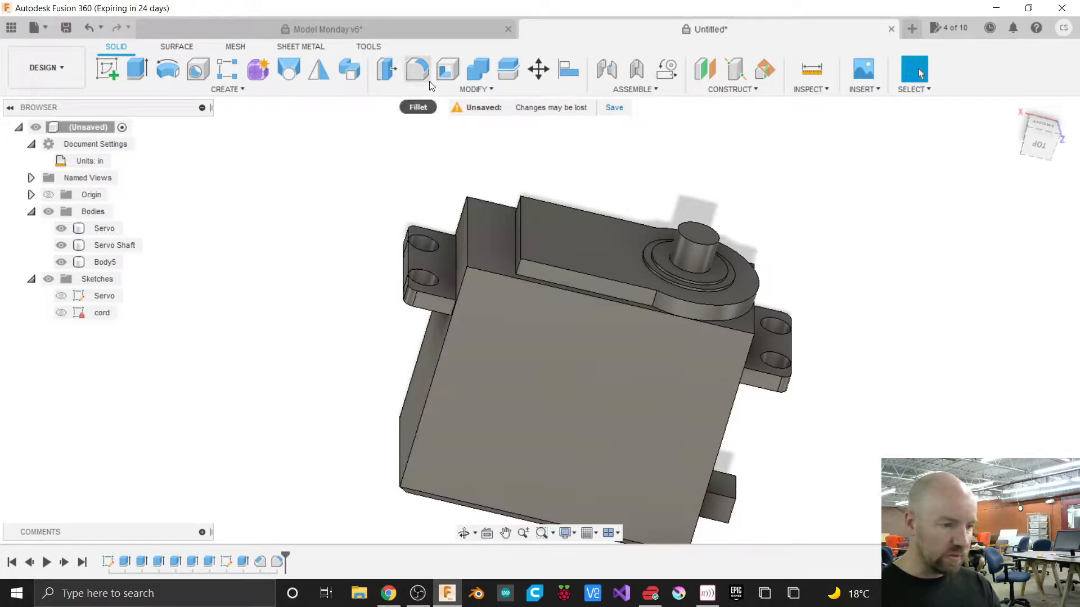
Fillet nine edges around the servo case's corners and top rim with a 0.015 in radius.
click(467, 90)
click(415, 120)
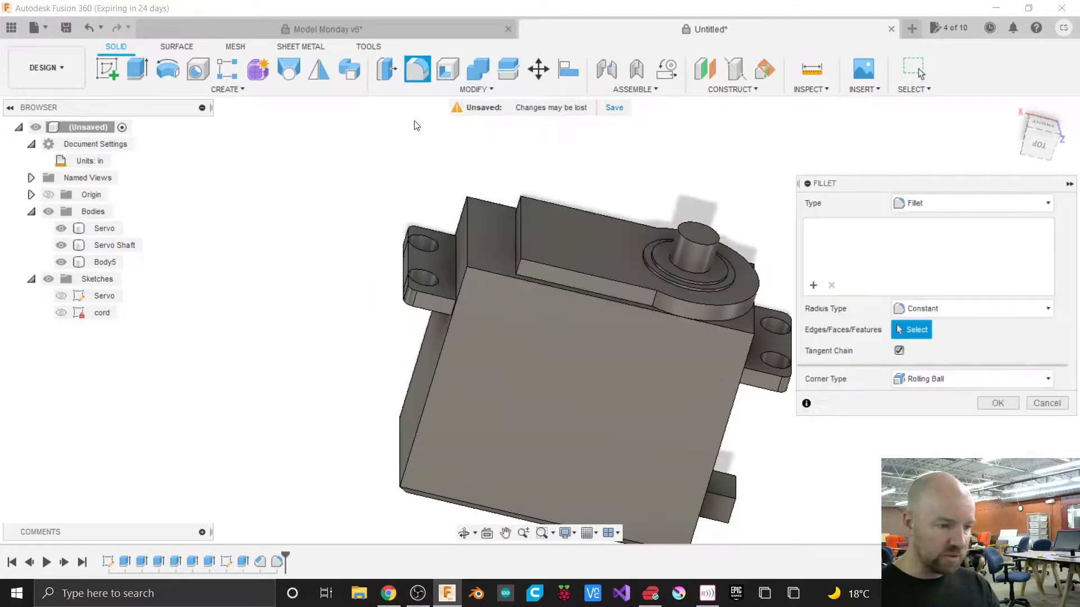
click(423, 347)
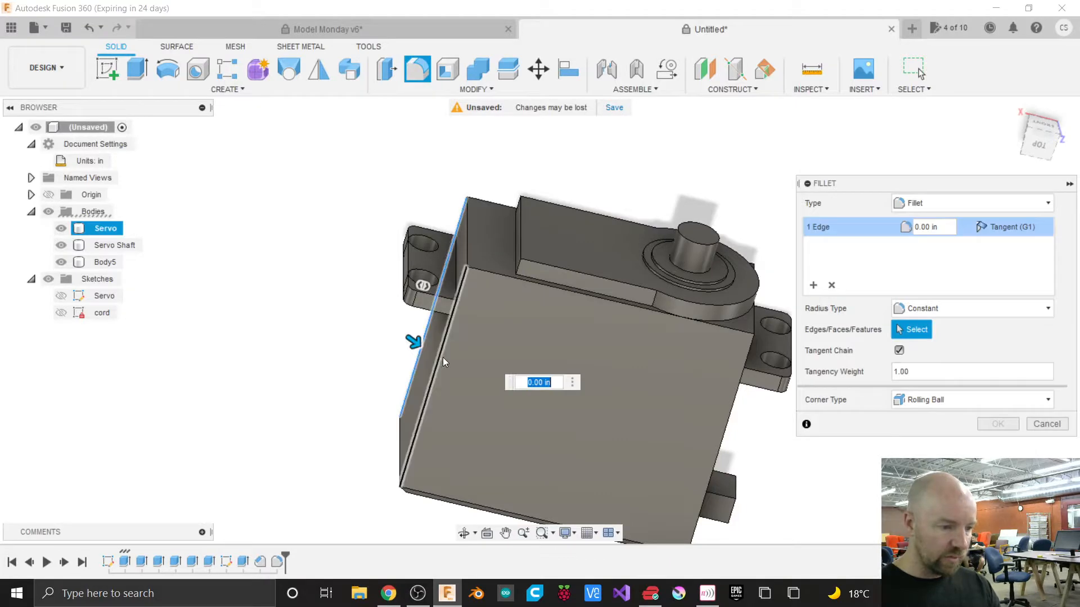
click(494, 270)
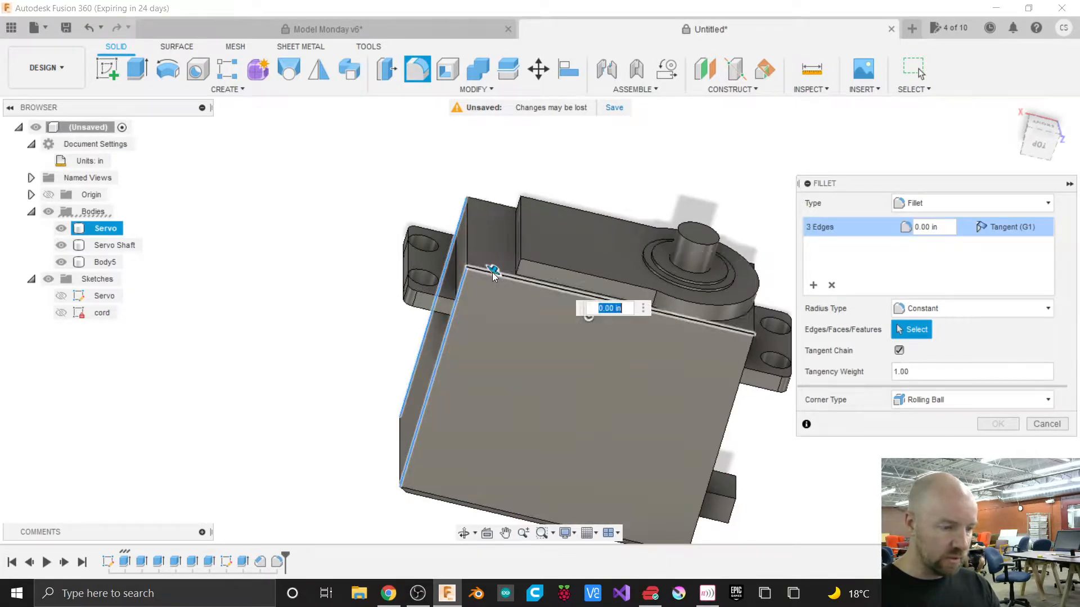
click(470, 252)
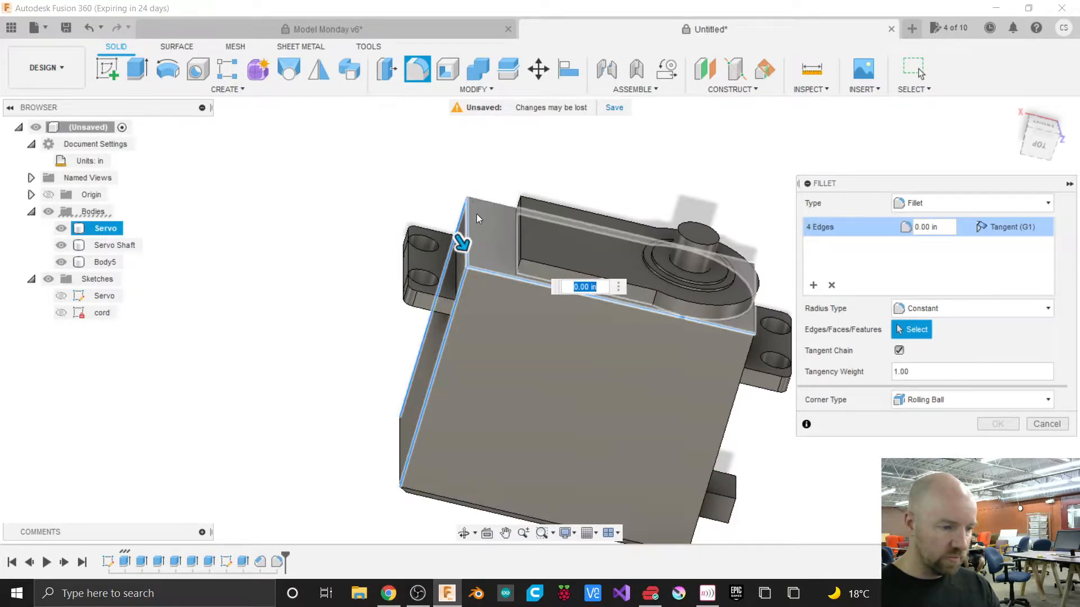
click(485, 201)
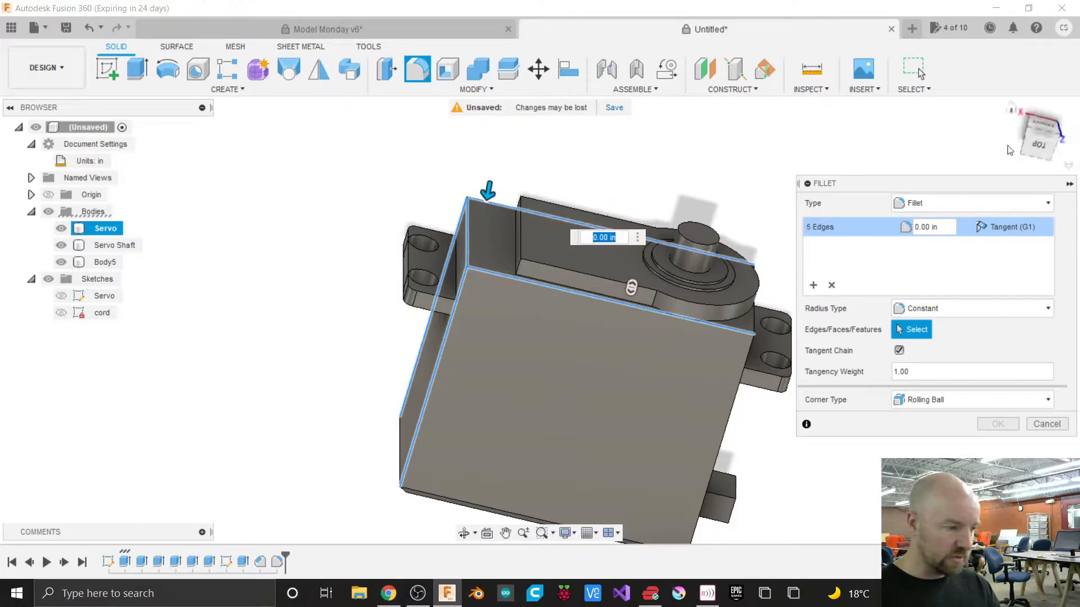
click(1031, 143)
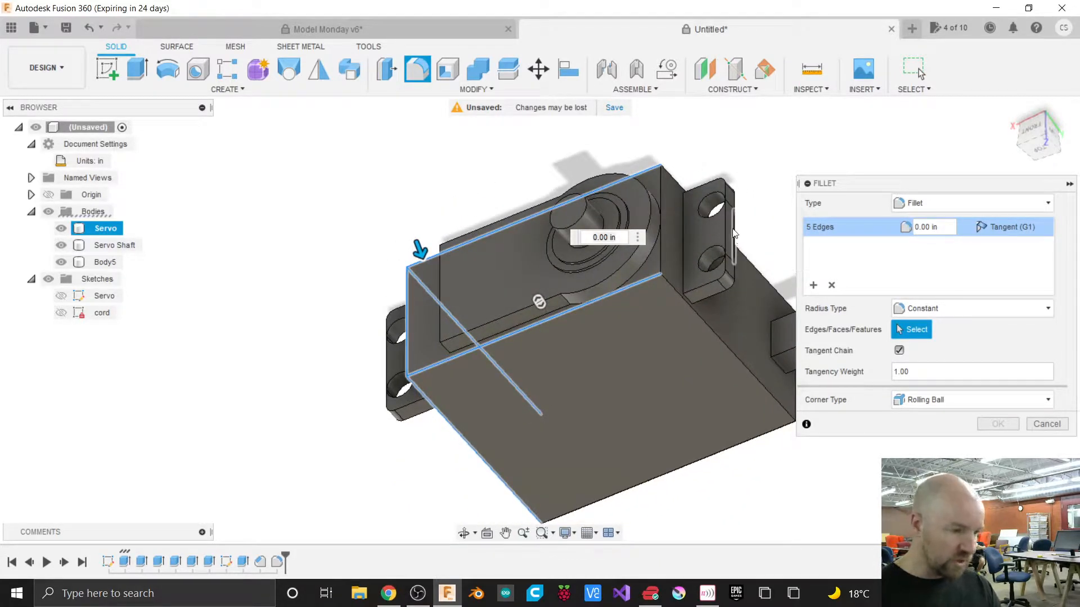
click(659, 194)
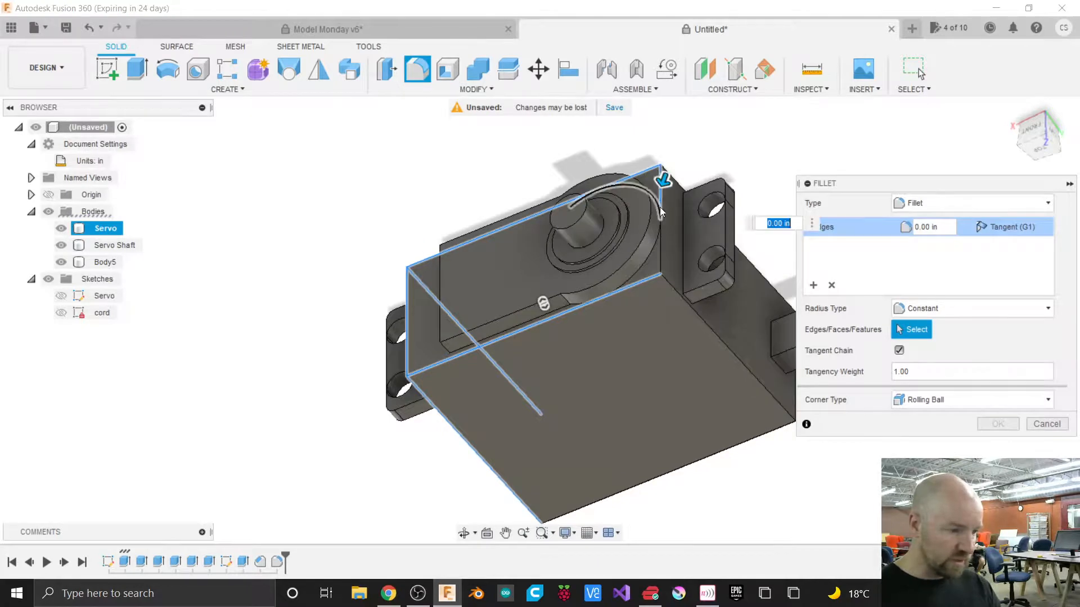
click(656, 249)
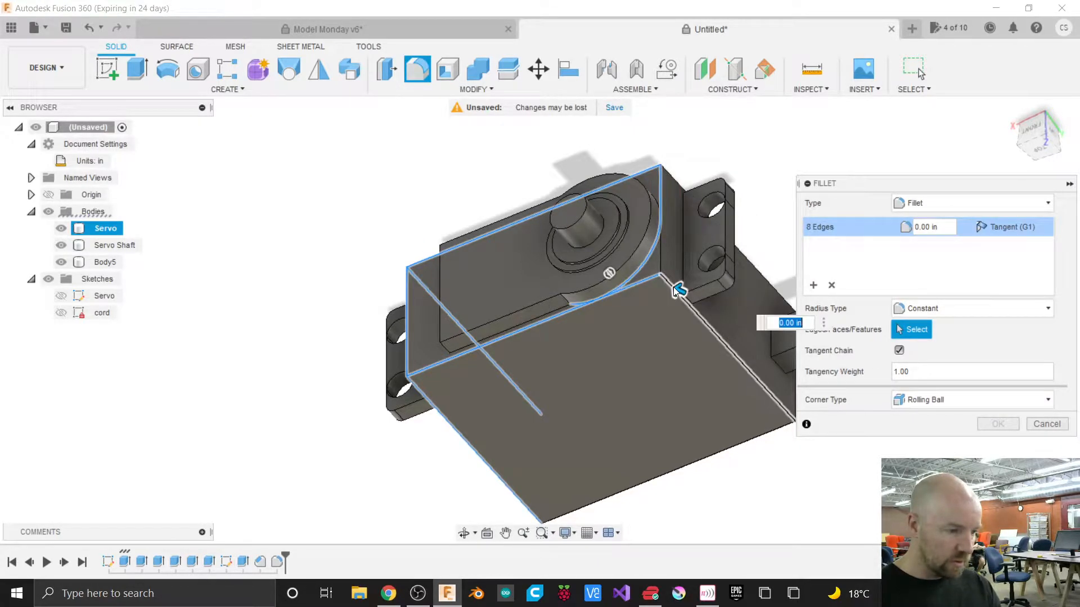
click(675, 289)
click(650, 259)
click(650, 259)
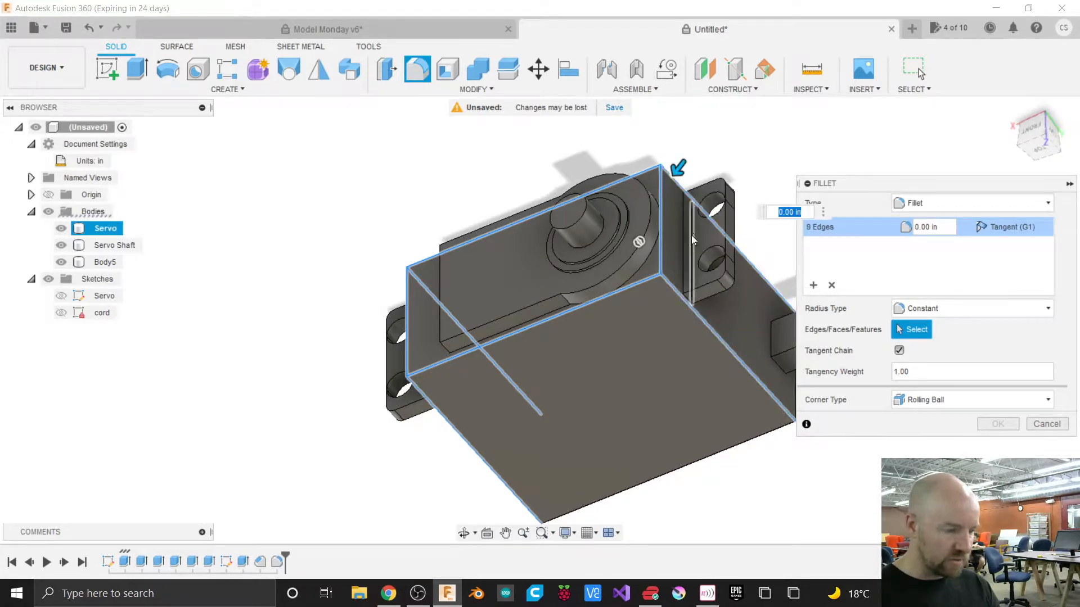
scroll(717, 149, up, 3)
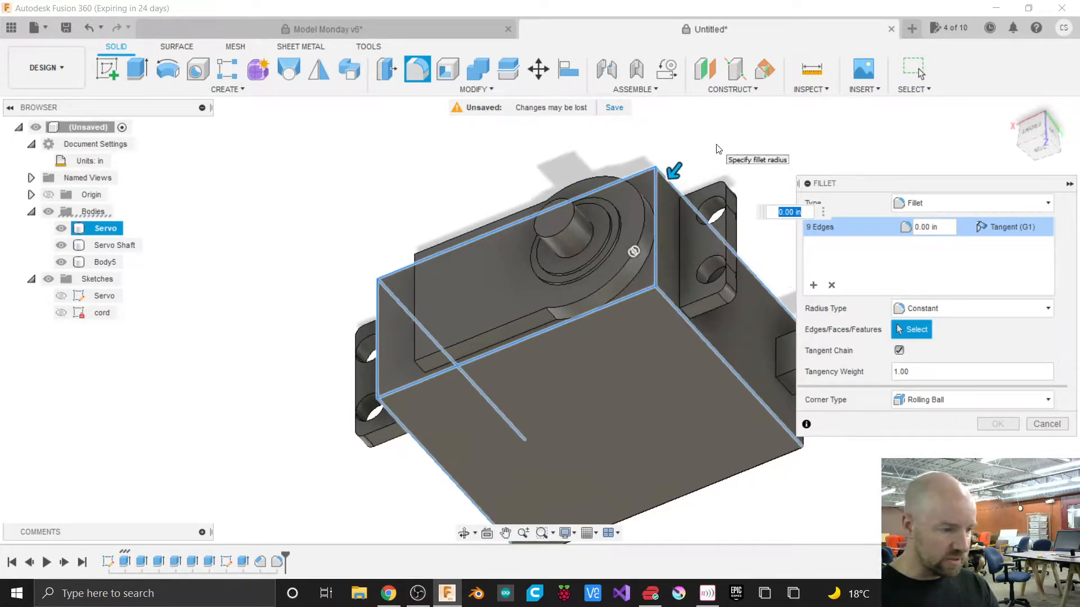
drag(661, 180, 658, 183)
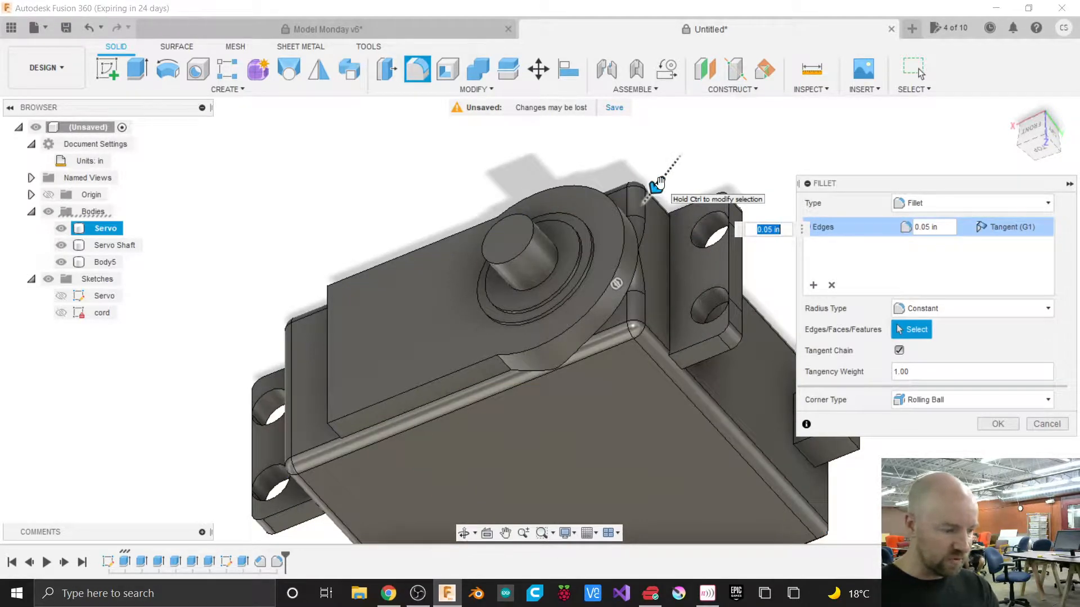
text(.01)
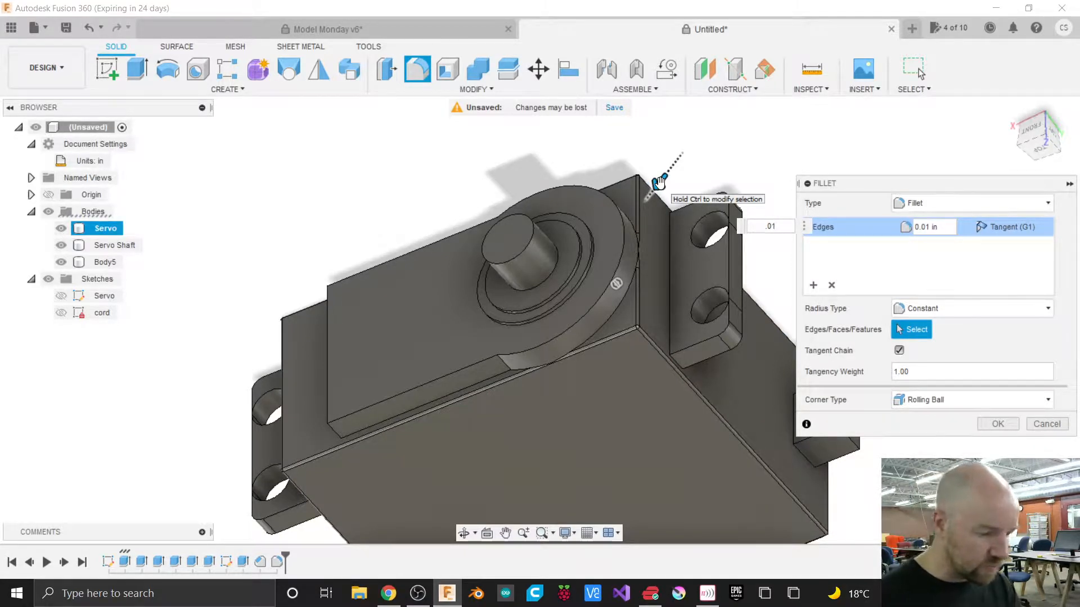
text(5)
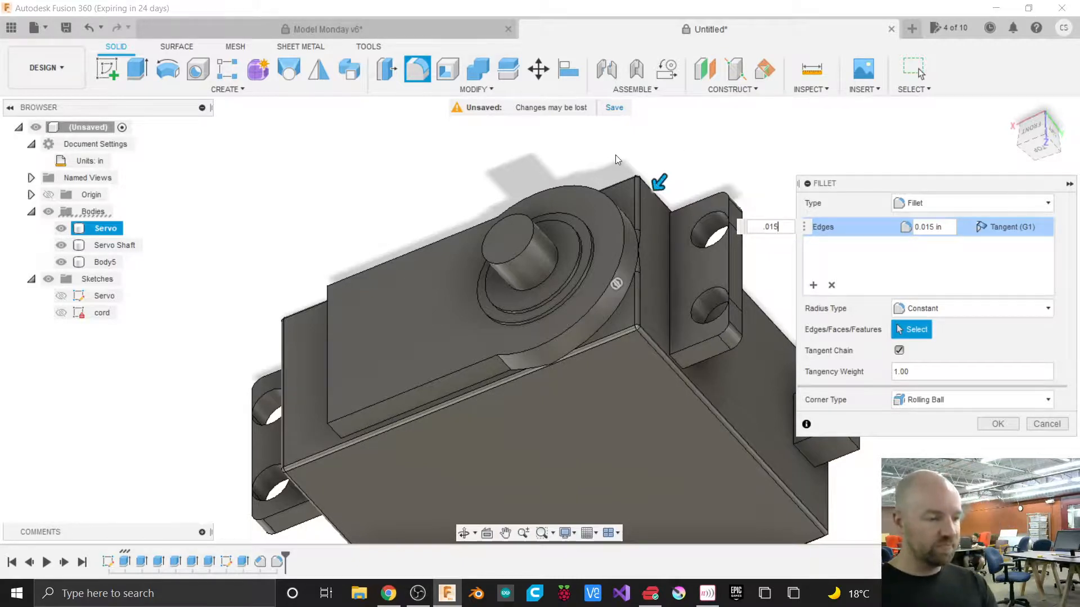
scroll(617, 165, down, 1)
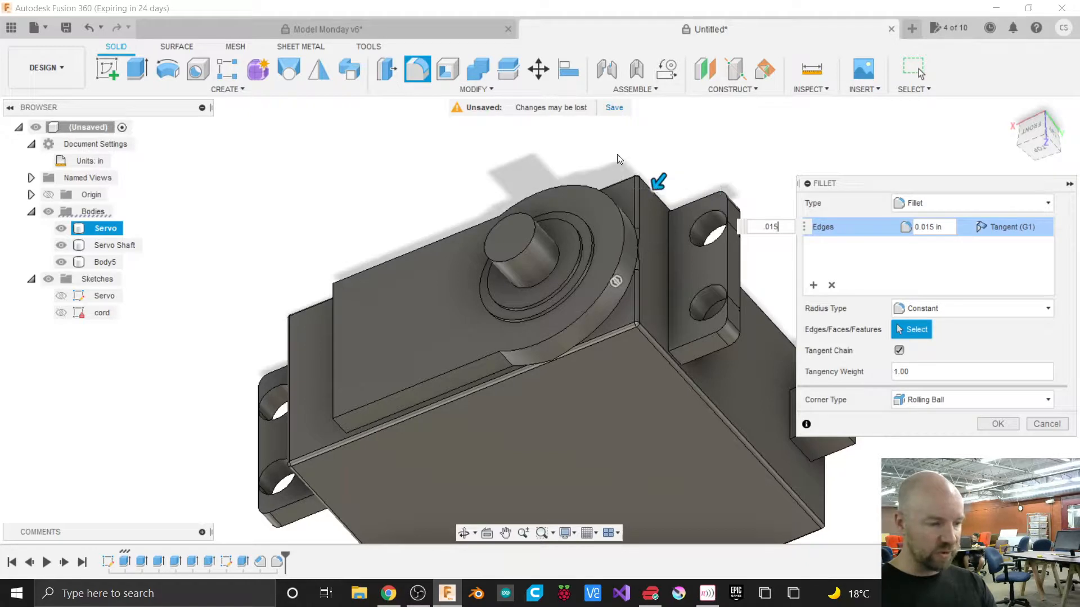
scroll(617, 150, down, 3)
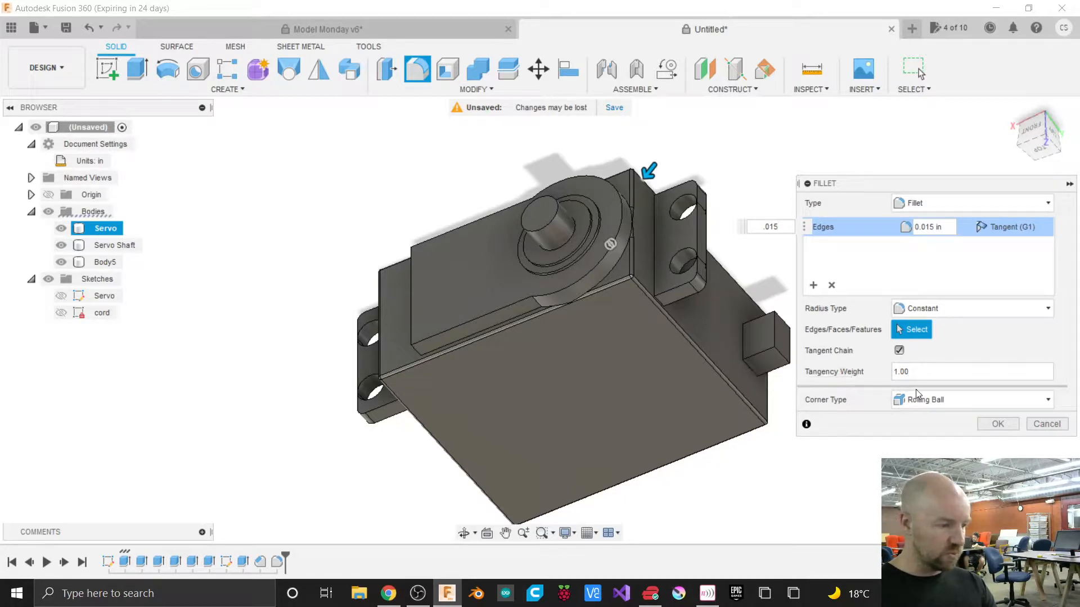
click(999, 427)
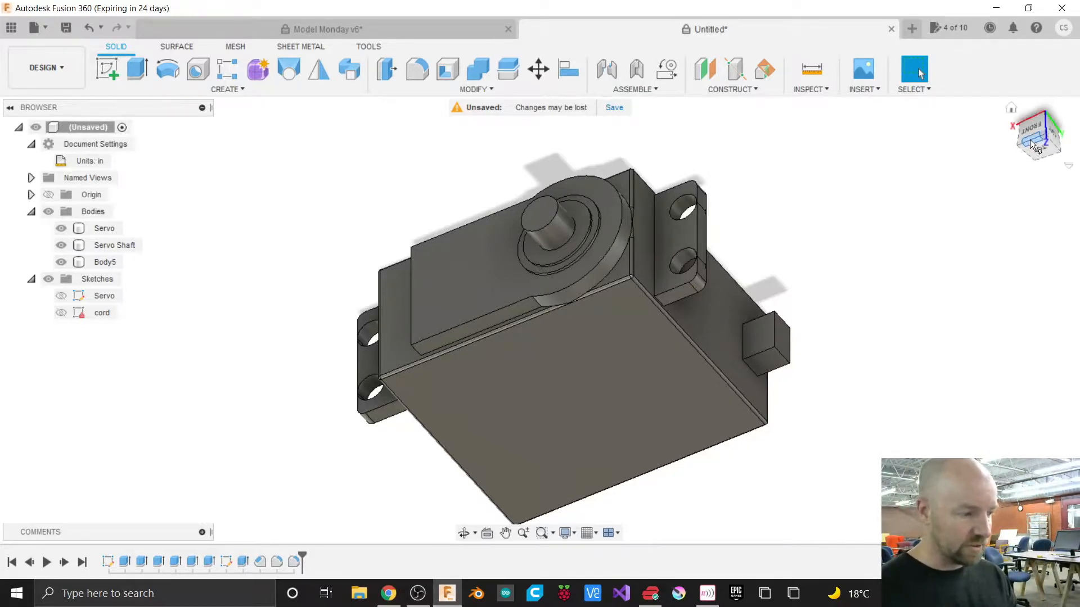
Return to the front view and begin another fillet on the servo.
mouse_move(1033, 141)
mouse_down()
mouse_move(1042, 128)
mouse_move(1061, 134)
mouse_move(1030, 140)
mouse_up()
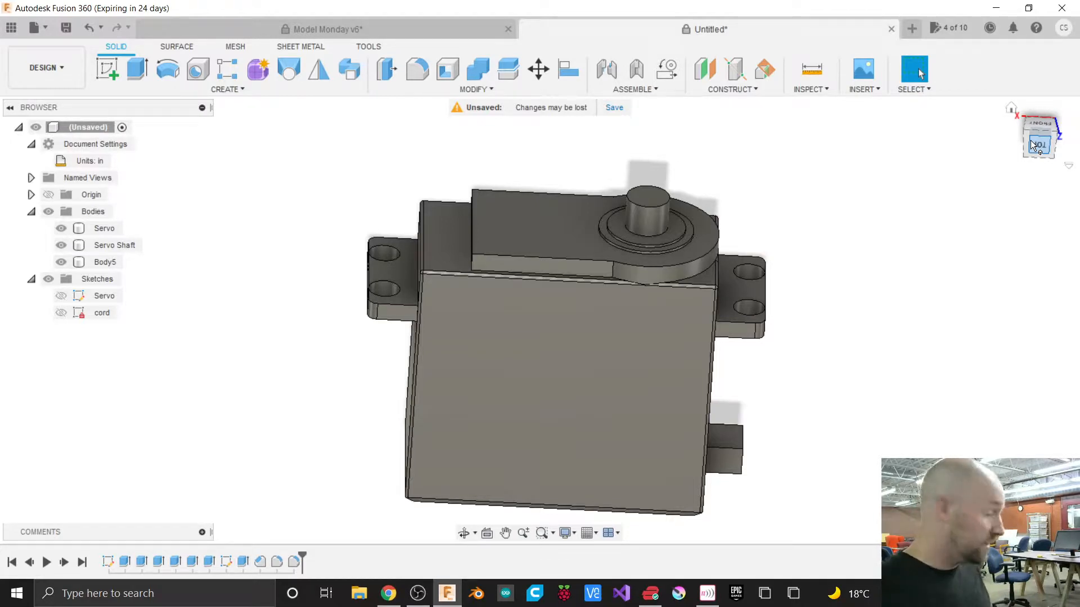
click(656, 214)
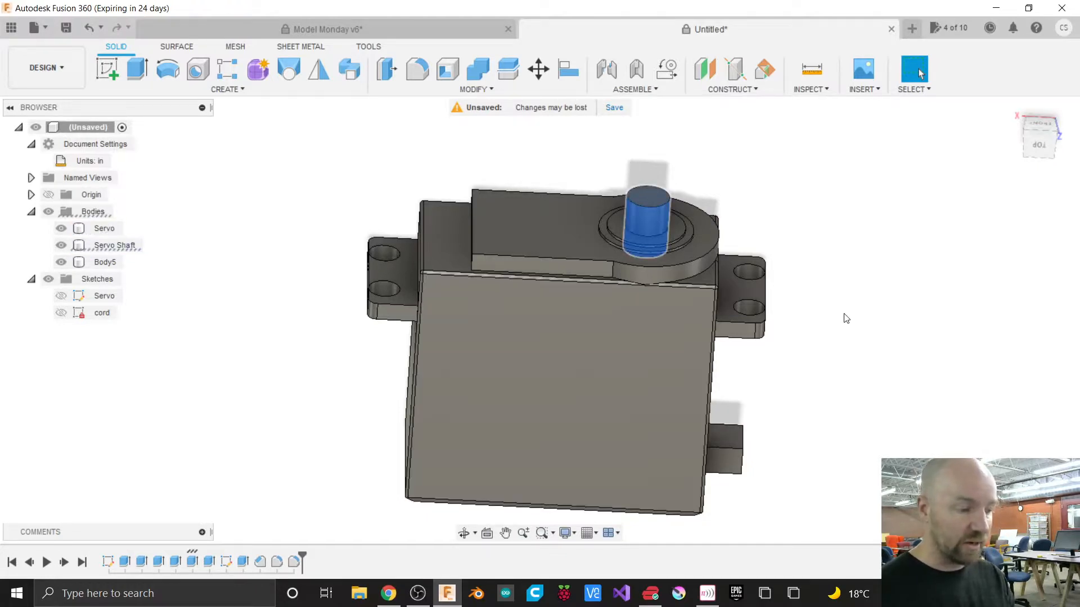
click(829, 348)
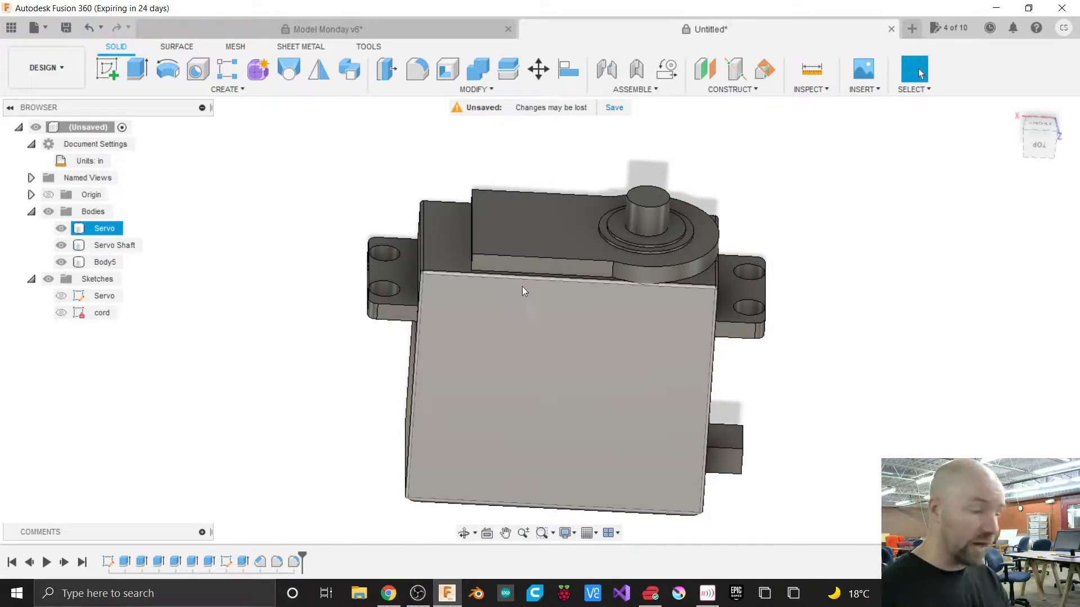
click(486, 90)
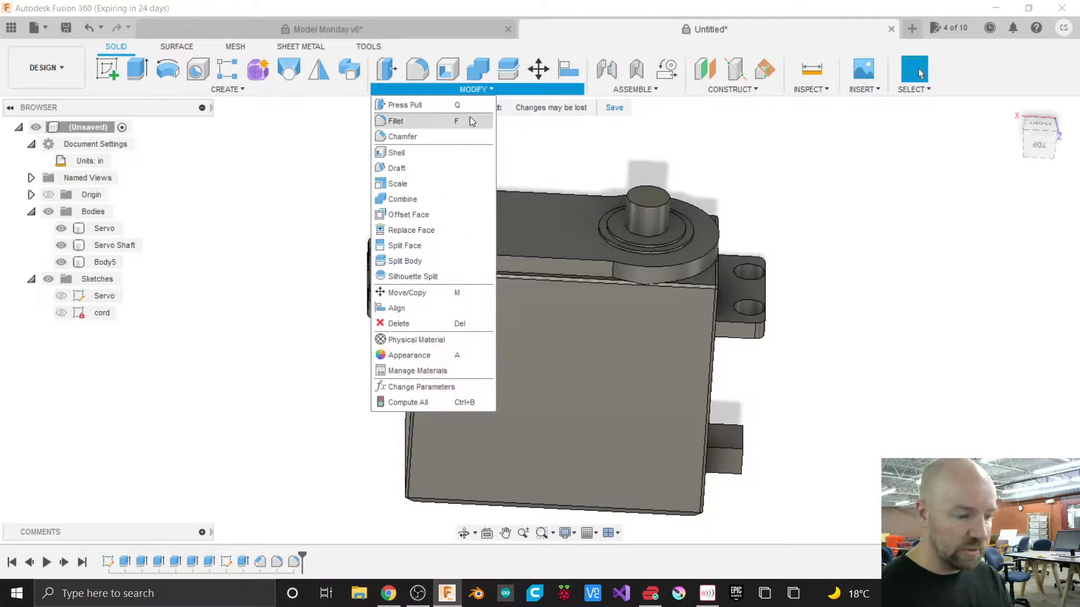
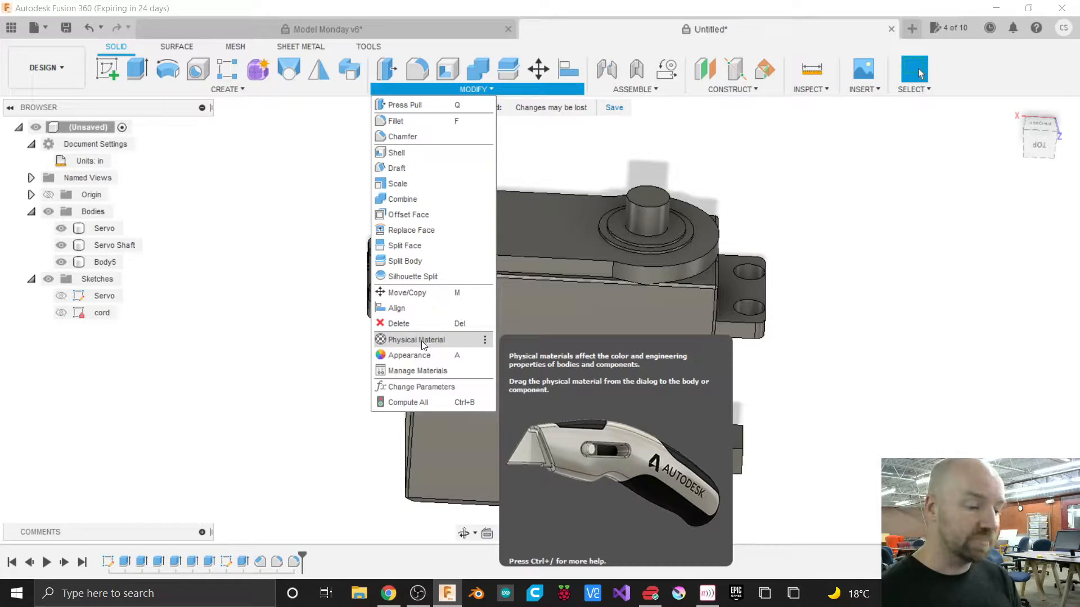
Apply the ABS Plastic physical material from the Plastic library category to the Servo body.
click(812, 90)
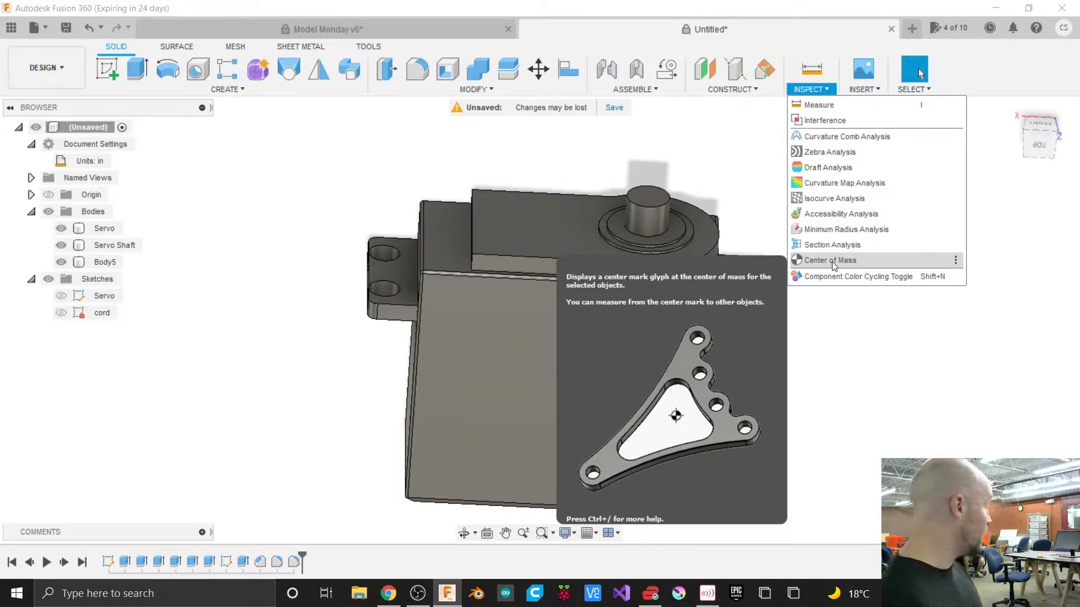
click(476, 89)
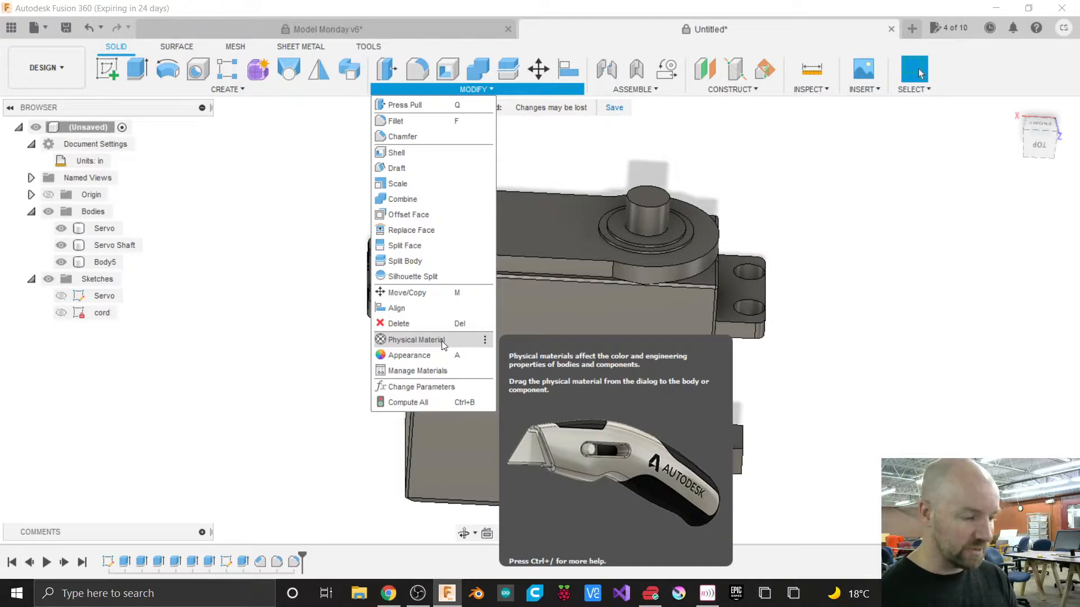
click(424, 340)
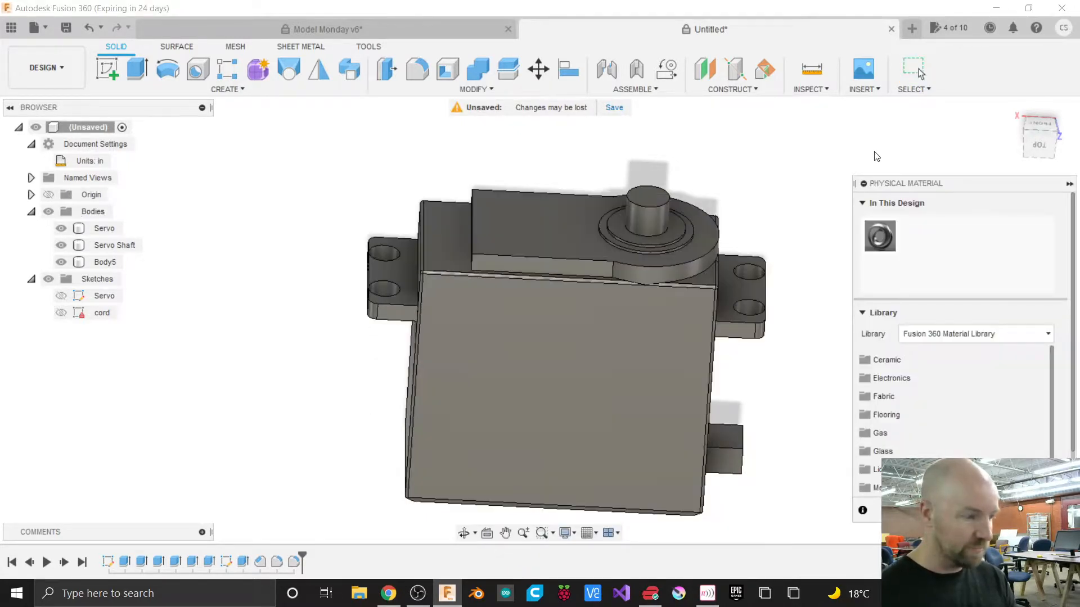
drag(915, 183, 839, 138)
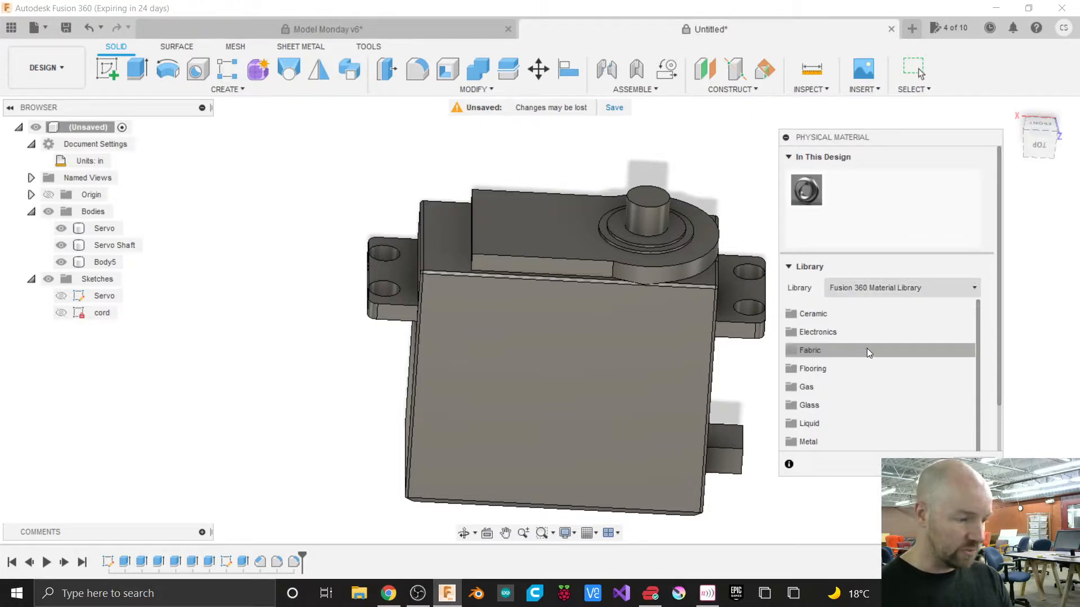
scroll(873, 350, down, 4)
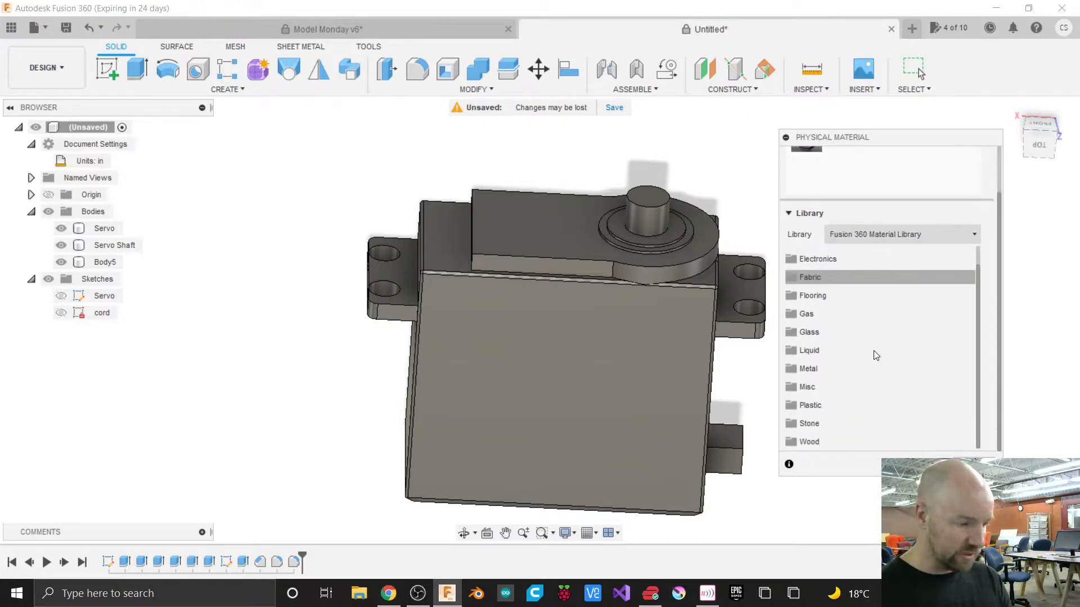
click(805, 406)
scroll(870, 374, down, 1)
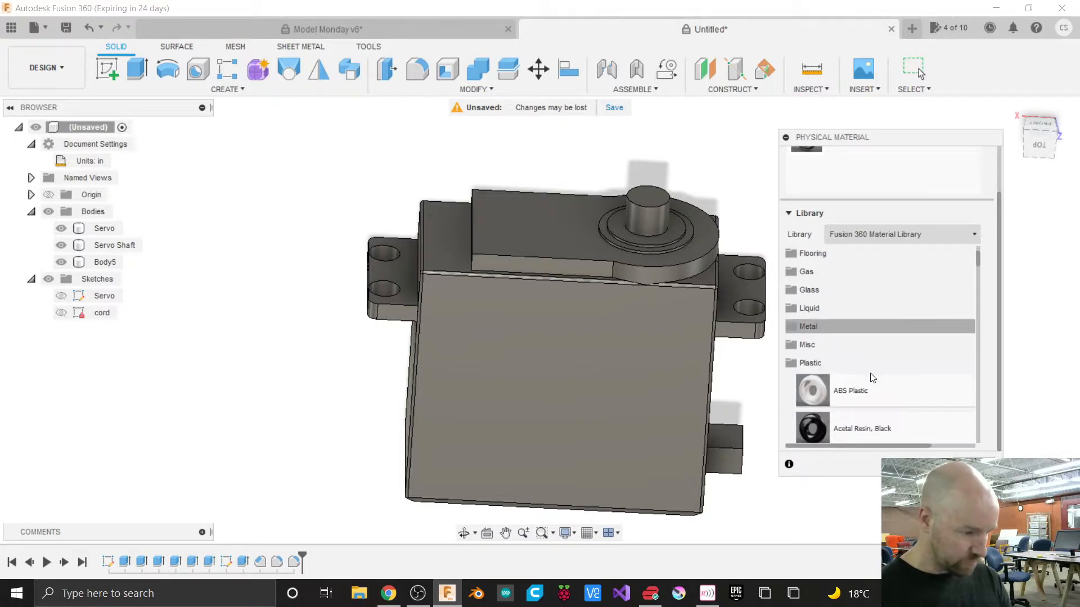
scroll(872, 377, down, 2)
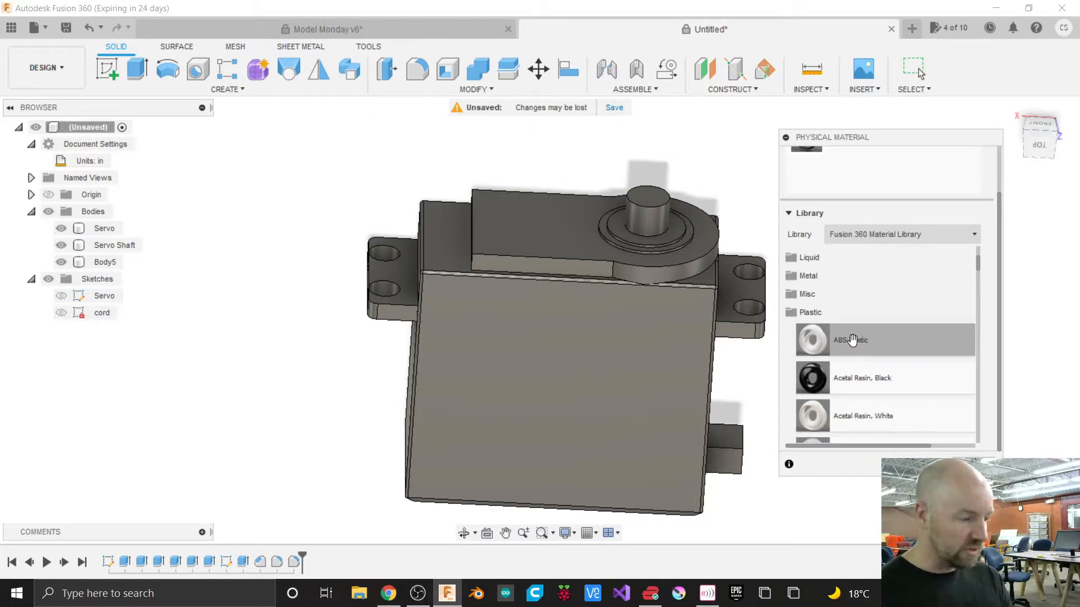
drag(853, 342, 679, 347)
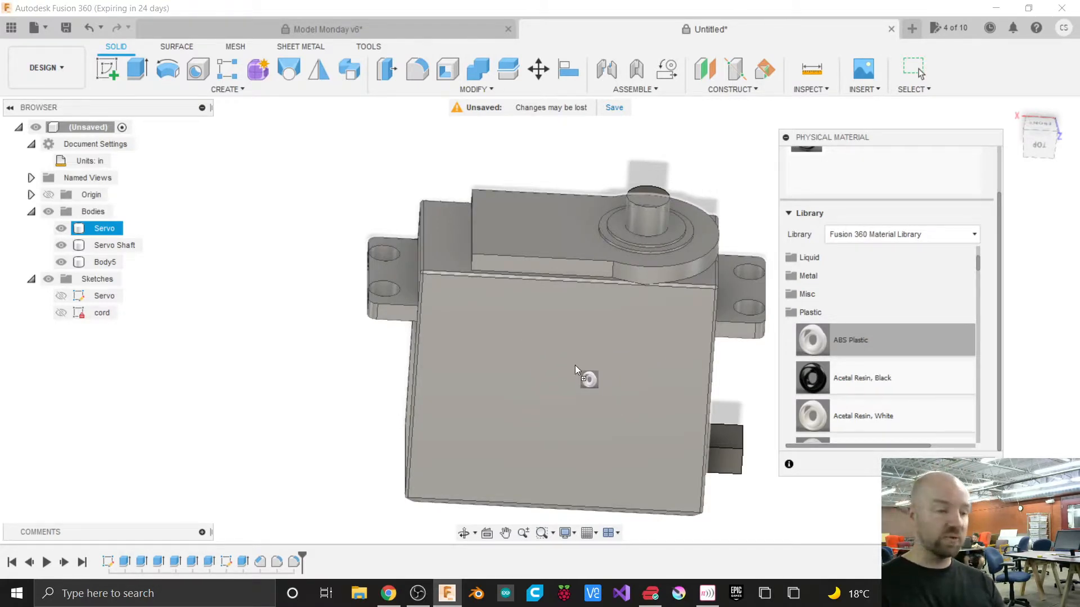
drag(575, 366, 100, 227)
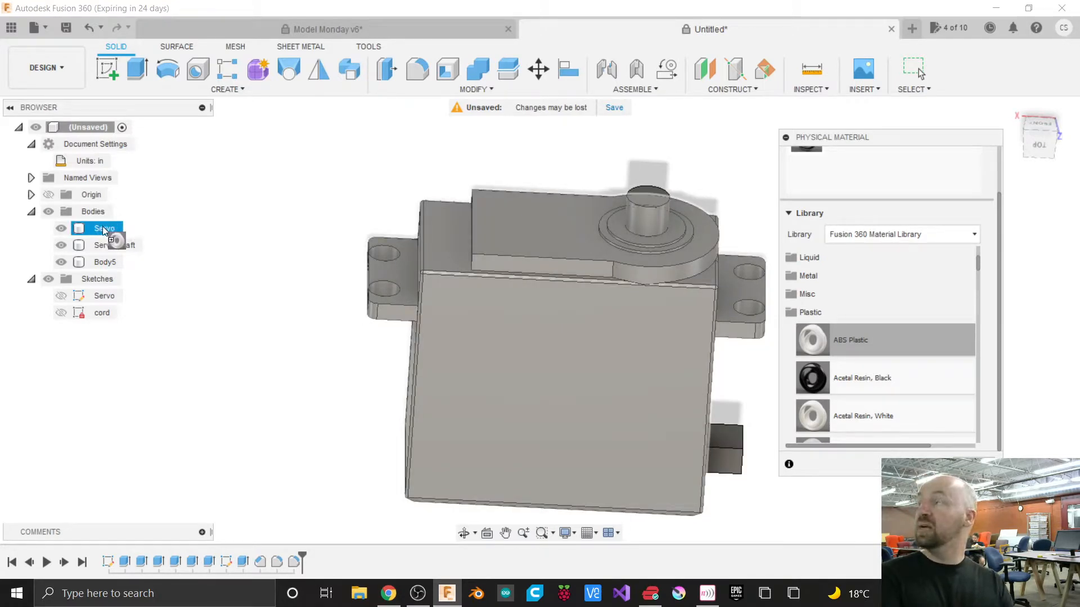
mouse_move(103, 226)
mouse_down()
mouse_move(251, 258)
mouse_move(472, 339)
mouse_move(529, 346)
mouse_up()
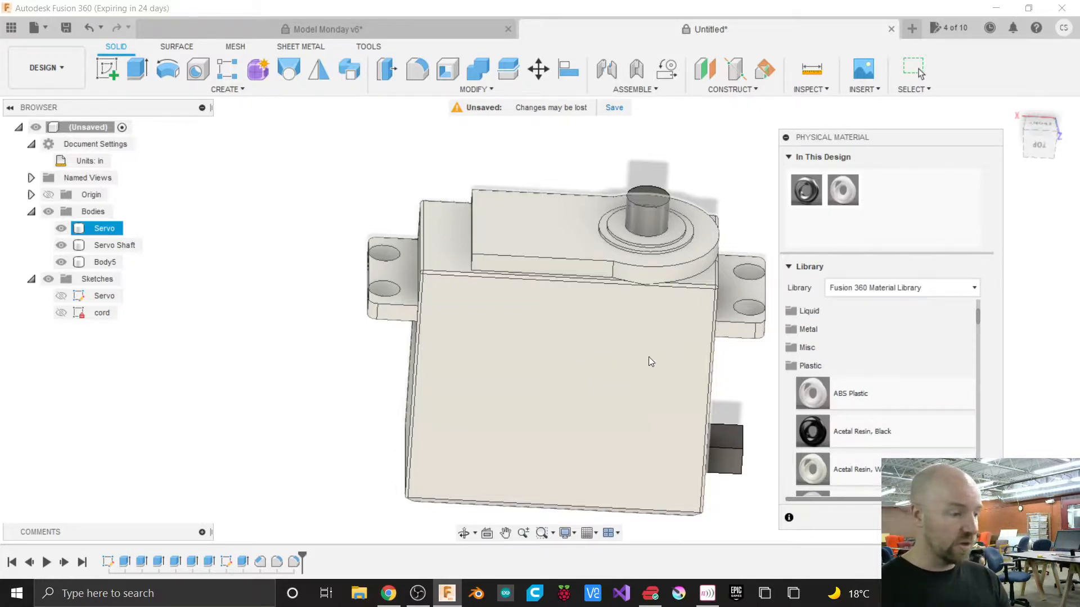
double_click(842, 192)
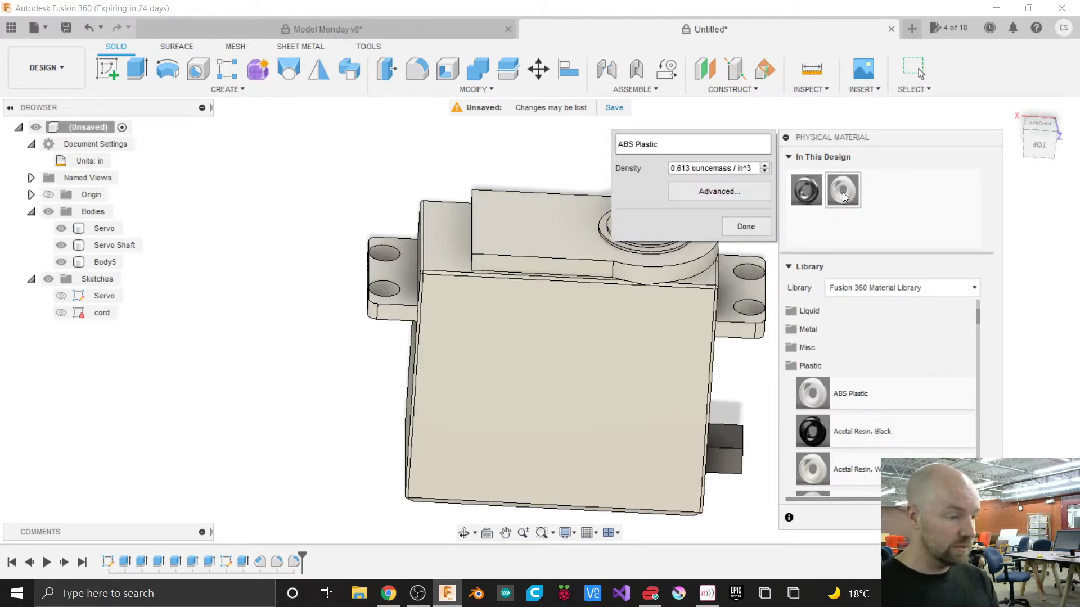
click(738, 192)
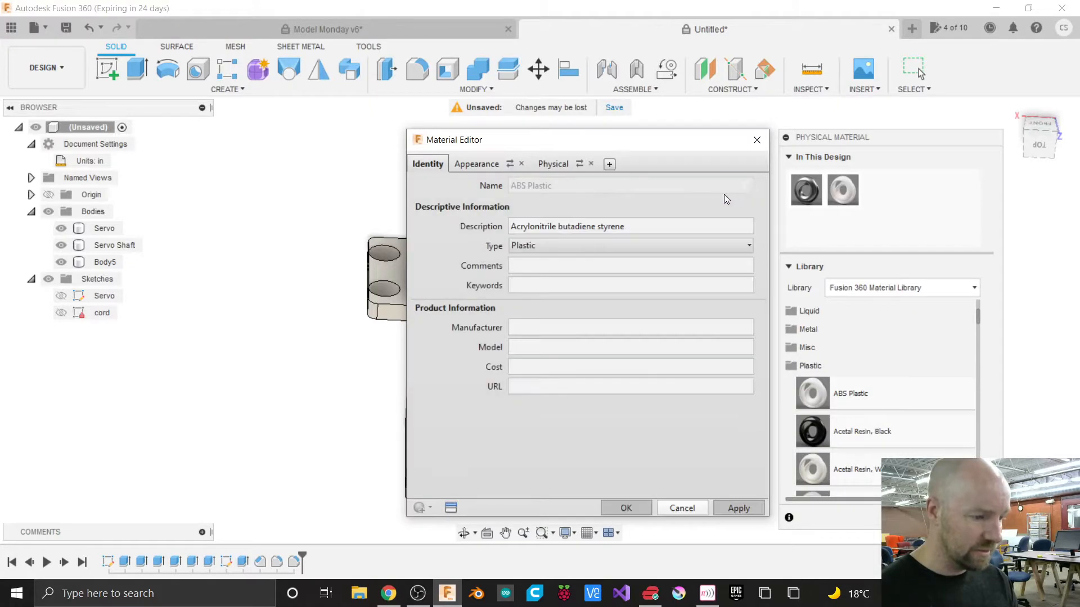
mouse_move(585, 144)
mouse_down()
mouse_move(458, 148)
mouse_move(593, 140)
mouse_up()
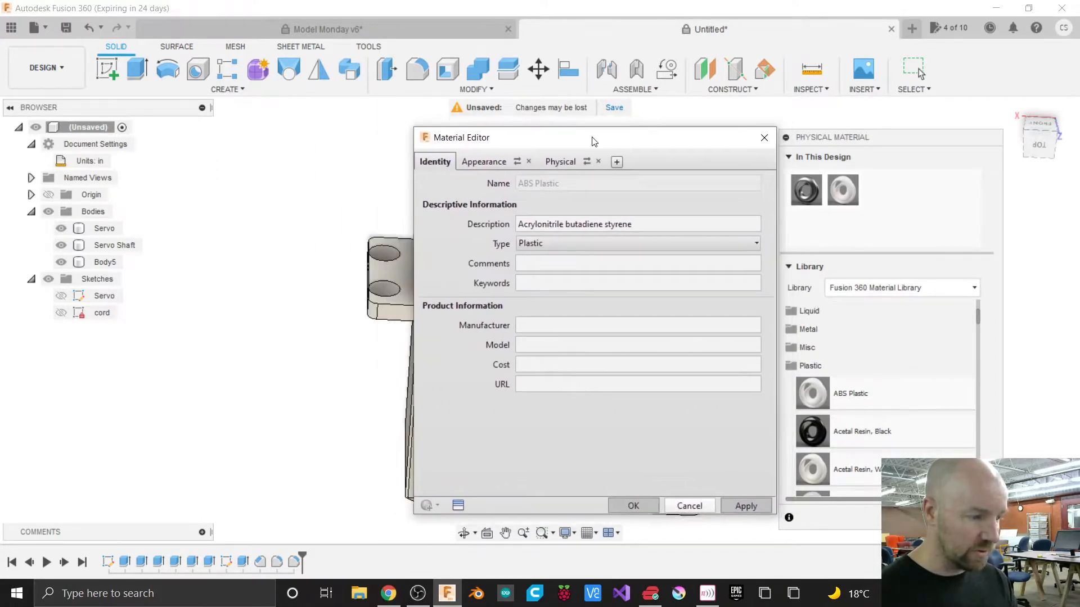
click(686, 507)
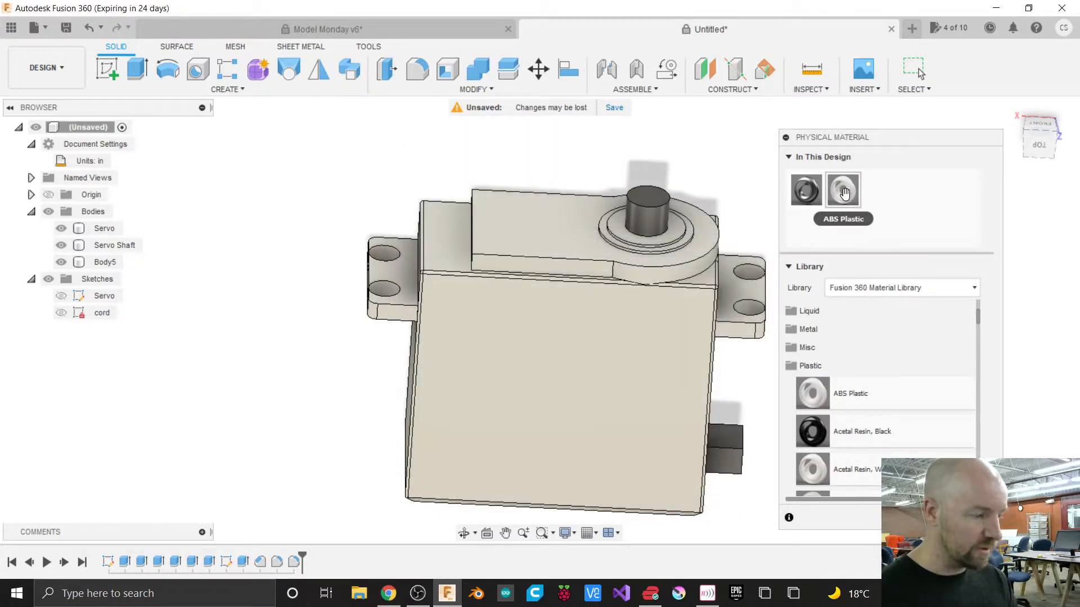
Open the ABS Plastic material in the Material Editor and show its appearance parameters.
double_click(845, 193)
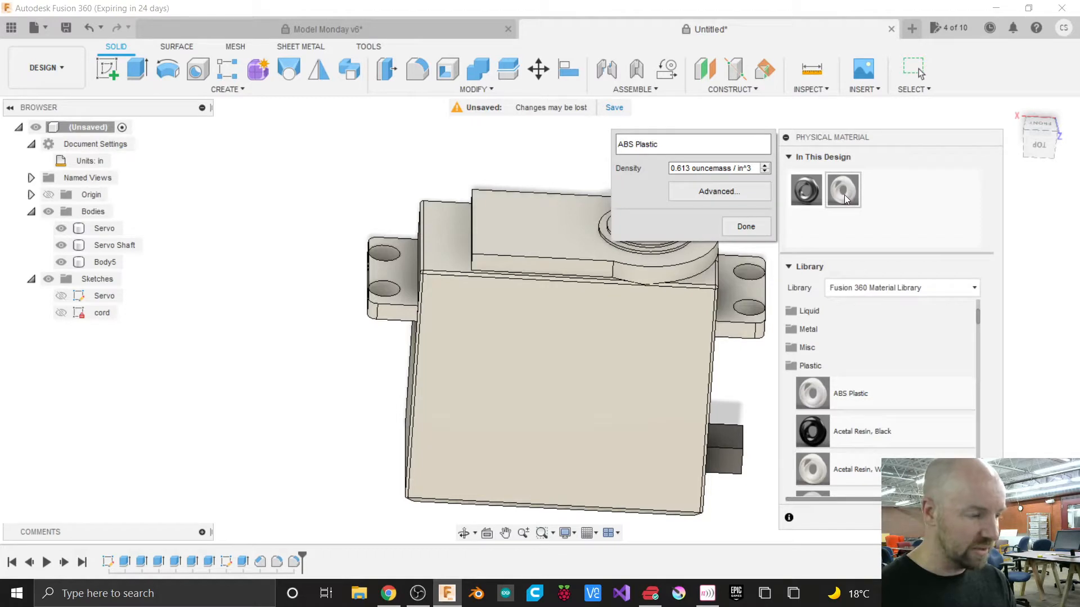
click(711, 193)
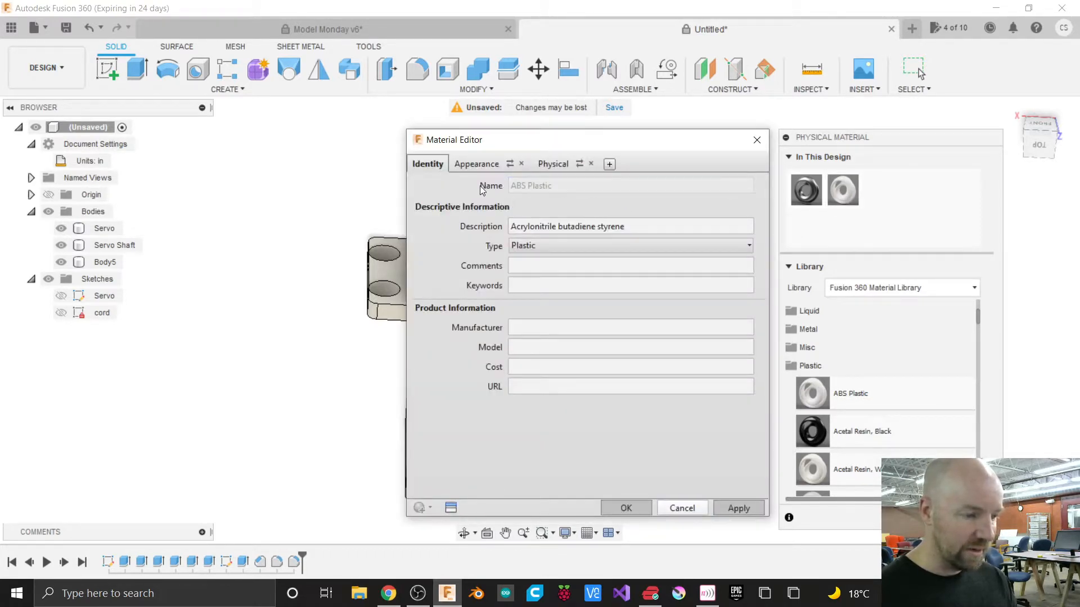
click(477, 164)
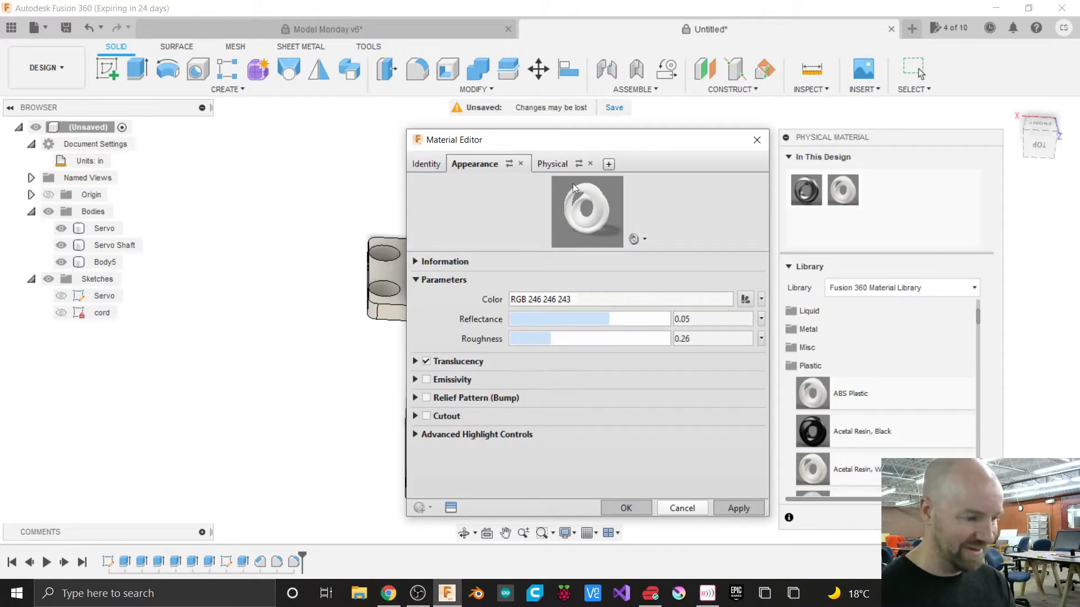
click(553, 163)
click(502, 162)
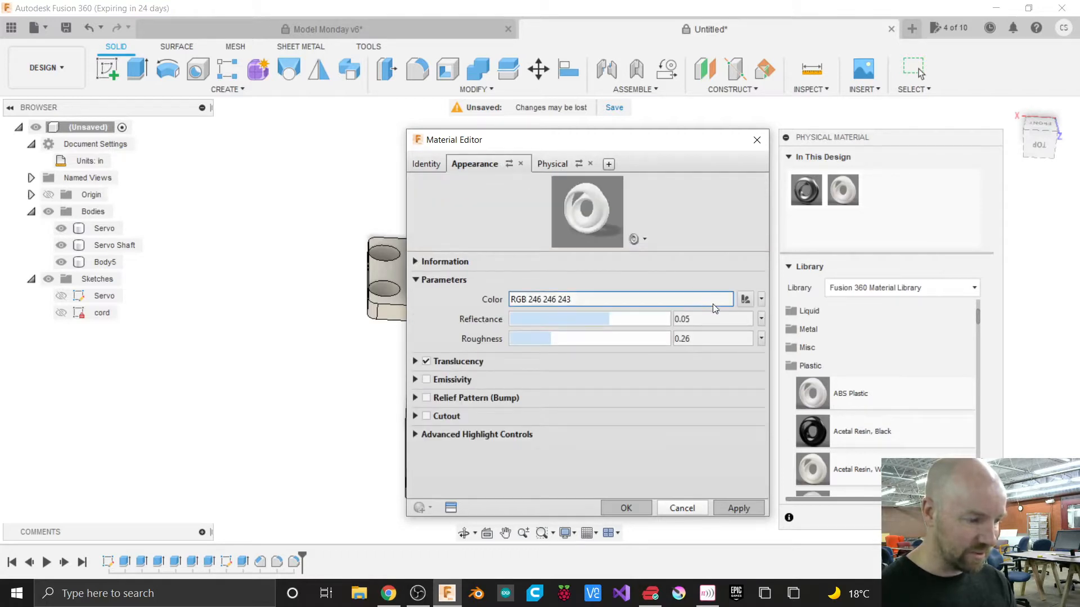
click(746, 299)
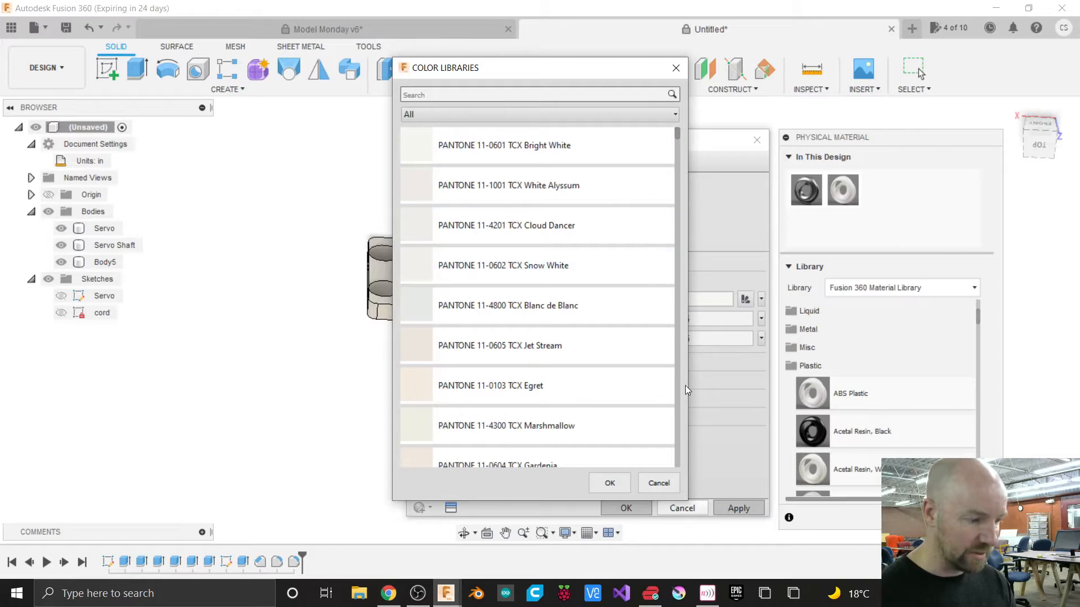
click(662, 481)
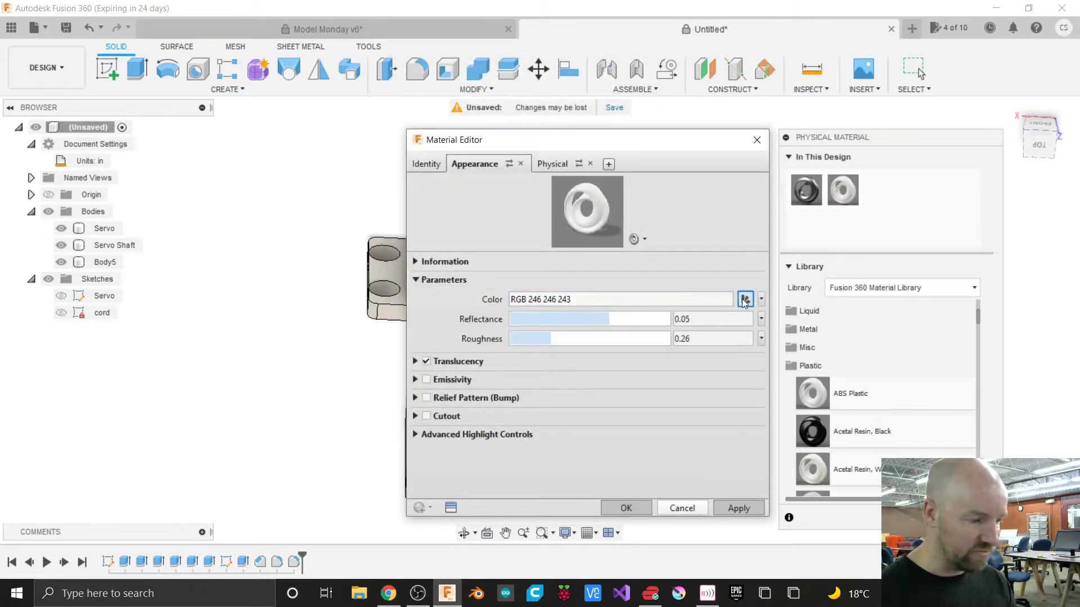
click(761, 300)
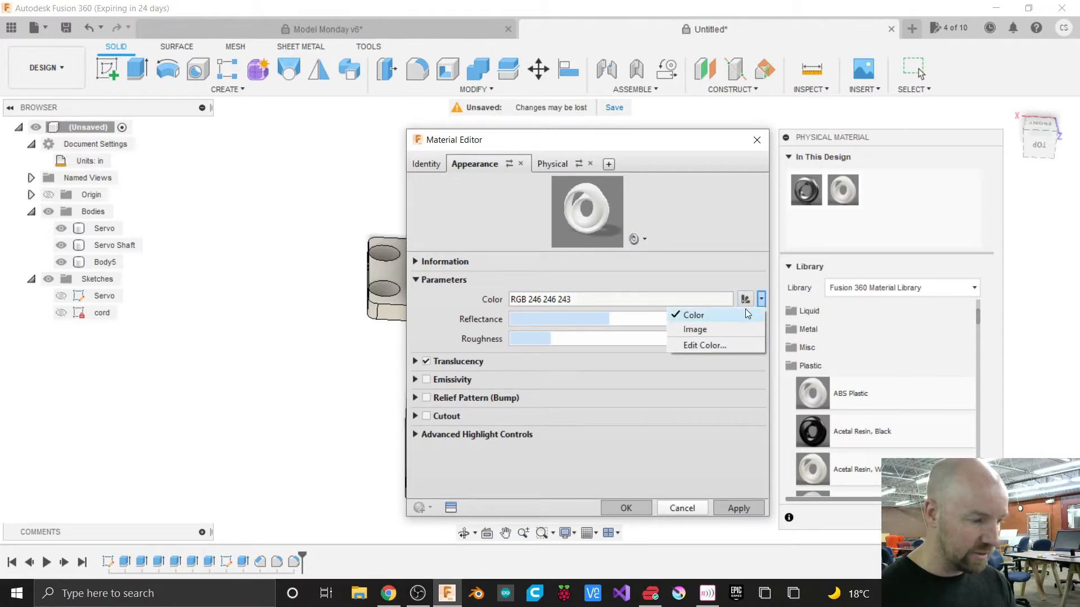
click(731, 344)
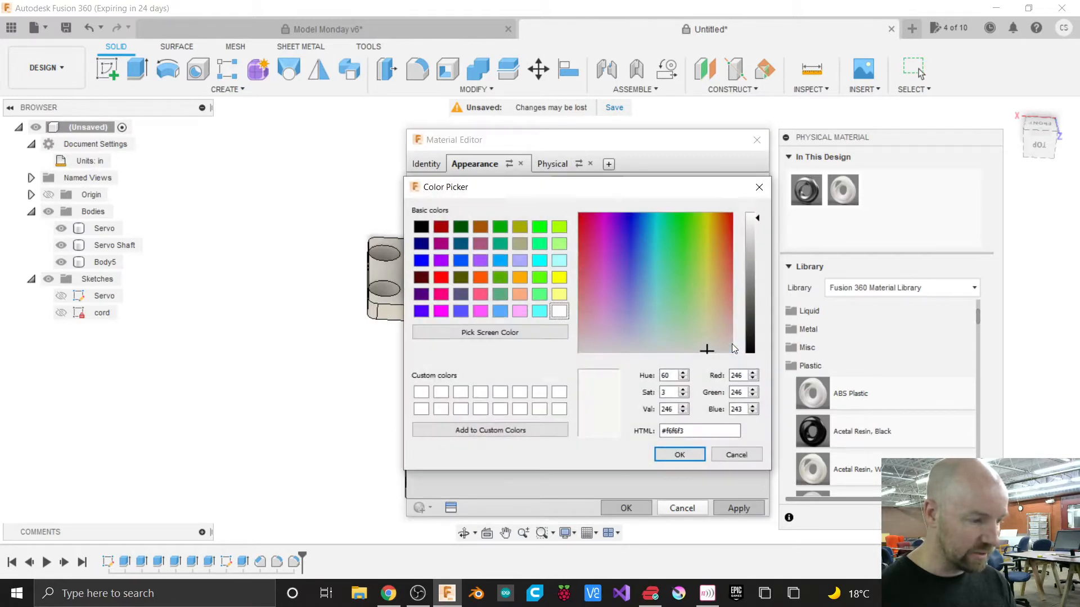
click(737, 454)
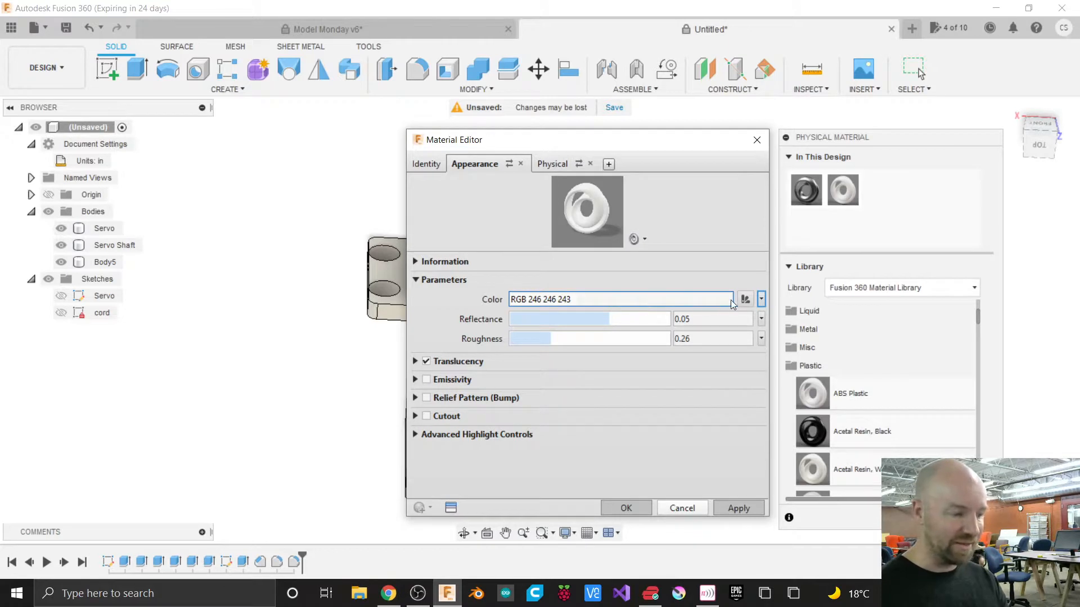
Darken the ABS Plastic color to RGB 62 62 61 and apply the material edit.
click(761, 300)
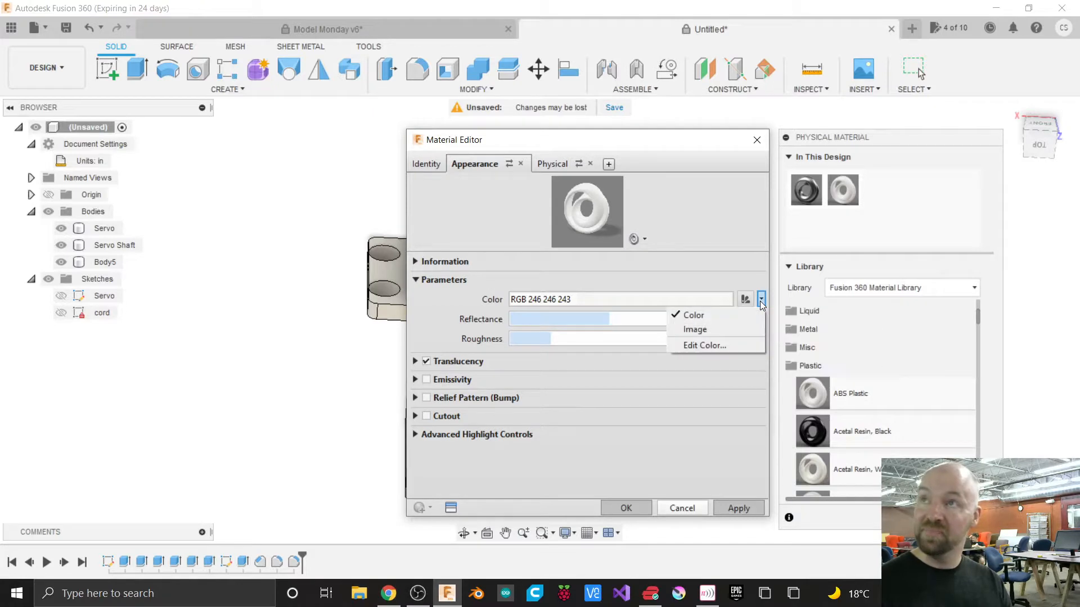
click(703, 344)
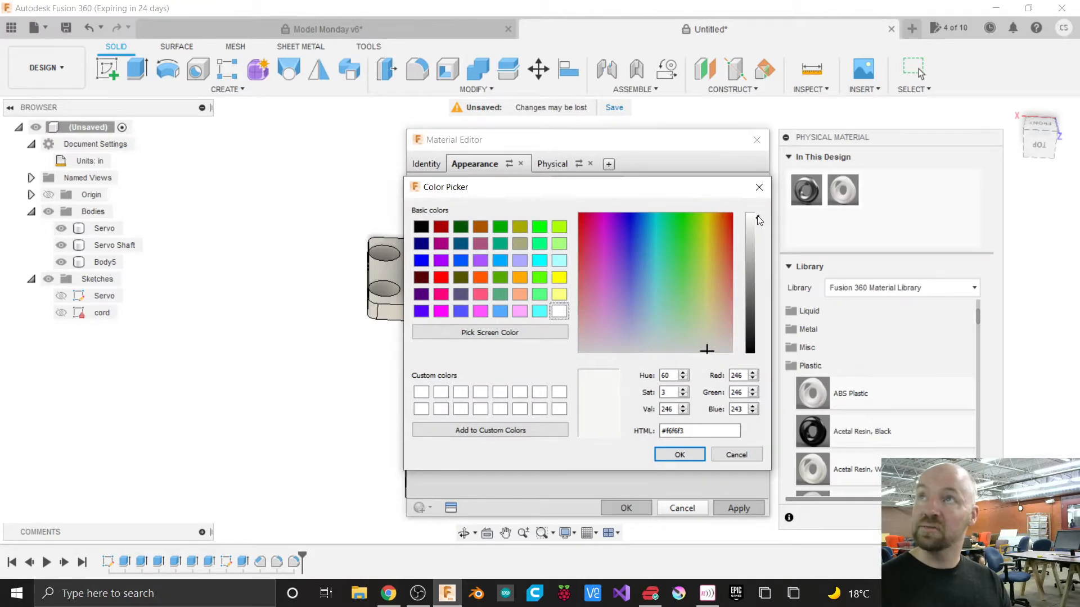
drag(757, 218, 758, 343)
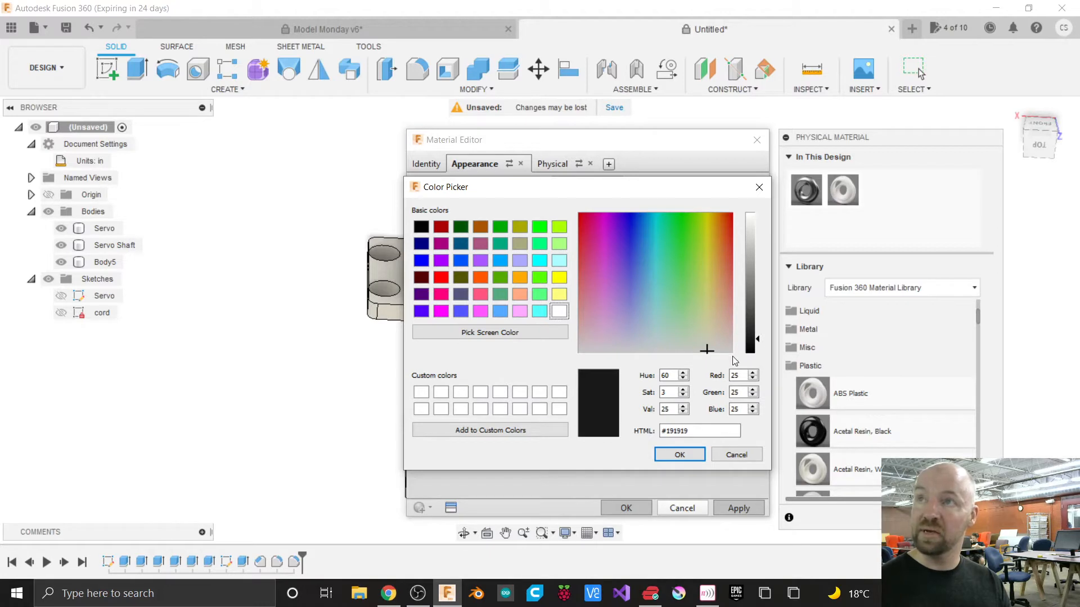
drag(759, 342, 760, 320)
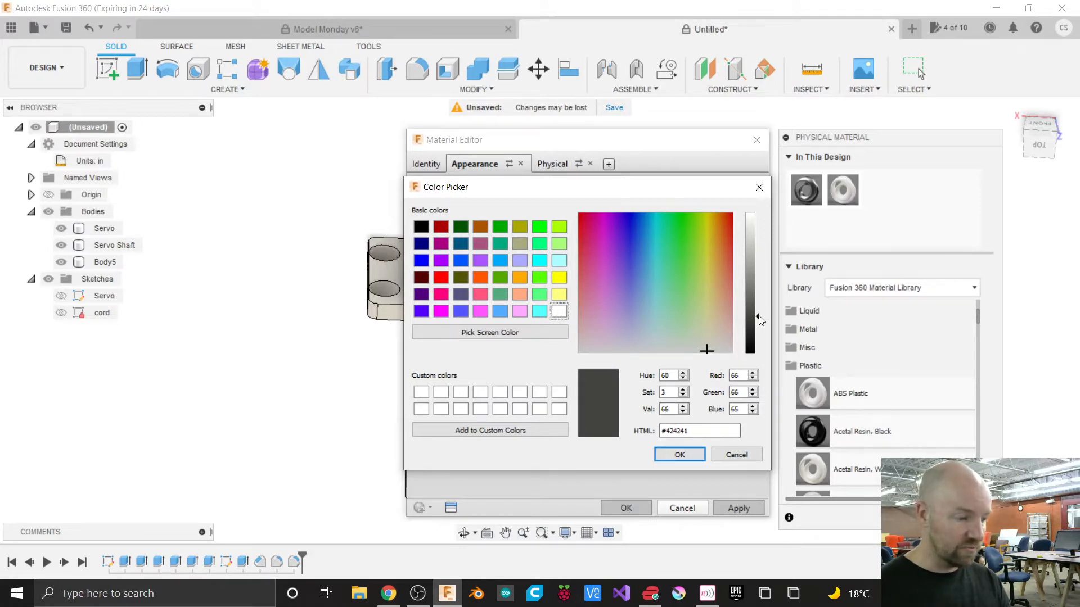
drag(760, 320, 760, 321)
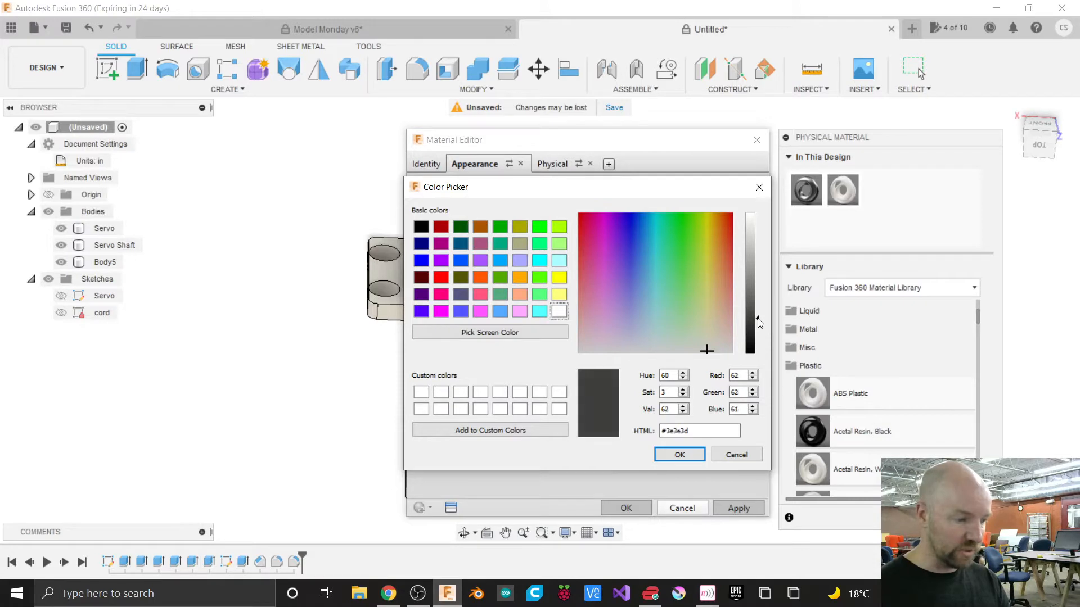
click(678, 456)
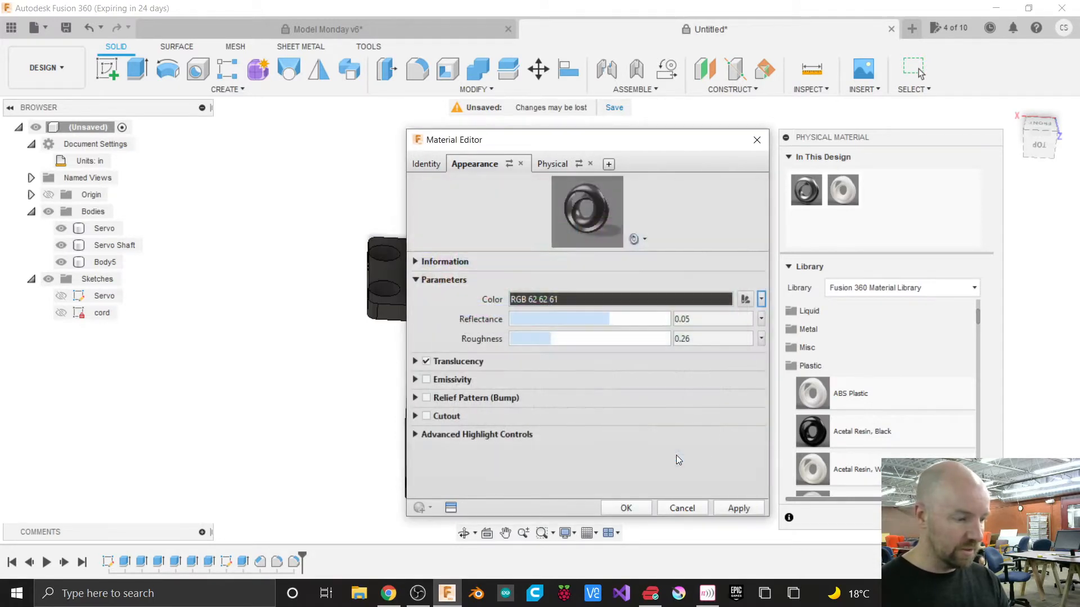
click(631, 508)
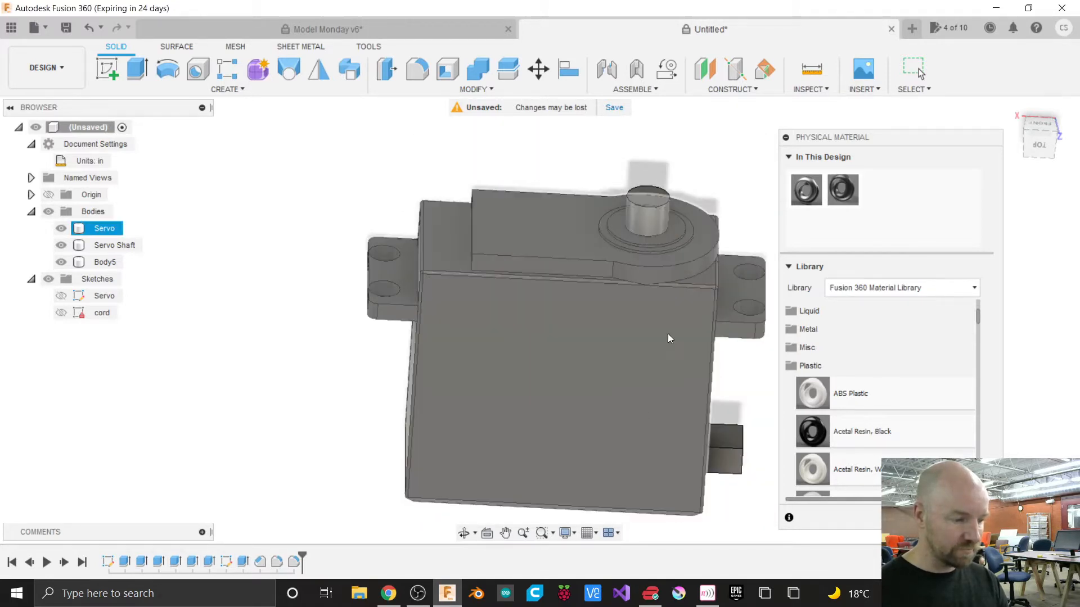
Apply the Brass physical material from the Metal library category to the servo shaft.
click(523, 166)
click(531, 245)
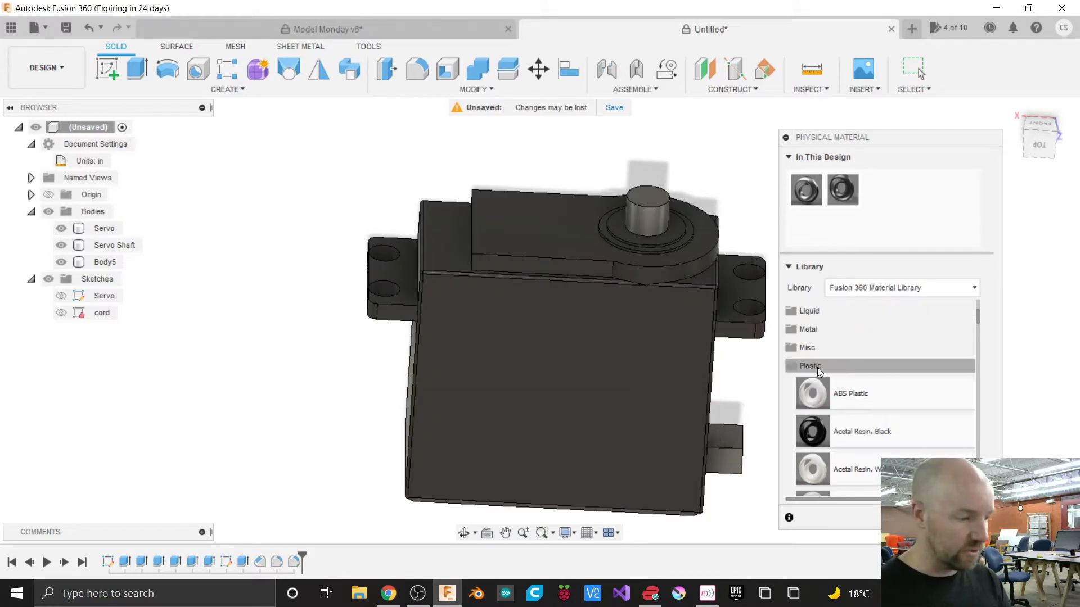
click(806, 365)
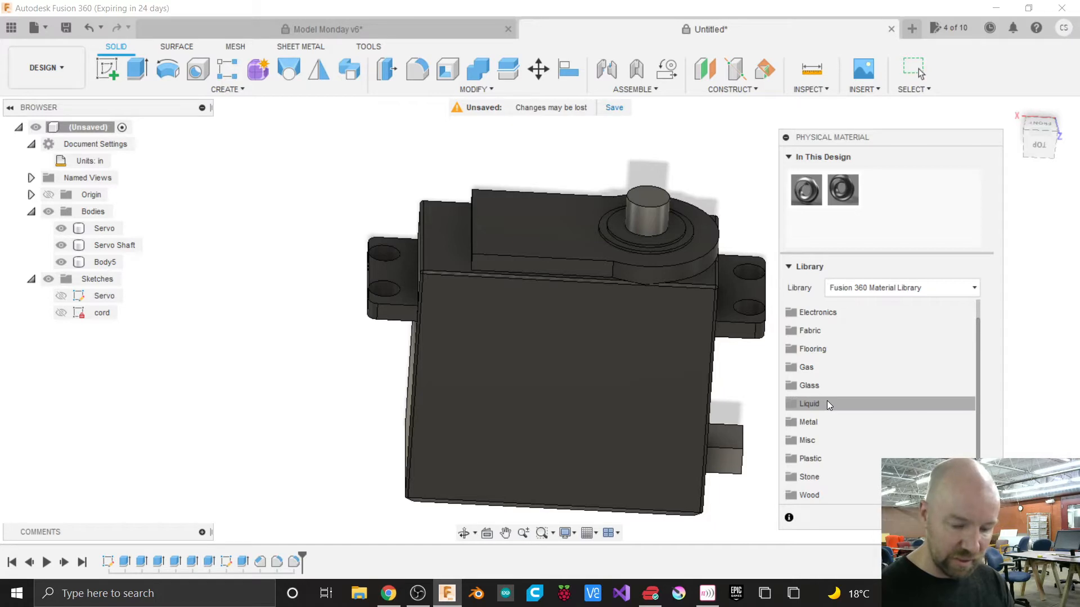
scroll(827, 402, up, 2)
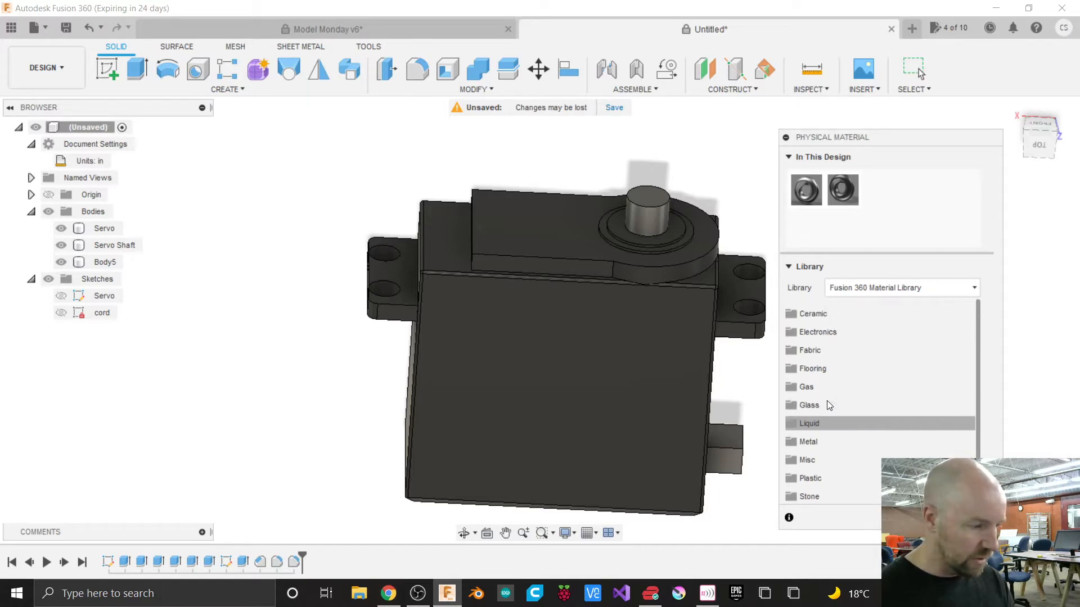
scroll(829, 405, down, 2)
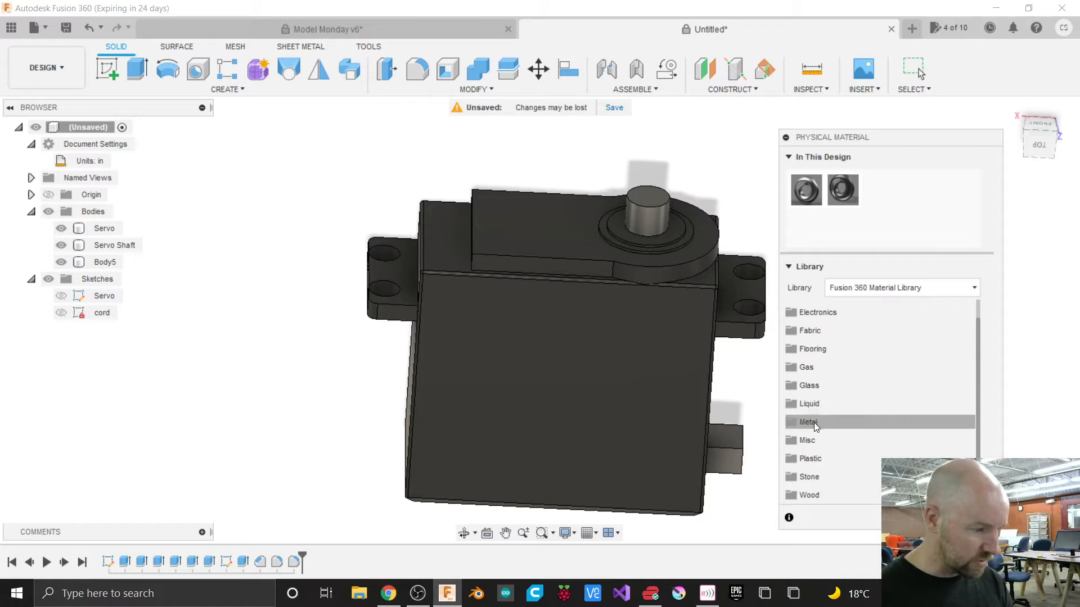
click(815, 422)
scroll(858, 428, down, 3)
scroll(858, 427, down, 10)
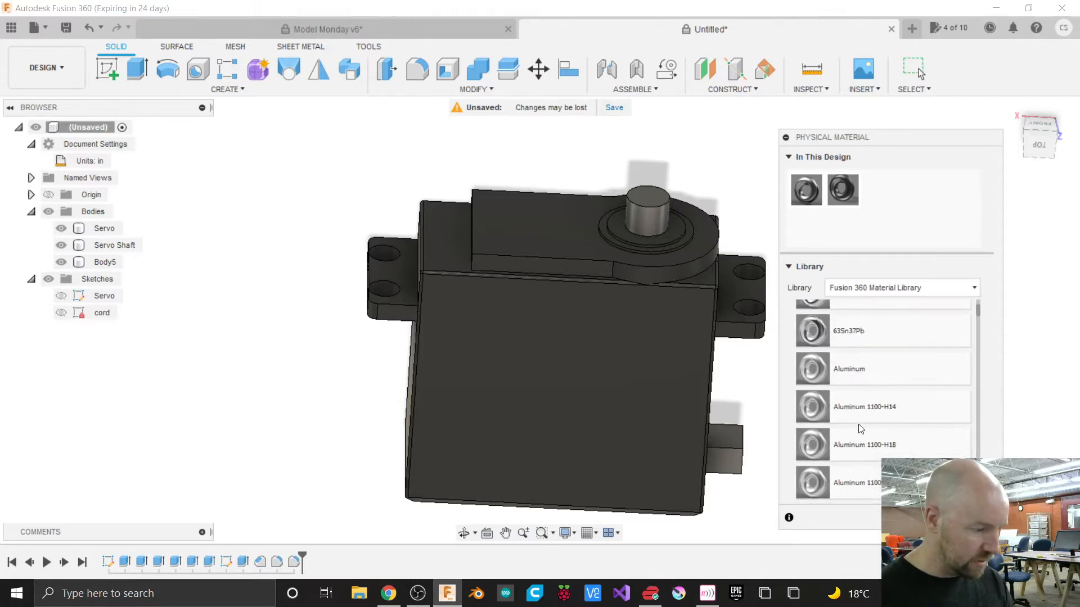
scroll(858, 429, down, 10)
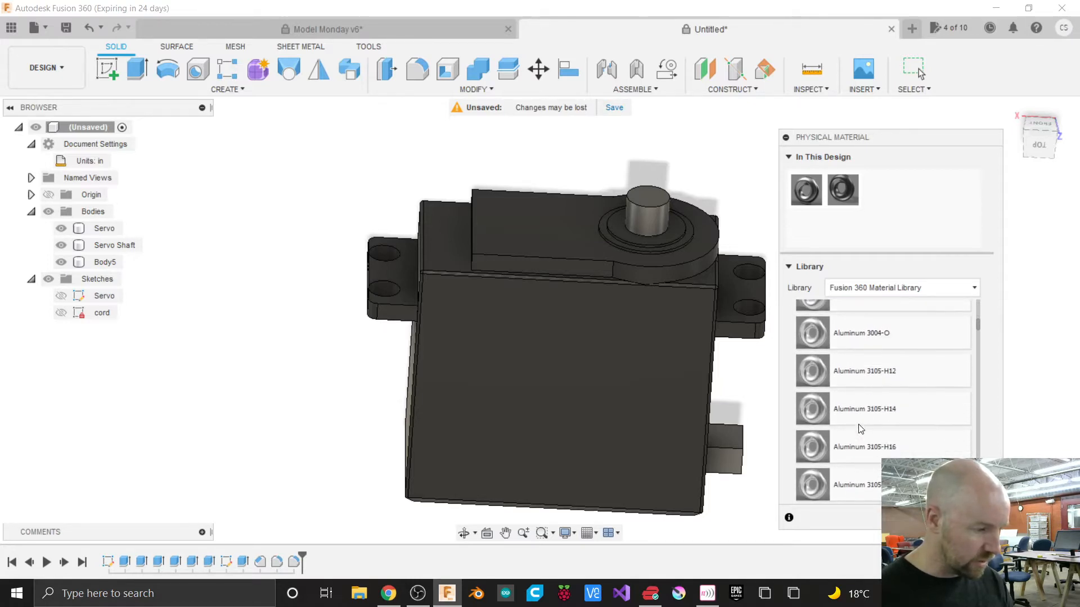
scroll(858, 424, down, 6)
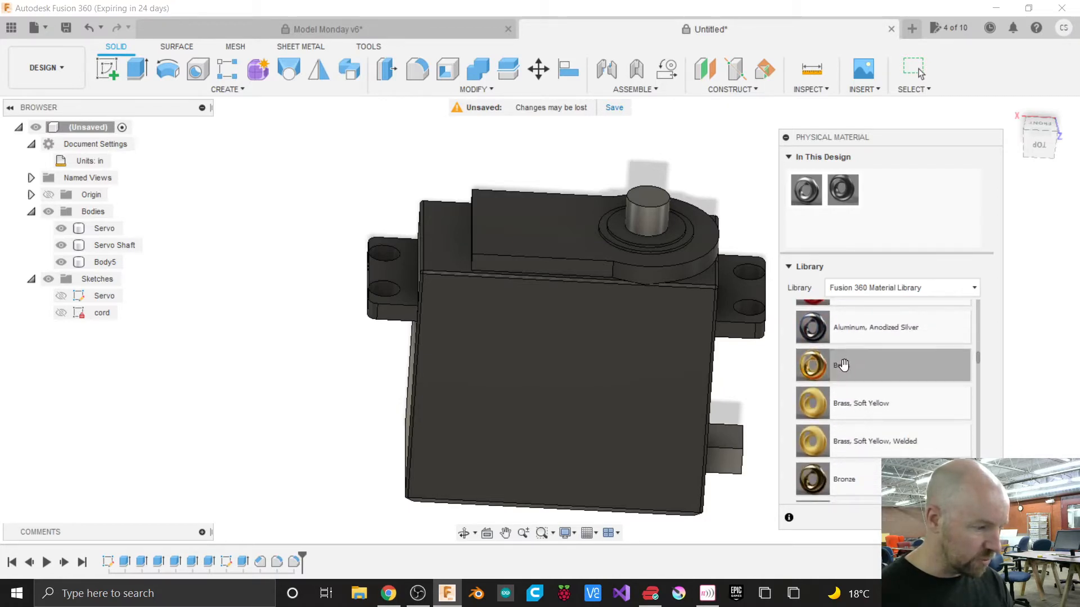
drag(843, 365, 648, 209)
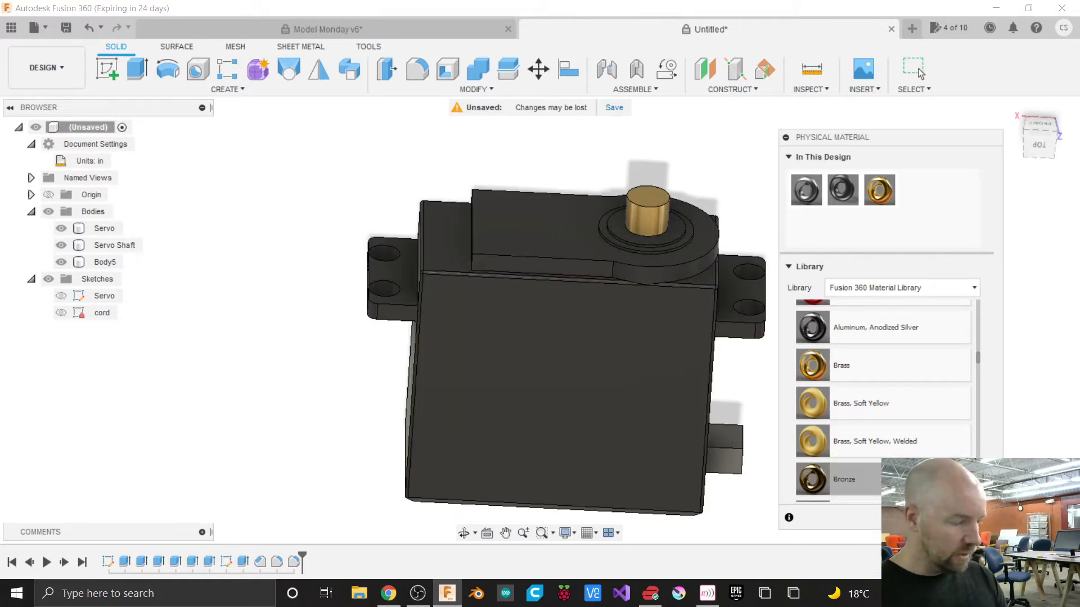
click(977, 517)
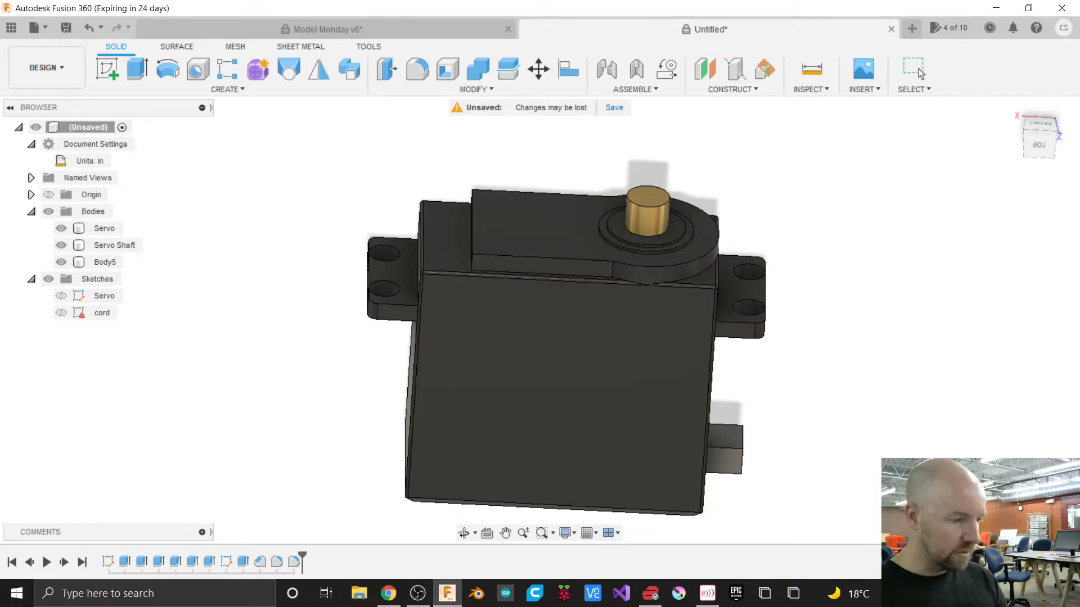
Return to the home view and start saving the design under the name Servo.
drag(1045, 142, 1030, 146)
click(1025, 135)
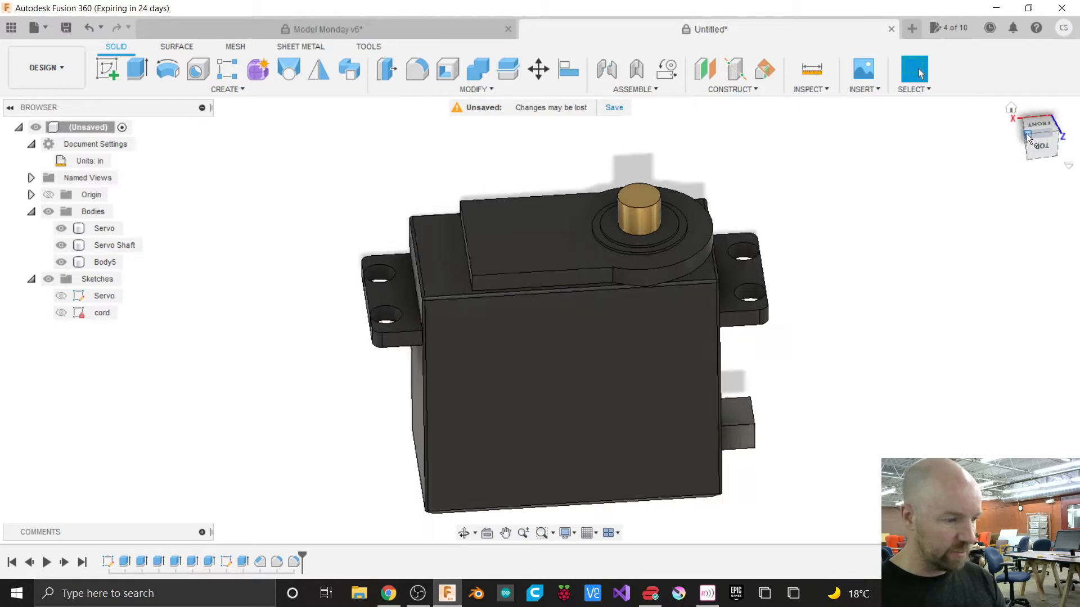
scroll(811, 387, down, 2)
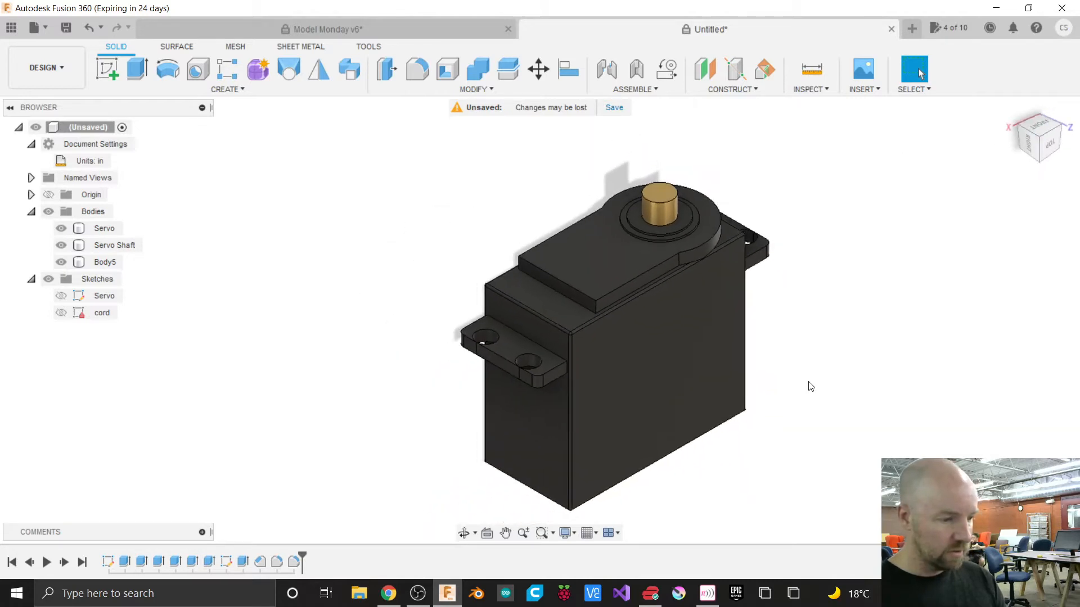
scroll(556, 151, down, 2)
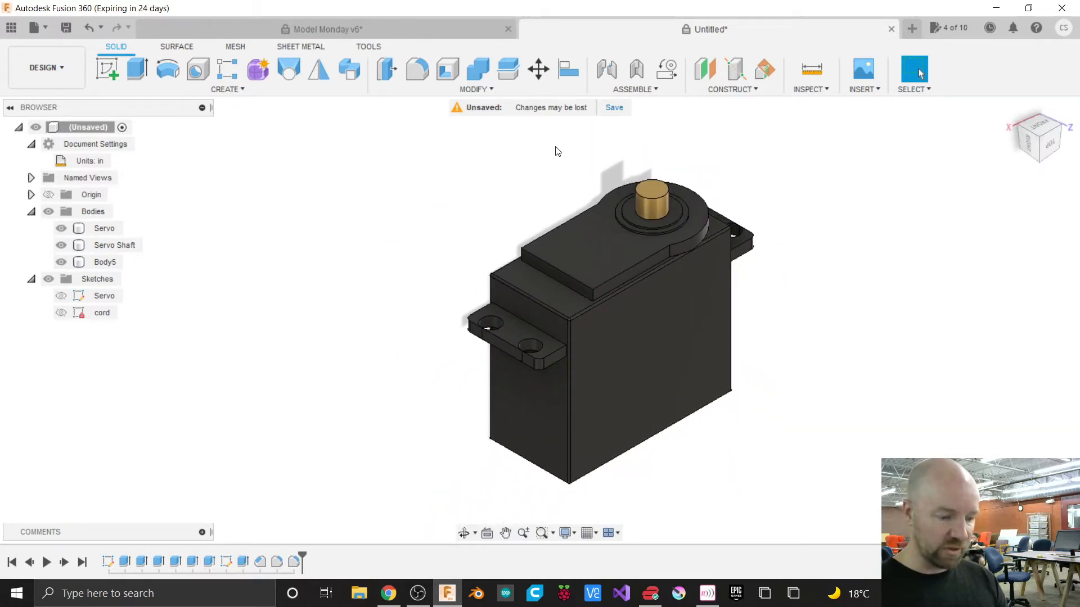
key(ctrl+s)
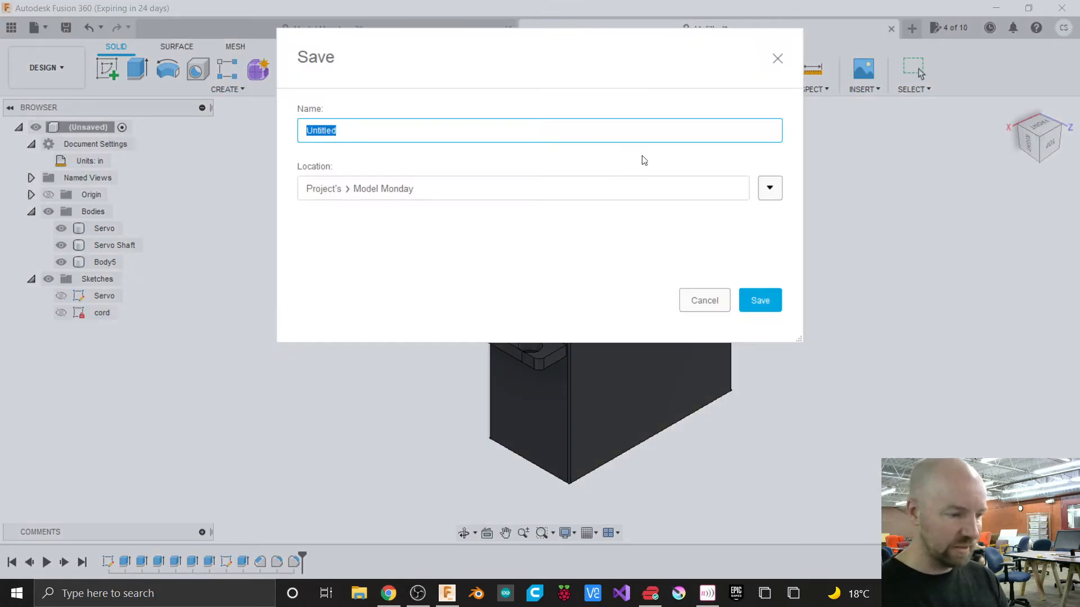
click(768, 190)
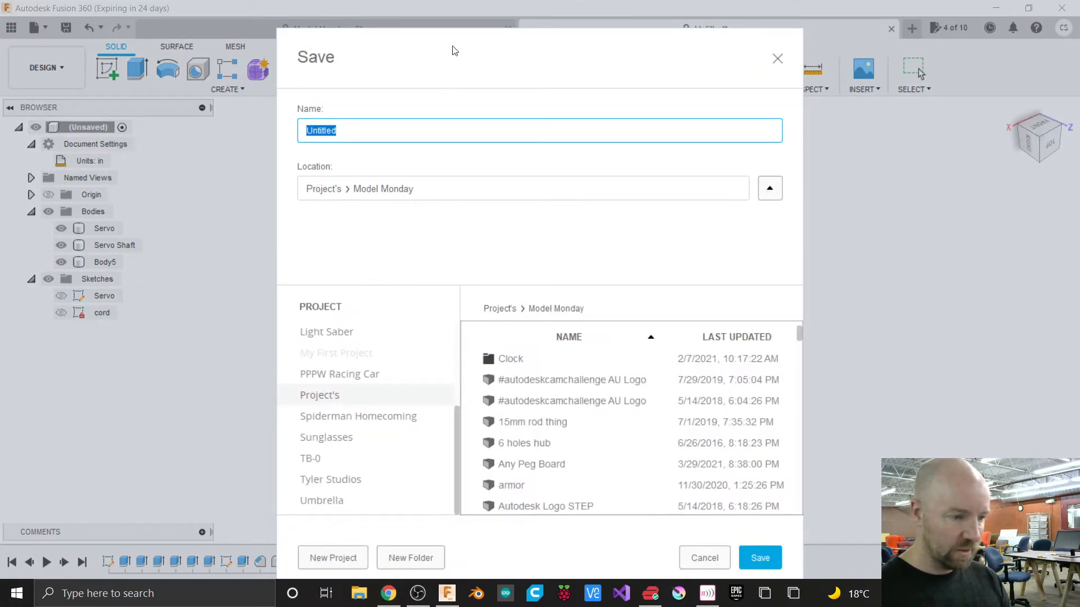
drag(454, 46, 446, 7)
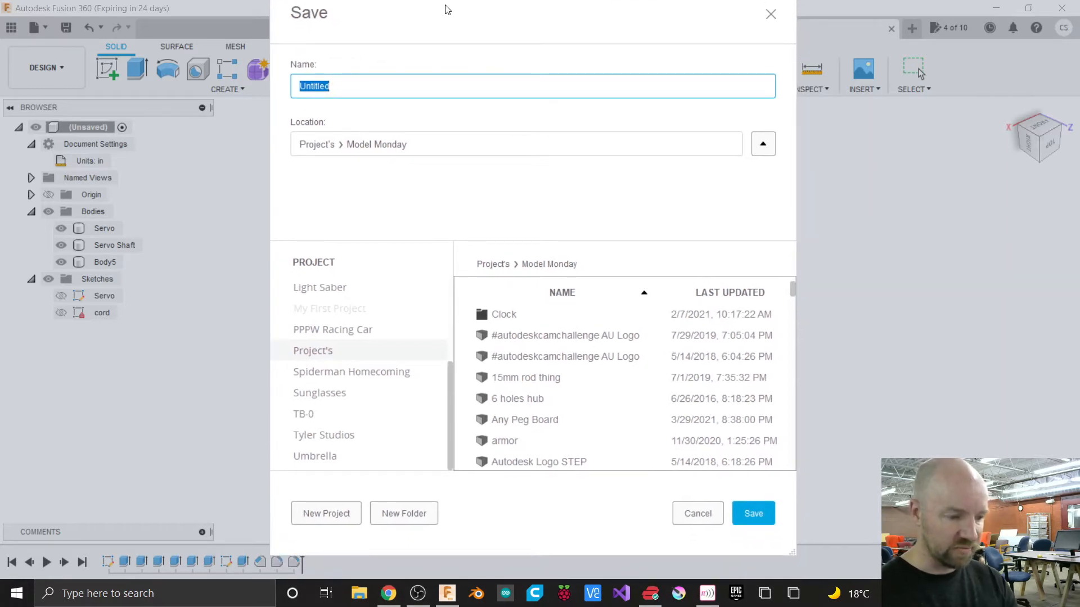
text(Servo)
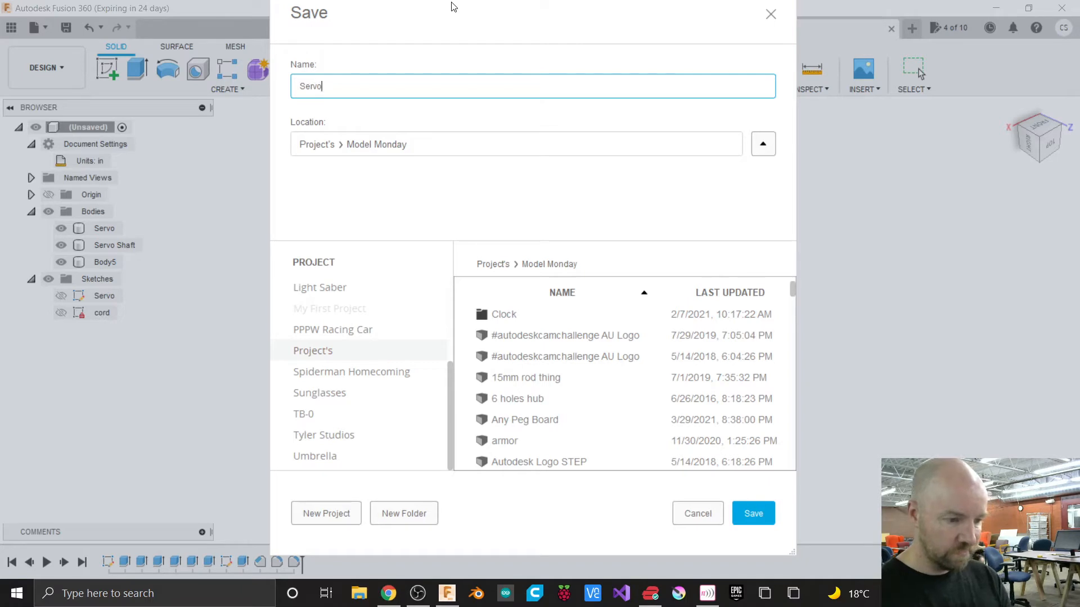
Create a new project named Useless Box and save the Servo design into it.
click(331, 519)
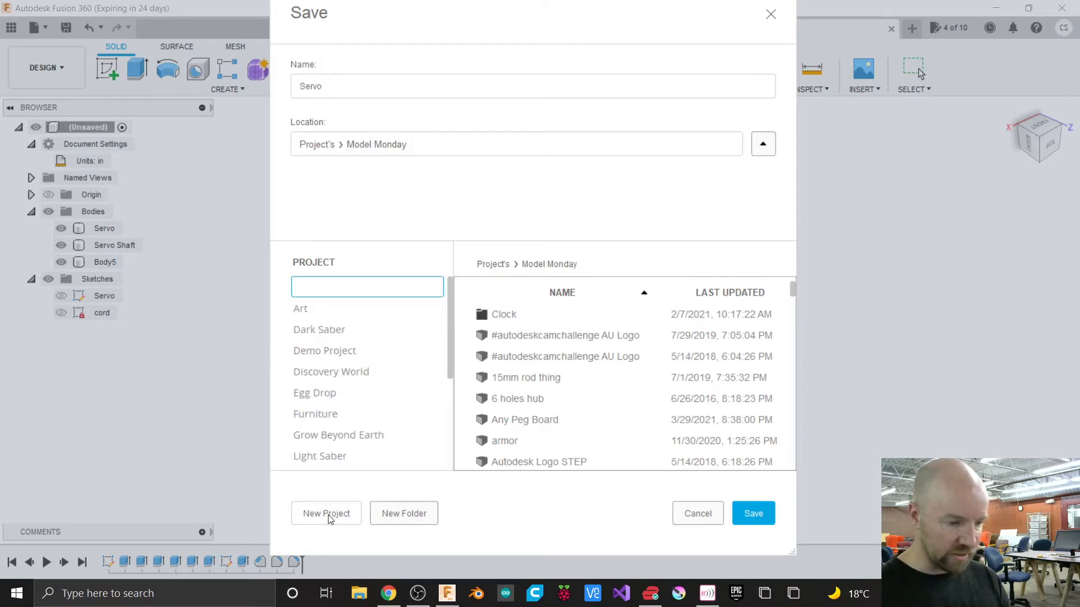
text(Usef)
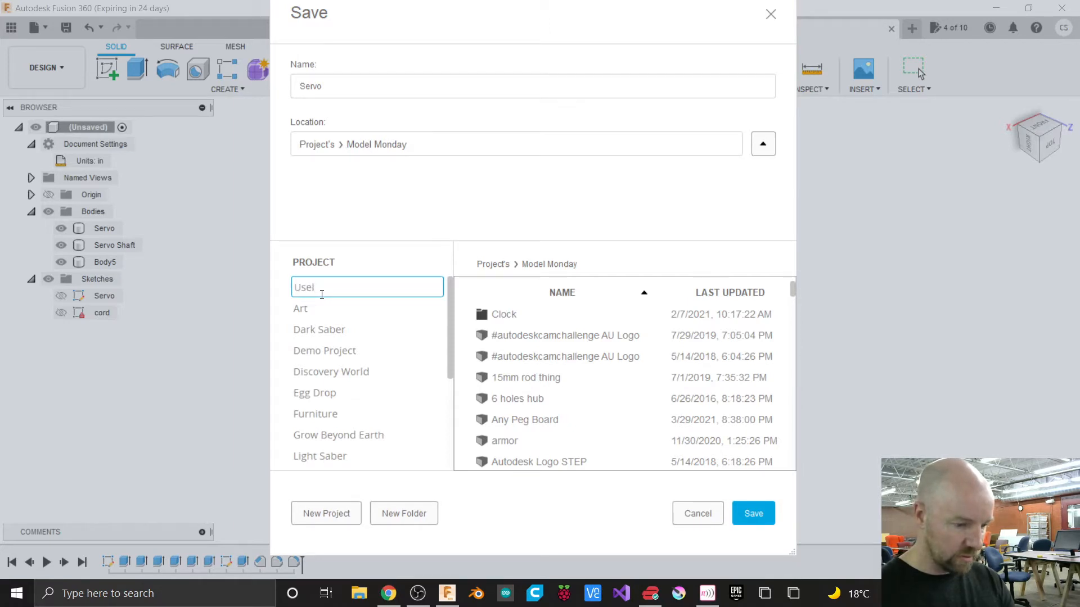
text(ess Box)
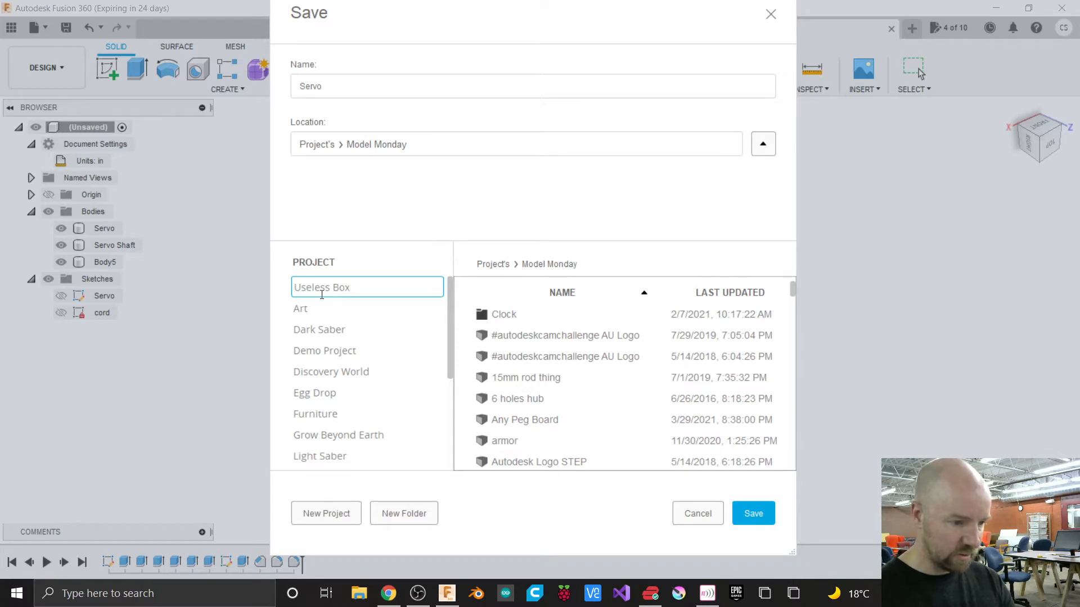
key(Return)
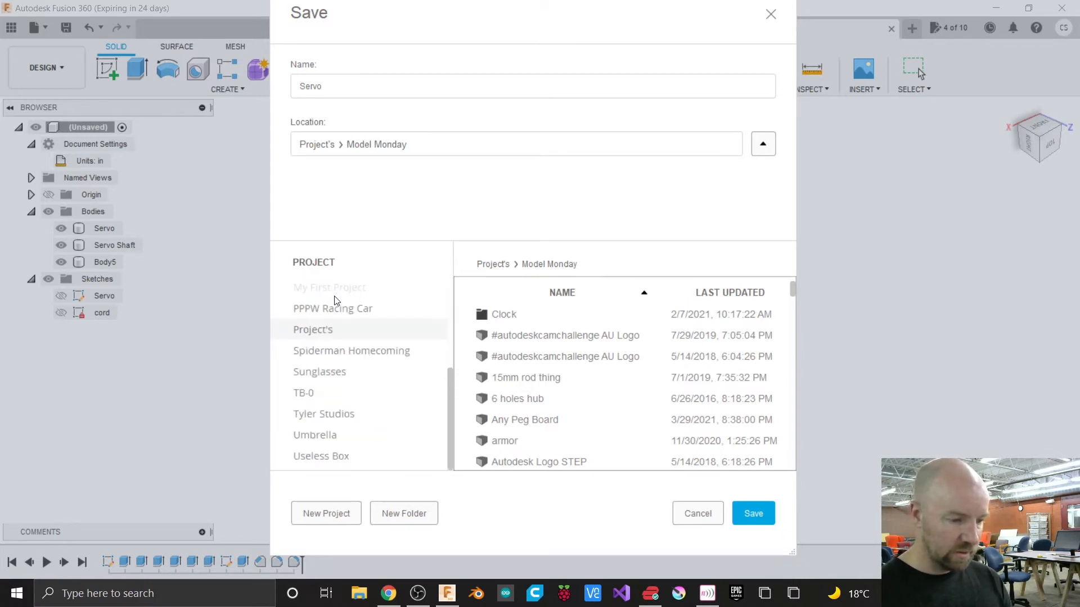
click(328, 458)
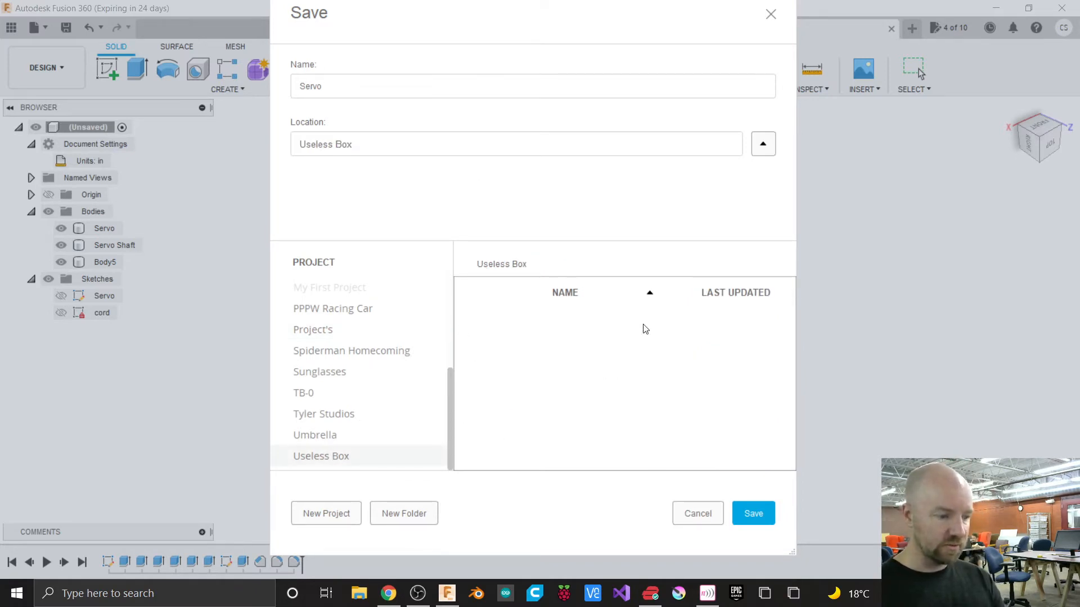
click(753, 514)
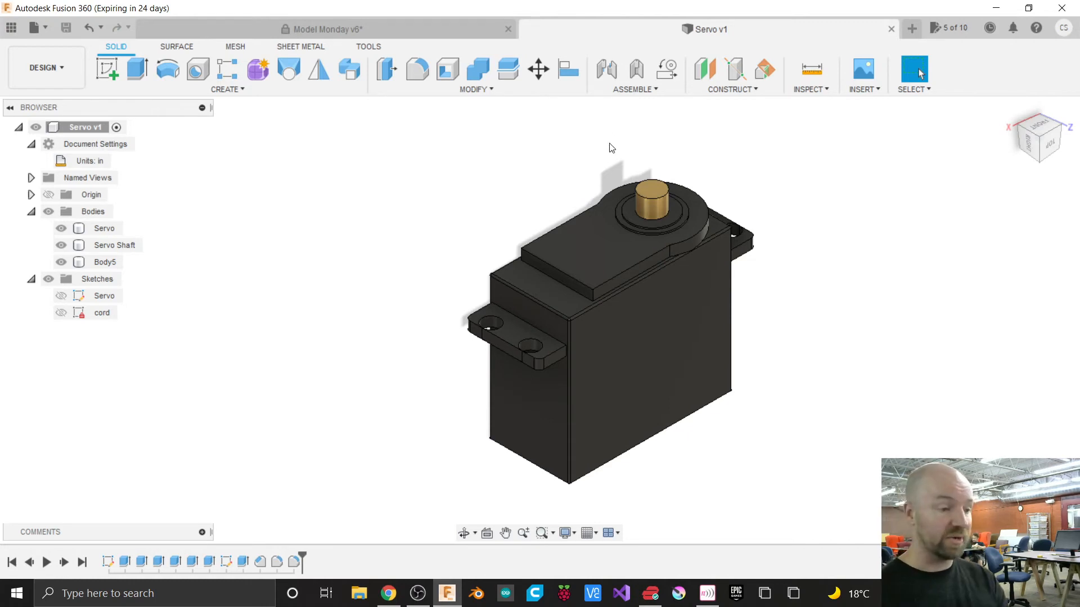
Try to create a joint in the design and look through the assemble commands.
click(606, 75)
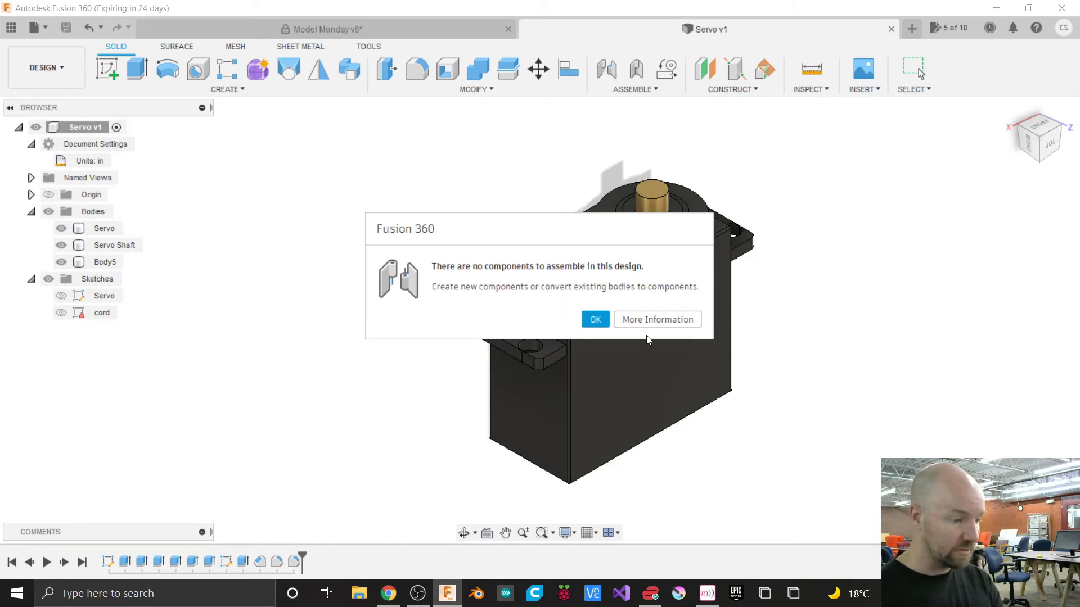
click(595, 319)
click(635, 90)
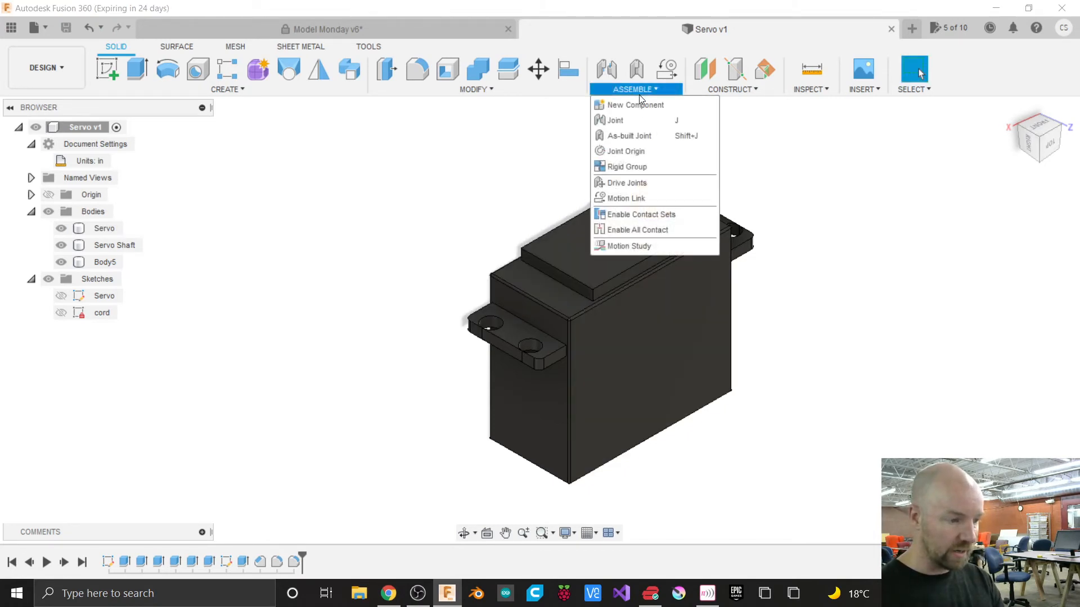